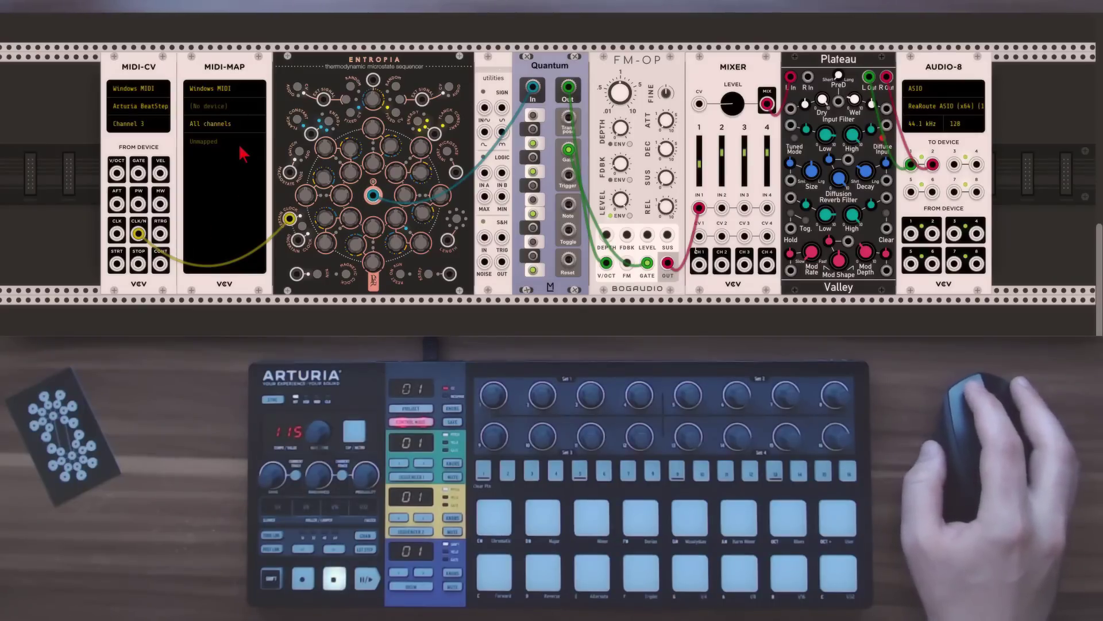
Set the MIDI-MAP module's device to Arturia BeatStep Pro 2 and its MIDI channel to Channel 10.
{"action": "left_click", "coordinate": [225, 109]}
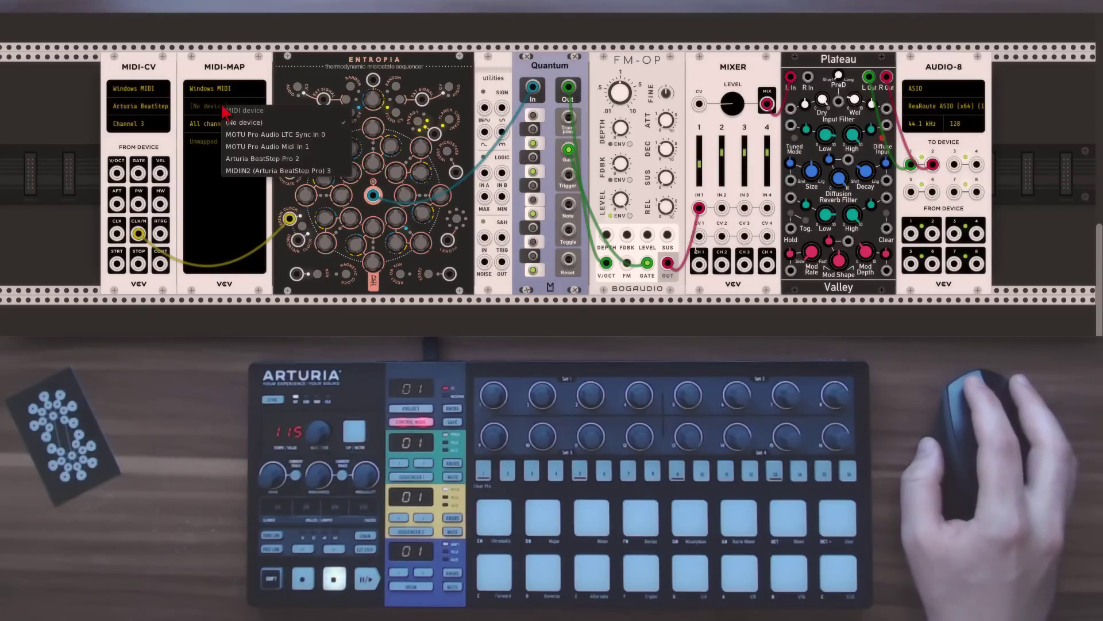
{"action": "left_click", "coordinate": [253, 159]}
{"action": "left_click", "coordinate": [214, 126]}
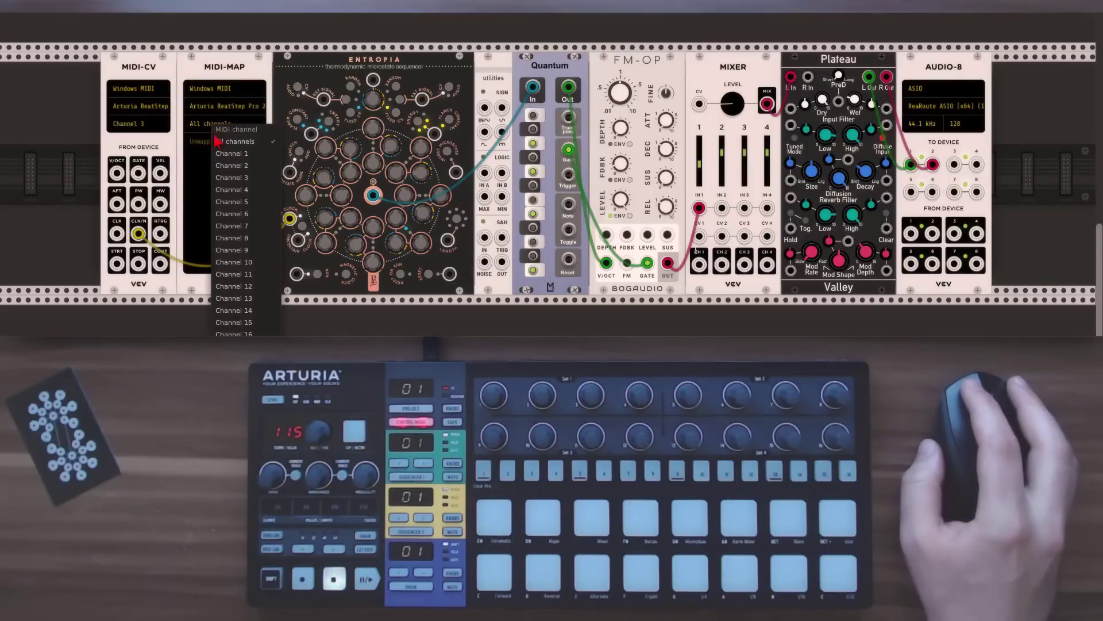
{"action": "left_click", "coordinate": [234, 262]}
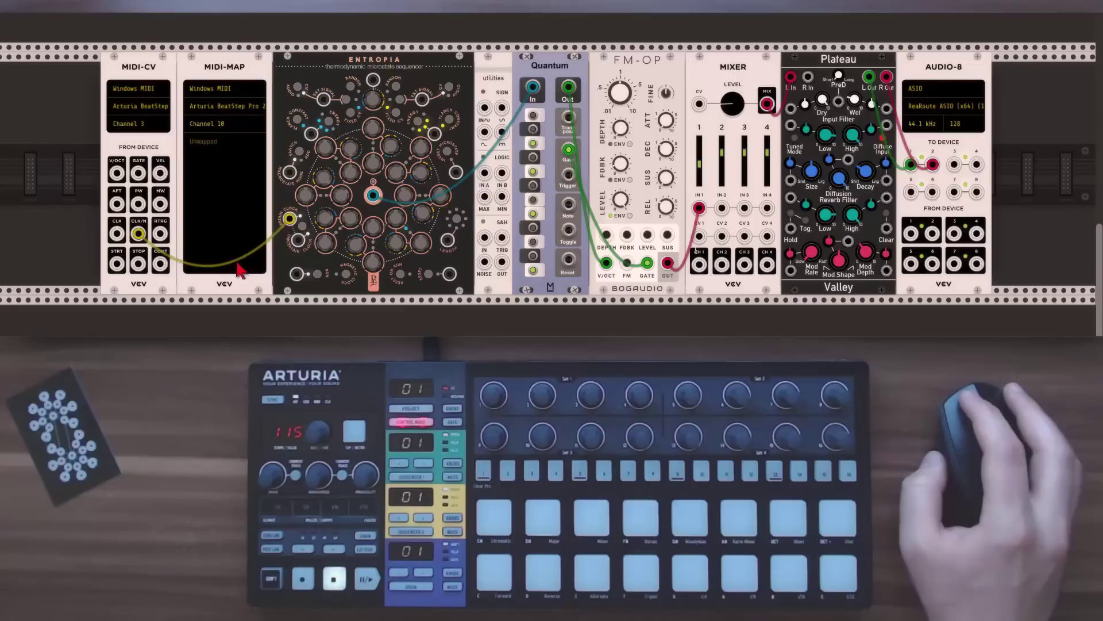
Map the controller's eight upper-row knobs, starting with CC10, to the eight Blue CV knobs in Entropia's inner ring through MIDI-MAP.
{"action": "left_click", "coordinate": [208, 148]}
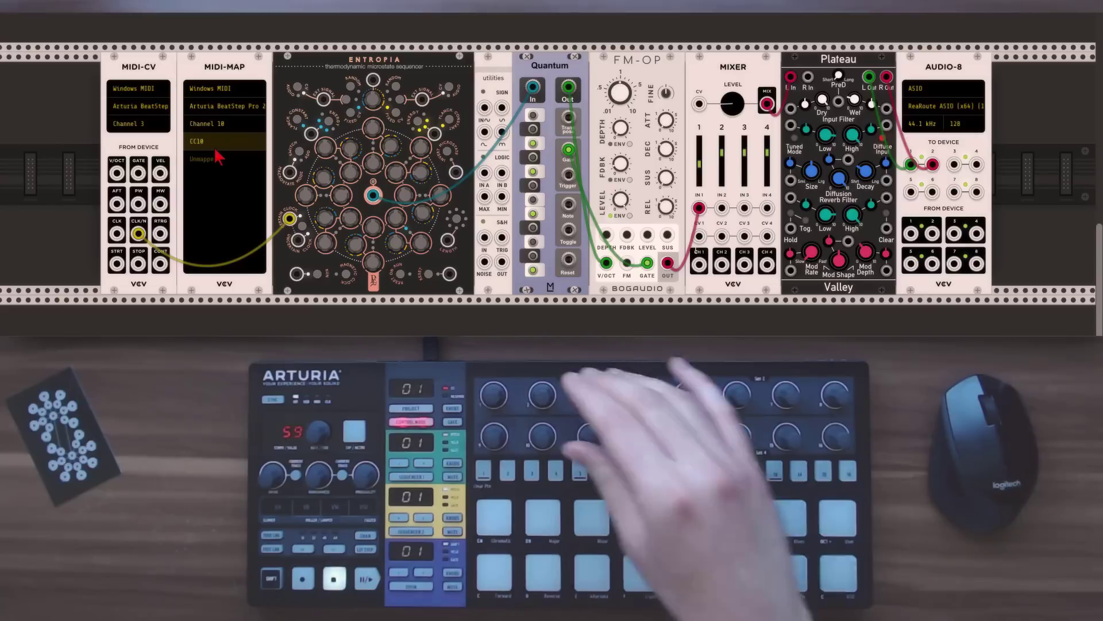
{"action": "left_click", "coordinate": [376, 171]}
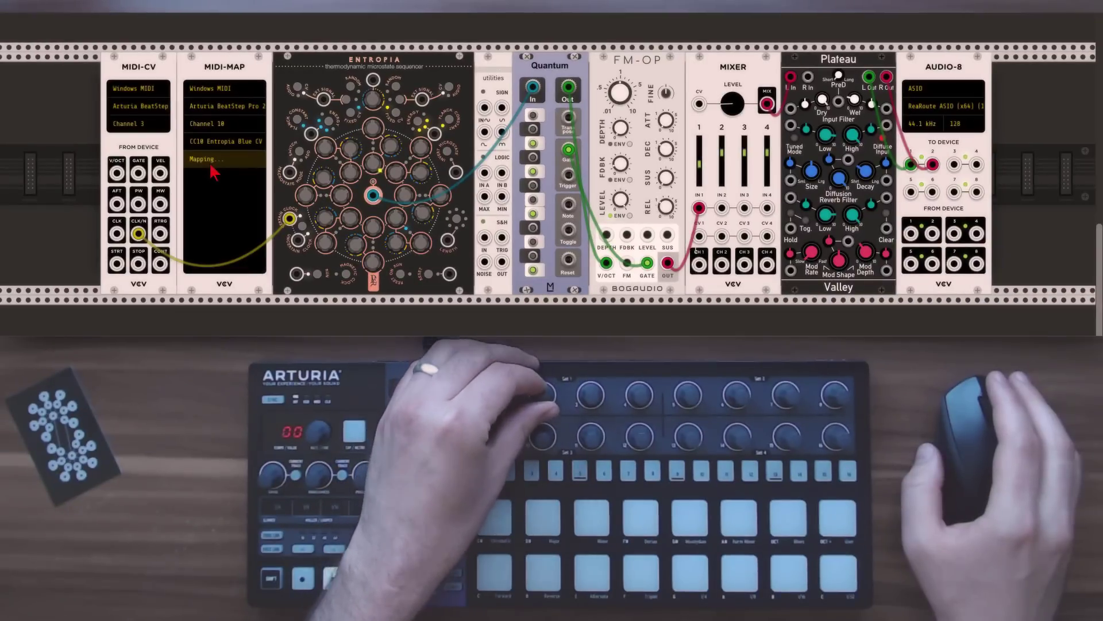
{"action": "left_click", "coordinate": [397, 173]}
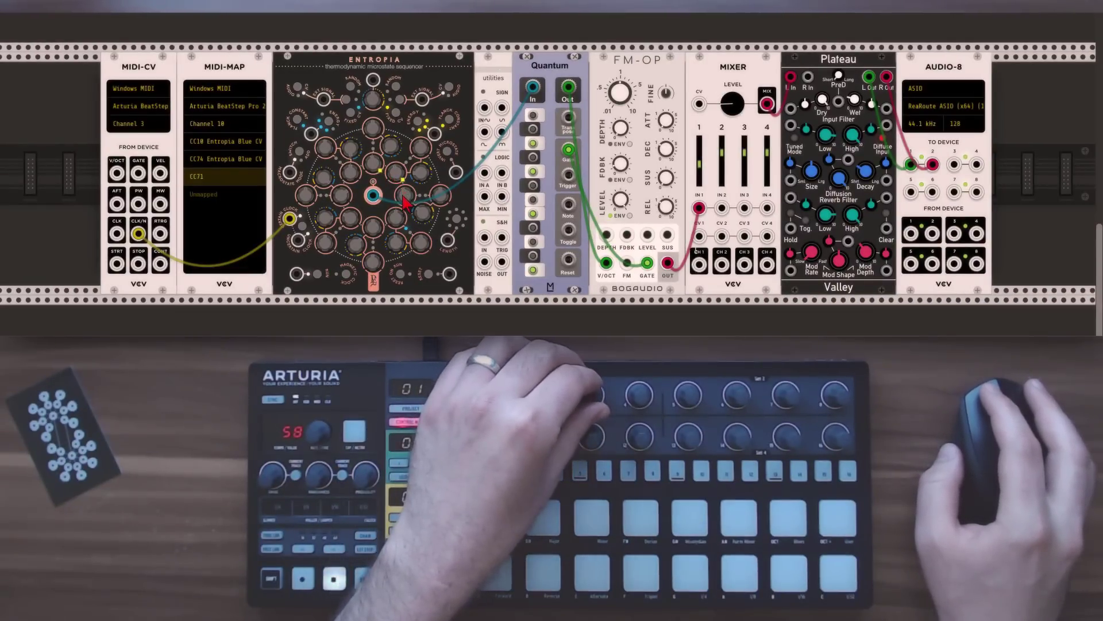
{"action": "left_click", "coordinate": [405, 195]}
{"action": "left_click", "coordinate": [397, 217]}
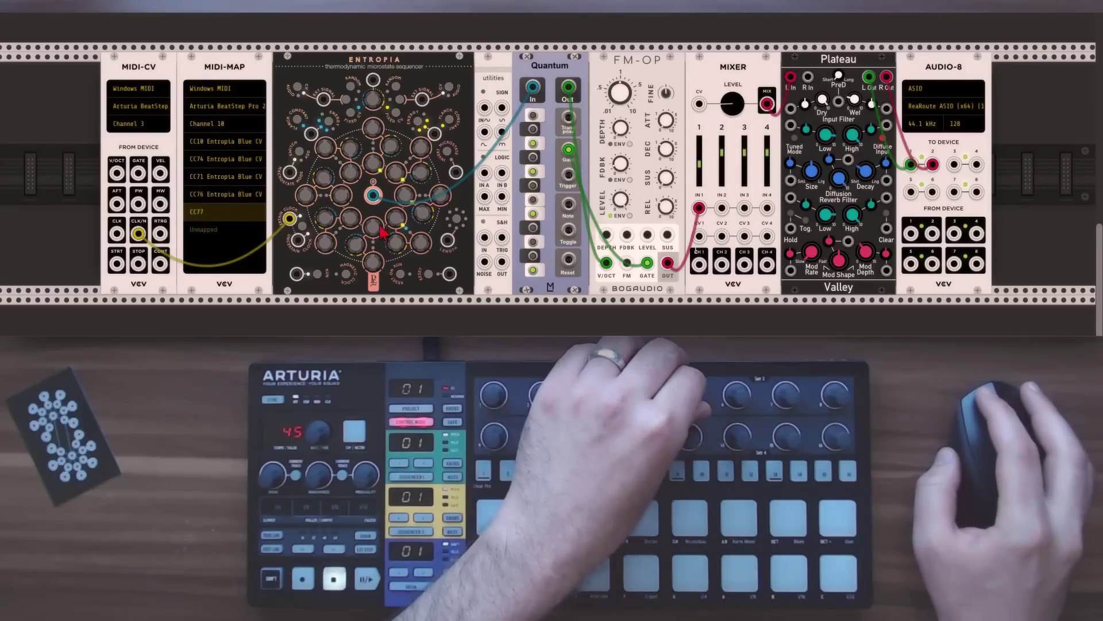
{"action": "left_click", "coordinate": [352, 221]}
{"action": "left_click", "coordinate": [351, 224]}
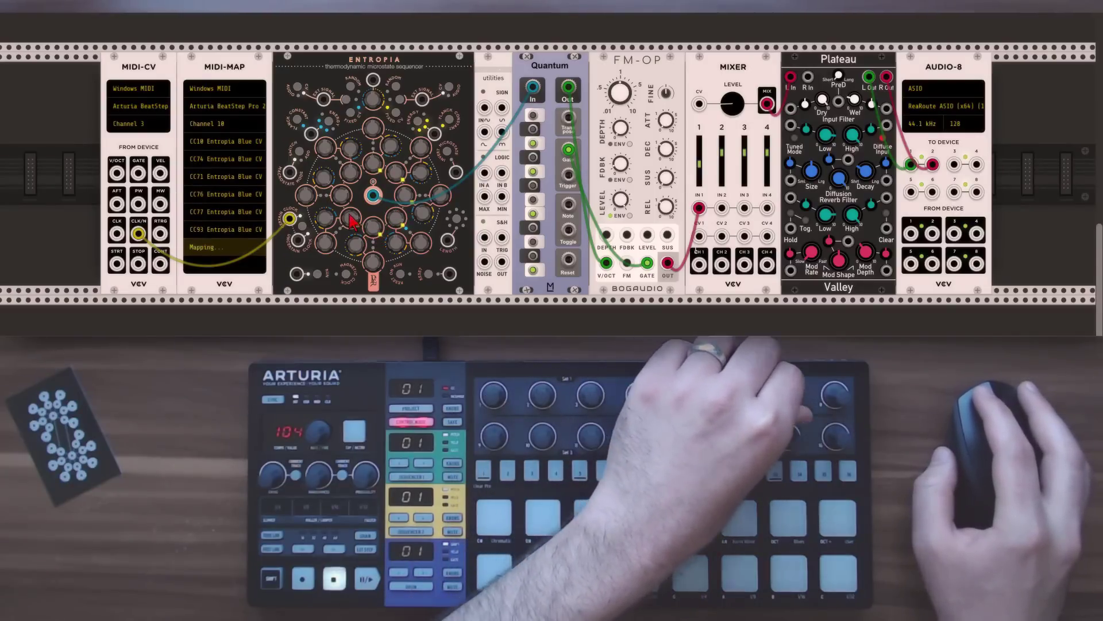
{"action": "left_click", "coordinate": [348, 192]}
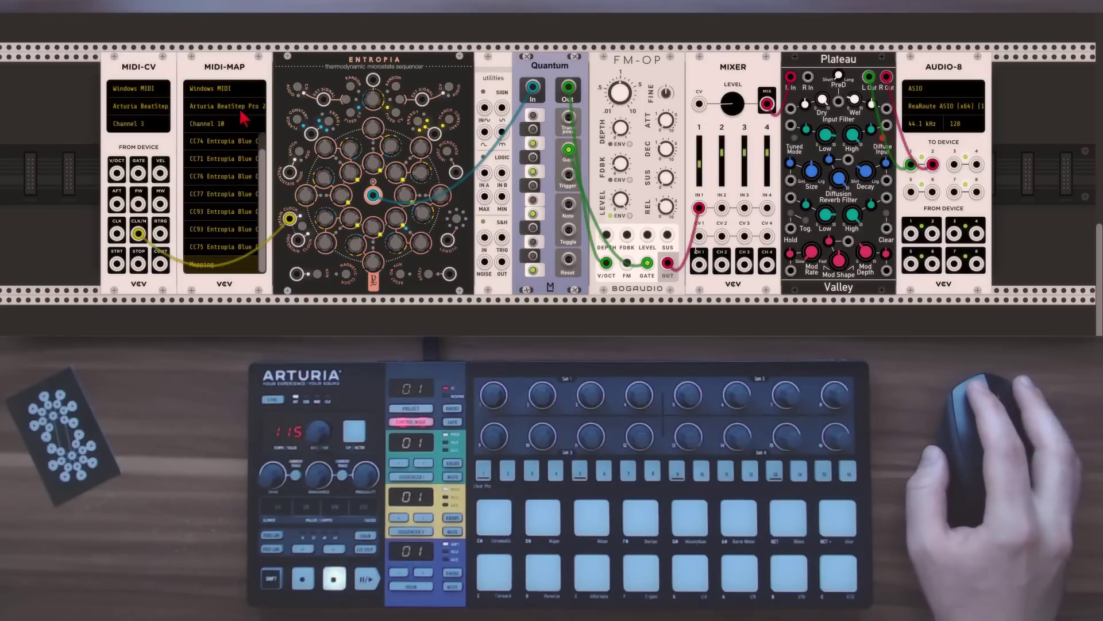
{"action": "left_click", "coordinate": [307, 71]}
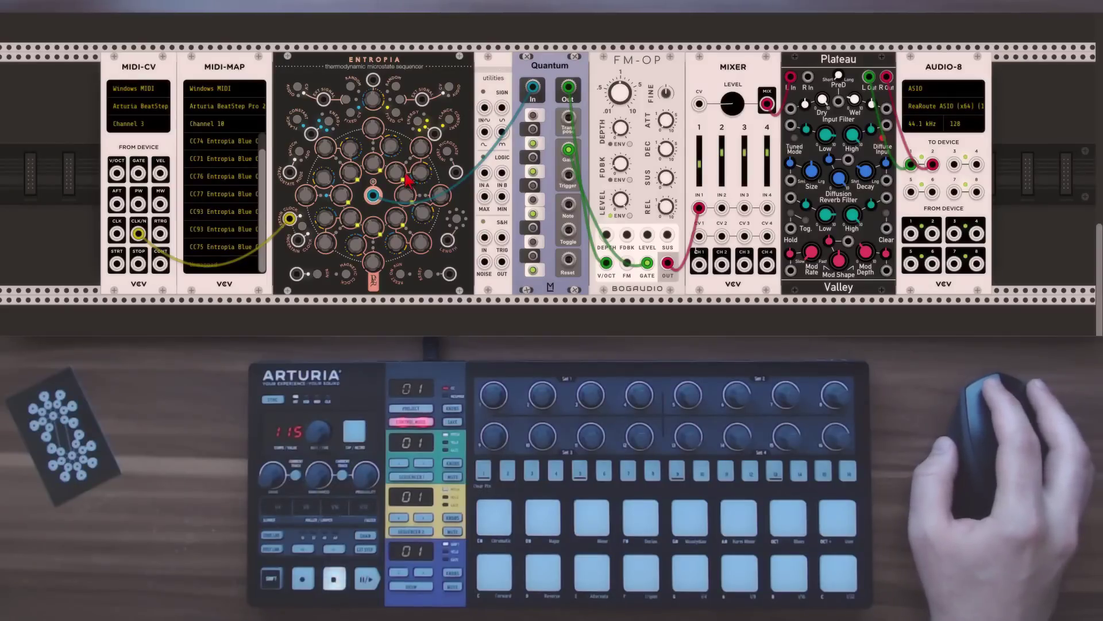
Patch Entropia's blue CV output into the utilities S&H input, trigger the S&H from MIDI-CV's CLK/N, and connect its output to Quantum's In.
{"action": "left_click_drag", "start_coordinate": [533, 88], "coordinate": [487, 244]}
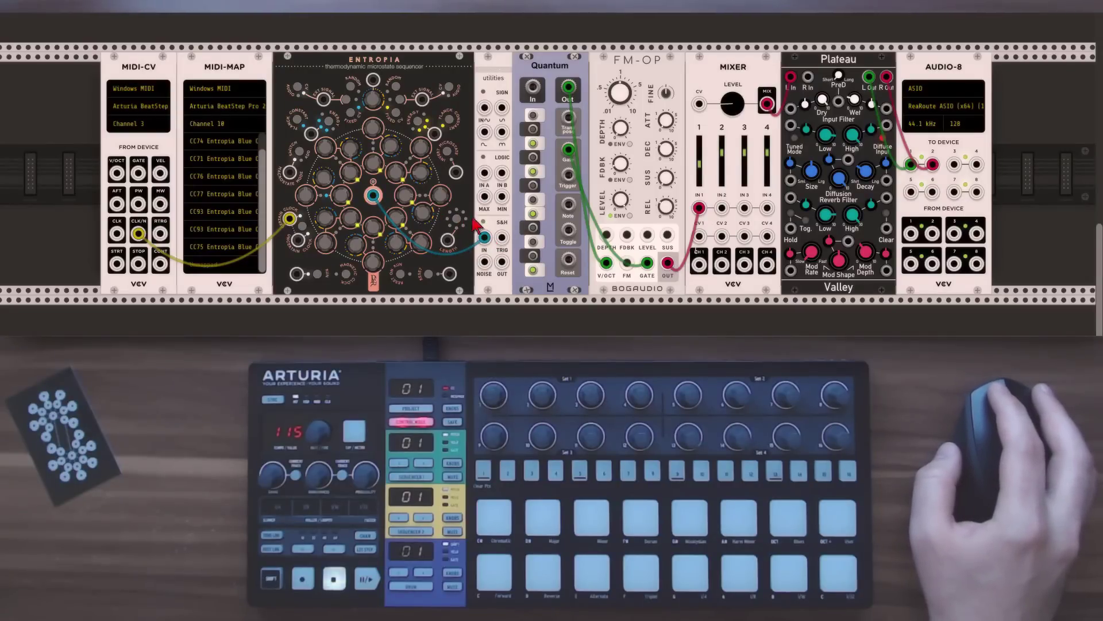
{"action": "left_click_drag", "start_coordinate": [501, 238], "coordinate": [139, 234]}
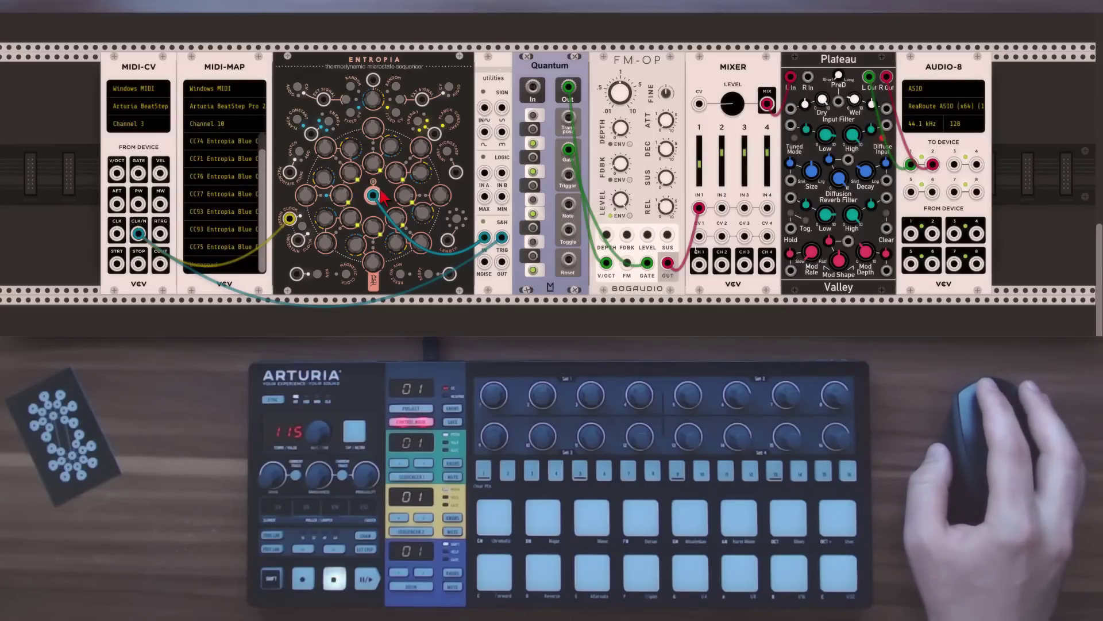
{"action": "left_click_drag", "start_coordinate": [502, 264], "coordinate": [535, 88]}
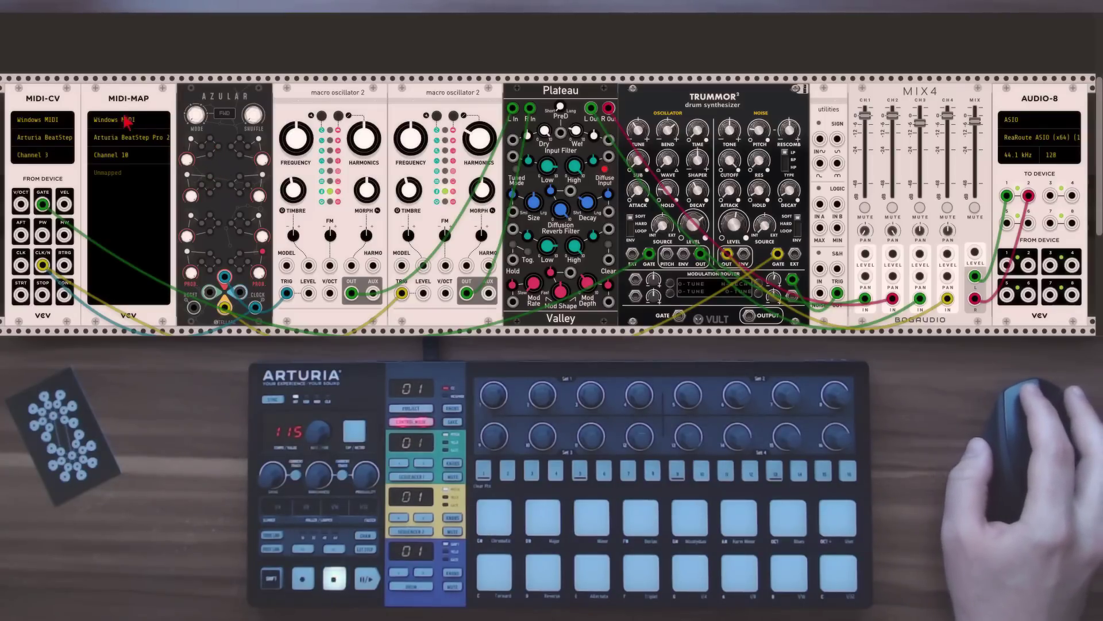
Map controller buttons CC20 to CC27 to the top button of each of Azular's eight diamond groups, the four left groups first.
{"action": "left_click", "coordinate": [108, 174]}
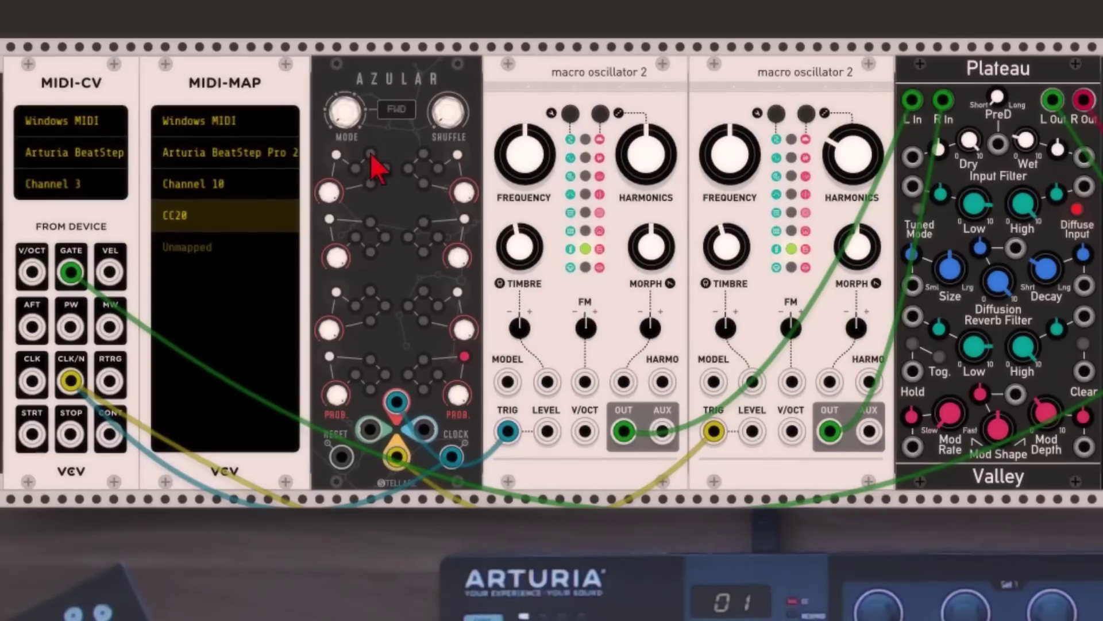
{"action": "left_click", "coordinate": [370, 153]}
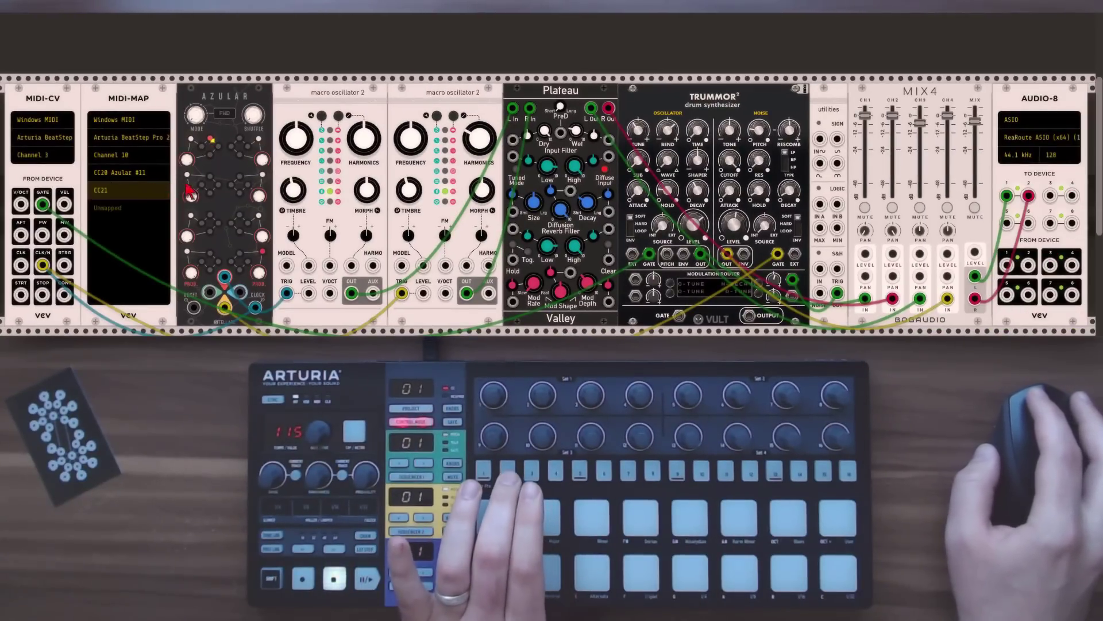
{"action": "left_click", "coordinate": [211, 182]}
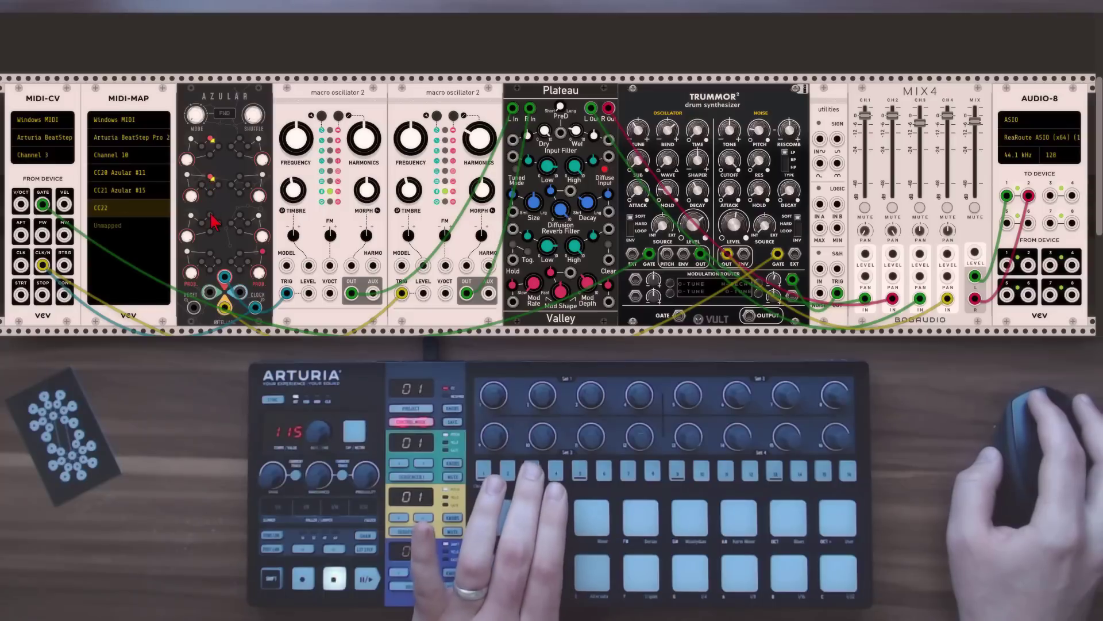
{"action": "left_click", "coordinate": [210, 217]}
{"action": "left_click", "coordinate": [211, 254]}
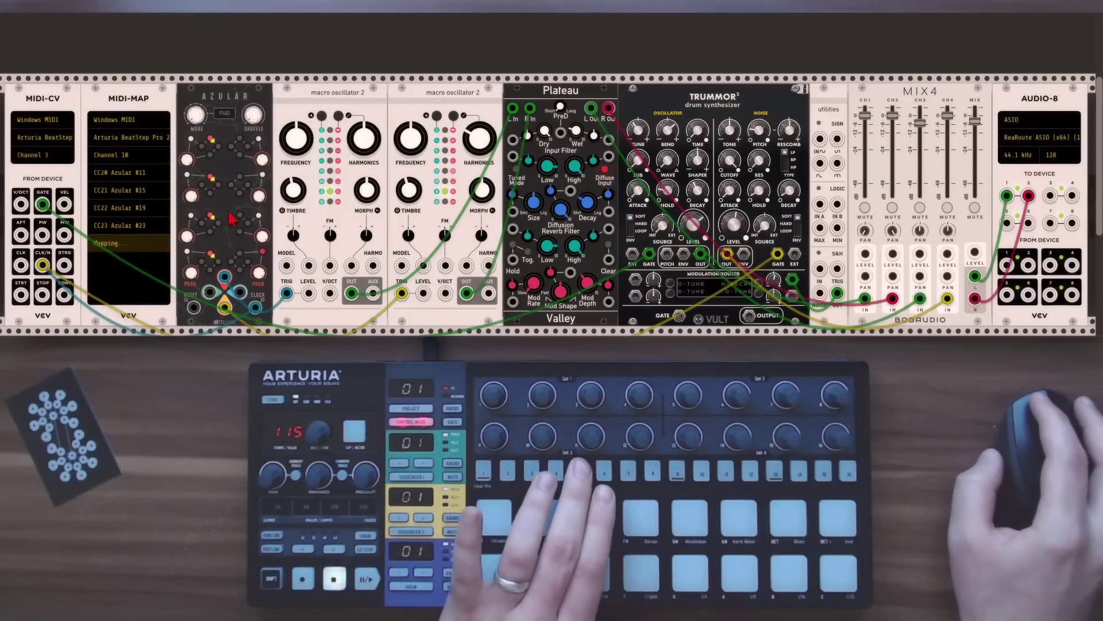
{"action": "left_click", "coordinate": [241, 139]}
{"action": "left_click", "coordinate": [244, 187]}
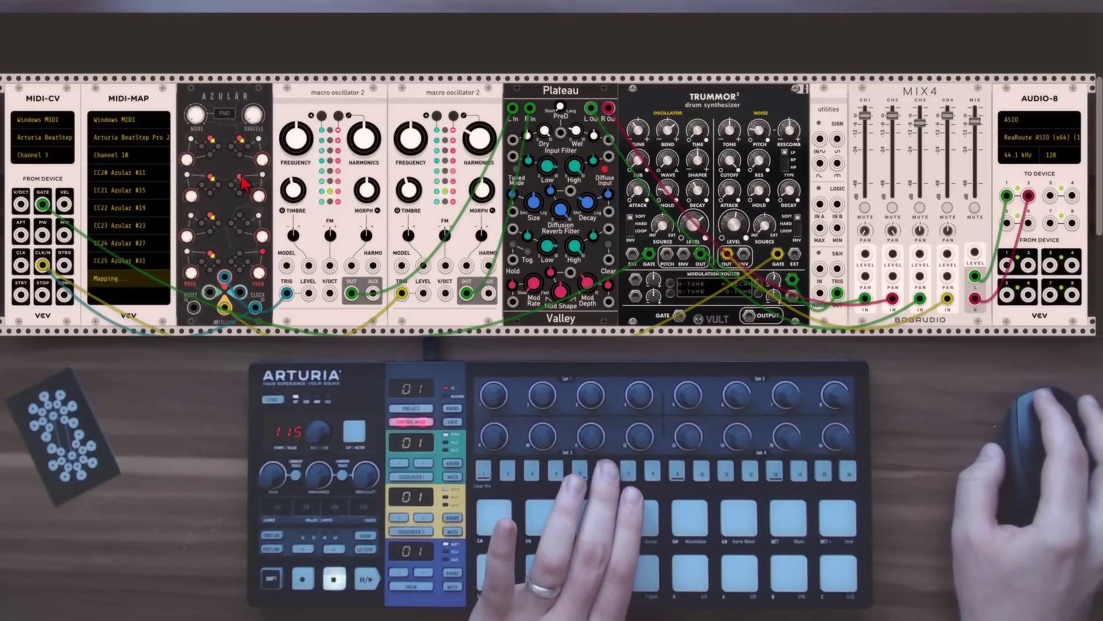
{"action": "left_click", "coordinate": [245, 218]}
{"action": "left_click", "coordinate": [242, 253]}
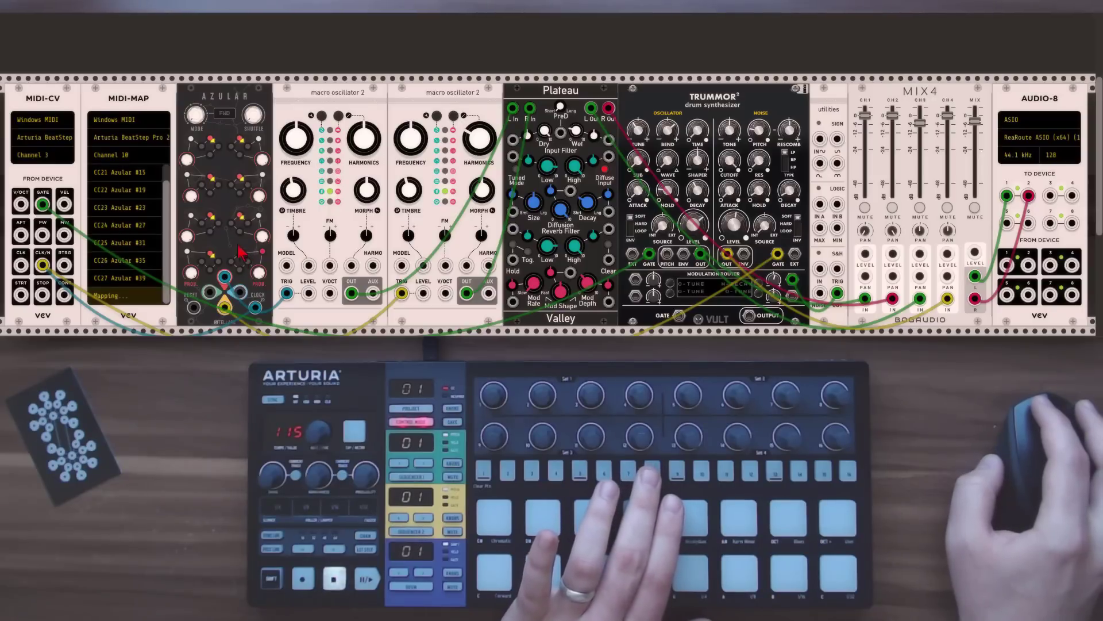
{"action": "left_click", "coordinate": [190, 99]}
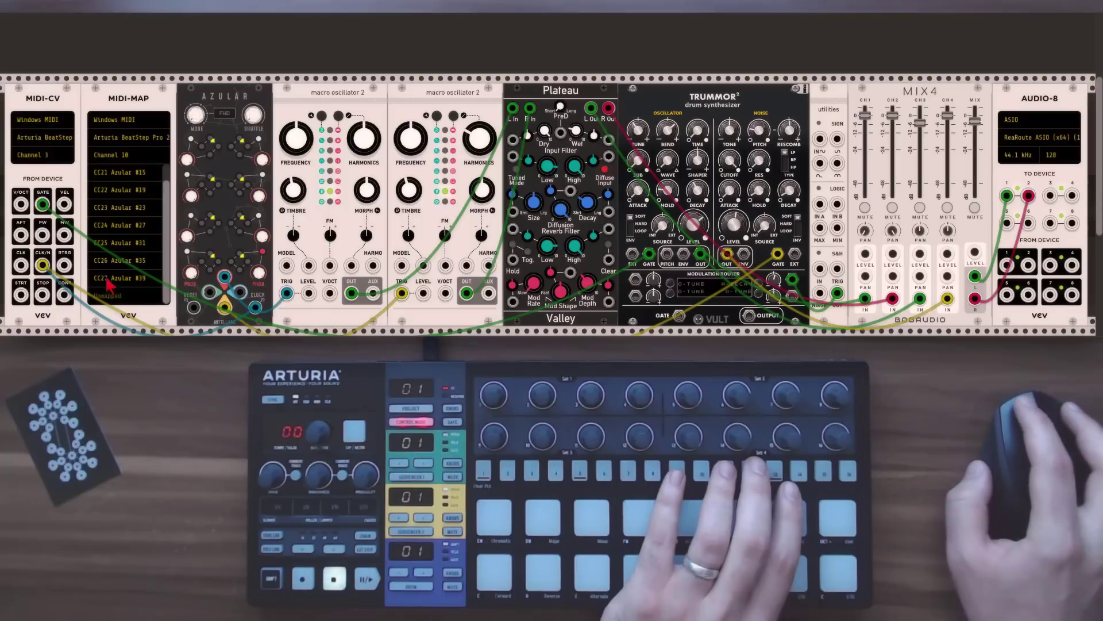
Map controller buttons CC28 to CC31 and CC52 to CC55 to the bottom button of each of Azular's eight diamond groups.
{"action": "left_click", "coordinate": [109, 297]}
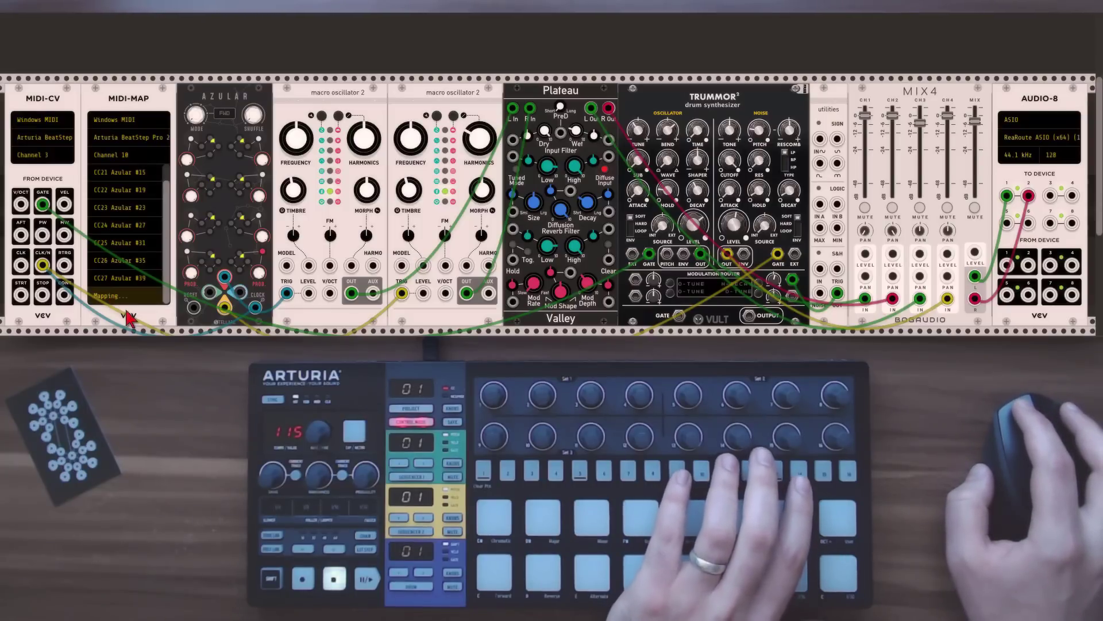
{"action": "left_click", "coordinate": [211, 157]}
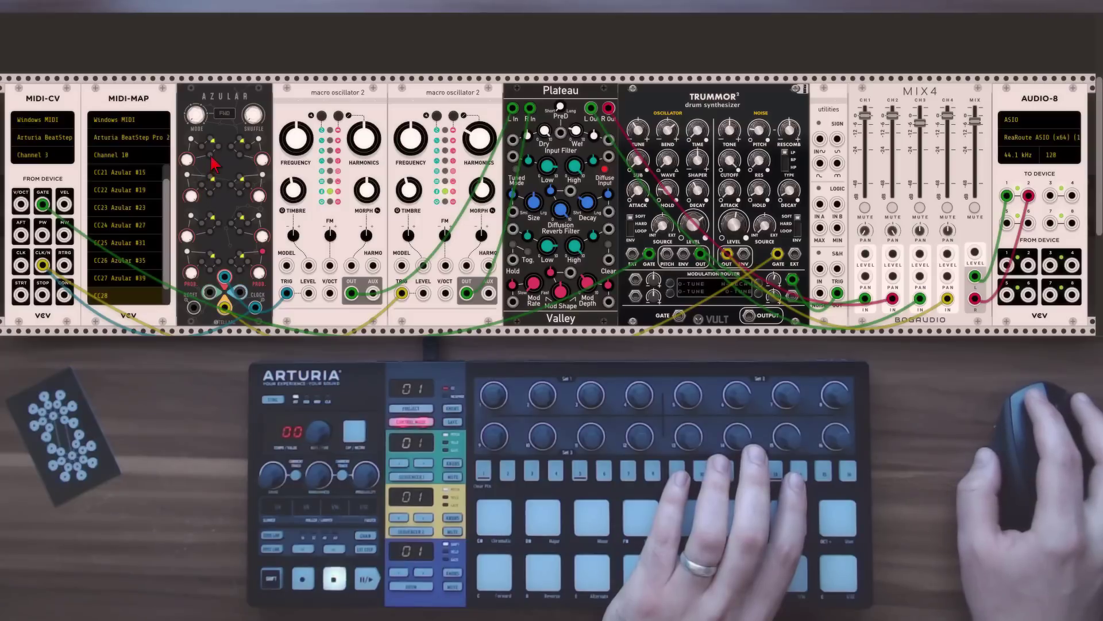
{"action": "left_click", "coordinate": [210, 195]}
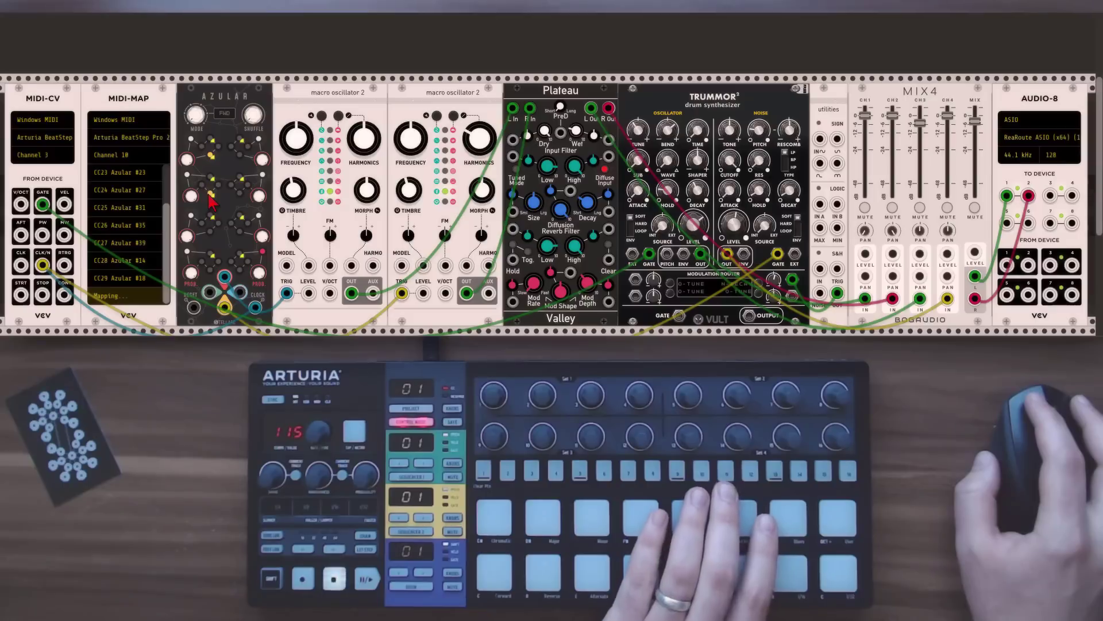
{"action": "left_click", "coordinate": [210, 233]}
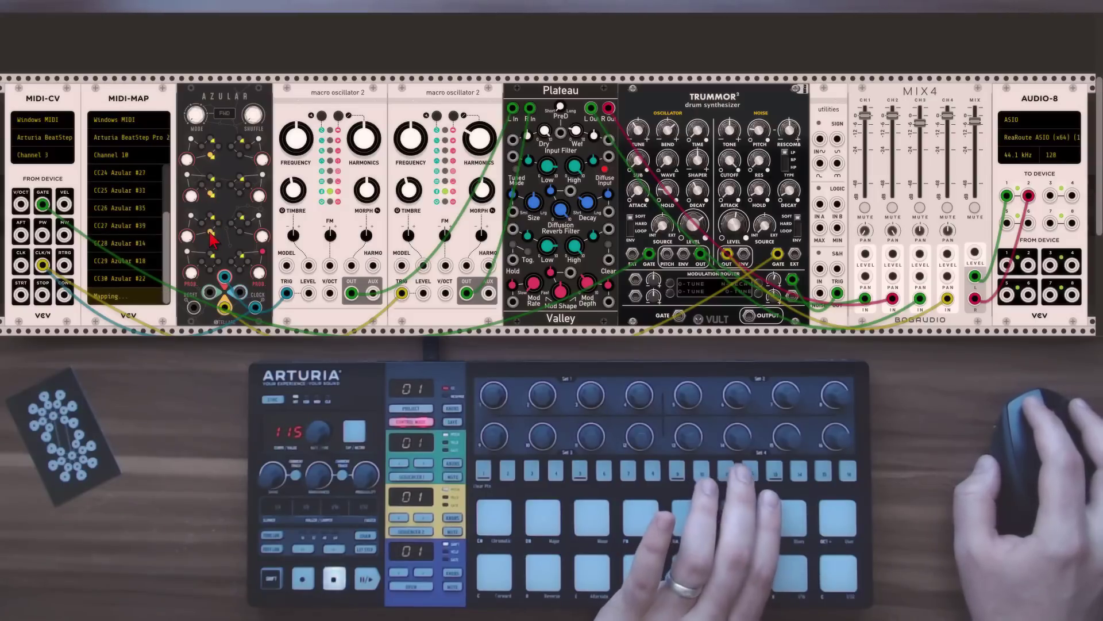
{"action": "left_click", "coordinate": [250, 200]}
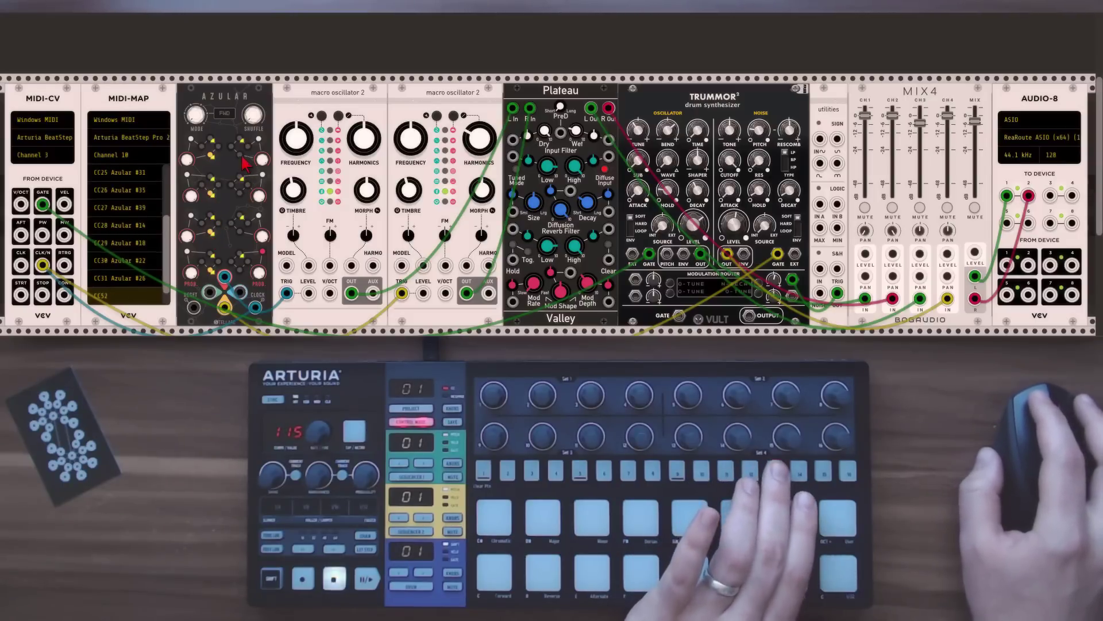
{"action": "left_click", "coordinate": [239, 201]}
{"action": "left_click", "coordinate": [245, 253]}
{"action": "left_click", "coordinate": [244, 278]}
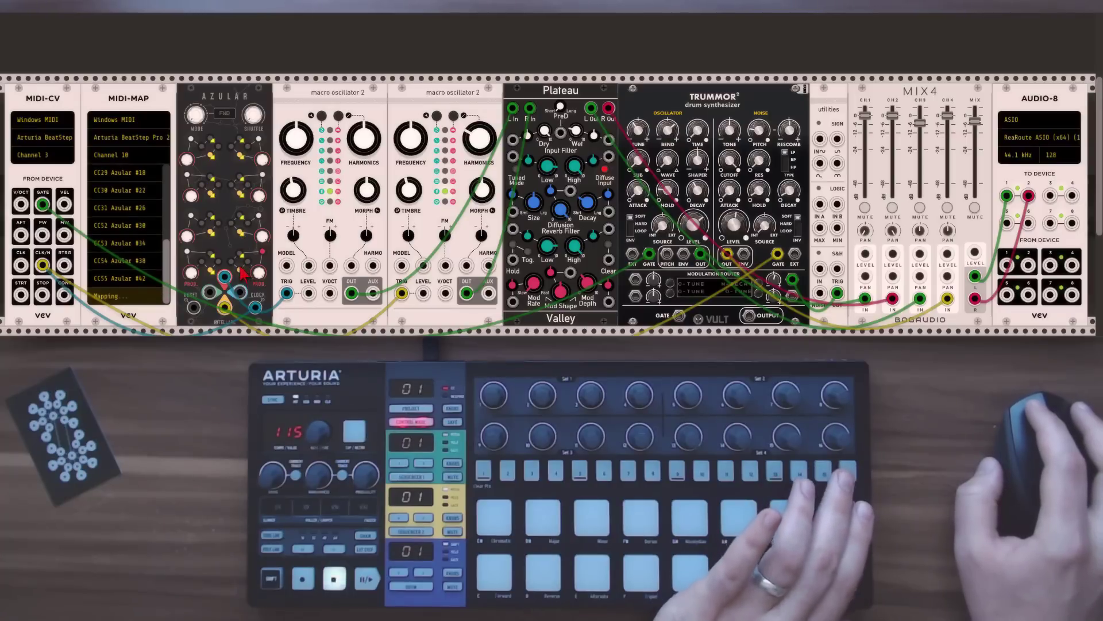
{"action": "left_click", "coordinate": [213, 98]}
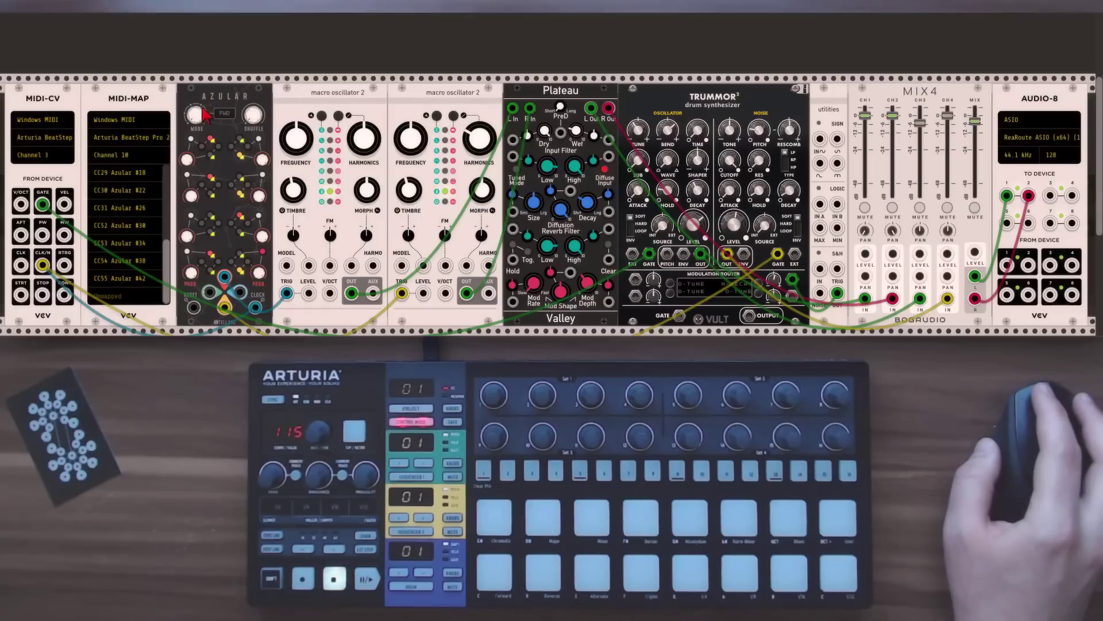
Unmap the CC29, CC30 and CC31 assignments to Azular in MIDI-MAP.
{"action": "right_click", "coordinate": [121, 174]}
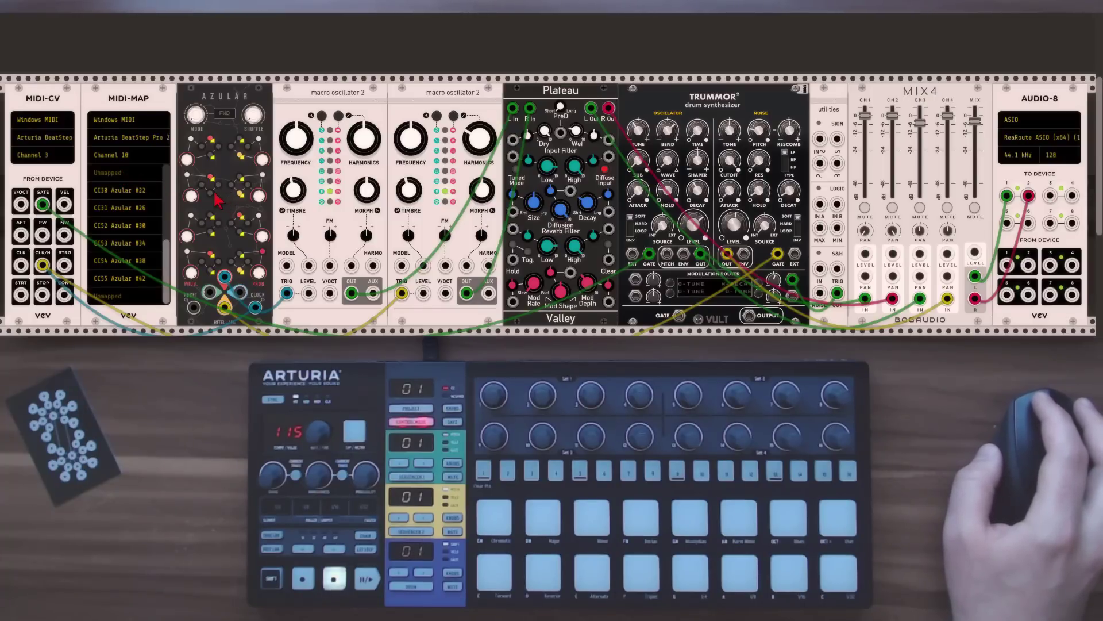
{"action": "right_click", "coordinate": [130, 196]}
{"action": "right_click", "coordinate": [135, 210]}
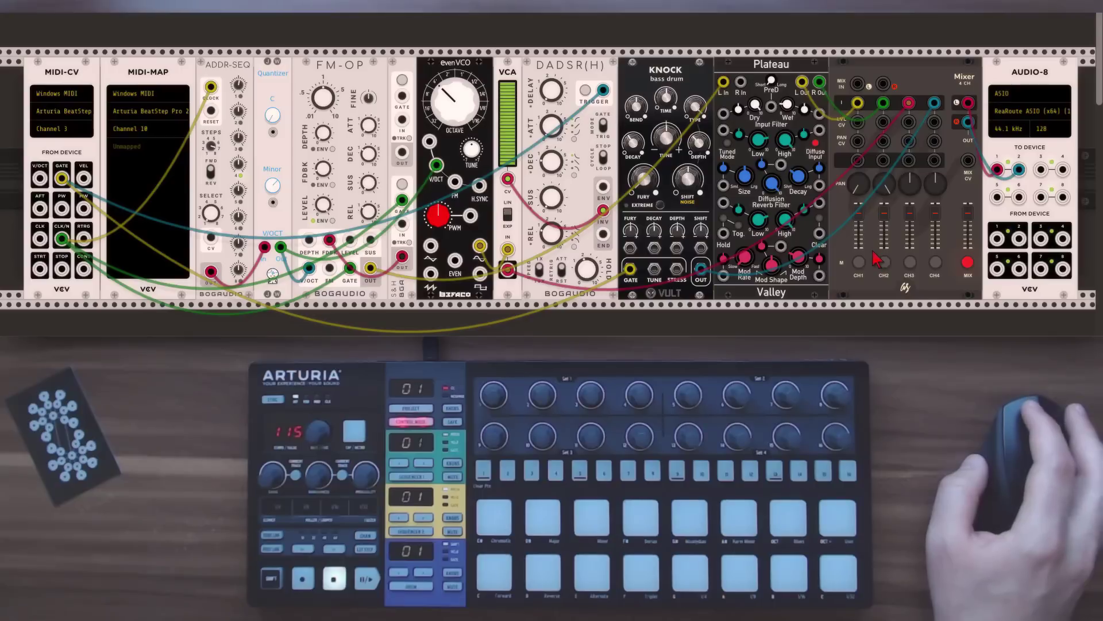
Map controller button CC20 to the mute buttons of both channel 1 and channel 2 on the four-channel mixer.
{"action": "left_click", "coordinate": [133, 148]}
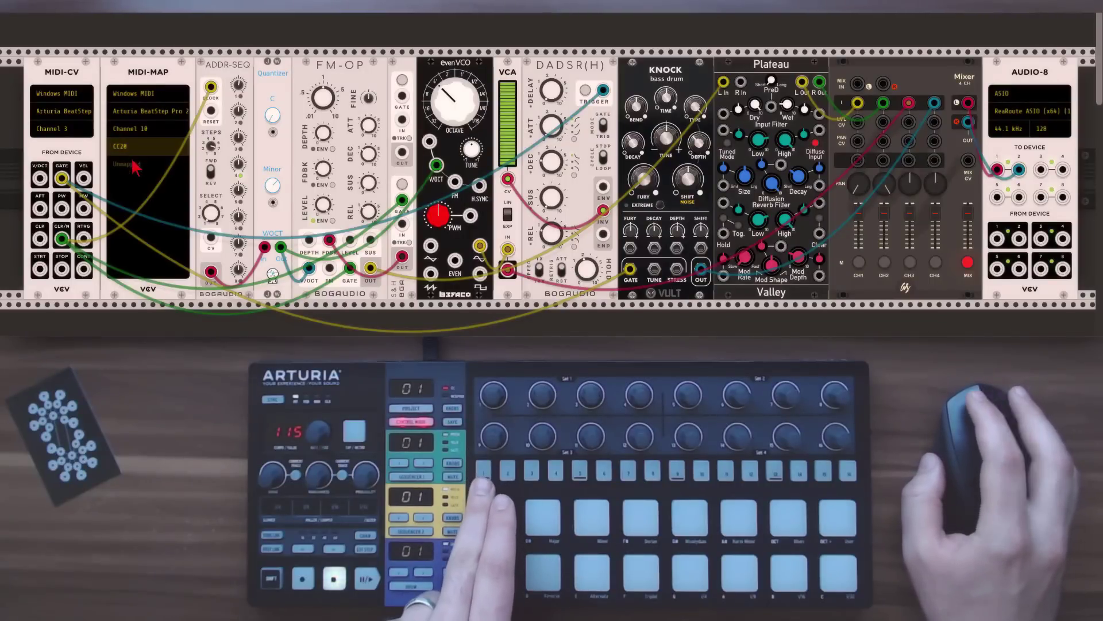
{"action": "left_click", "coordinate": [860, 263]}
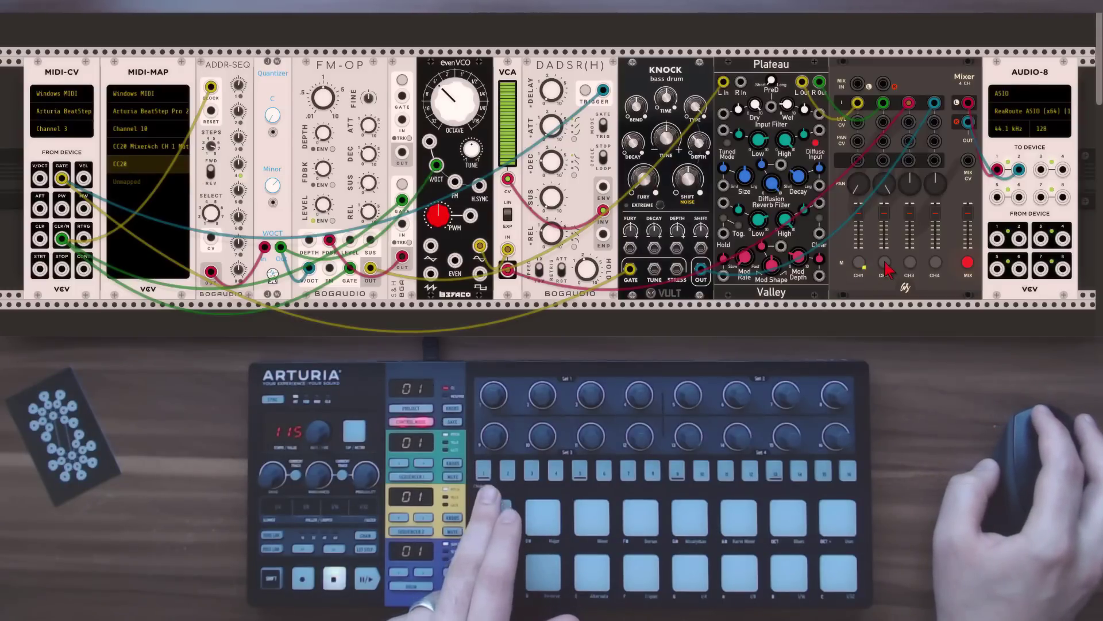
{"action": "left_click", "coordinate": [885, 264]}
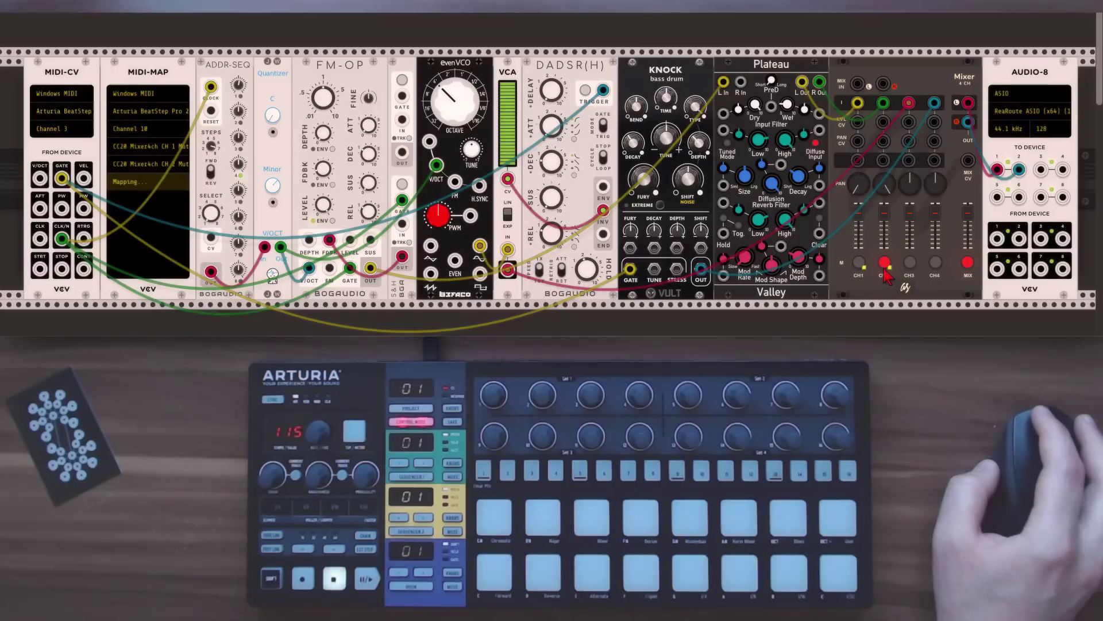
{"action": "left_click", "coordinate": [681, 80]}
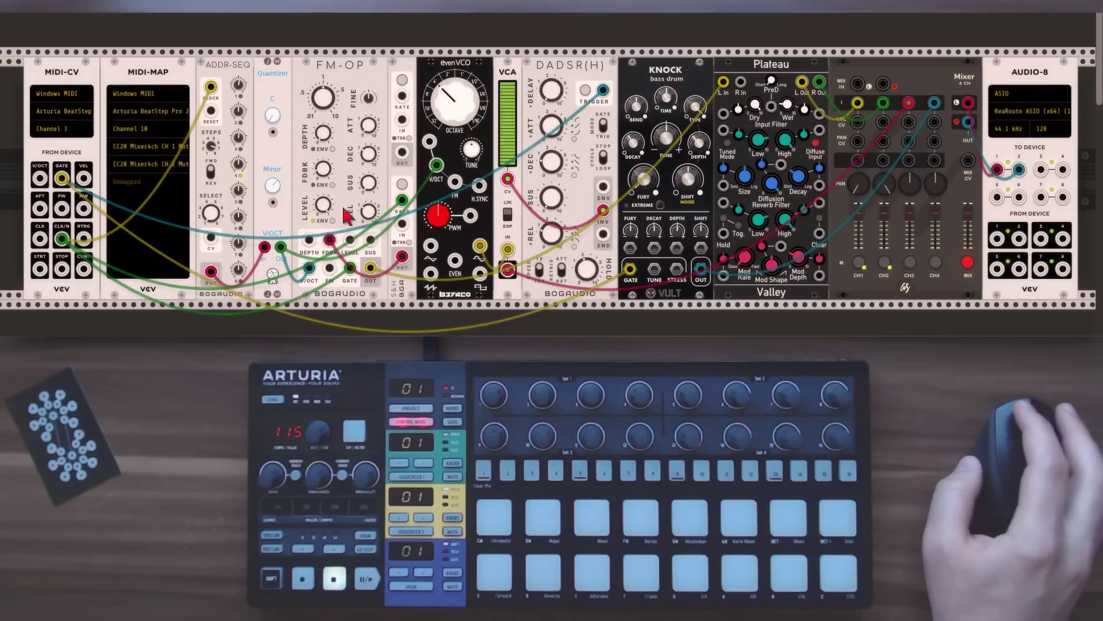
Map controller button CC21 to the mixer's channel 3 mute and CC22 to its channel 4 mute.
{"action": "left_click", "coordinate": [143, 182]}
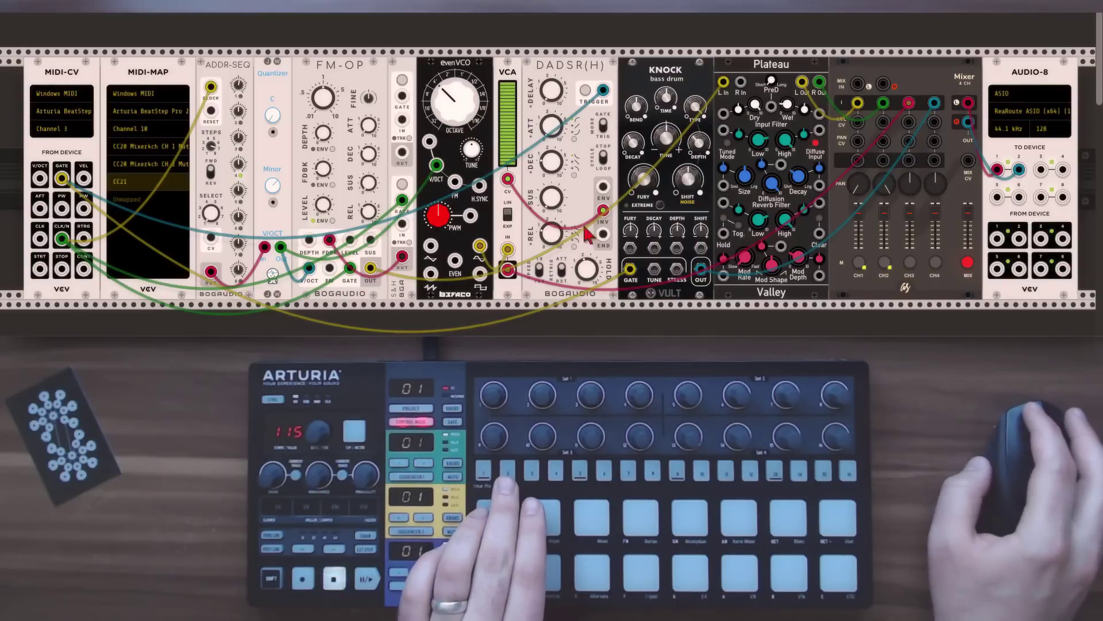
{"action": "left_click", "coordinate": [910, 263]}
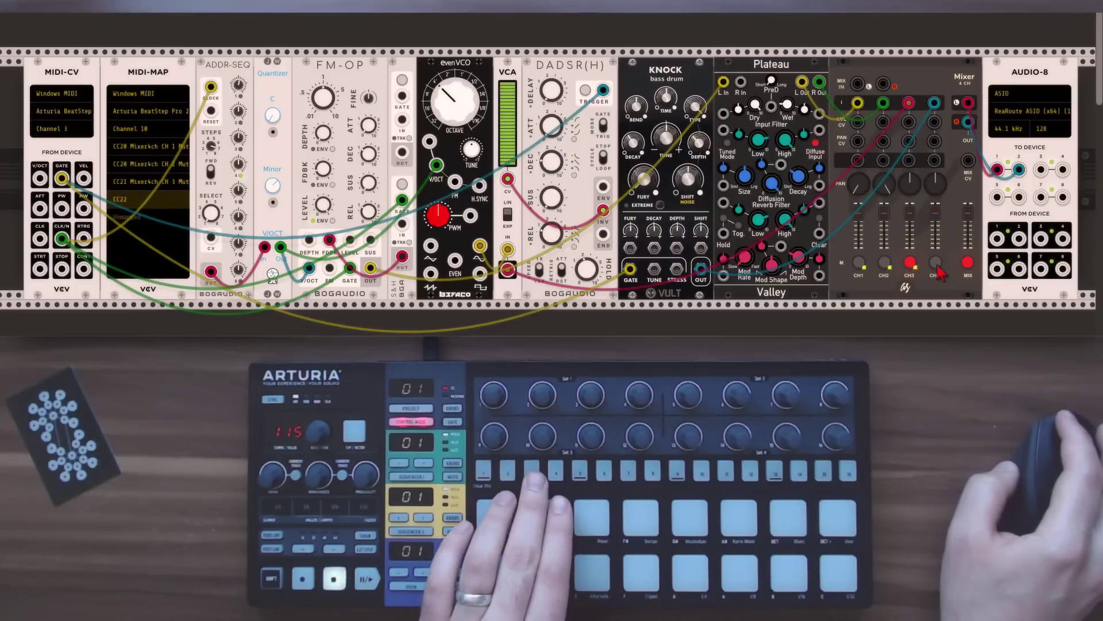
{"action": "left_click", "coordinate": [936, 264]}
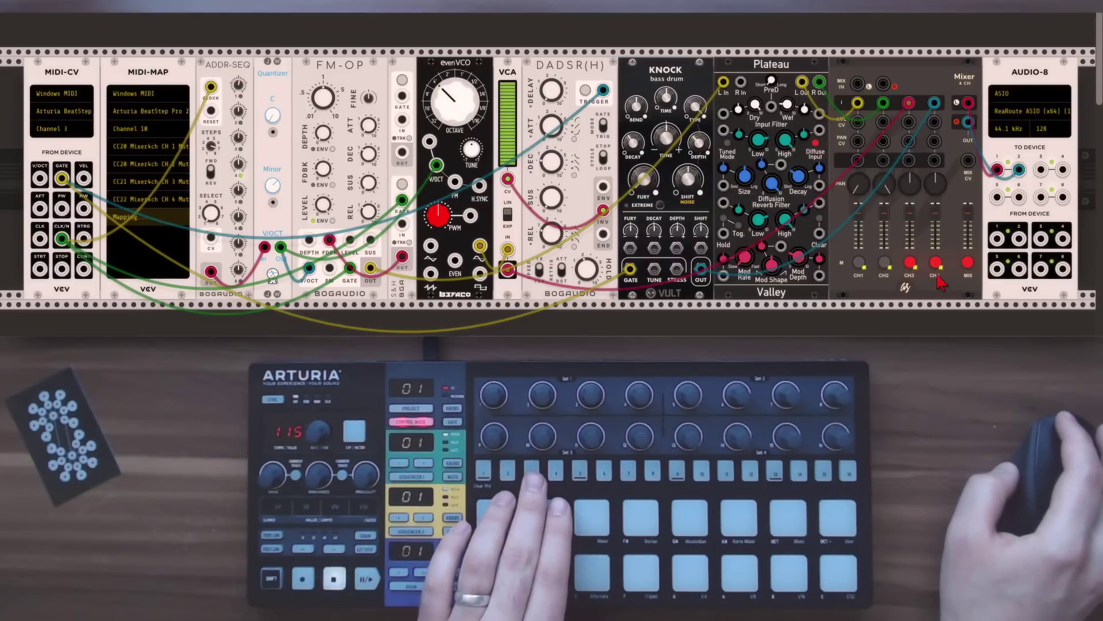
{"action": "left_click", "coordinate": [840, 72]}
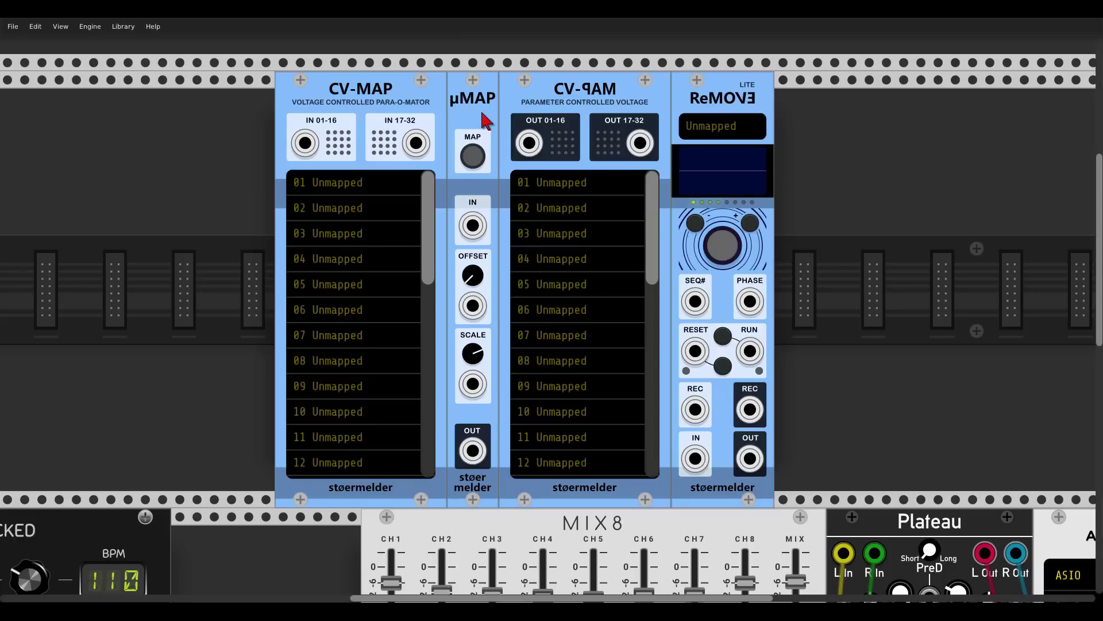
Move the µMAP module into the empty rack row below the MIX8 mixer.
{"action": "scroll", "coordinate": [481, 109], "scroll_direction": "down", "scroll_amount": 10}
{"action": "left_click_drag", "start_coordinate": [485, 121], "coordinate": [464, 212]}
{"action": "scroll", "coordinate": [407, 261], "scroll_direction": "down", "scroll_amount": 3}
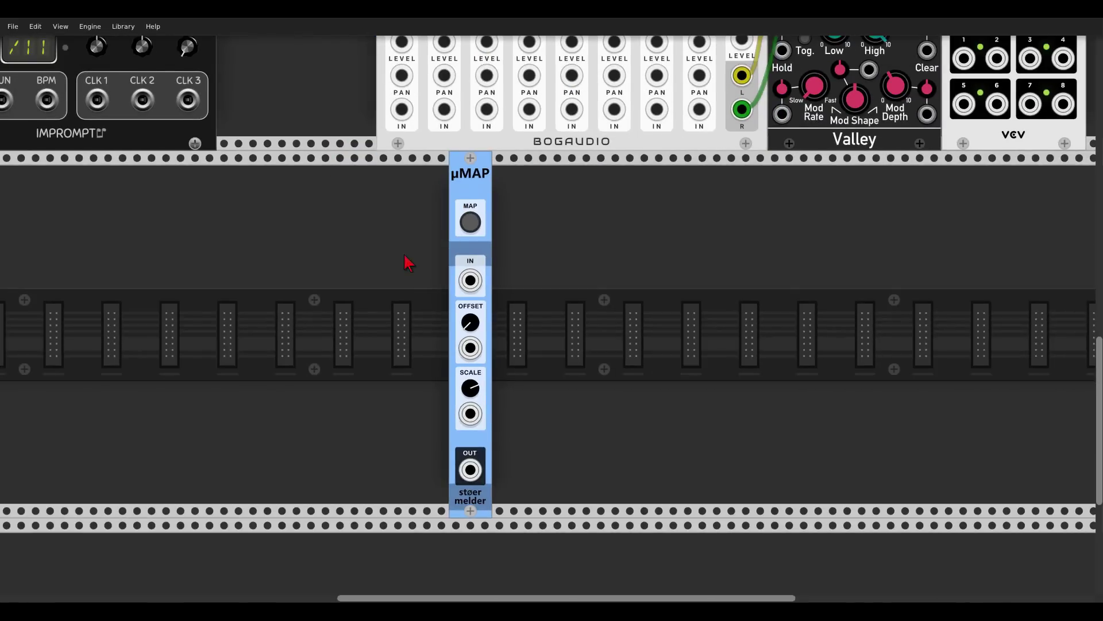
Add an FM-OP module to the µMAP row and an ADDR-SEQ module to the left of it, leaving a gap between them.
{"action": "scroll", "coordinate": [529, 244], "scroll_direction": "left", "scroll_amount": 3}
{"action": "right_click", "coordinate": [482, 258]}
{"action": "type", "text": "fm-op"}
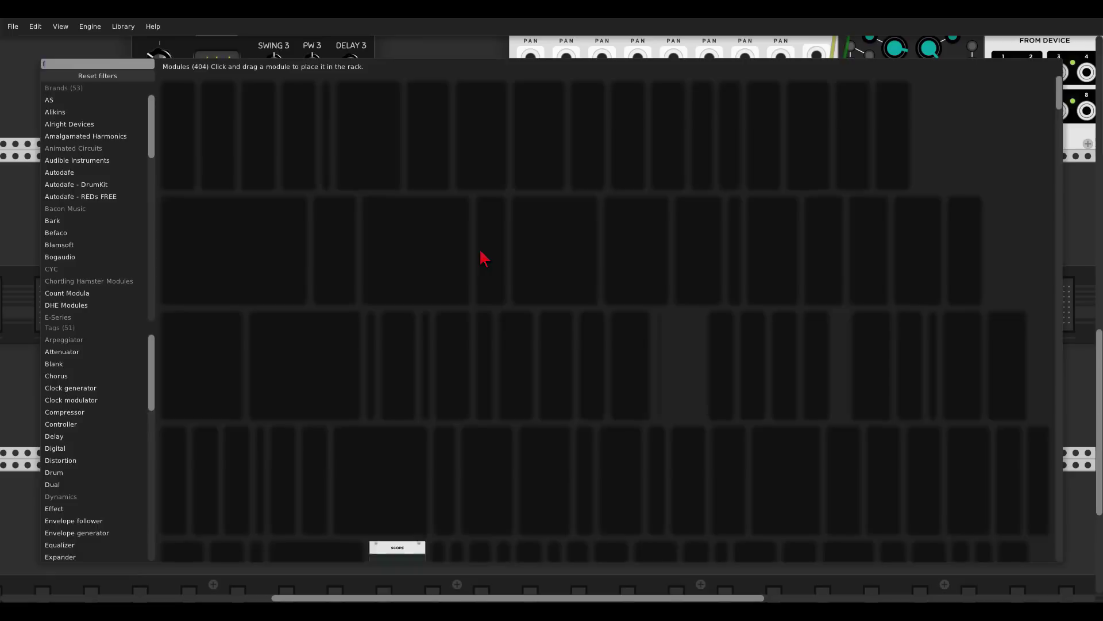
{"action": "left_click", "coordinate": [313, 97]}
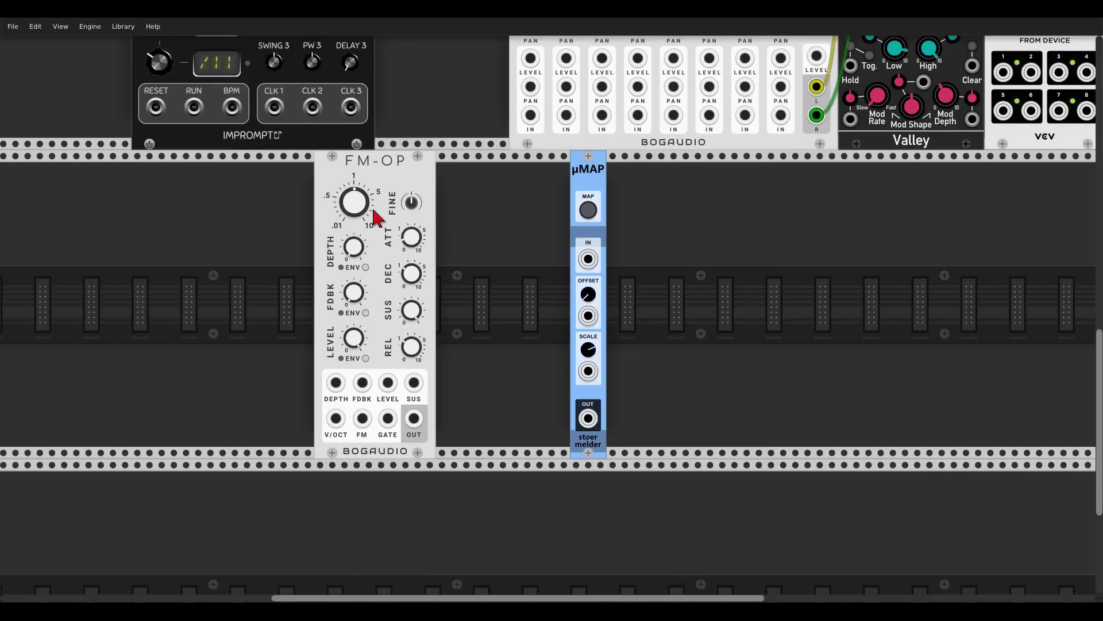
{"action": "right_click", "coordinate": [263, 245]}
{"action": "type", "text": "addr"}
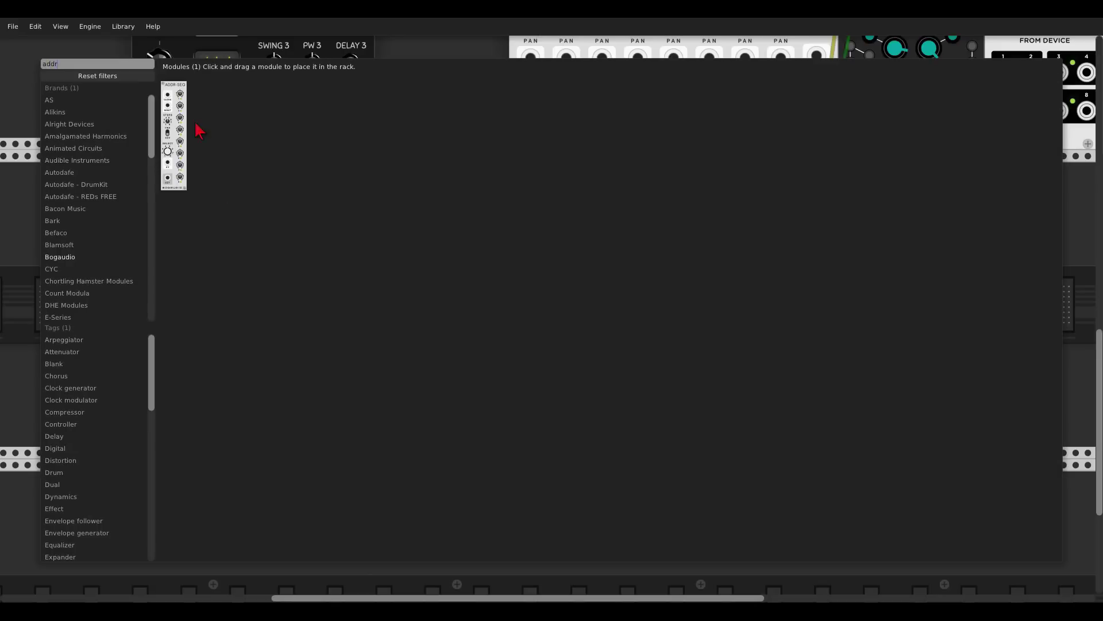
{"action": "left_click", "coordinate": [175, 115]}
{"action": "left_click_drag", "start_coordinate": [201, 173], "coordinate": [191, 170]}
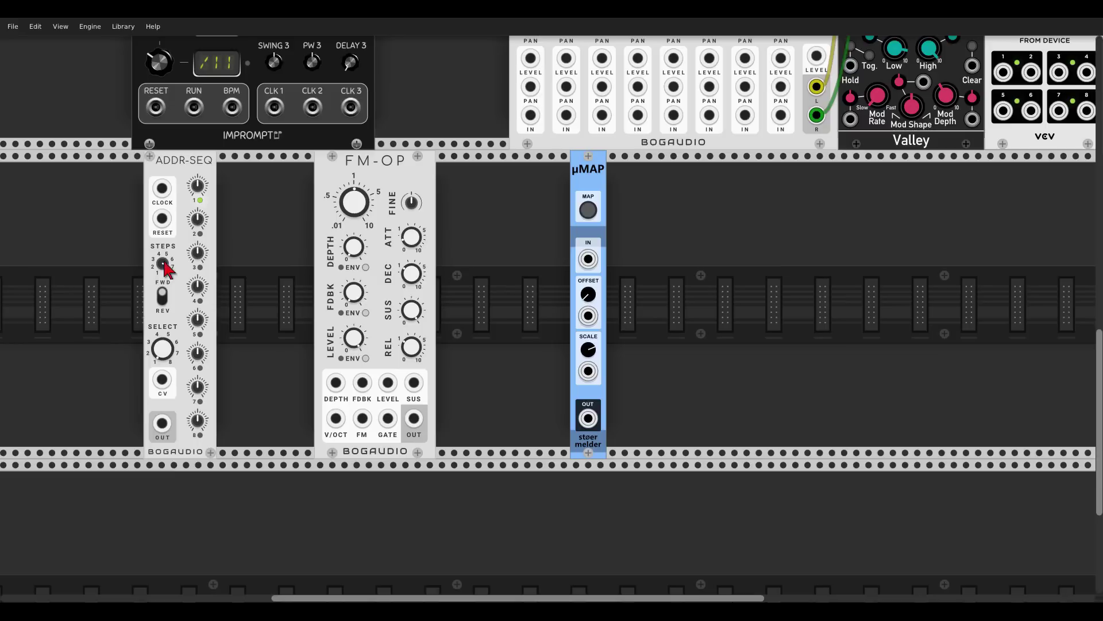
Add a Quantum quantizer between ADDR-SEQ and FM-OP and enable its D, F, A and A# notes.
{"action": "right_click", "coordinate": [224, 274]}
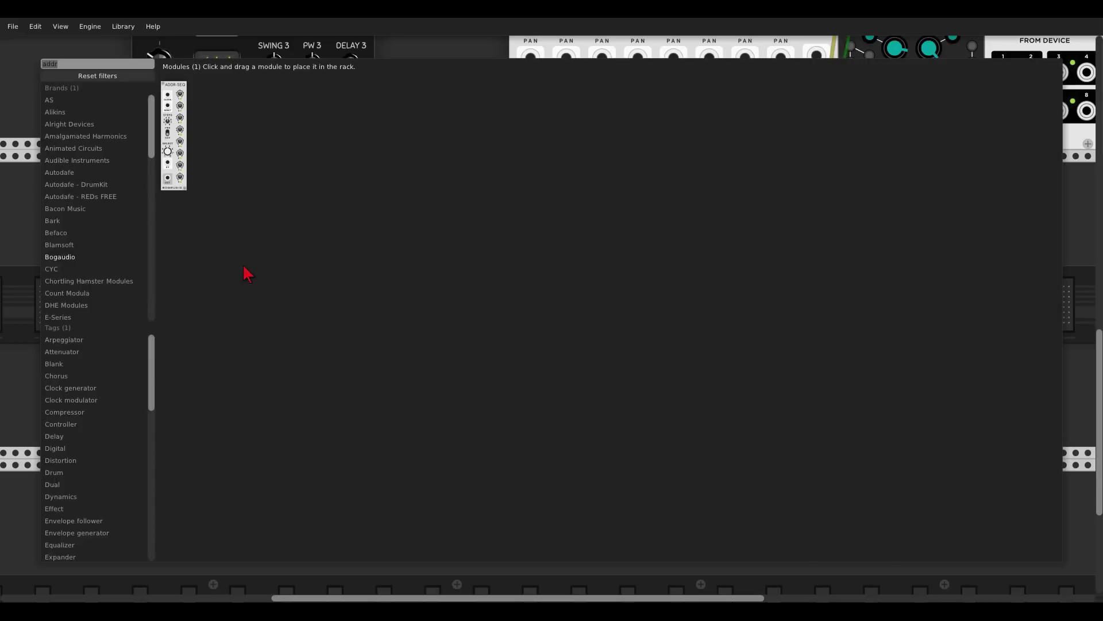
{"action": "type", "text": "t"}
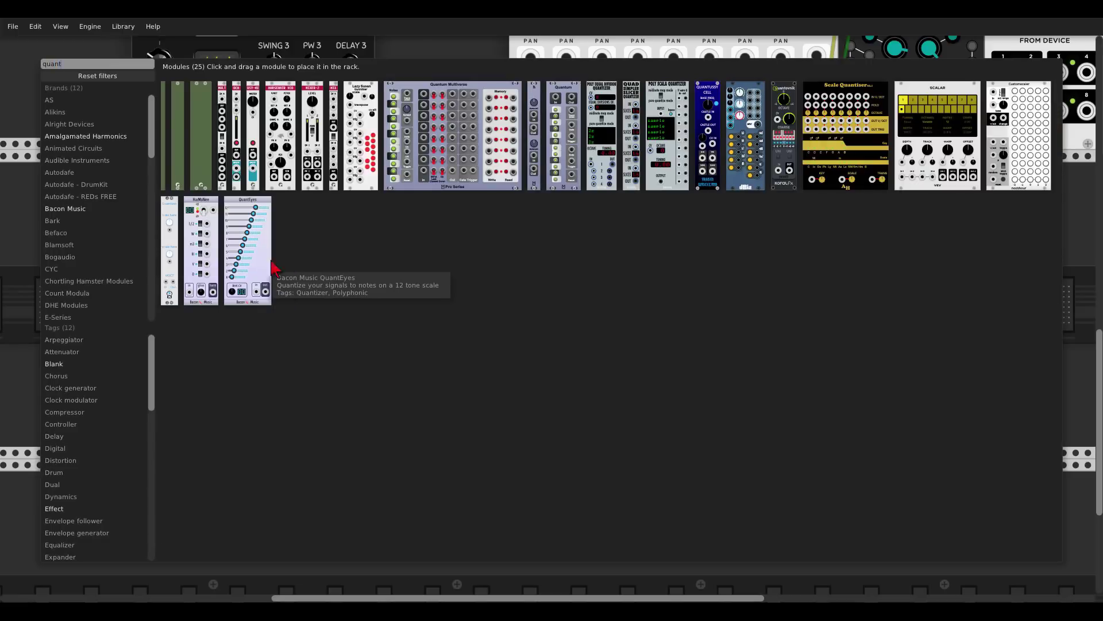
{"action": "left_click_drag", "start_coordinate": [555, 123], "coordinate": [286, 193]}
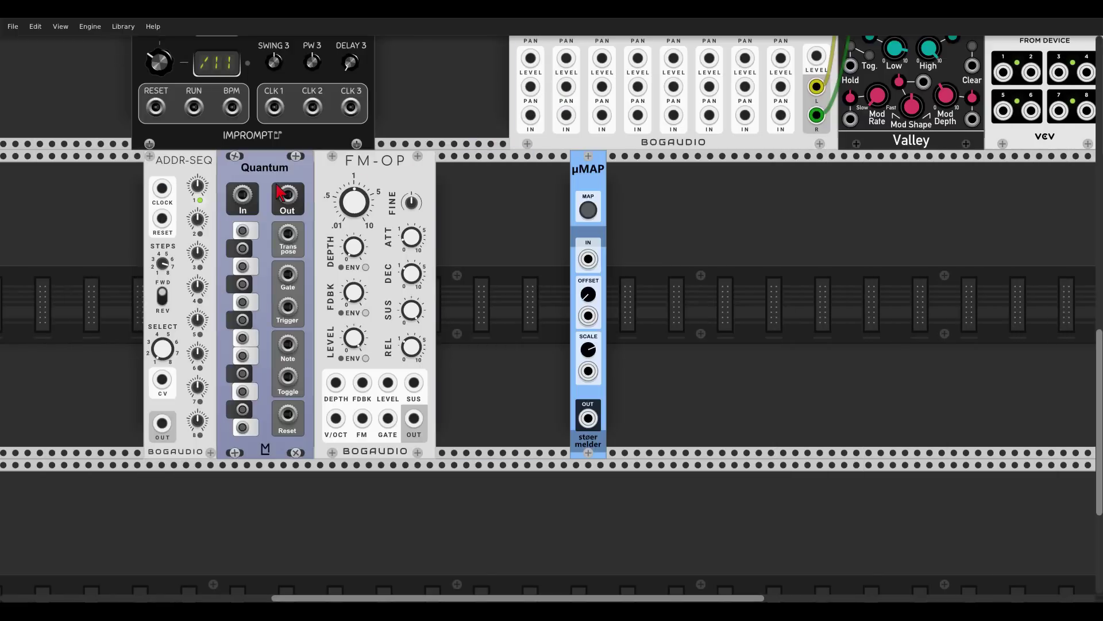
{"action": "left_click", "coordinate": [242, 392]}
{"action": "left_click", "coordinate": [242, 337]}
{"action": "left_click", "coordinate": [242, 266]}
Clock ADDR-SEQ from the clock module's CLK 1 output and fit a VCA module between ADDR-SEQ and Quantum without gaps.
{"action": "scroll", "coordinate": [172, 184], "scroll_direction": "up", "scroll_amount": 5}
{"action": "left_click_drag", "start_coordinate": [162, 331], "coordinate": [272, 257]}
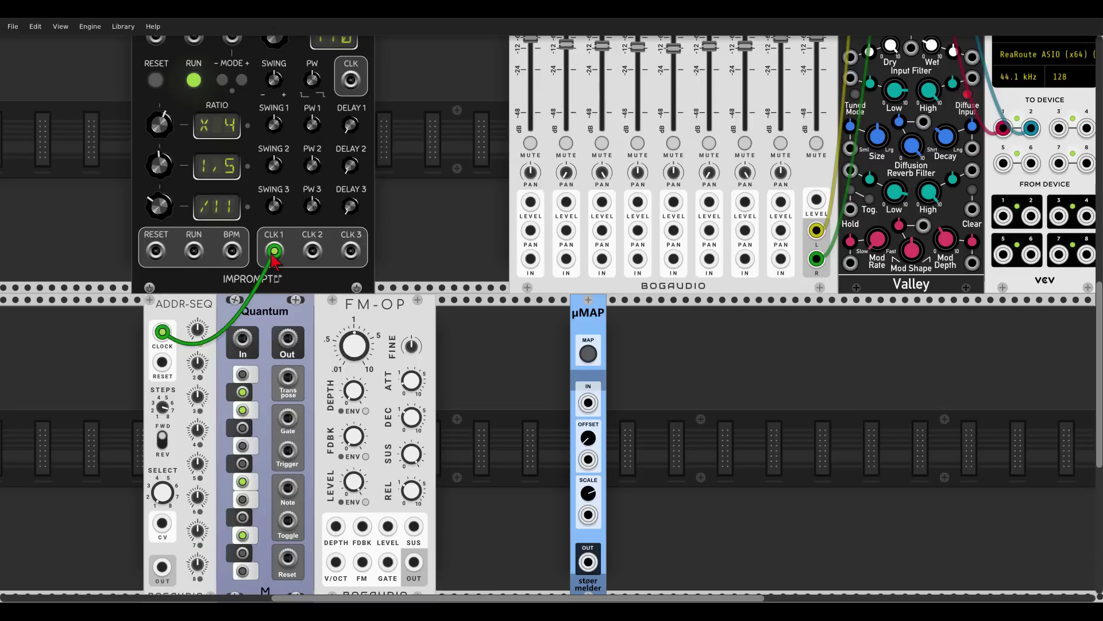
{"action": "left_click_drag", "start_coordinate": [269, 313], "coordinate": [318, 313]}
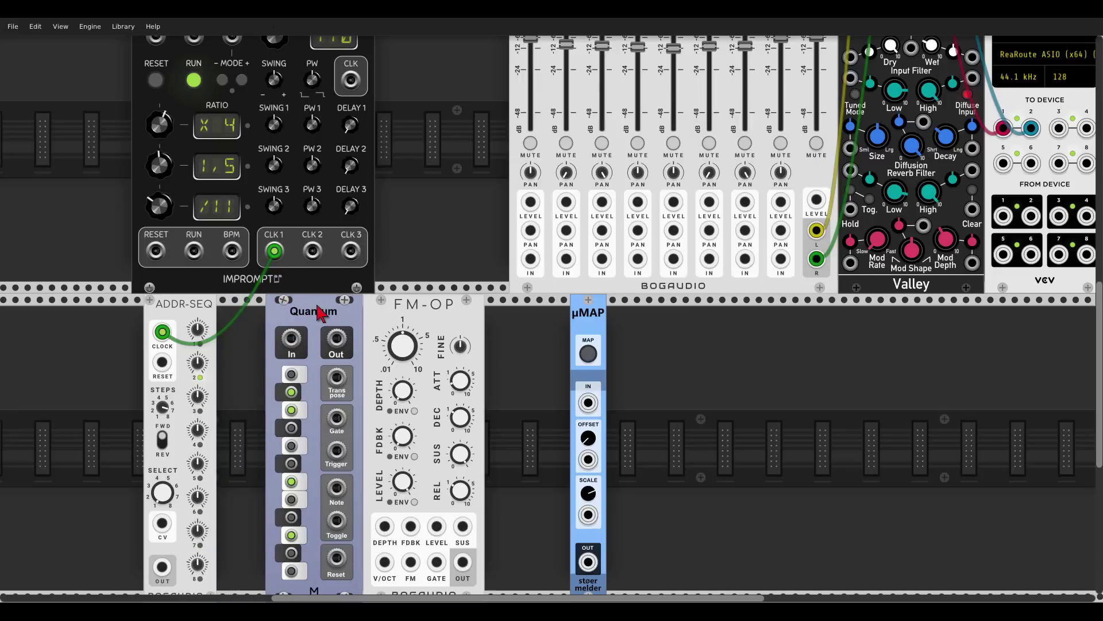
{"action": "right_click", "coordinate": [251, 357]}
{"action": "type", "text": "vca"}
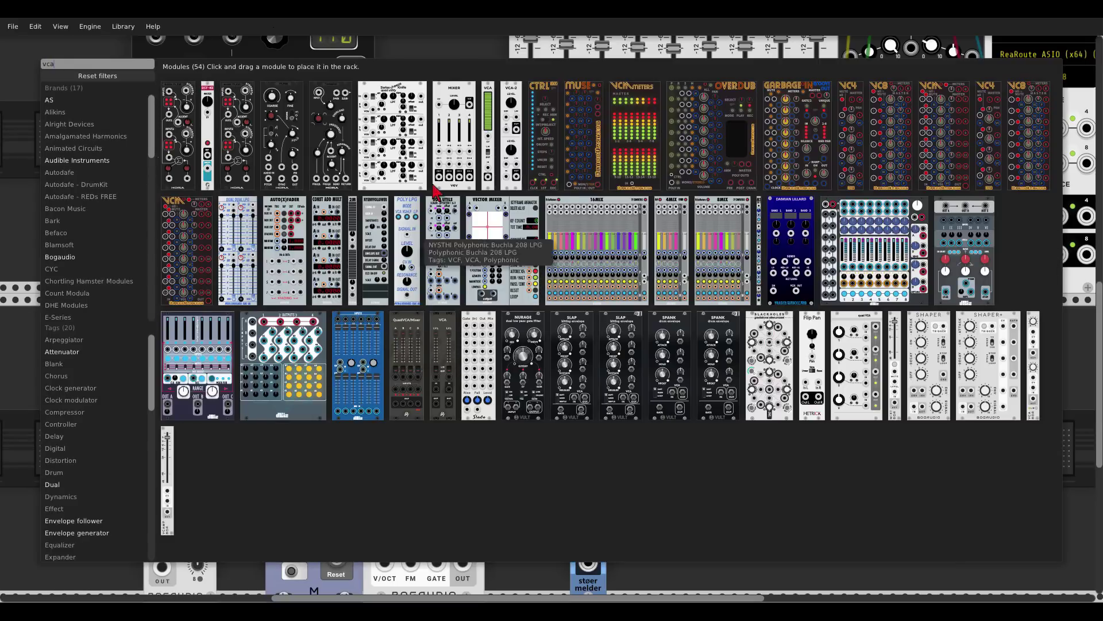
{"action": "key", "text": "Escape"}
{"action": "left_click_drag", "start_coordinate": [391, 189], "coordinate": [220, 492]}
{"action": "scroll", "coordinate": [414, 259], "scroll_direction": "down", "scroll_amount": 2}
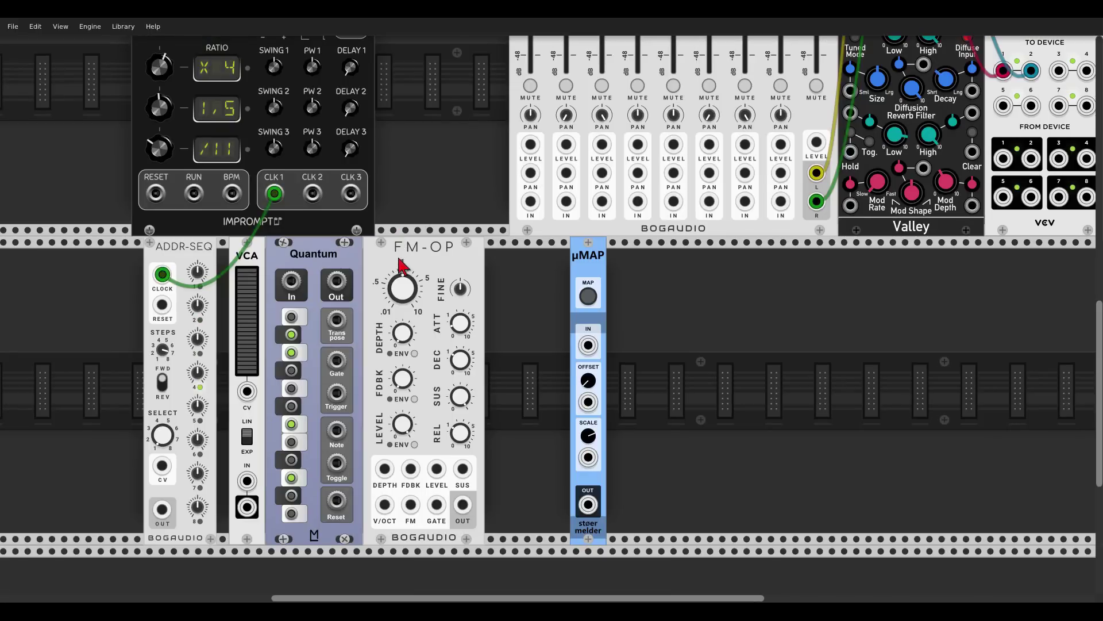
{"action": "left_click_drag", "start_coordinate": [422, 252], "coordinate": [409, 251]}
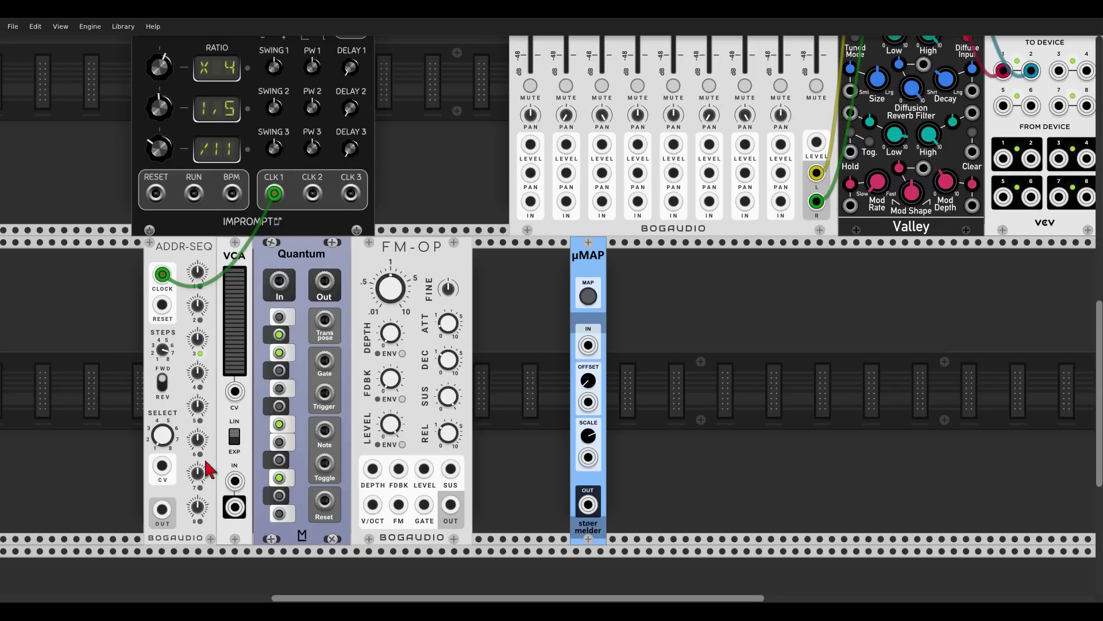
Patch ADDR-SEQ through the VCA and Quantum to FM-OP's V/OCT, enable FM-OP's level envelope, and connect Quantum's Gate to FM-OP's Gate.
{"action": "left_click_drag", "start_coordinate": [160, 509], "coordinate": [372, 511]}
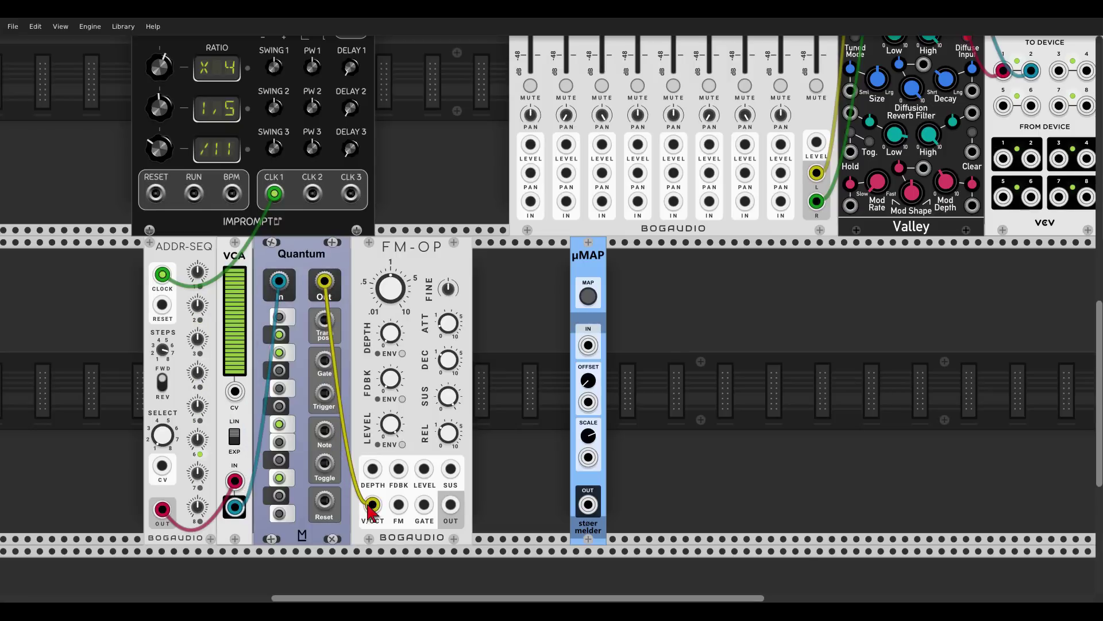
{"action": "left_click", "coordinate": [402, 445]}
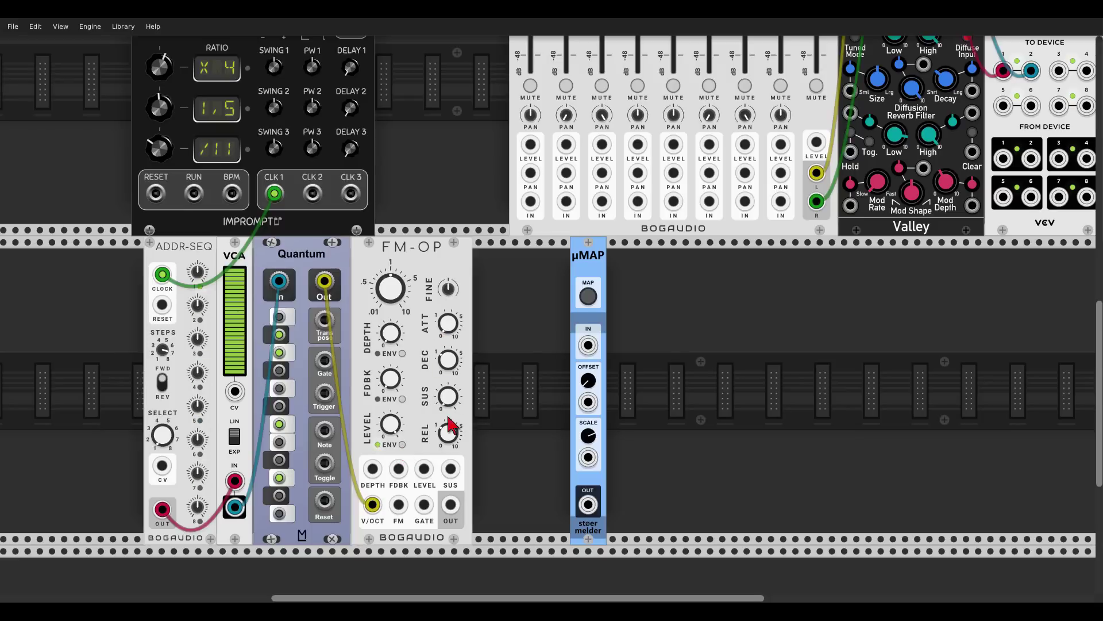
{"action": "left_click_drag", "start_coordinate": [325, 361], "coordinate": [423, 504]}
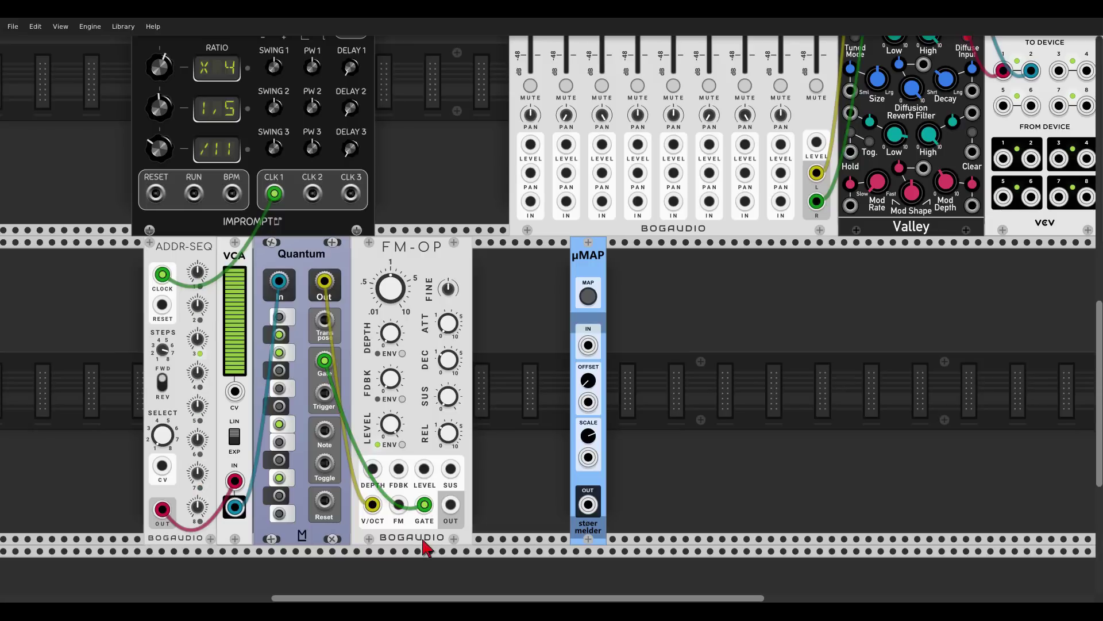
Connect FM-OP's output to the MIX8 channel 1 input and adjust the step 6 knob of ADDR-SEQ.
{"action": "left_click_drag", "start_coordinate": [450, 504], "coordinate": [531, 202]}
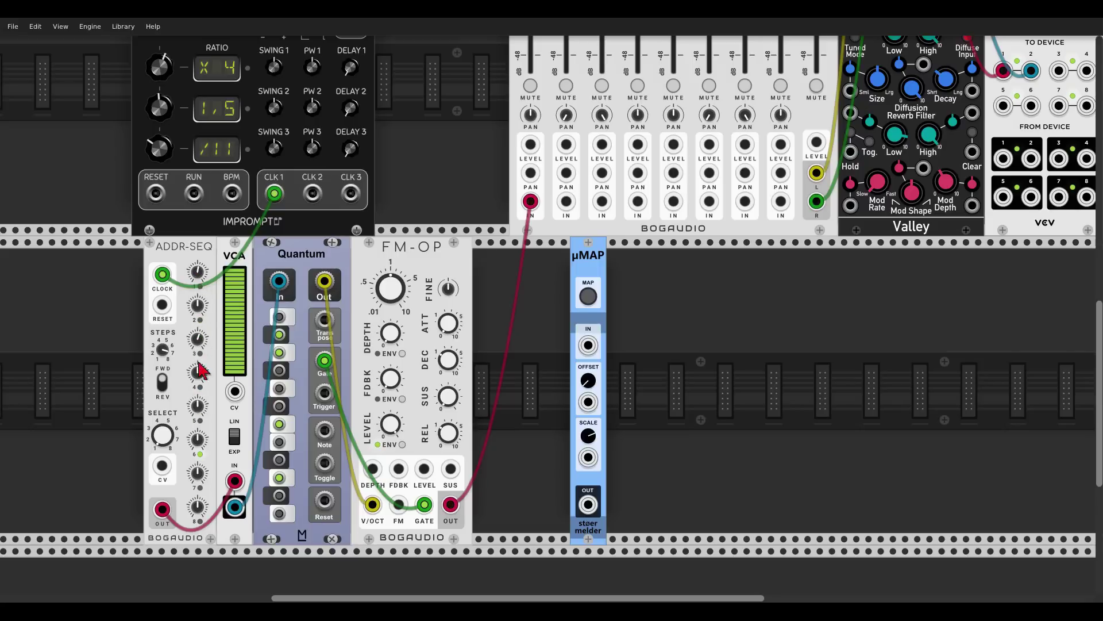
{"action": "left_click_drag", "start_coordinate": [201, 445], "coordinate": [199, 441]}
Mute the MIX8 master, search the modules for "bran" and place the circular-patterned module between the clock and MIX8.
{"action": "left_click", "coordinate": [817, 86]}
{"action": "scroll", "coordinate": [586, 313], "scroll_direction": "up", "scroll_amount": 3}
{"action": "key", "text": "Return"}
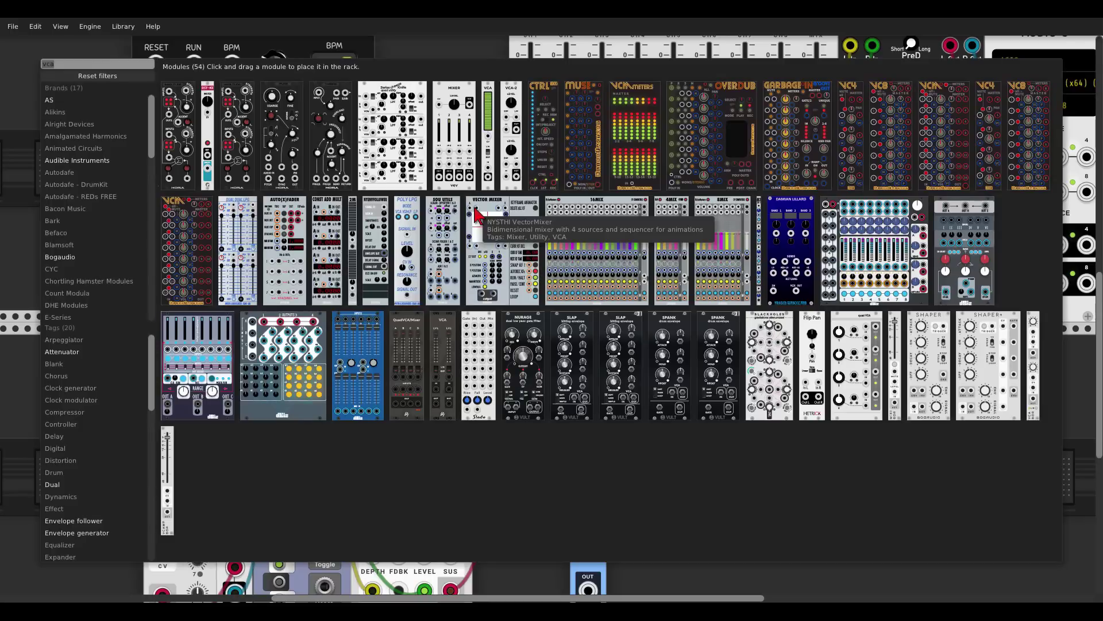
{"action": "type", "text": "bran"}
{"action": "left_click_drag", "start_coordinate": [201, 107], "coordinate": [443, 173]}
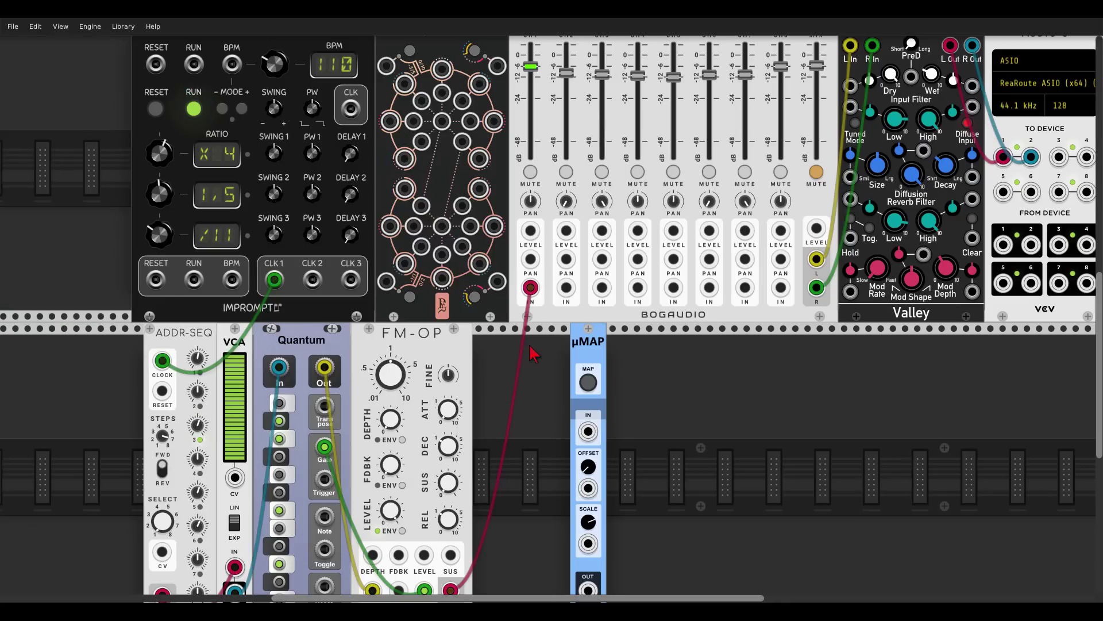
Patch CLK 1 to the centre jack of the new module's lower section and that section's bottom output to µMAP's In.
{"action": "left_click_drag", "start_coordinate": [441, 226], "coordinate": [275, 280]}
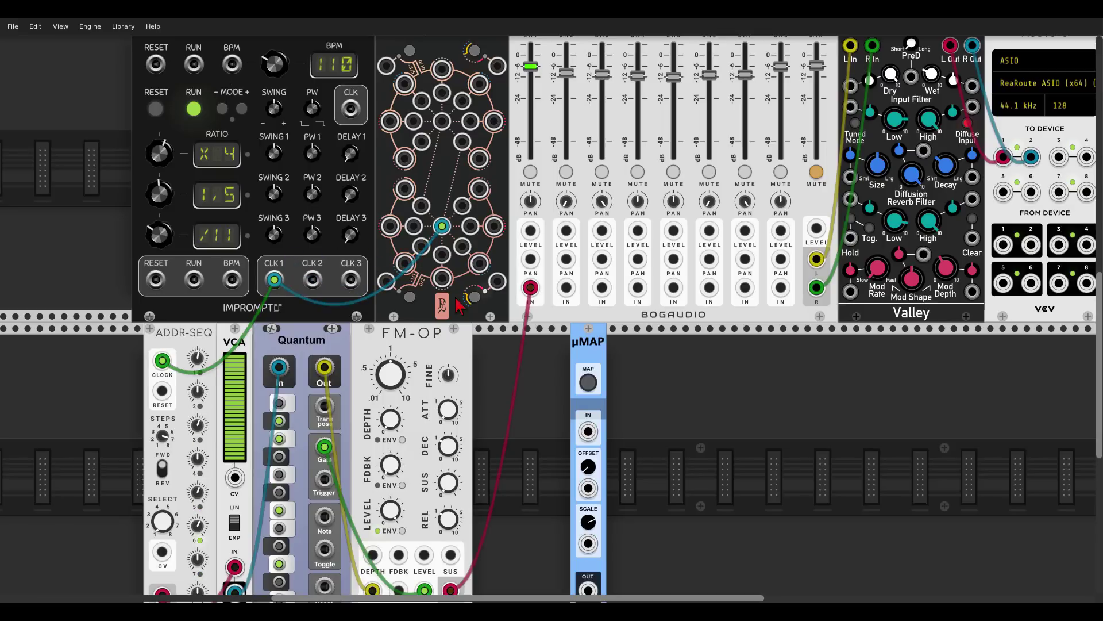
{"action": "left_click_drag", "start_coordinate": [446, 274], "coordinate": [587, 344]}
{"action": "scroll", "coordinate": [442, 278], "scroll_direction": "down", "scroll_amount": 3}
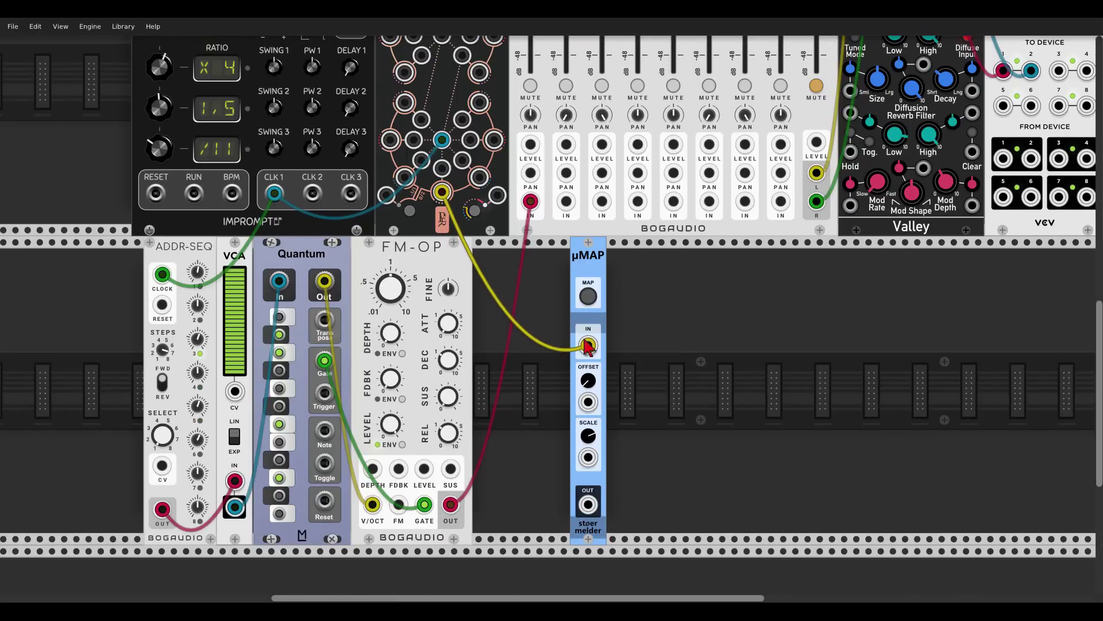
Set the signal input range of µMAP to -5V..5V.
{"action": "right_click", "coordinate": [588, 263]}
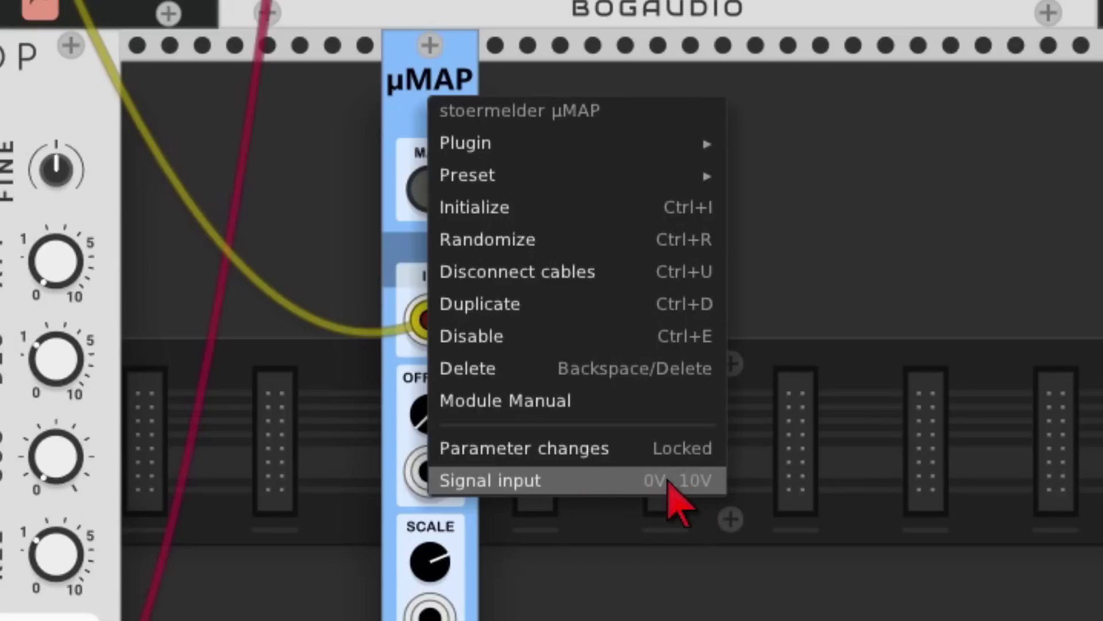
{"action": "left_click", "coordinate": [670, 483]}
{"action": "right_click", "coordinate": [448, 104]}
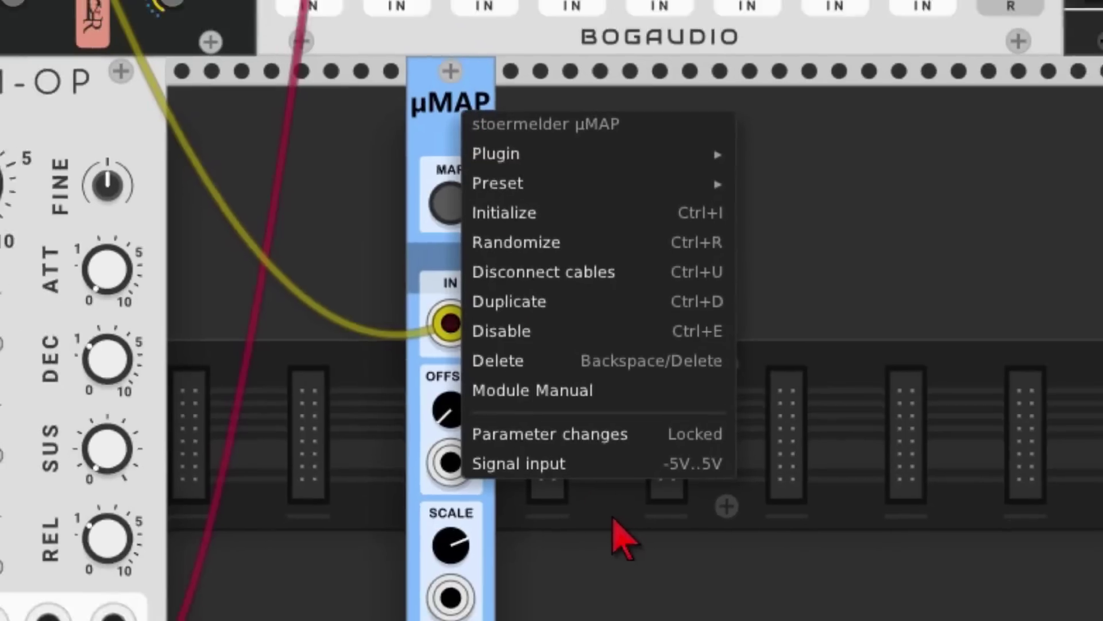
{"action": "left_click", "coordinate": [618, 555]}
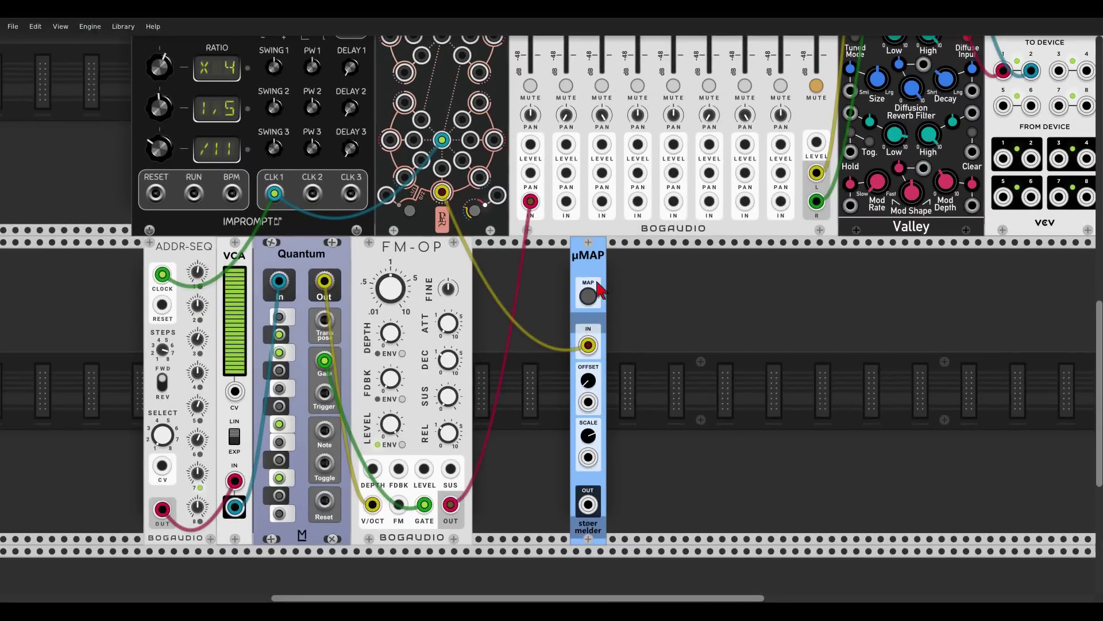
Place µMAP directly beside FM-OP and map it to FM-OP's DEC knob.
{"action": "left_click_drag", "start_coordinate": [592, 260], "coordinate": [494, 260]}
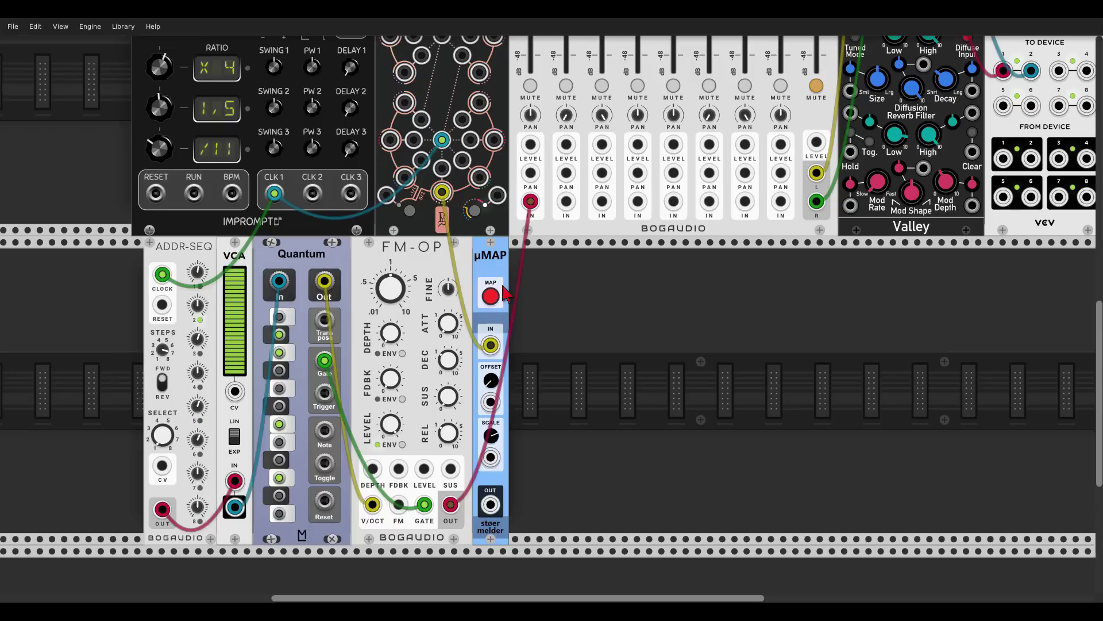
{"action": "left_click", "coordinate": [459, 360]}
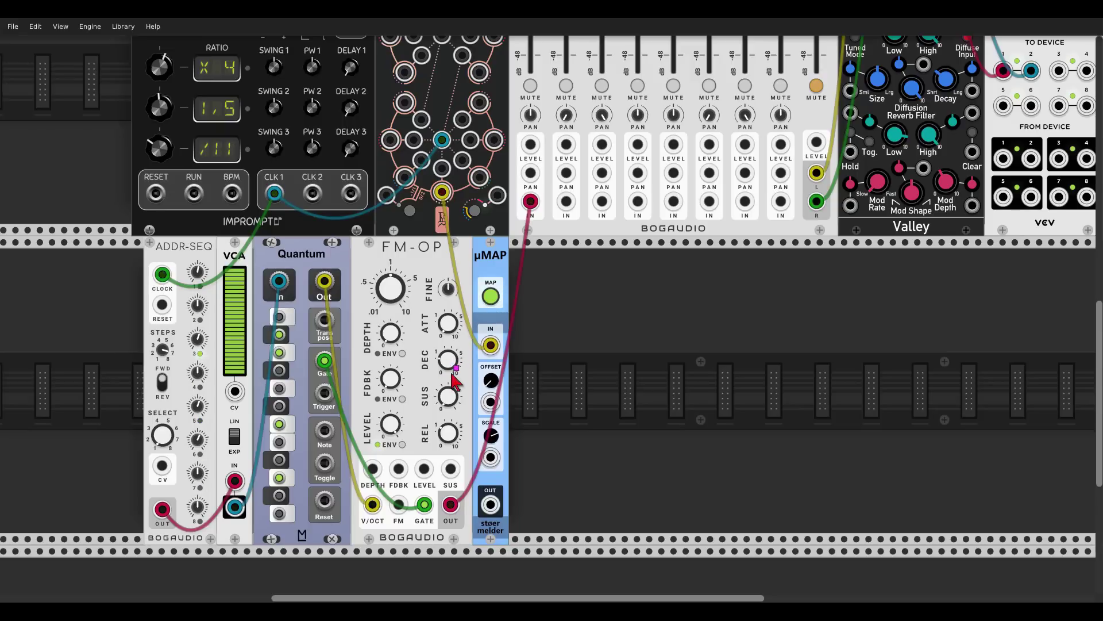
{"action": "scroll", "coordinate": [462, 367], "scroll_direction": "up", "scroll_amount": 4}
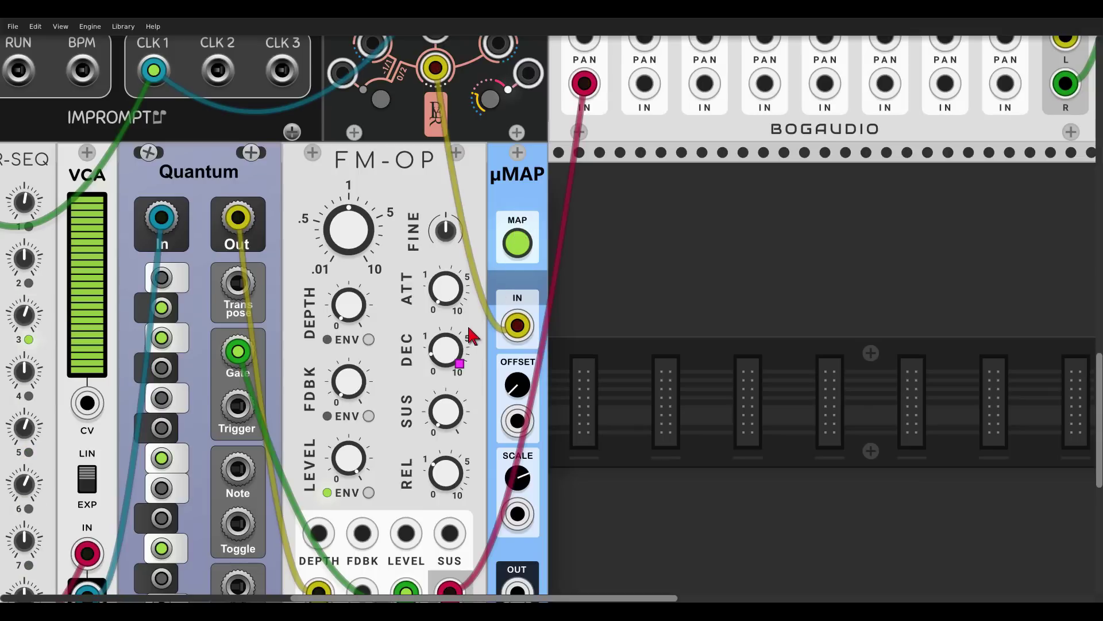
Adjust µMAP's Scale and raise its Offset slightly to tune the modulation range of FM-OP's DEC knob.
{"action": "scroll", "coordinate": [849, 222], "scroll_direction": "up", "scroll_amount": 5}
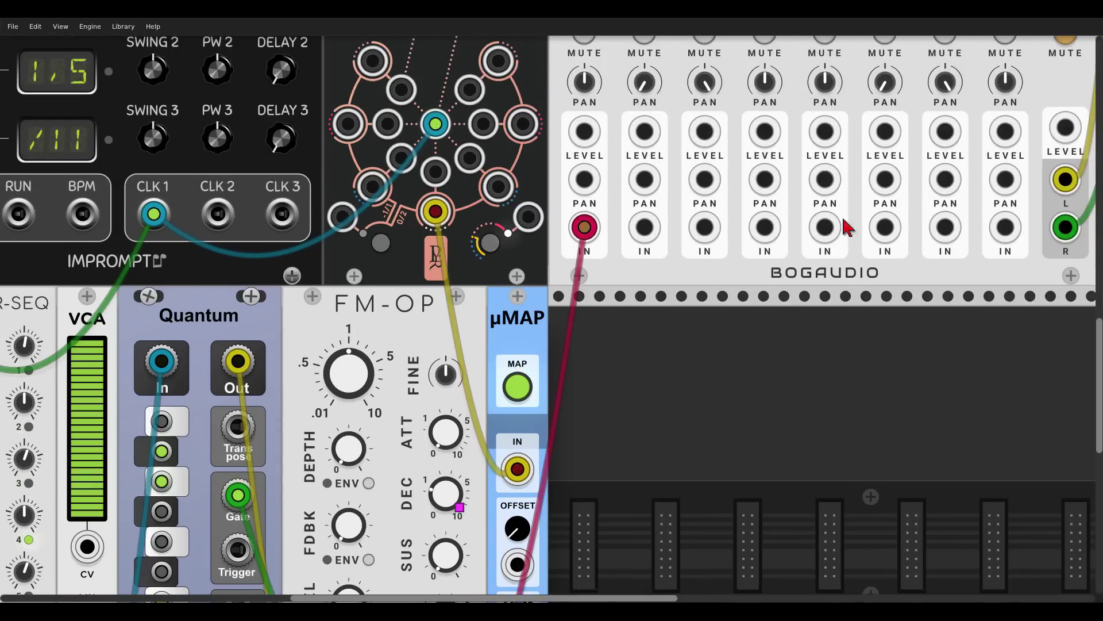
{"action": "scroll", "coordinate": [561, 360], "scroll_direction": "down", "scroll_amount": 4}
{"action": "scroll", "coordinate": [561, 360], "scroll_direction": "down", "scroll_amount": 3}
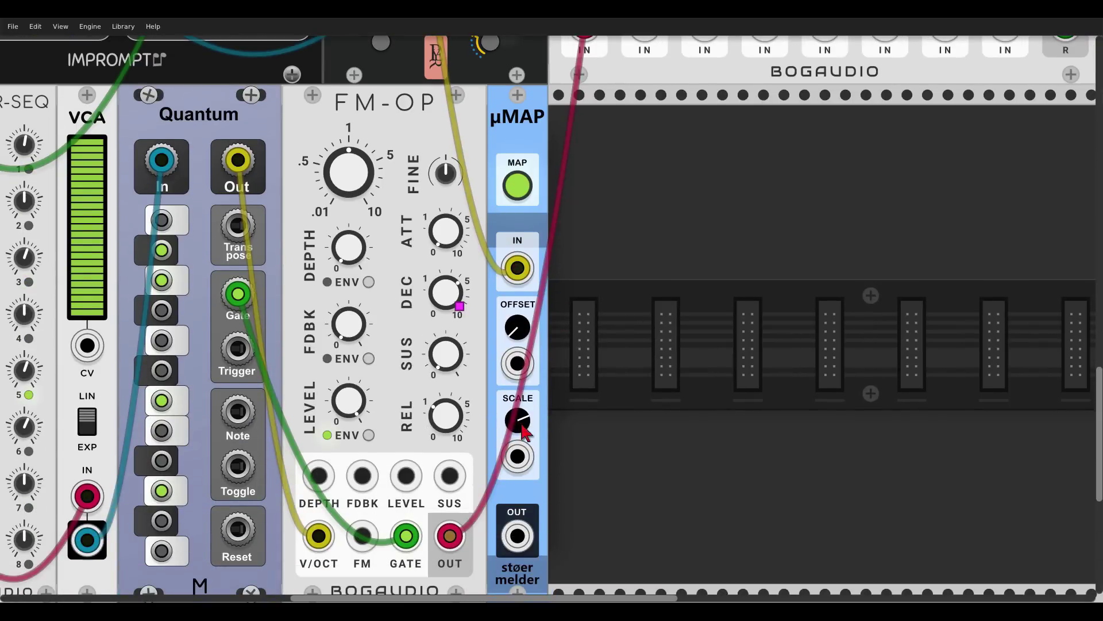
{"action": "mouse_move", "coordinate": [520, 424]}
{"action": "left_mouse_down"}
{"action": "mouse_move", "coordinate": [520, 437]}
{"action": "mouse_move", "coordinate": [519, 419]}
{"action": "left_mouse_up"}
{"action": "left_click_drag", "start_coordinate": [517, 336], "coordinate": [518, 331]}
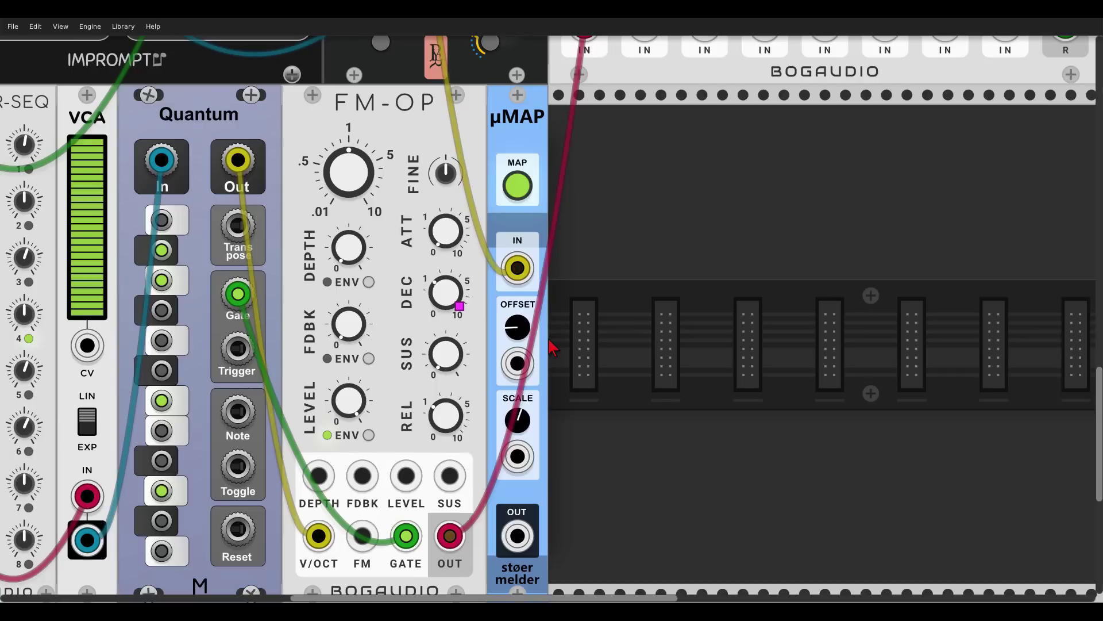
Duplicate µMAP beside the original and patch the copy's In to the lower-right ring jack of BRANES' lower section.
{"action": "scroll", "coordinate": [581, 267], "scroll_direction": "left", "scroll_amount": 2}
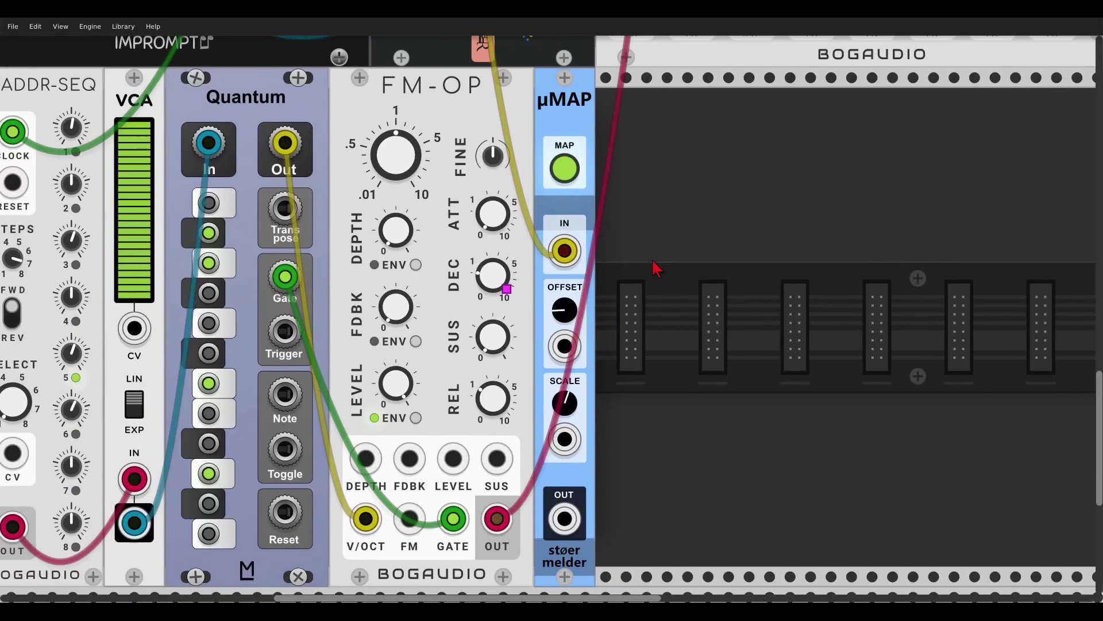
{"action": "scroll", "coordinate": [656, 267], "scroll_direction": "down", "scroll_amount": 3, "text": "ctrl"}
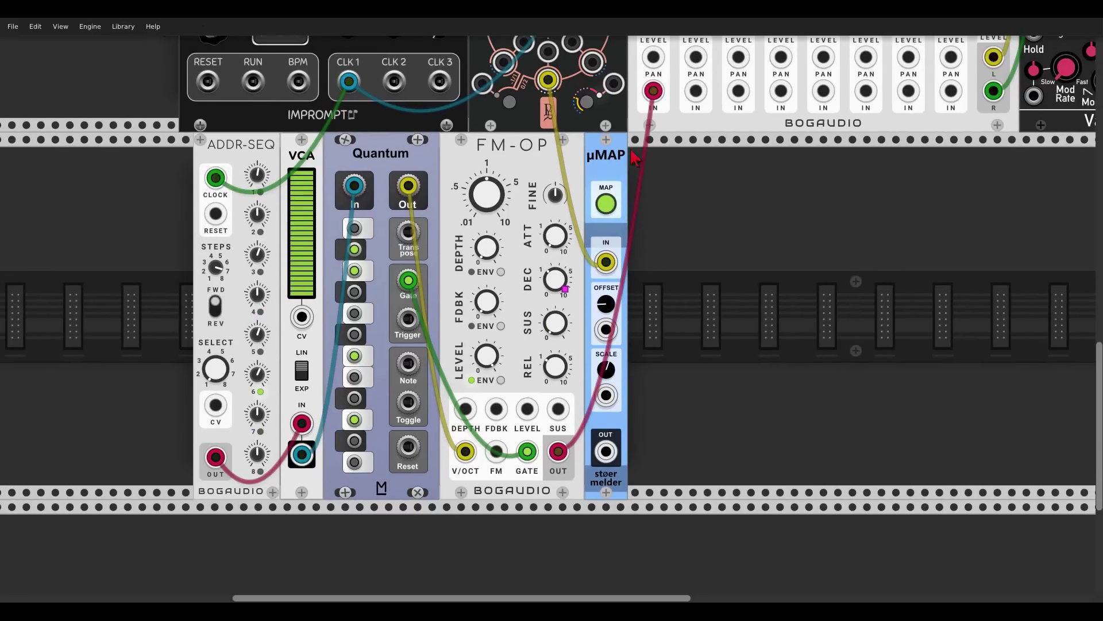
{"action": "key", "text": "ctrl+d"}
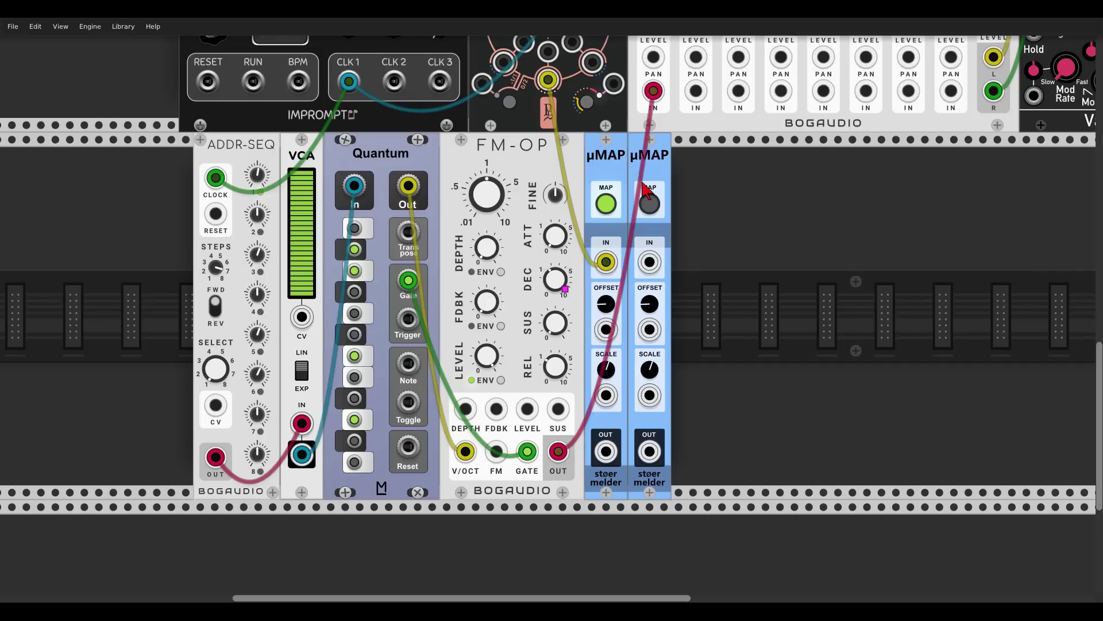
{"action": "left_click_drag", "start_coordinate": [649, 263], "coordinate": [593, 62]}
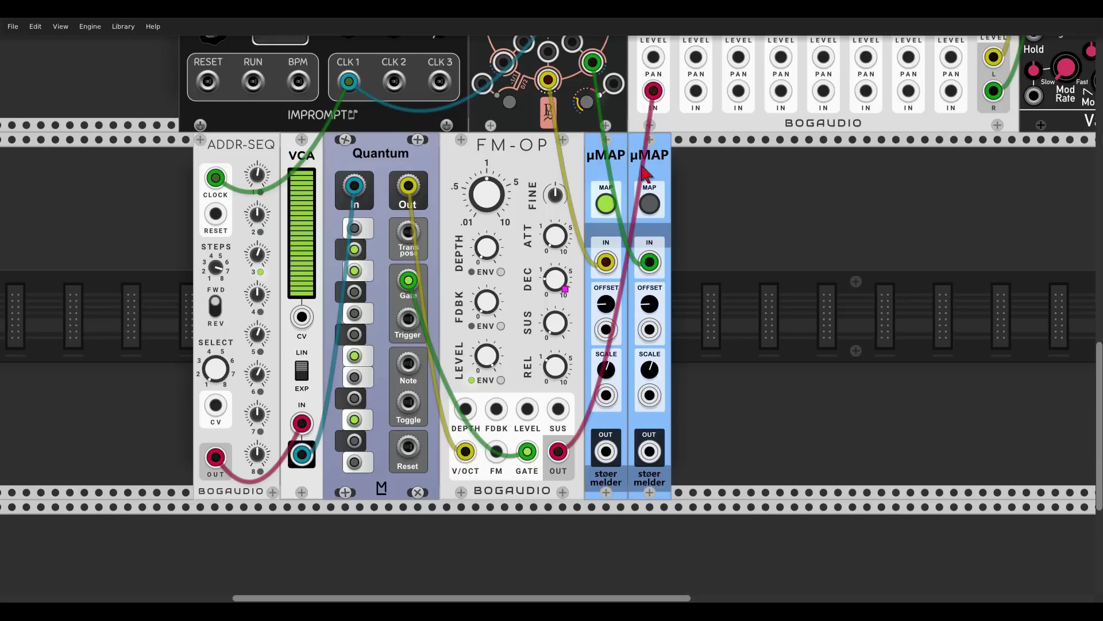
Map the second µMAP to ADDR-SEQ's step 7 knob, and adjust ADDR-SEQ's step 3 knob and the second µMAP's Scale.
{"action": "left_click", "coordinate": [650, 204]}
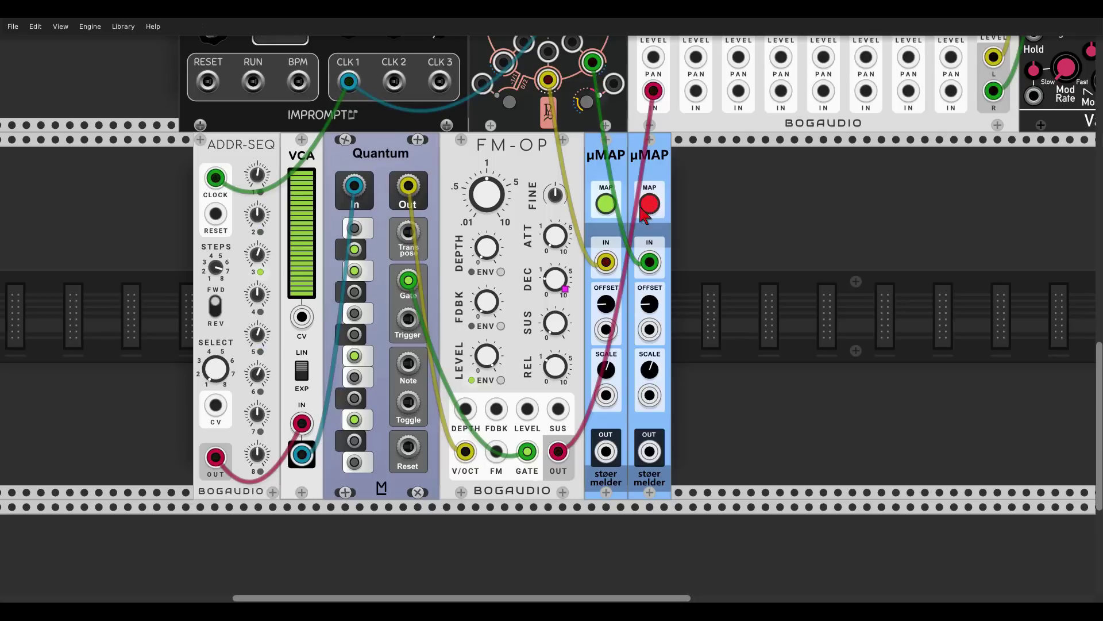
{"action": "left_click", "coordinate": [258, 420]}
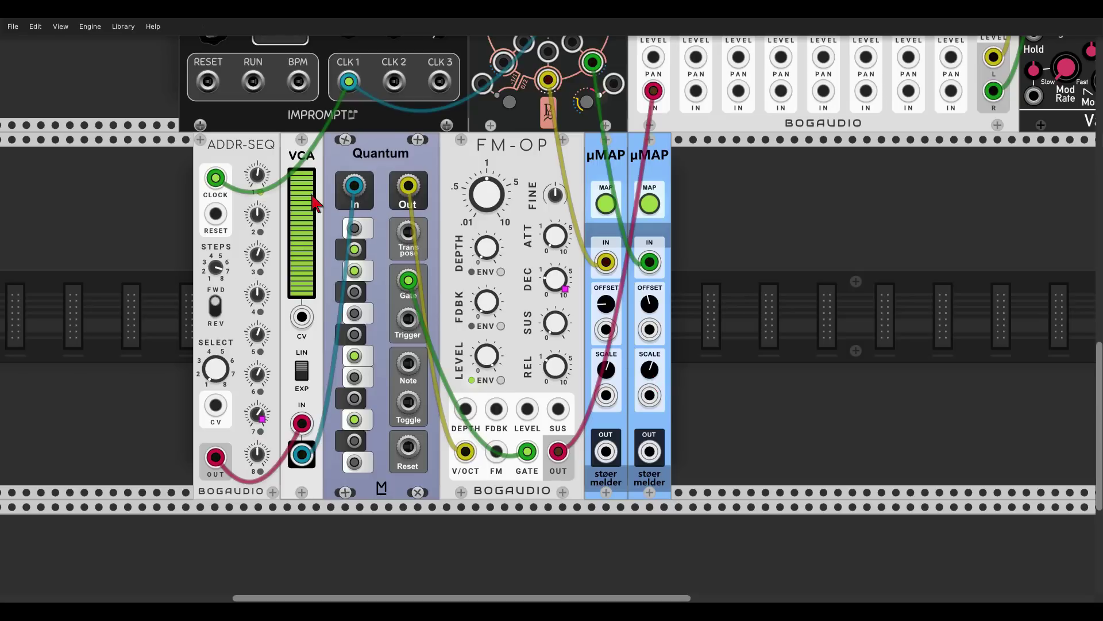
{"action": "left_click_drag", "start_coordinate": [258, 254], "coordinate": [258, 242]}
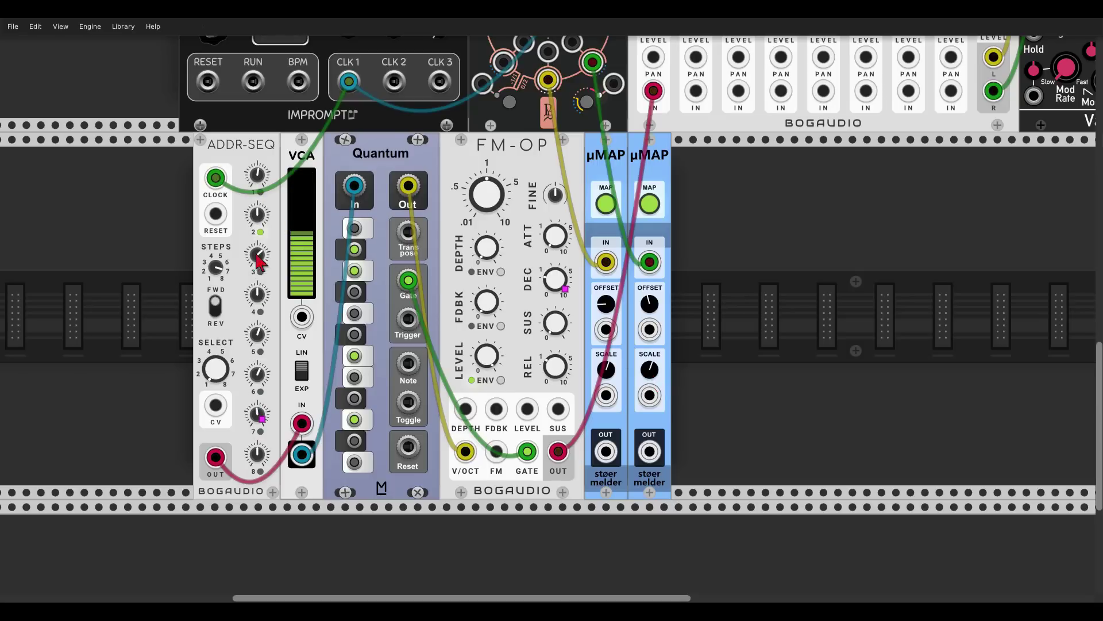
{"action": "left_click_drag", "start_coordinate": [651, 370], "coordinate": [647, 374]}
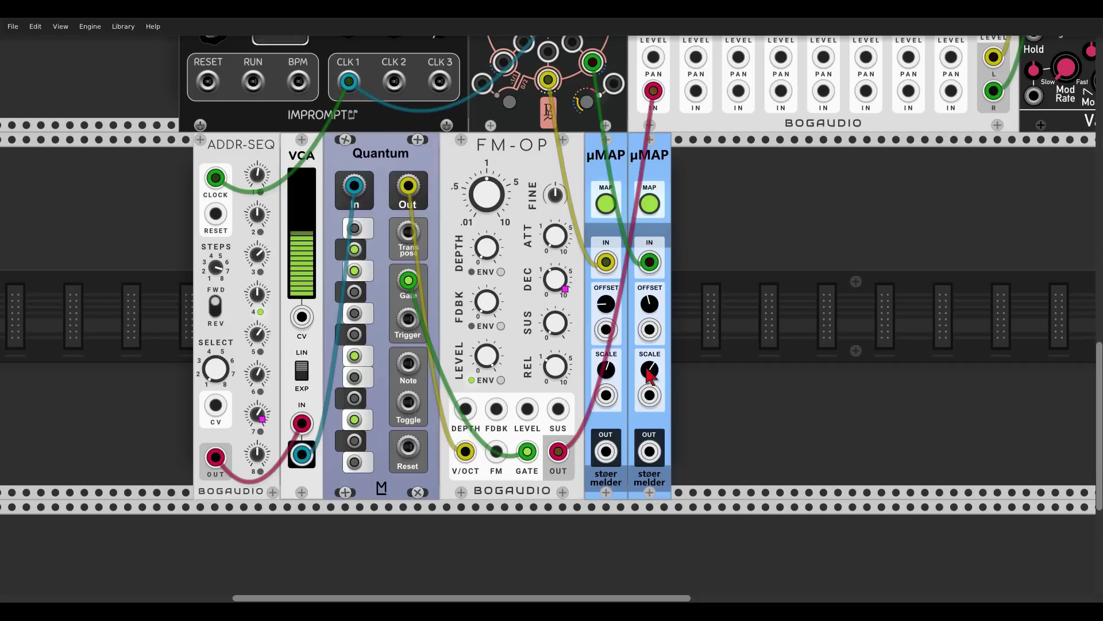
{"action": "left_click_drag", "start_coordinate": [651, 372], "coordinate": [651, 376]}
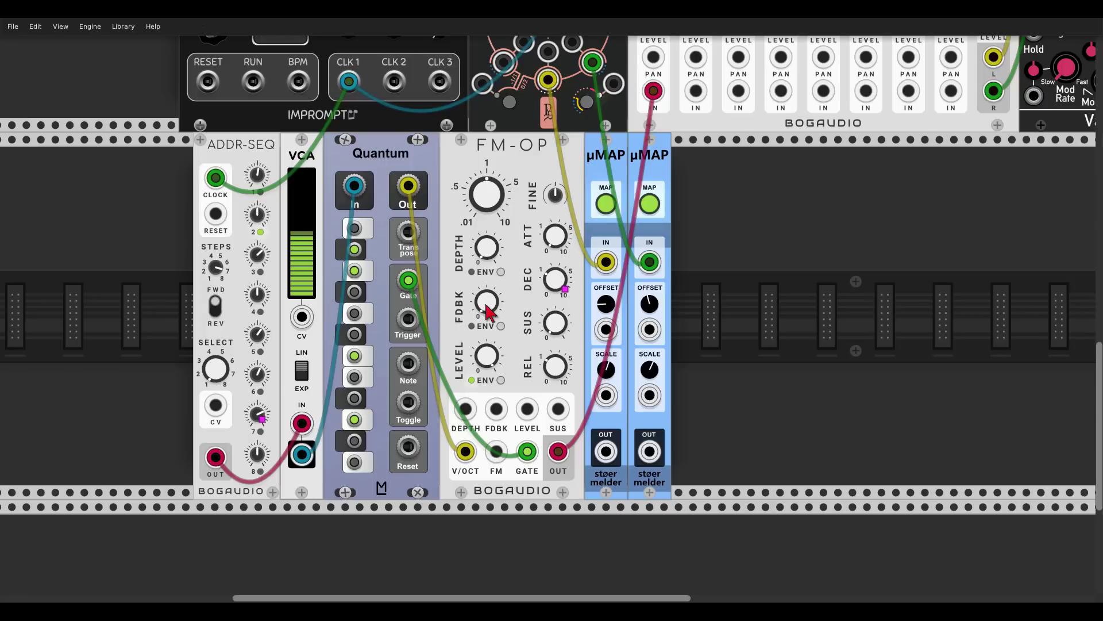
Search the modules for "llfo", place LLFO beside the second µMAP and patch its Out to FM-OP's FDBK input.
{"action": "right_click", "coordinate": [705, 307]}
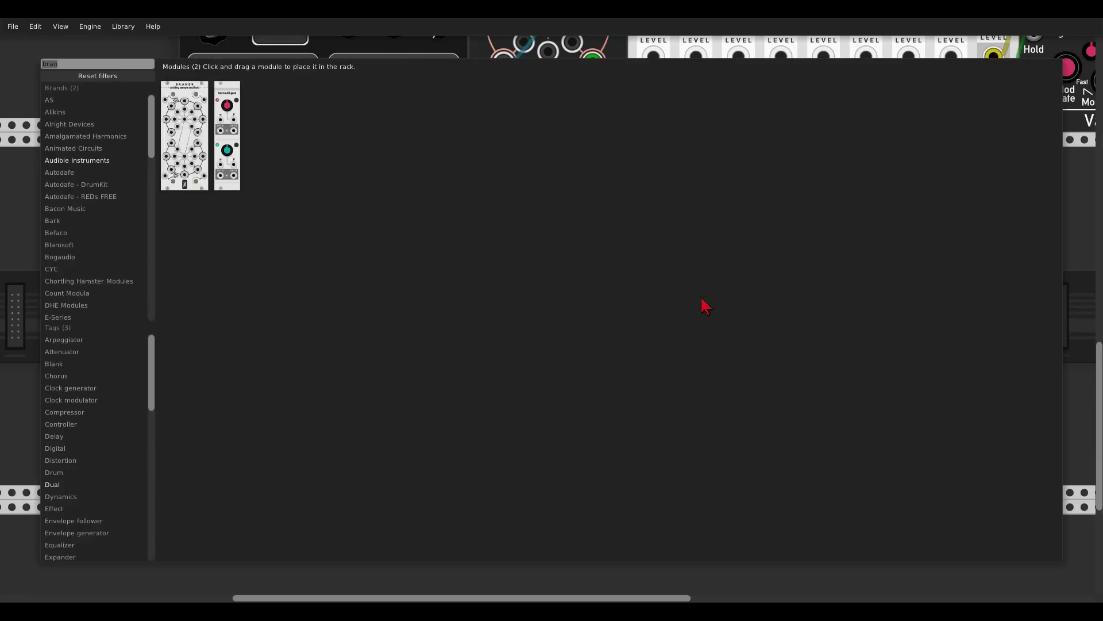
{"action": "type", "text": "llfo"}
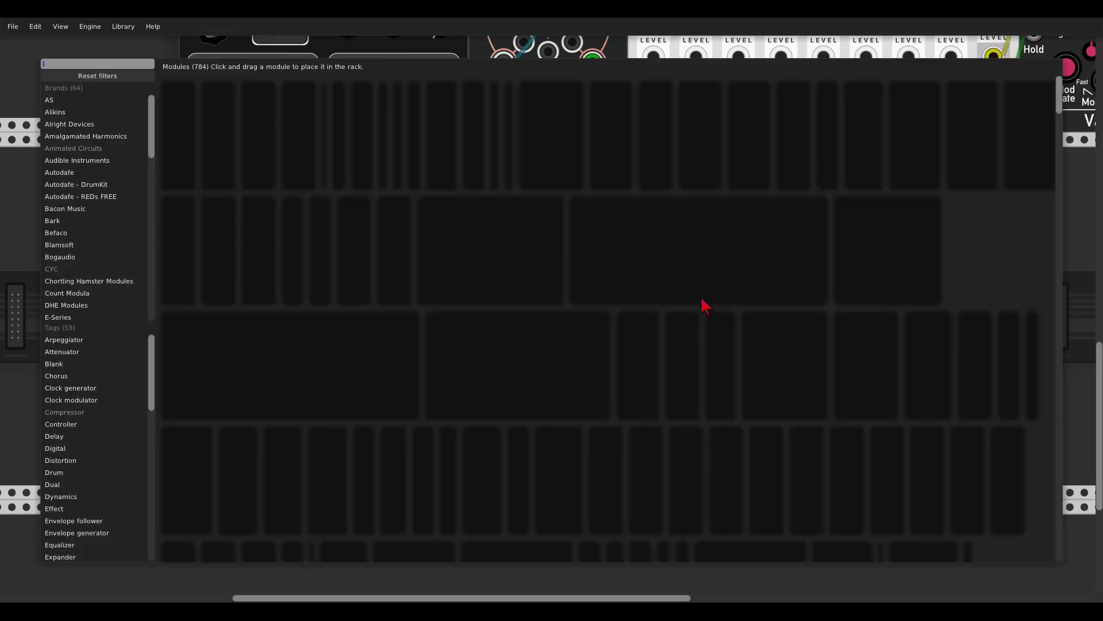
{"action": "left_click", "coordinate": [168, 98]}
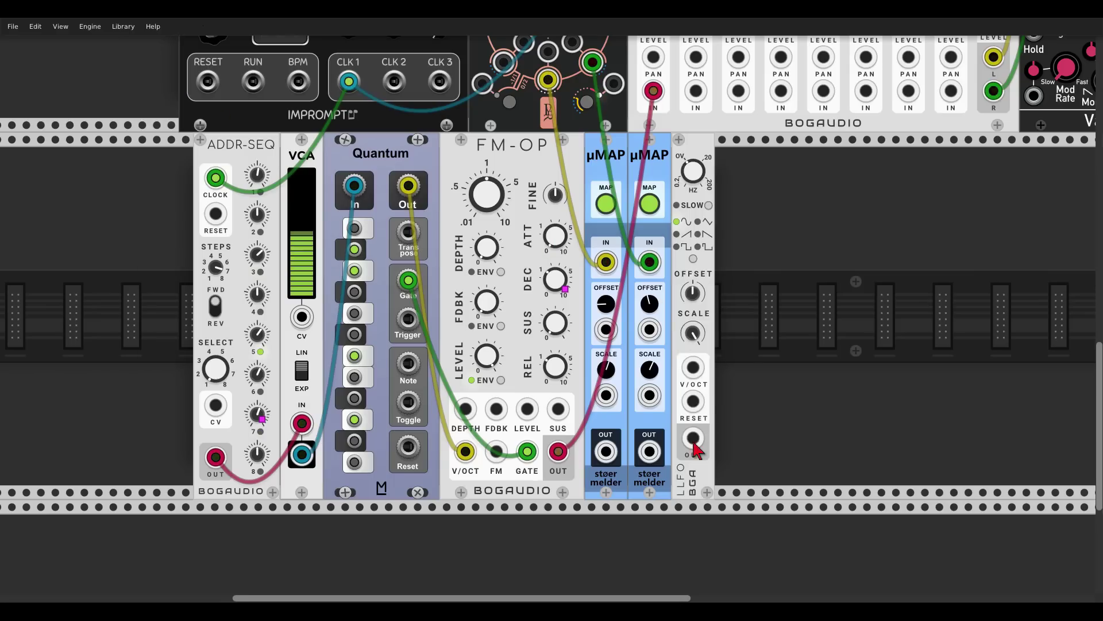
{"action": "mouse_move", "coordinate": [697, 300]}
{"action": "left_mouse_down"}
{"action": "mouse_move", "coordinate": [697, 282]}
{"action": "mouse_move", "coordinate": [697, 299]}
{"action": "left_mouse_up"}
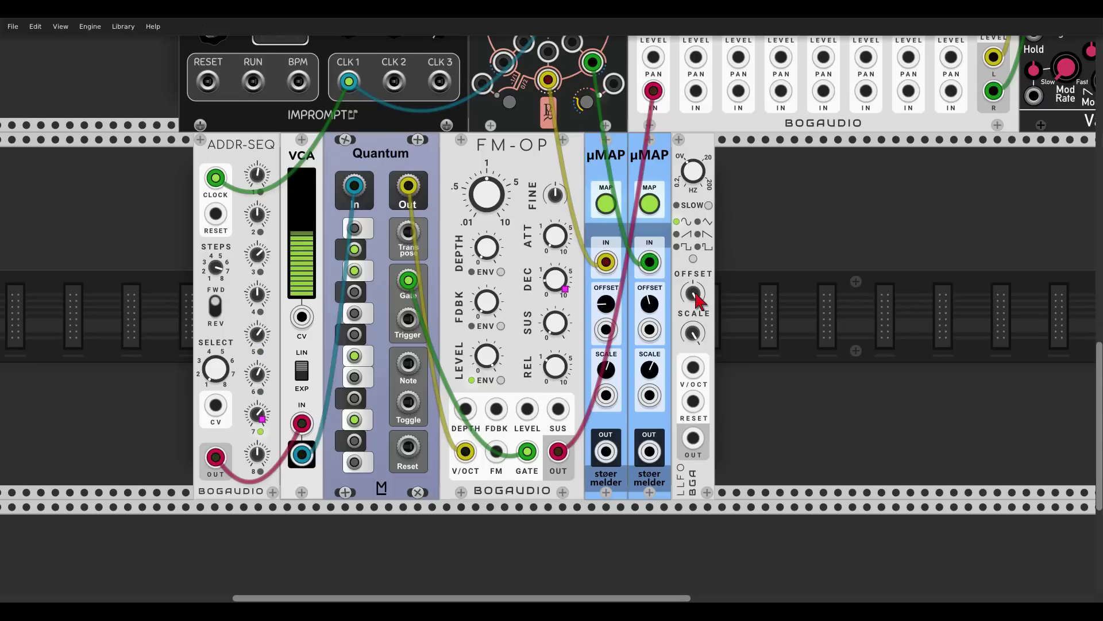
{"action": "left_click_drag", "start_coordinate": [693, 438], "coordinate": [497, 408]}
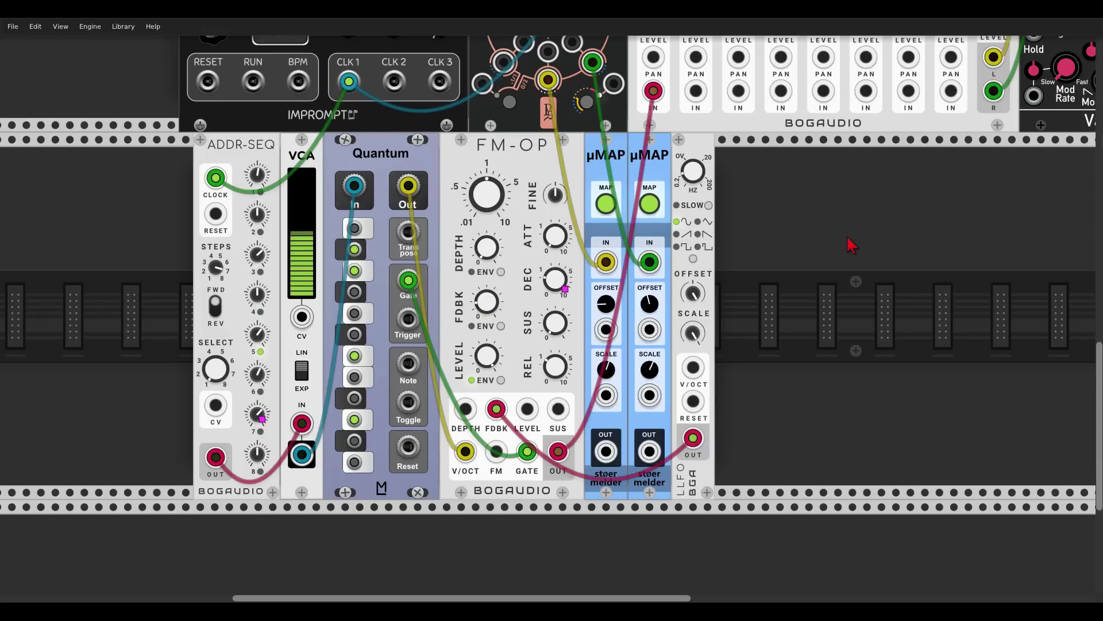
Mute the MIX8 master and move CV-MAP down to FM-OP's row, leaving a wide gap after LLFO.
{"action": "scroll", "coordinate": [850, 245], "scroll_direction": "down", "scroll_amount": 4}
{"action": "scroll", "coordinate": [770, 247], "scroll_direction": "up", "scroll_amount": 2}
{"action": "left_click_drag", "start_coordinate": [741, 263], "coordinate": [704, 336]}
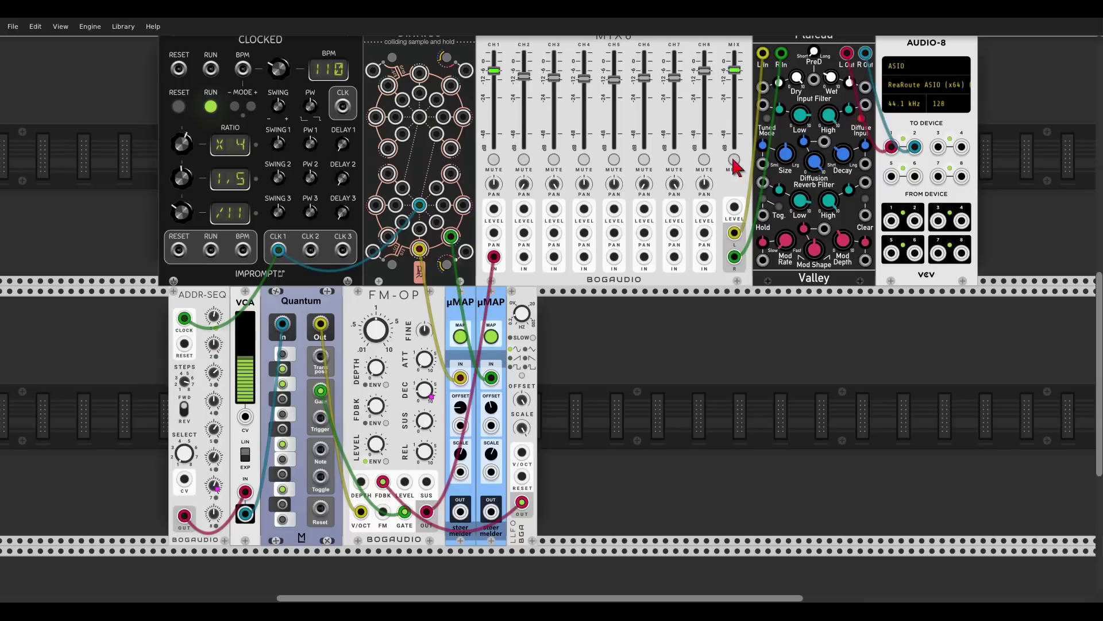
{"action": "scroll", "coordinate": [665, 337], "scroll_direction": "up", "scroll_amount": 5}
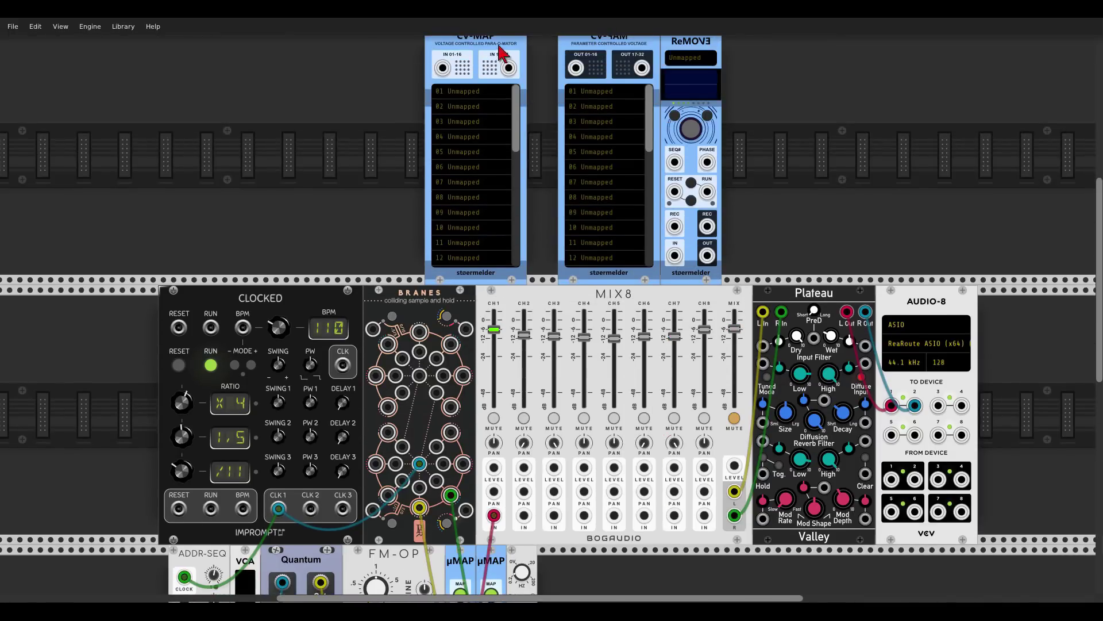
{"action": "left_click_drag", "start_coordinate": [495, 54], "coordinate": [669, 565]}
{"action": "scroll", "coordinate": [669, 565], "scroll_direction": "down", "scroll_amount": 5}
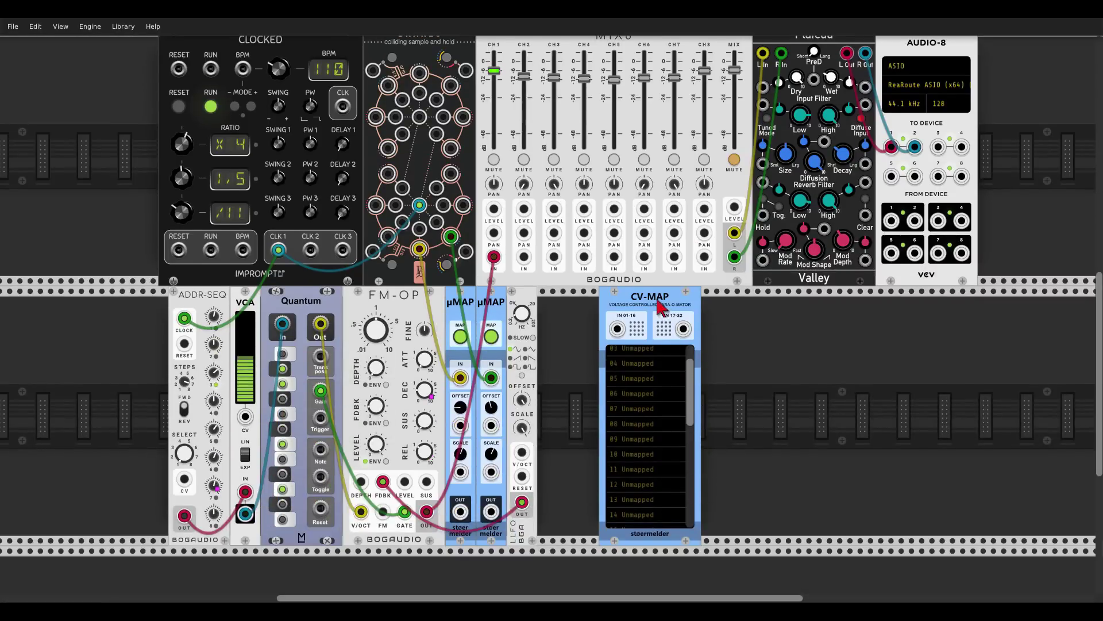
{"action": "left_click_drag", "start_coordinate": [680, 383], "coordinate": [836, 384]}
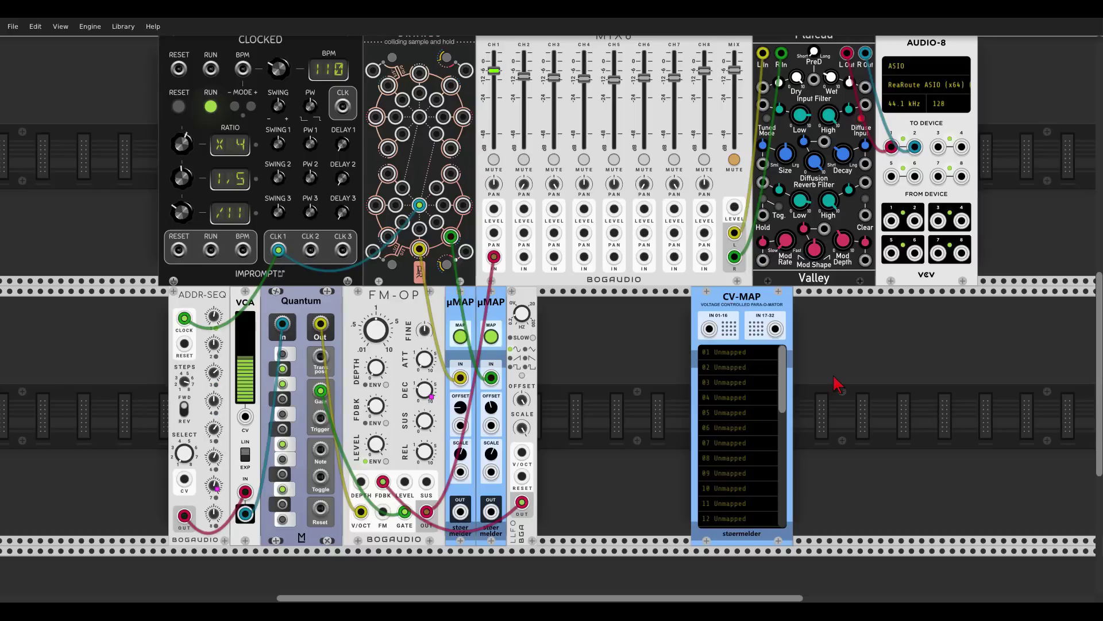
{"action": "left_click_drag", "start_coordinate": [737, 304], "coordinate": [855, 308]}
Search the modules for "wave", place XFX Wave between LLFO and CV-MAP and set its waveform to PD Double-Sine.
{"action": "right_click", "coordinate": [707, 359]}
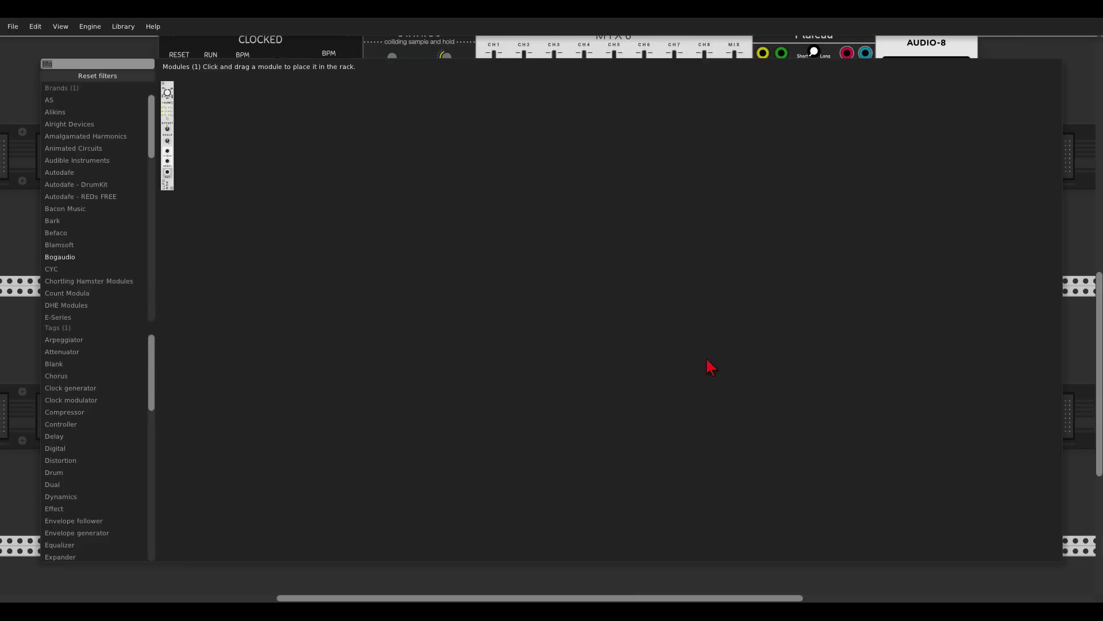
{"action": "type", "text": "wave"}
{"action": "left_click", "coordinate": [413, 98]}
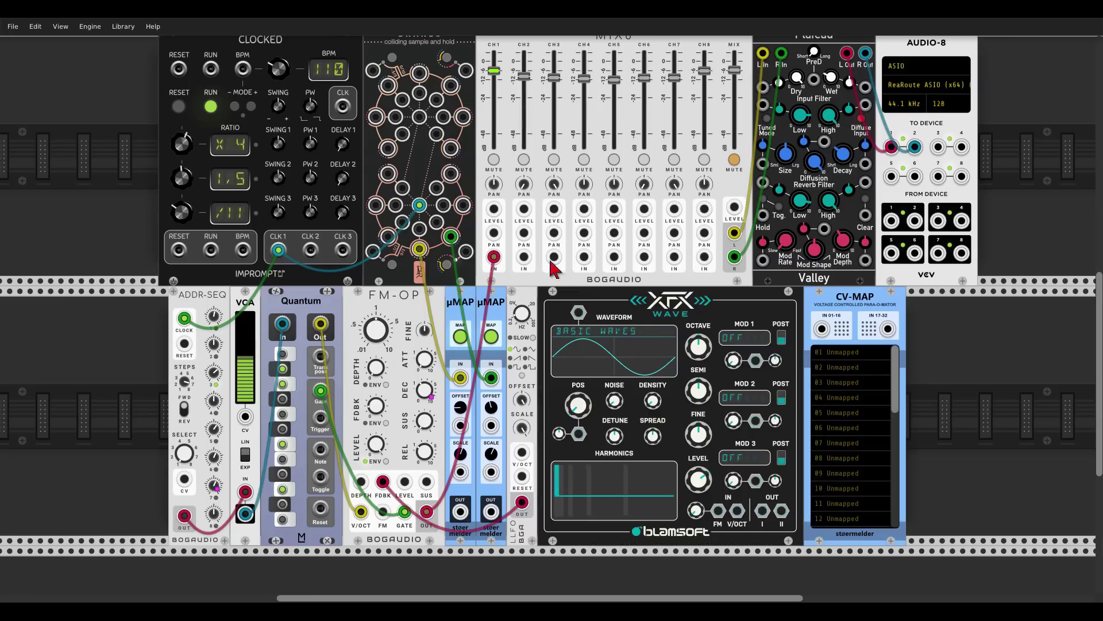
{"action": "left_click", "coordinate": [601, 357]}
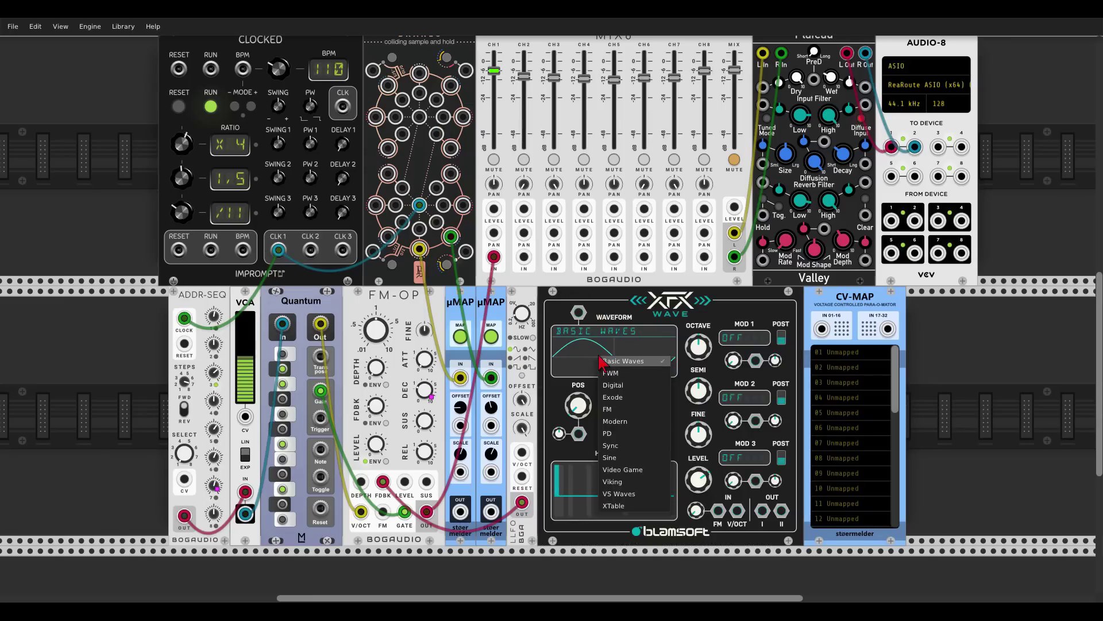
{"action": "mouse_move", "coordinate": [635, 438]}
{"action": "left_click", "coordinate": [692, 435]}
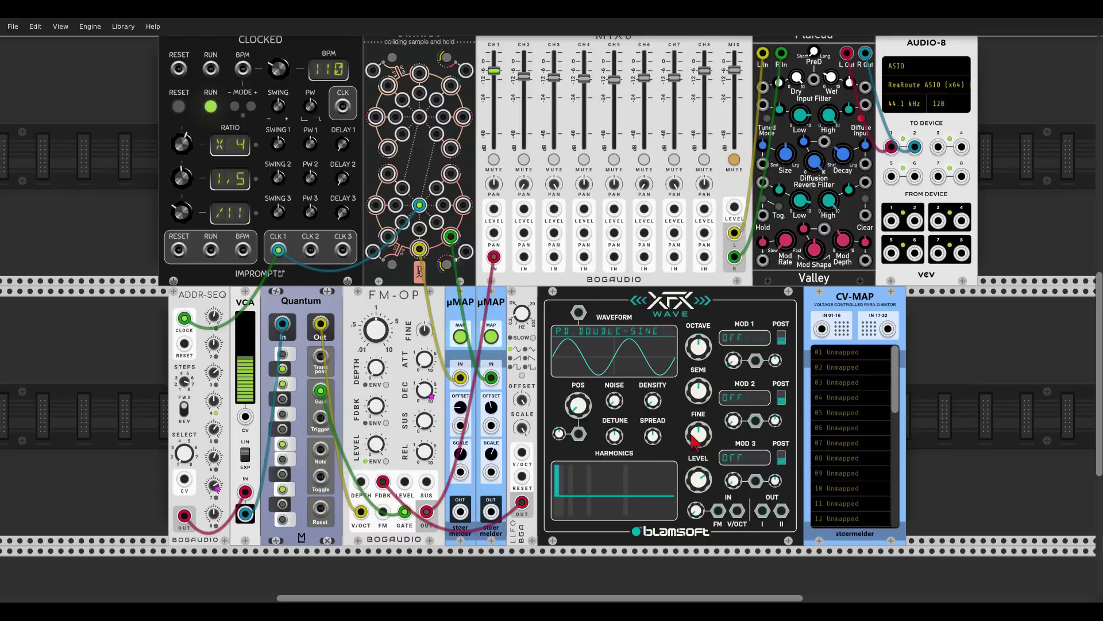
Place the "shift" search's Shift Register between LLFO and XFX Wave, and patch Quantum's Out to its In and CLK 2 to its Trg.
{"action": "left_click_drag", "start_coordinate": [548, 344], "coordinate": [681, 352]}
{"action": "right_click", "coordinate": [643, 362]}
{"action": "type", "text": "shift"}
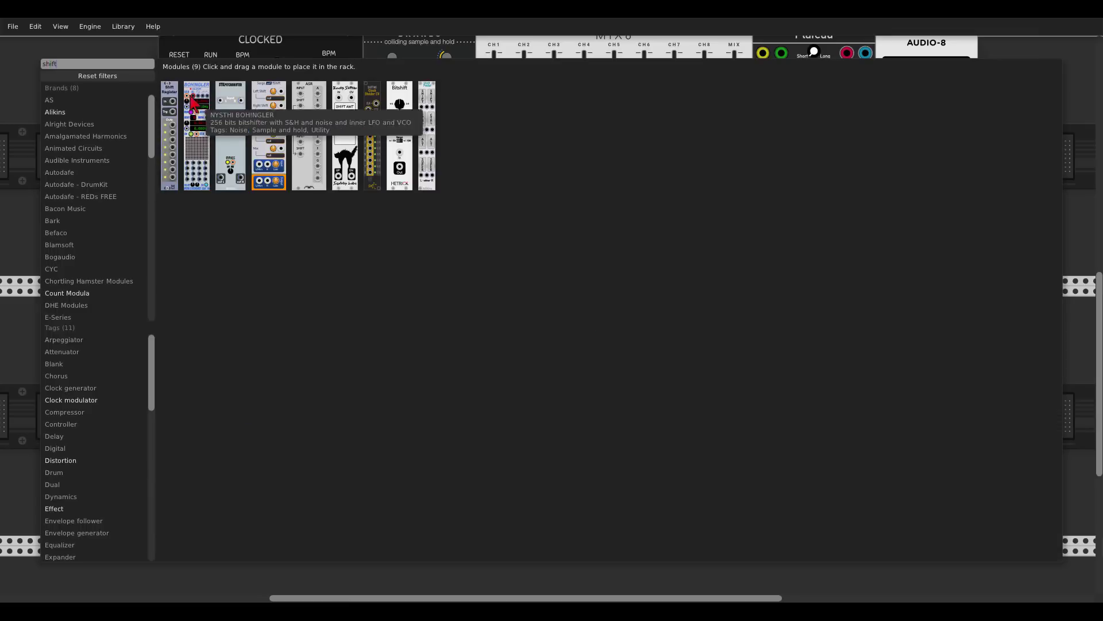
{"action": "left_click_drag", "start_coordinate": [169, 103], "coordinate": [543, 282]}
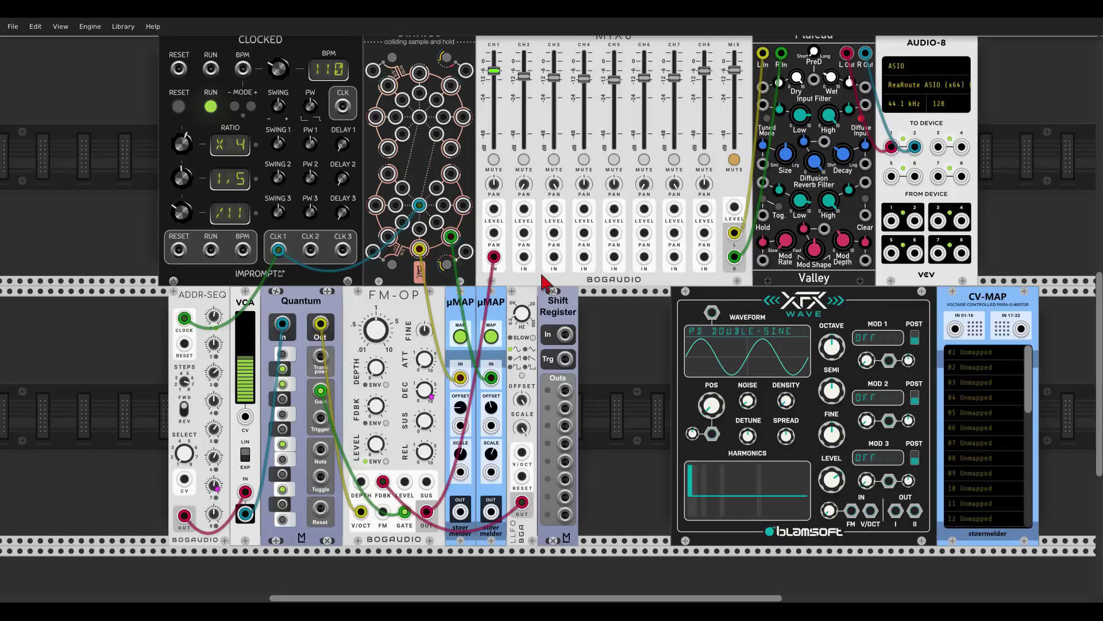
{"action": "left_click_drag", "start_coordinate": [566, 334], "coordinate": [321, 325]}
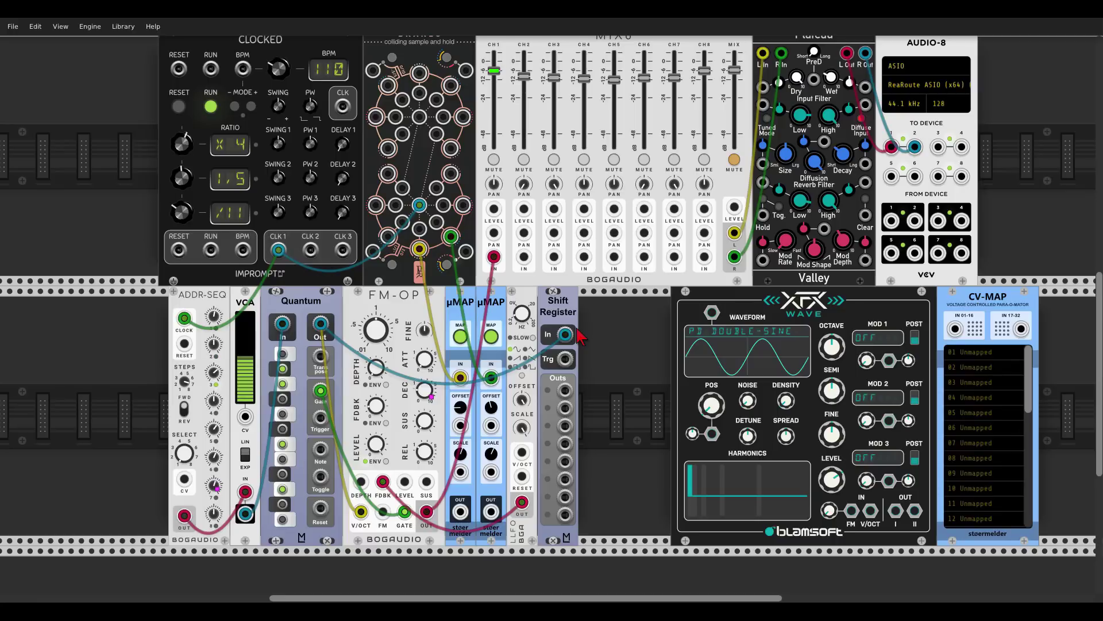
{"action": "left_click_drag", "start_coordinate": [565, 359], "coordinate": [311, 251]}
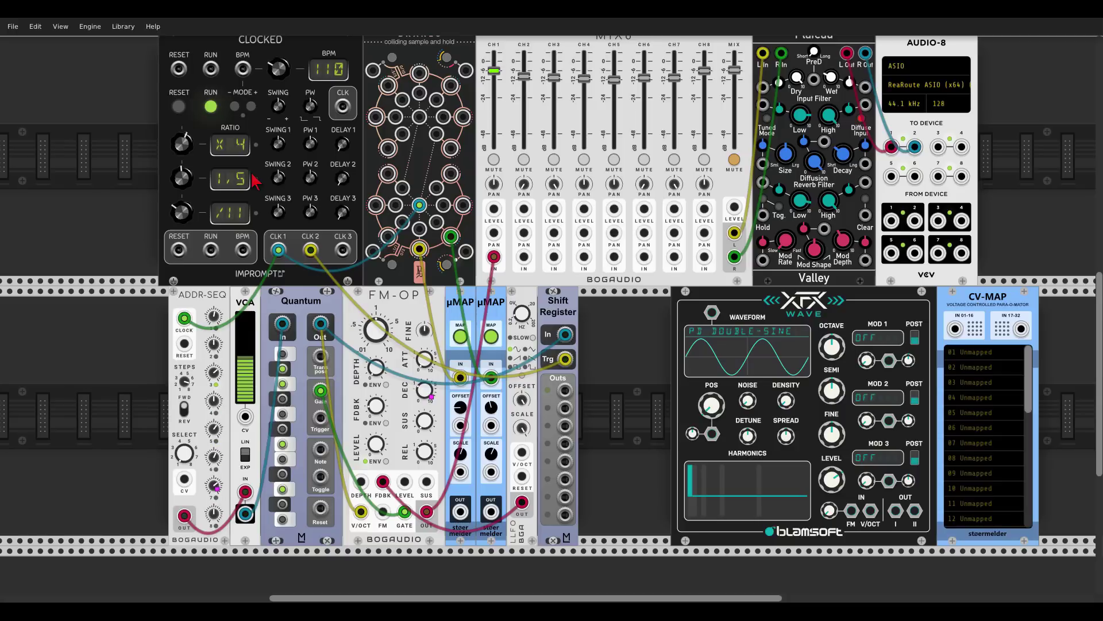
Search the modules for "merg" and place MERGE directly beside Shift Register.
{"action": "right_click", "coordinate": [605, 389]}
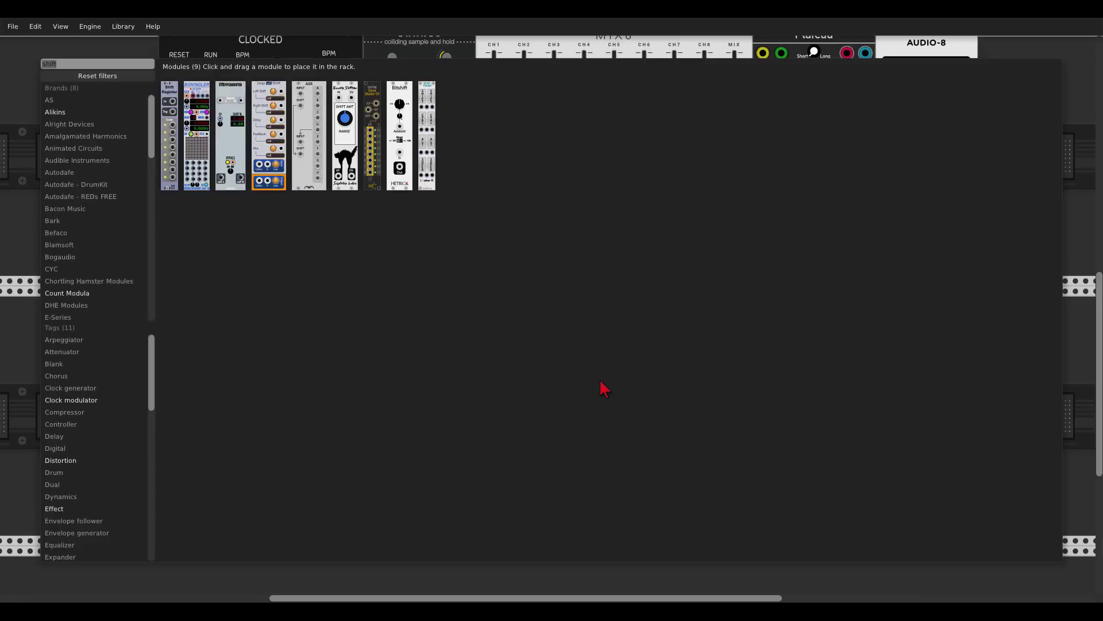
{"action": "type", "text": "merg"}
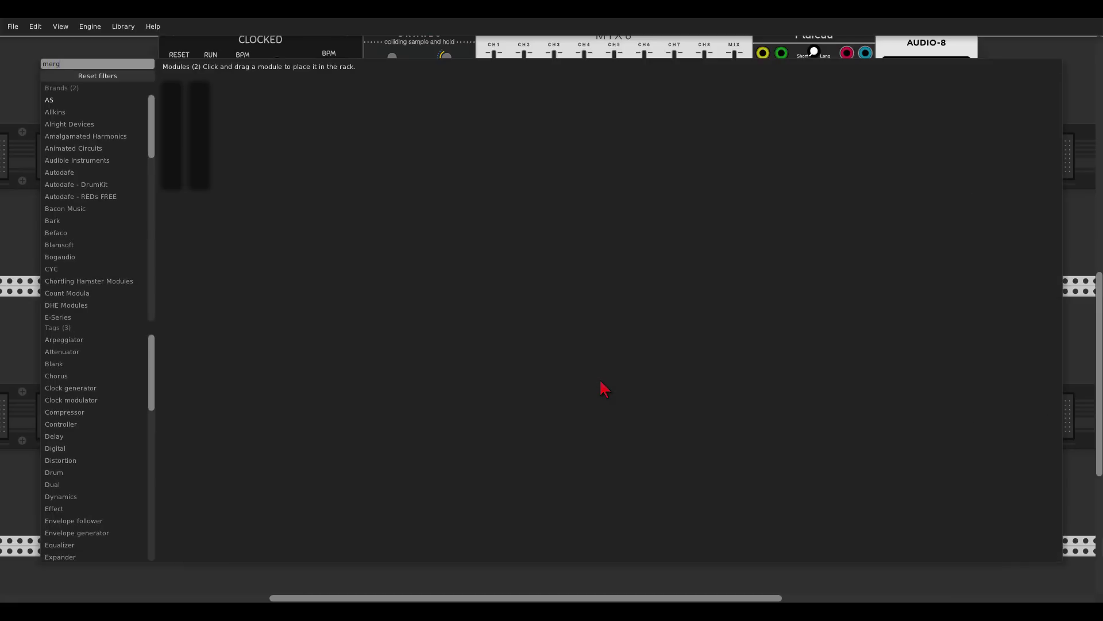
{"action": "left_click", "coordinate": [171, 97]}
Patch Shift Register's first three outs to MERGE's inputs 1 to 3 and MERGE's Poly output to XFX Wave's V/OCT.
{"action": "left_click_drag", "start_coordinate": [565, 390], "coordinate": [591, 383]}
{"action": "left_click_drag", "start_coordinate": [565, 426], "coordinate": [591, 406]}
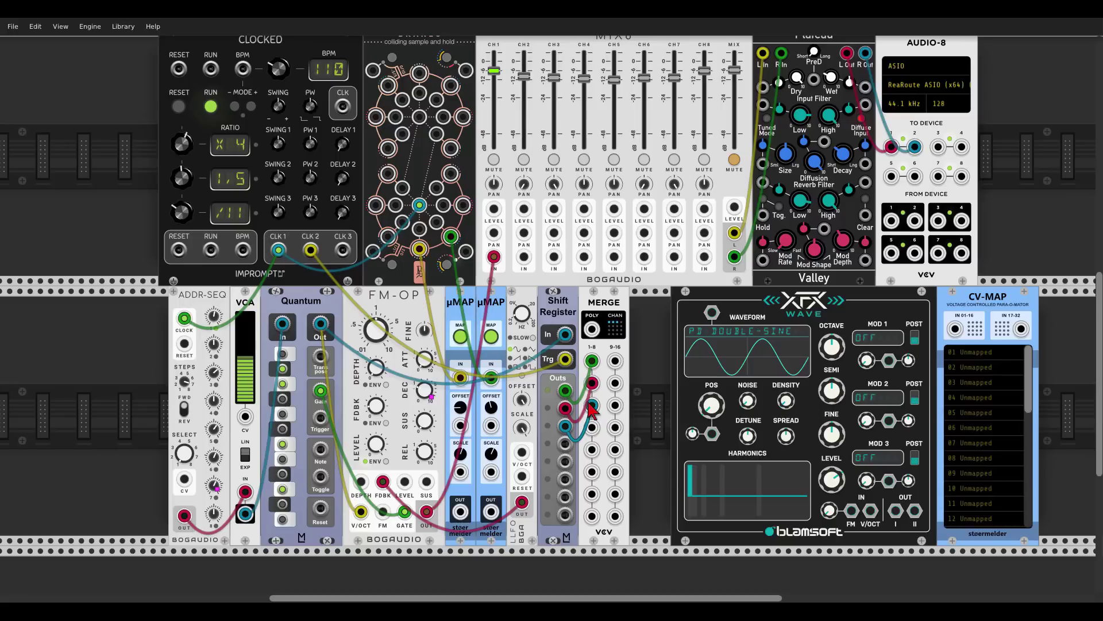
{"action": "left_click_drag", "start_coordinate": [592, 329], "coordinate": [870, 511]}
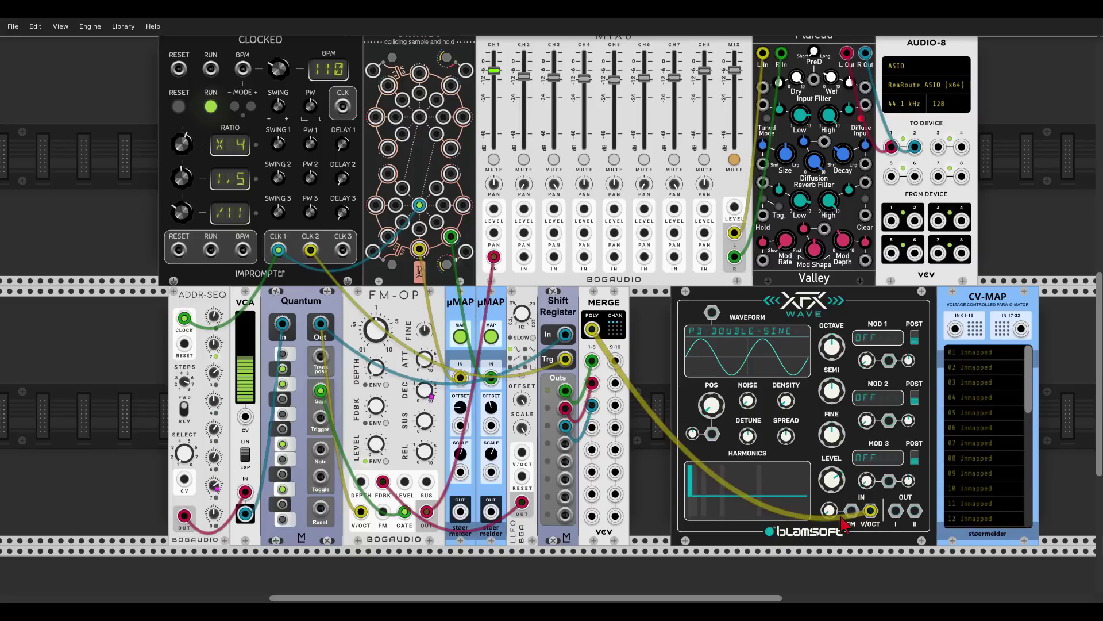
Move XFX Wave directly beside MERGE and adjust its Detune.
{"action": "left_click_drag", "start_coordinate": [833, 316], "coordinate": [792, 316]}
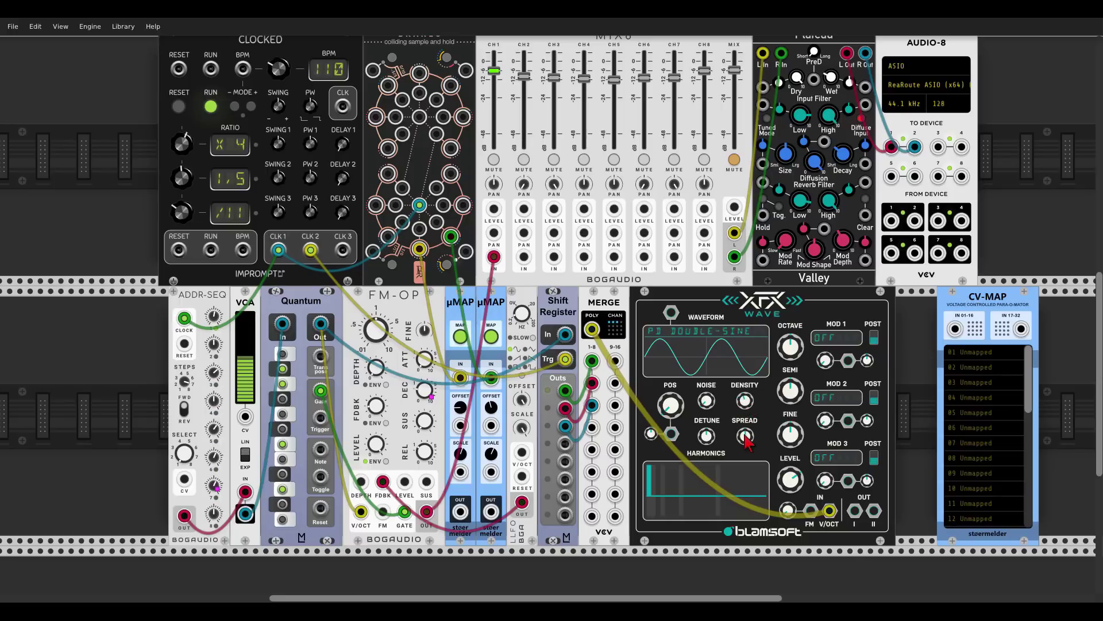
{"action": "left_click_drag", "start_coordinate": [708, 441], "coordinate": [708, 430]}
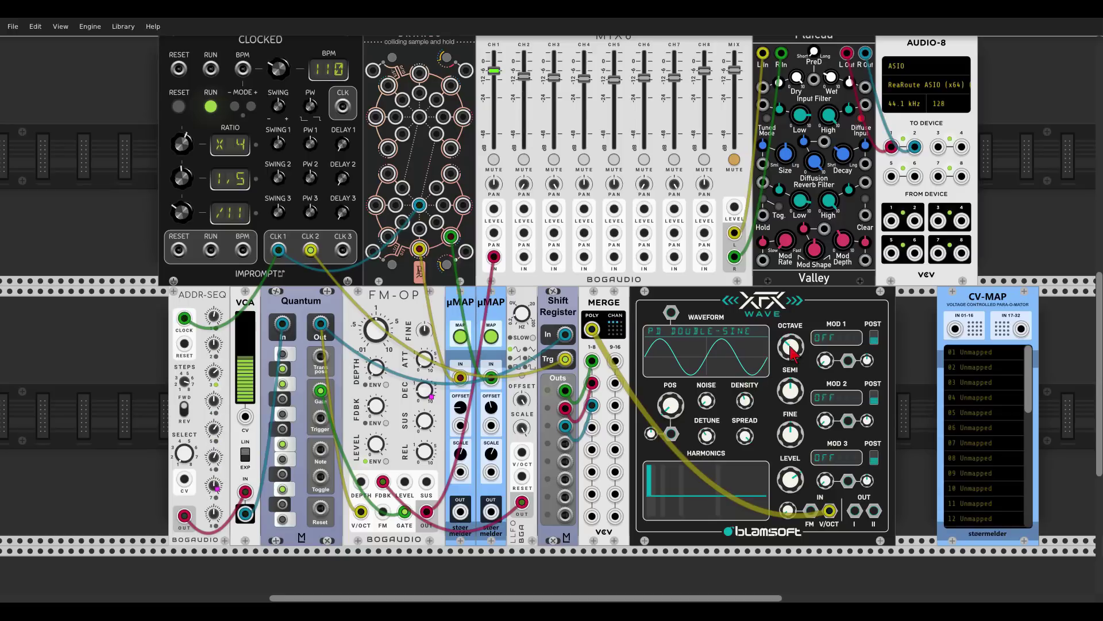
Move CV-MAP aside, search the modules for "plate" and place Valley Plateau directly beside XFX Wave.
{"action": "left_click_drag", "start_coordinate": [961, 316], "coordinate": [1081, 317]}
{"action": "right_click", "coordinate": [989, 343]}
{"action": "type", "text": "plate"}
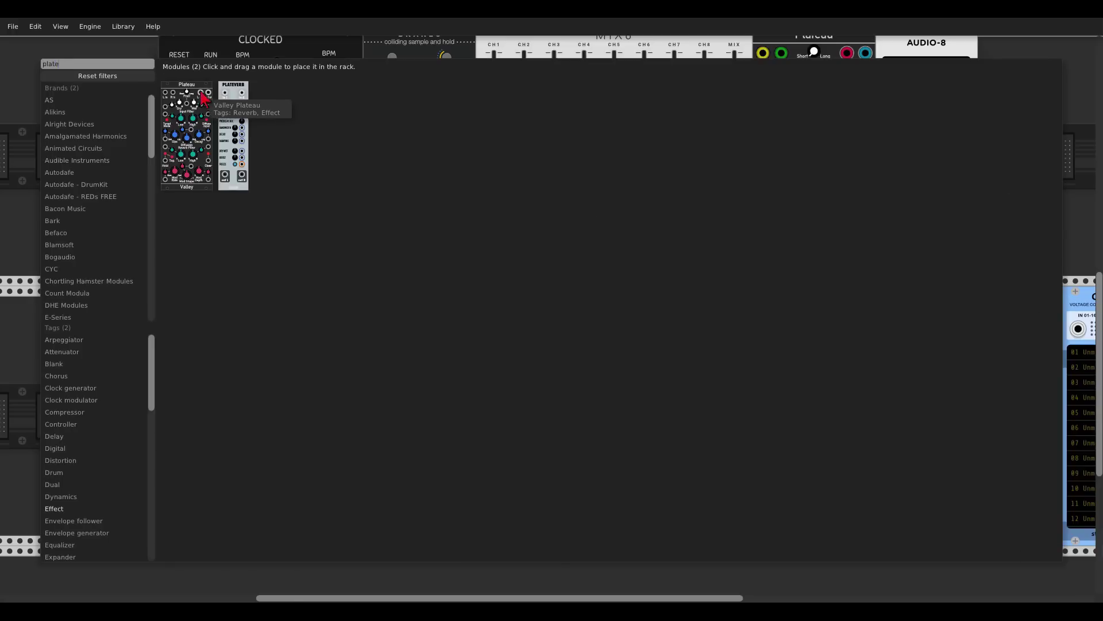
{"action": "left_click", "coordinate": [205, 98]}
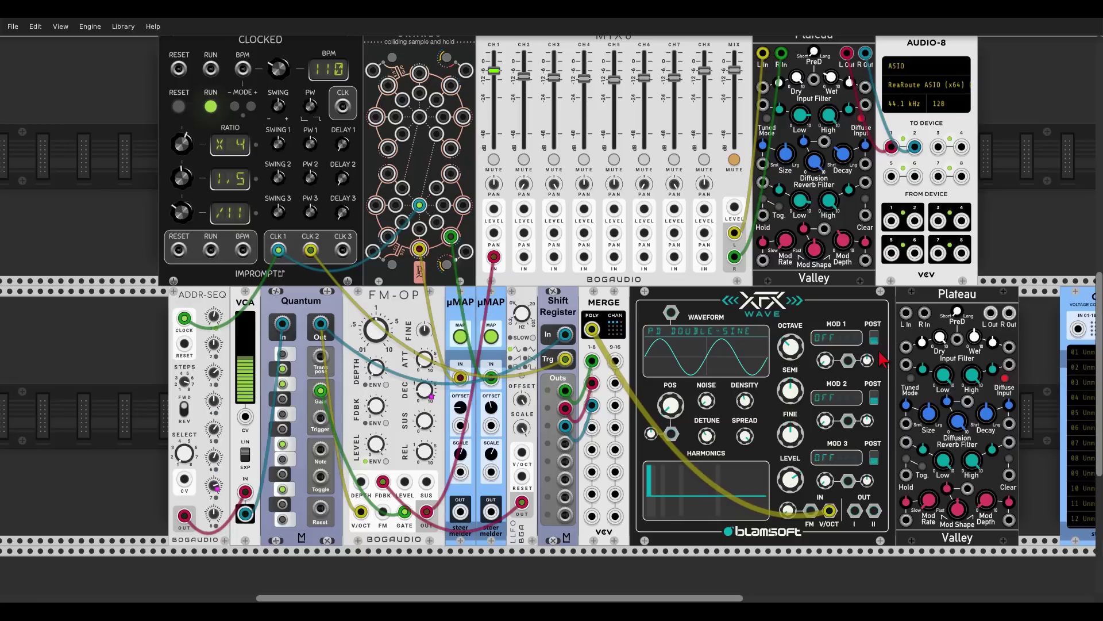
Move Plateau aside, search the modules for "sum" and place VCV Sum directly beside XFX Wave.
{"action": "left_click_drag", "start_coordinate": [1010, 296], "coordinate": [1100, 302]}
{"action": "double_click", "coordinate": [962, 337]}
{"action": "type", "text": "sum"}
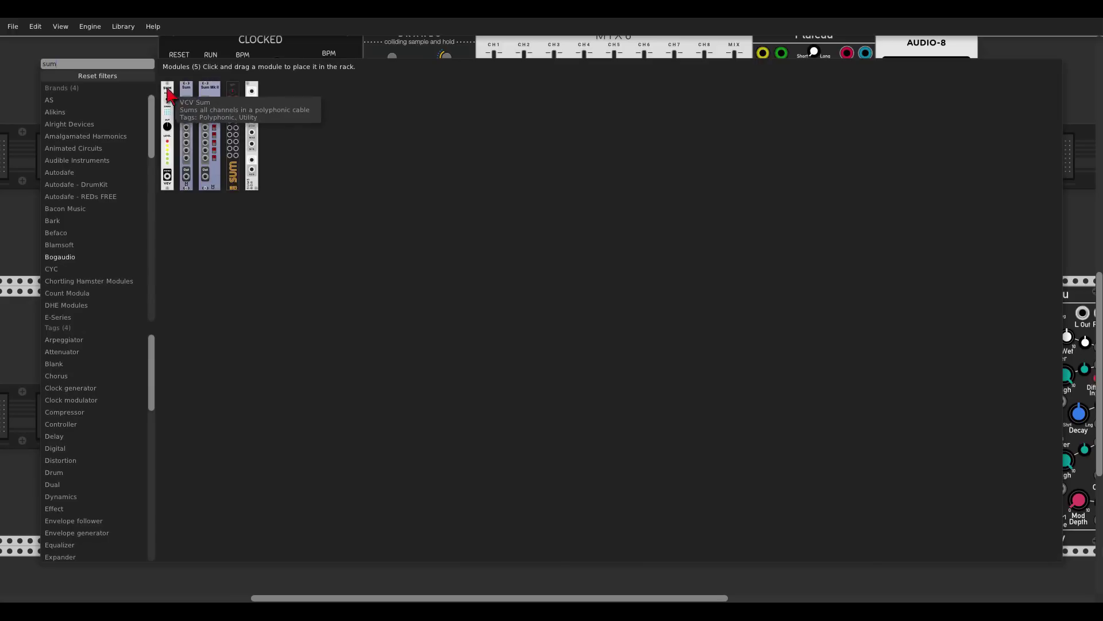
{"action": "left_click", "coordinate": [172, 104]}
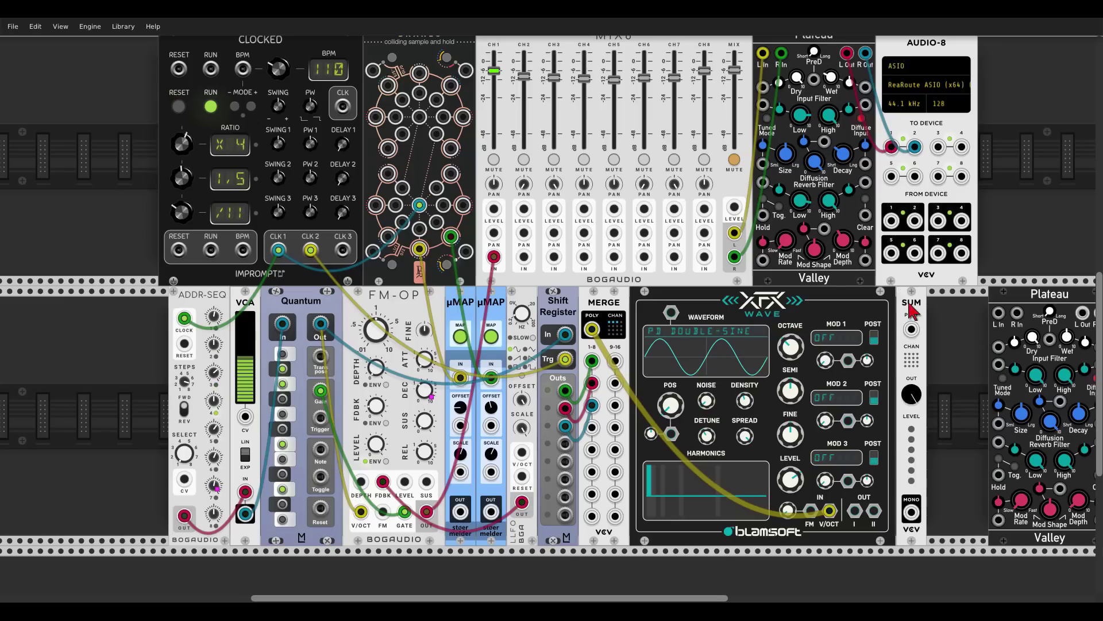
Duplicate SUM and patch XFX Wave's outs I and II to the Poly inputs of the two SUM modules.
{"action": "key", "text": "ctrl+d"}
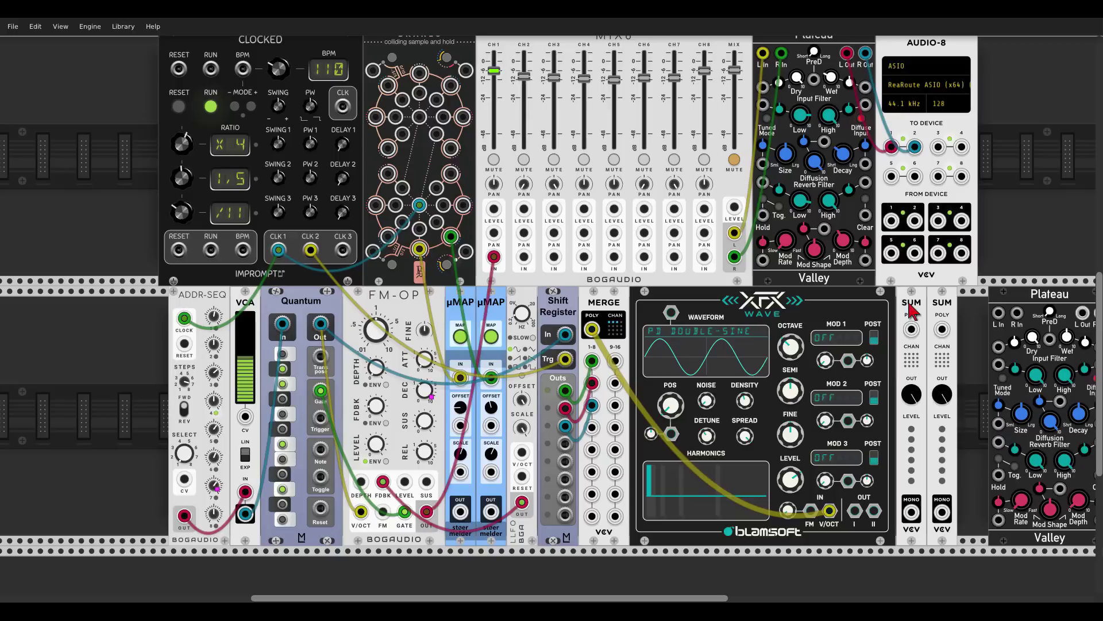
{"action": "left_click_drag", "start_coordinate": [854, 510], "coordinate": [911, 328]}
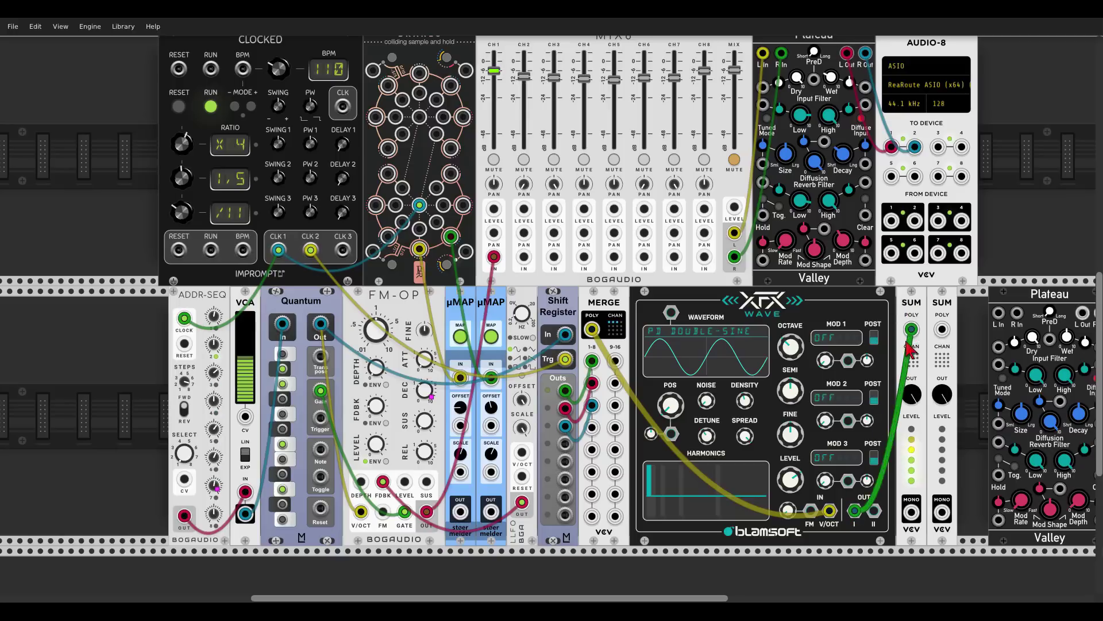
{"action": "left_click_drag", "start_coordinate": [874, 511], "coordinate": [942, 329]}
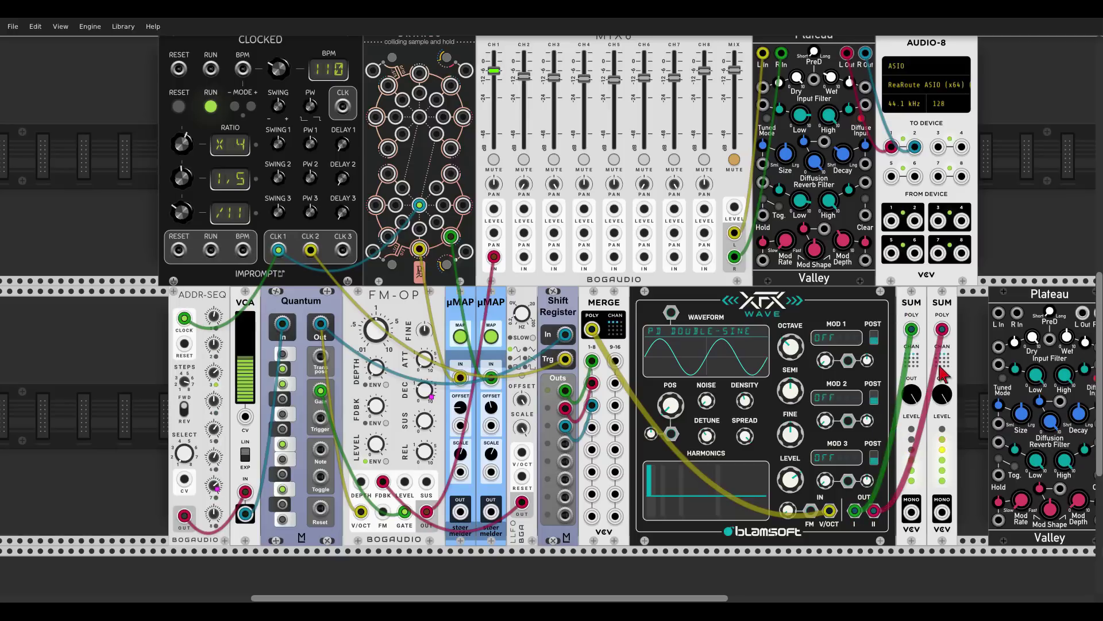
Turn down the output level on both SUM modules.
{"action": "scroll", "coordinate": [934, 365], "scroll_direction": "up", "scroll_amount": 3}
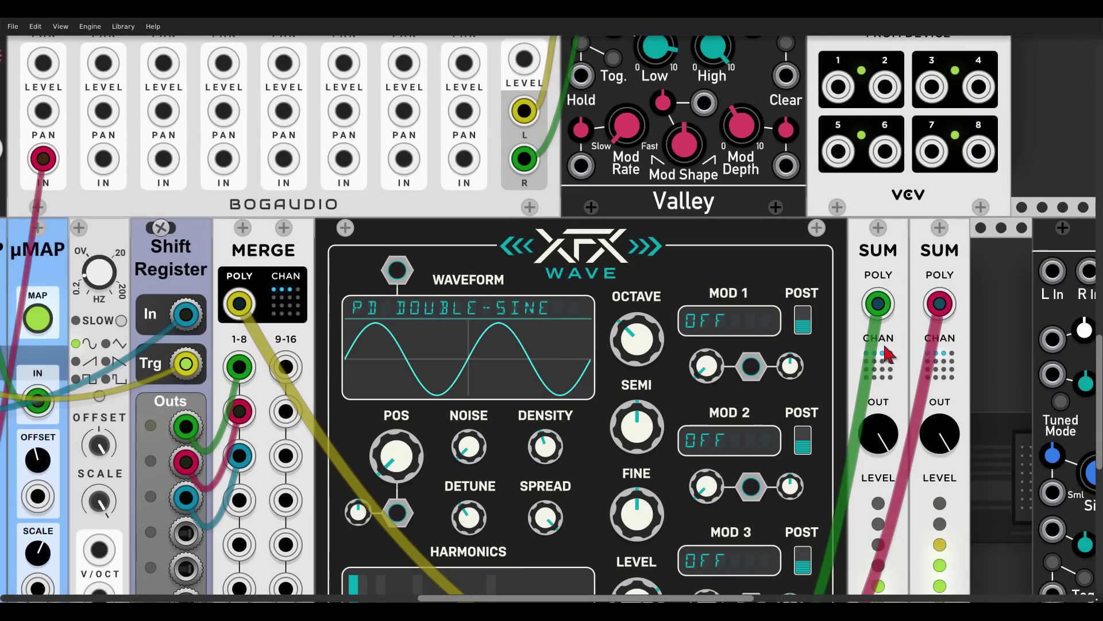
{"action": "scroll", "coordinate": [934, 353], "scroll_direction": "down", "scroll_amount": 5}
{"action": "scroll", "coordinate": [934, 354], "scroll_direction": "right", "scroll_amount": 5}
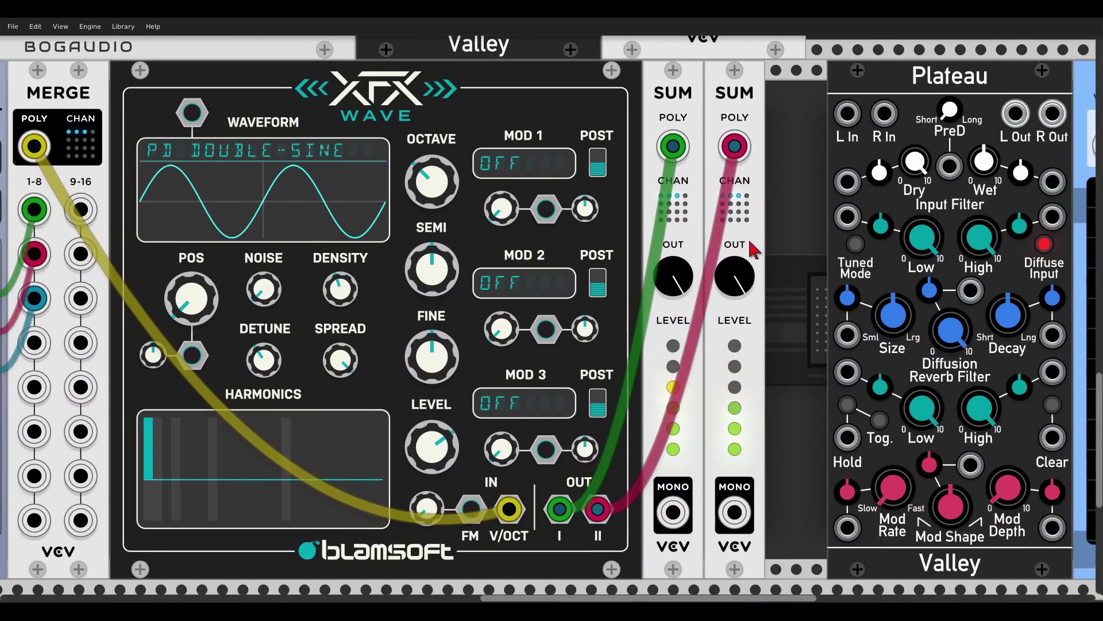
{"action": "scroll", "coordinate": [763, 213], "scroll_direction": "left", "scroll_amount": 4}
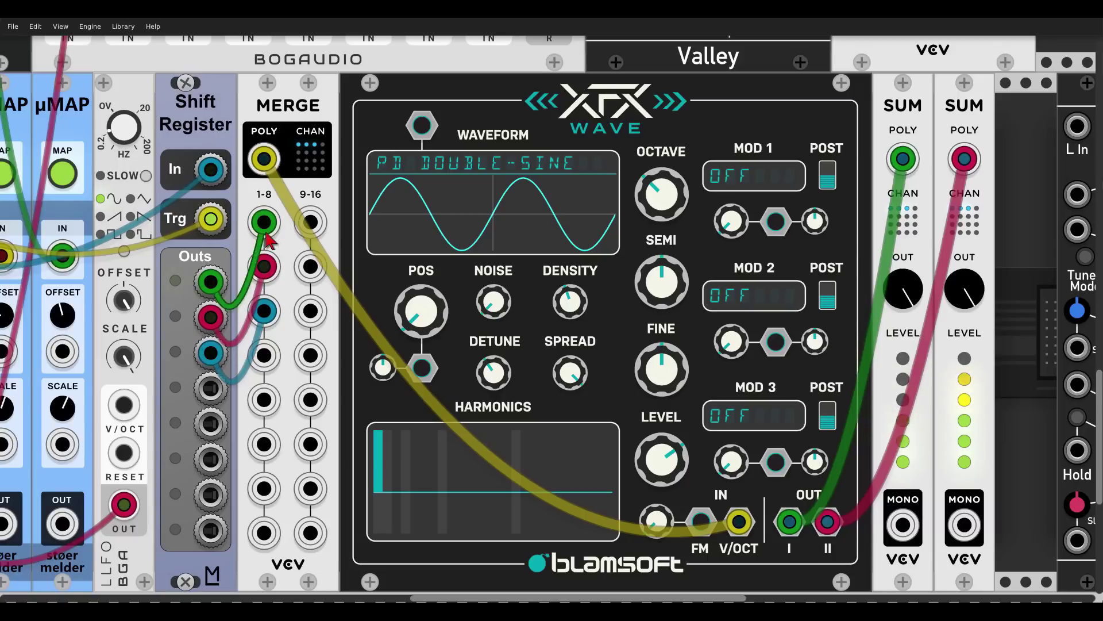
{"action": "scroll", "coordinate": [718, 229], "scroll_direction": "down", "scroll_amount": 2}
{"action": "scroll", "coordinate": [718, 230], "scroll_direction": "right", "scroll_amount": 4}
{"action": "left_click_drag", "start_coordinate": [718, 229], "coordinate": [719, 253]}
{"action": "mouse_move", "coordinate": [658, 229]}
{"action": "left_mouse_down"}
{"action": "mouse_move", "coordinate": [658, 241]}
{"action": "mouse_move", "coordinate": [658, 212]}
{"action": "left_mouse_up"}
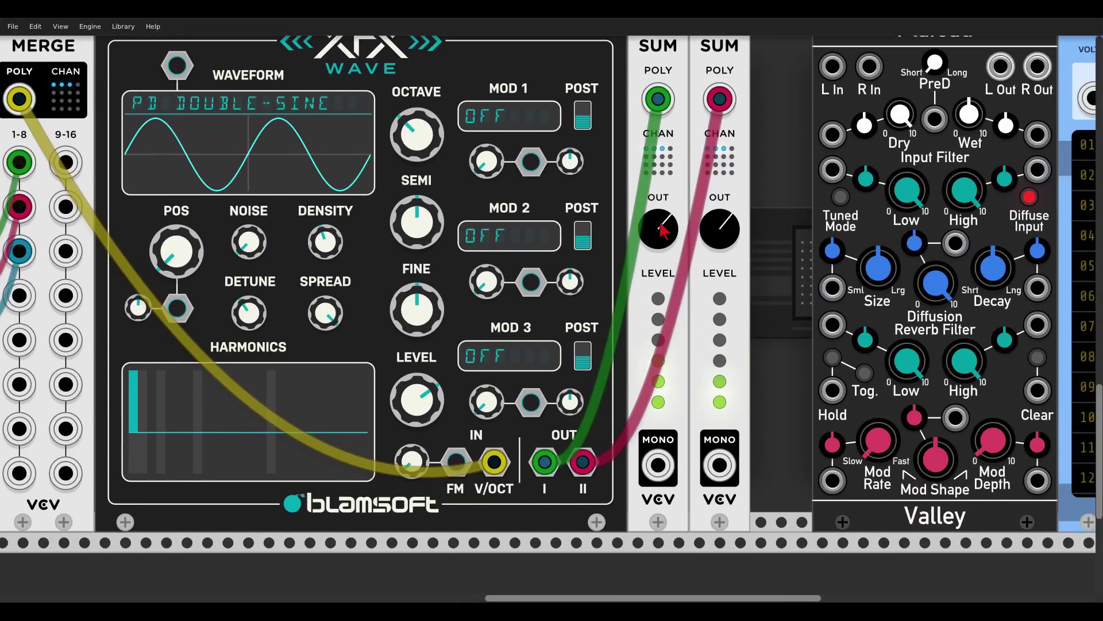
{"action": "left_click_drag", "start_coordinate": [661, 230], "coordinate": [661, 237]}
Move Plateau directly beside the SUM modules and patch their Mono outputs to its L In and R In.
{"action": "scroll", "coordinate": [777, 180], "scroll_direction": "right", "scroll_amount": 2}
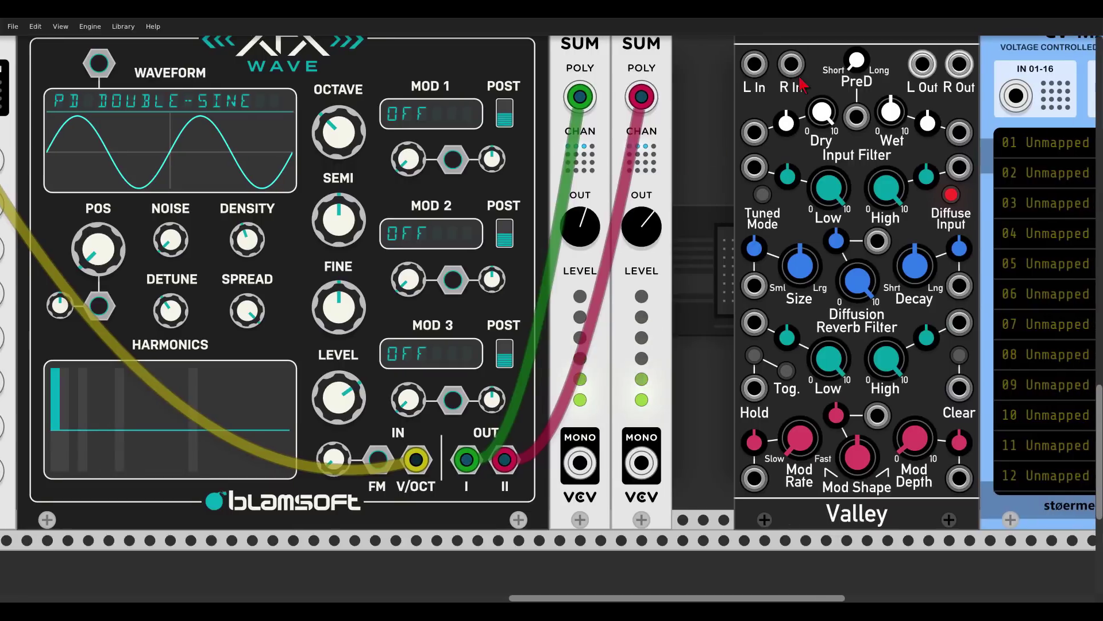
{"action": "scroll", "coordinate": [777, 180], "scroll_direction": "up", "scroll_amount": 2}
{"action": "left_click_drag", "start_coordinate": [580, 520], "coordinate": [693, 121]}
{"action": "left_click_drag", "start_coordinate": [730, 121], "coordinate": [638, 526]}
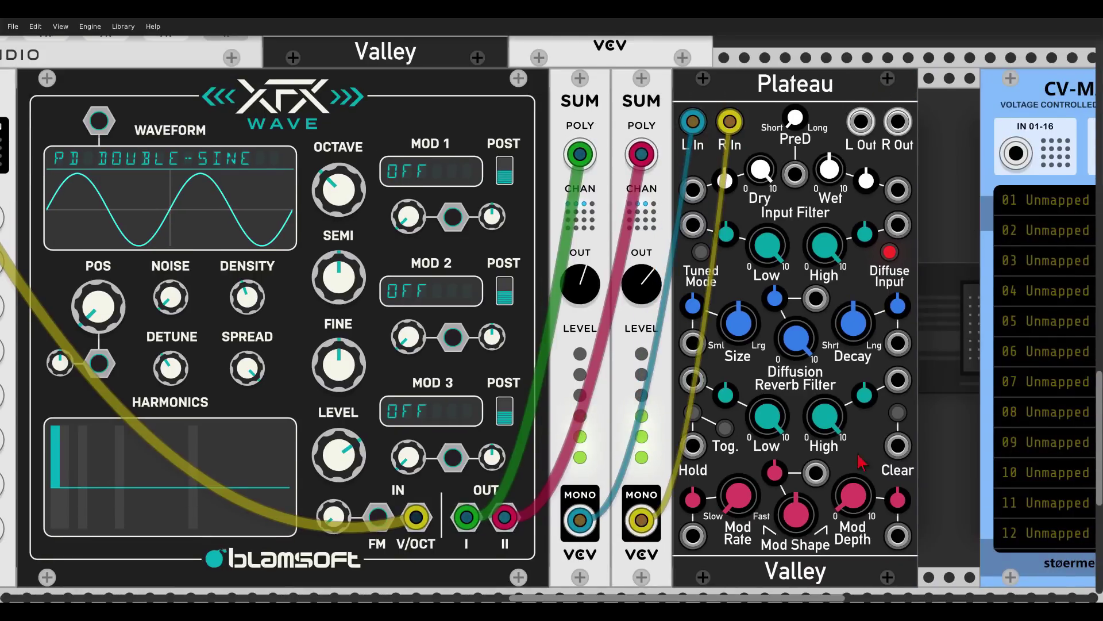
Turn down the new Plateau's reverb filter Low, input filter Low, Decay and Wet.
{"action": "left_click_drag", "start_coordinate": [839, 504], "coordinate": [839, 488]}
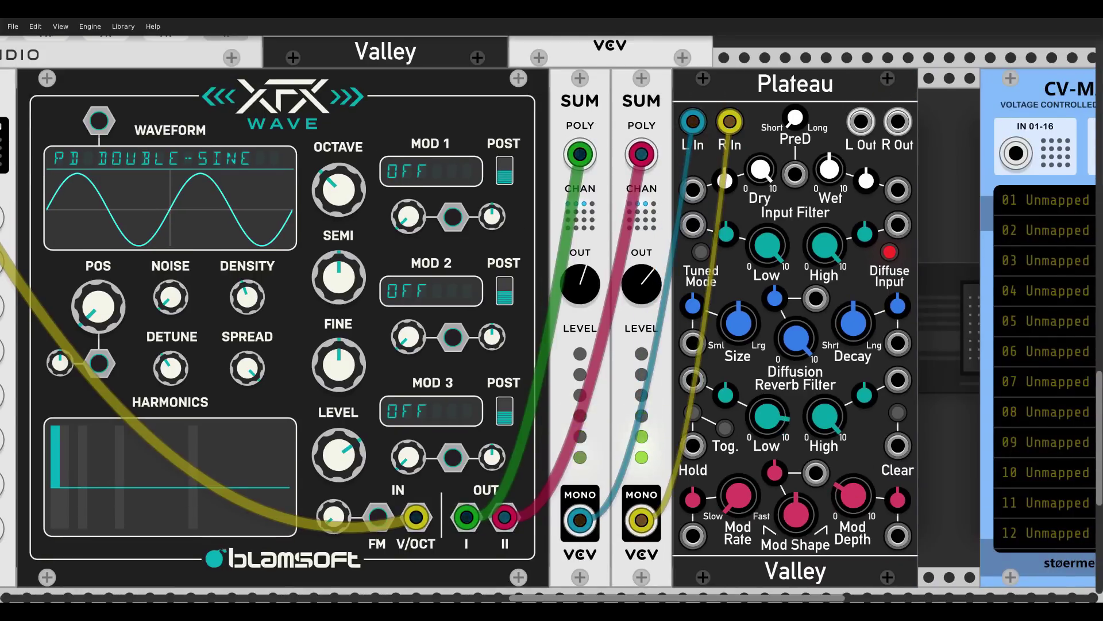
{"action": "left_click_drag", "start_coordinate": [767, 246], "coordinate": [768, 253]}
{"action": "left_click_drag", "start_coordinate": [854, 323], "coordinate": [854, 334]}
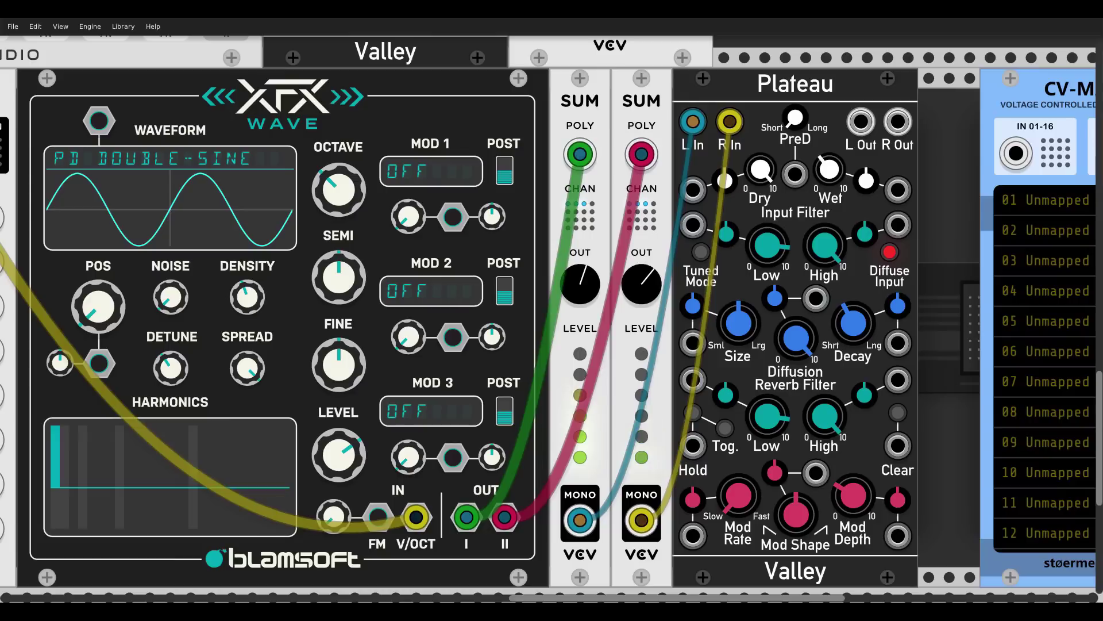
{"action": "left_click_drag", "start_coordinate": [833, 183], "coordinate": [834, 189]}
Patch the new Plateau's L Out and R Out to the inputs of MIX8 channels 2 and 3.
{"action": "scroll", "coordinate": [833, 182], "scroll_direction": "down", "scroll_amount": 5}
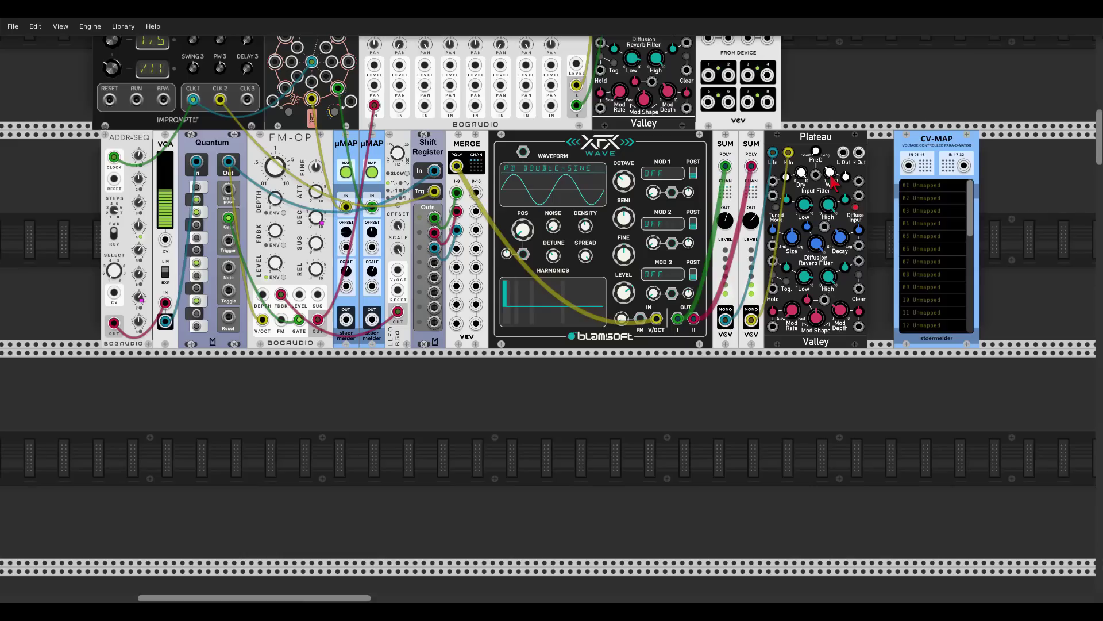
{"action": "right_click", "coordinate": [782, 350]}
{"action": "left_click", "coordinate": [753, 50]}
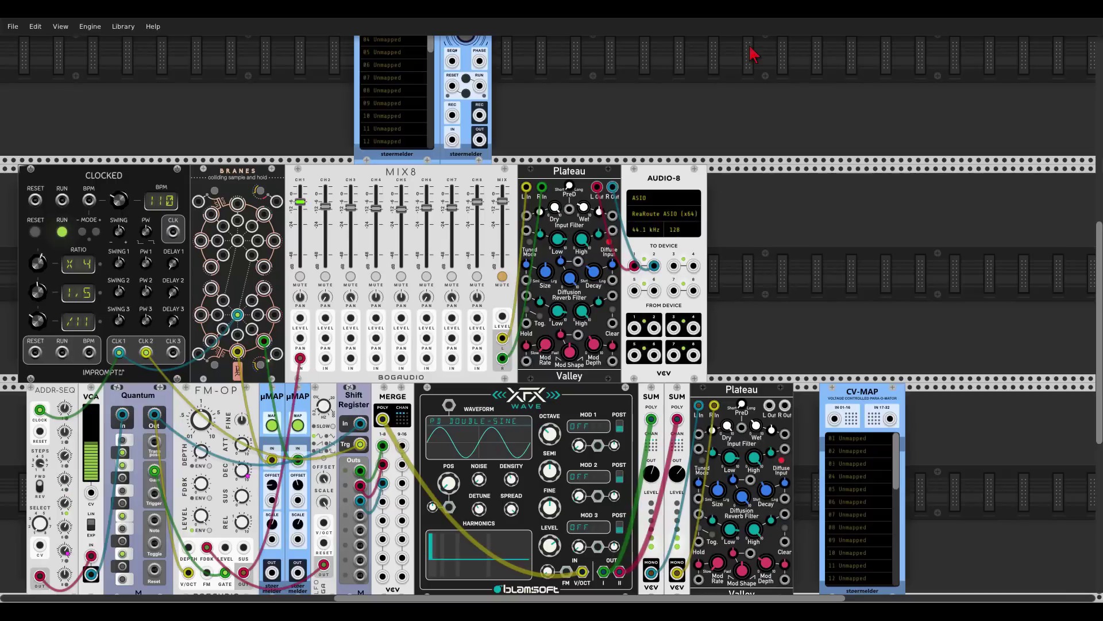
{"action": "left_click_drag", "start_coordinate": [351, 358], "coordinate": [784, 405]}
Solo channels 2 and 3 on MIX8 and unmute its mix output.
{"action": "left_click", "coordinate": [325, 277], "text": "ctrl"}
{"action": "left_click", "coordinate": [351, 276], "text": "ctrl"}
{"action": "left_click", "coordinate": [501, 276]}
{"action": "left_click_drag", "start_coordinate": [823, 301], "coordinate": [936, 257]}
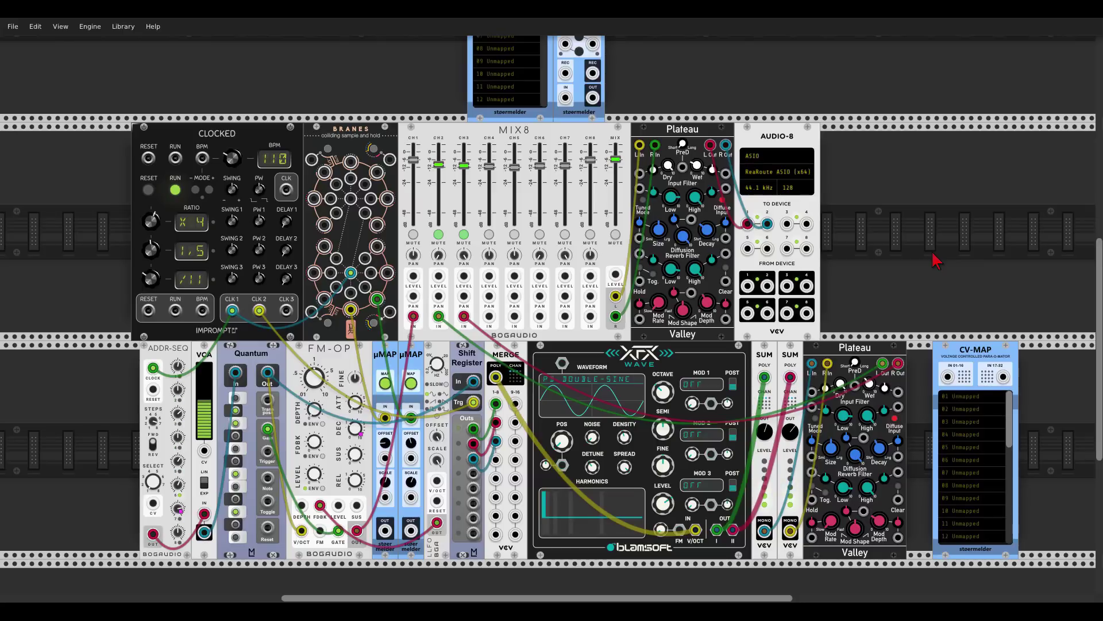
Move the SUM modules aside with Plateau and CV-MAP, and place Bogaudio's ADSR from an "adsr" search directly beside XFX Wave.
{"action": "scroll", "coordinate": [926, 244], "scroll_direction": "down", "scroll_amount": 2}
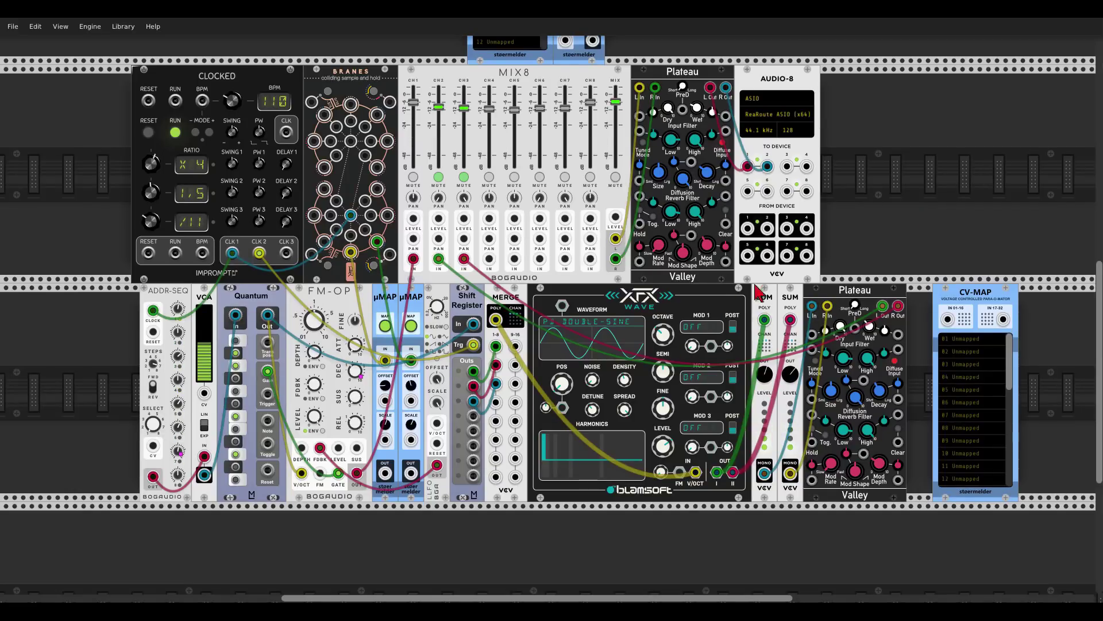
{"action": "mouse_move", "coordinate": [587, 377]}
{"action": "left_mouse_down"}
{"action": "mouse_move", "coordinate": [587, 365]}
{"action": "mouse_move", "coordinate": [587, 378]}
{"action": "left_mouse_up"}
{"action": "left_click_drag", "start_coordinate": [773, 307], "coordinate": [859, 313]}
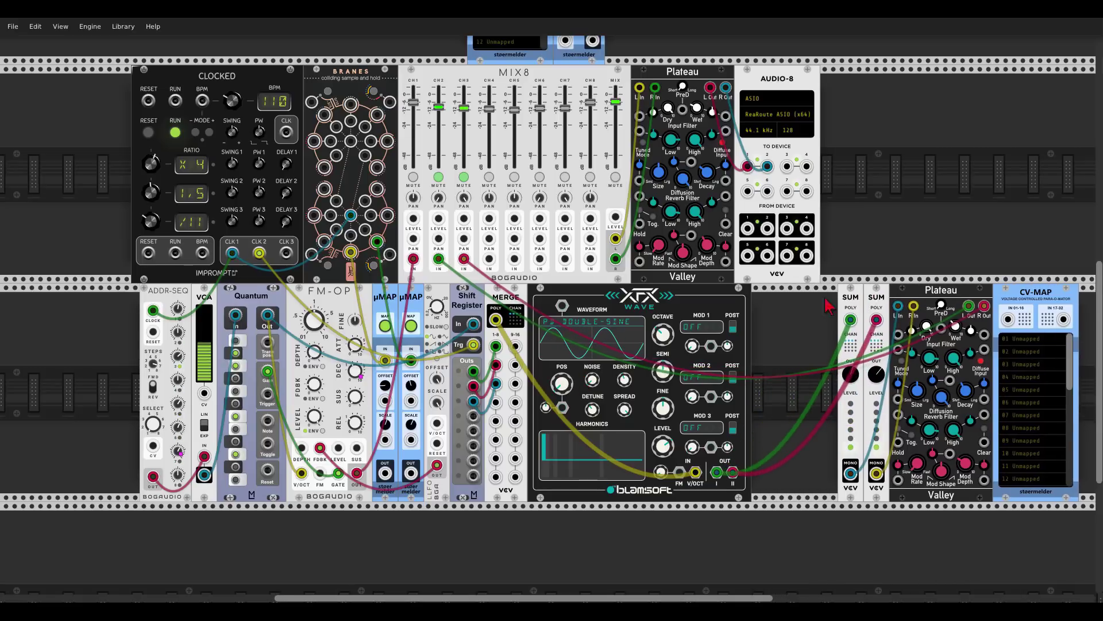
{"action": "right_click", "coordinate": [778, 330]}
{"action": "type", "text": "adsr"}
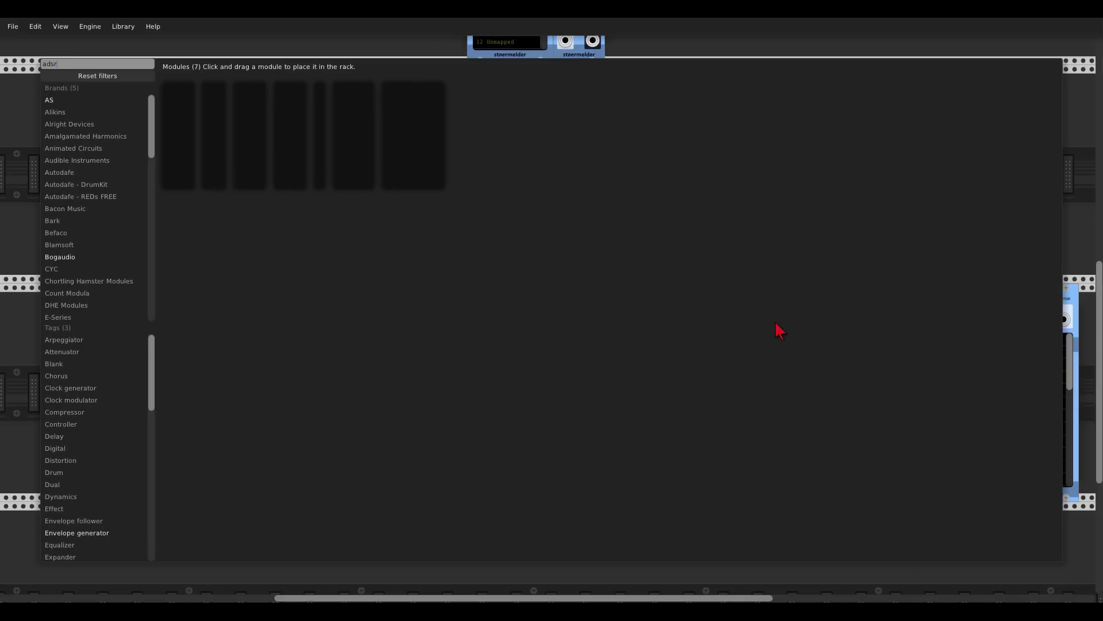
{"action": "left_click", "coordinate": [320, 95]}
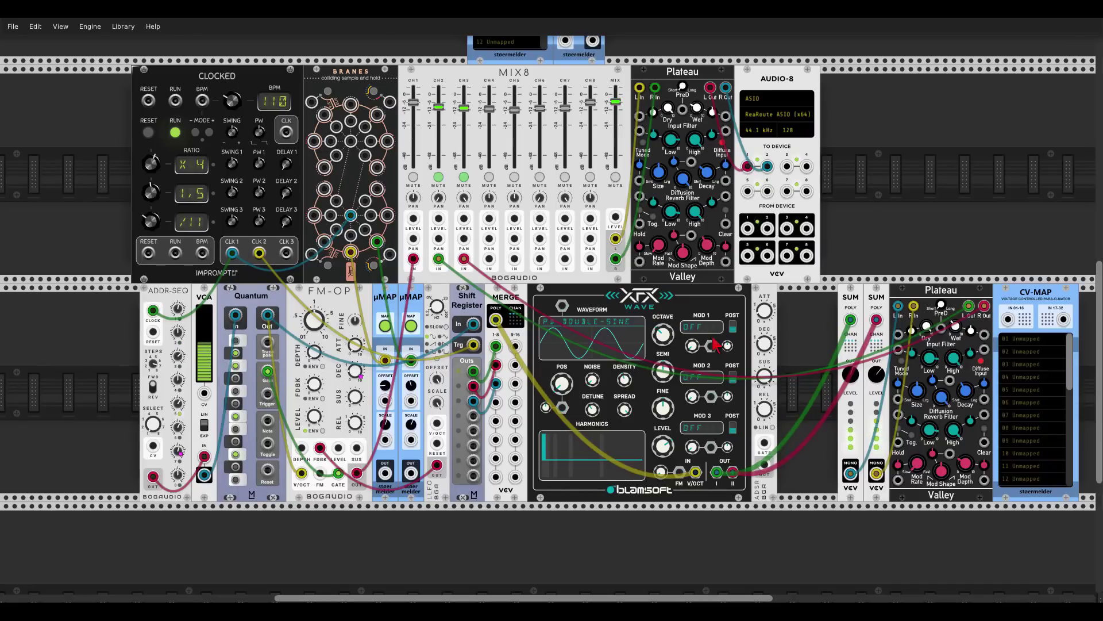
Patch ADSR's Out to XFX Wave's POS modulation input and Clocked's CLK 3 to ADSR's Gate, and adjust XFX Wave's Density.
{"action": "left_click_drag", "start_coordinate": [765, 465], "coordinate": [768, 467]}
{"action": "left_click_drag", "start_coordinate": [574, 402], "coordinate": [565, 404]}
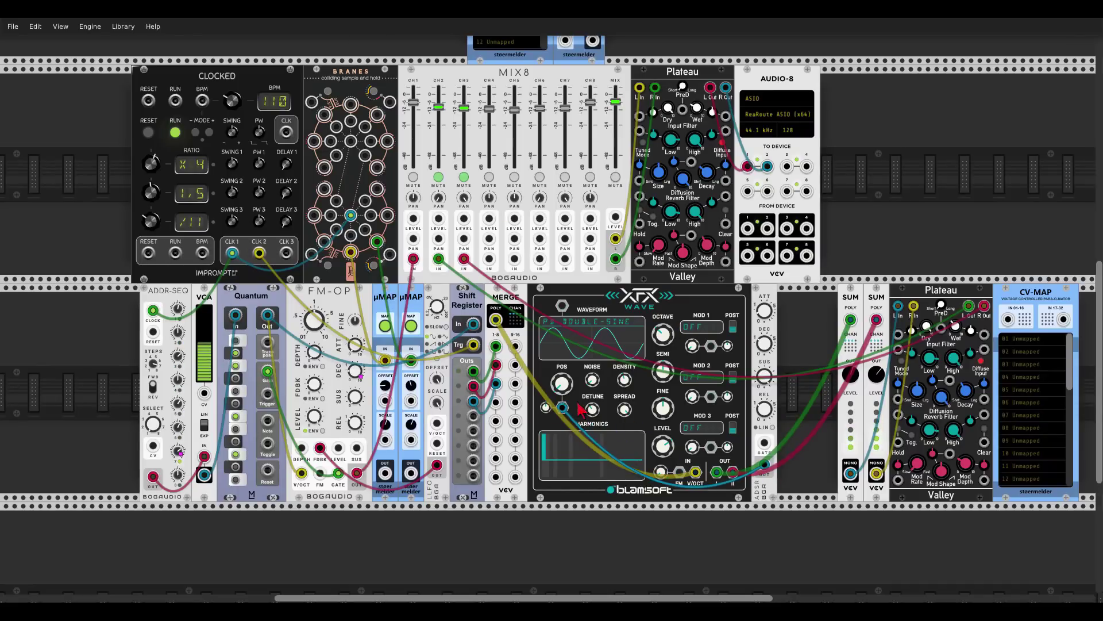
{"action": "left_click_drag", "start_coordinate": [764, 443], "coordinate": [286, 254]}
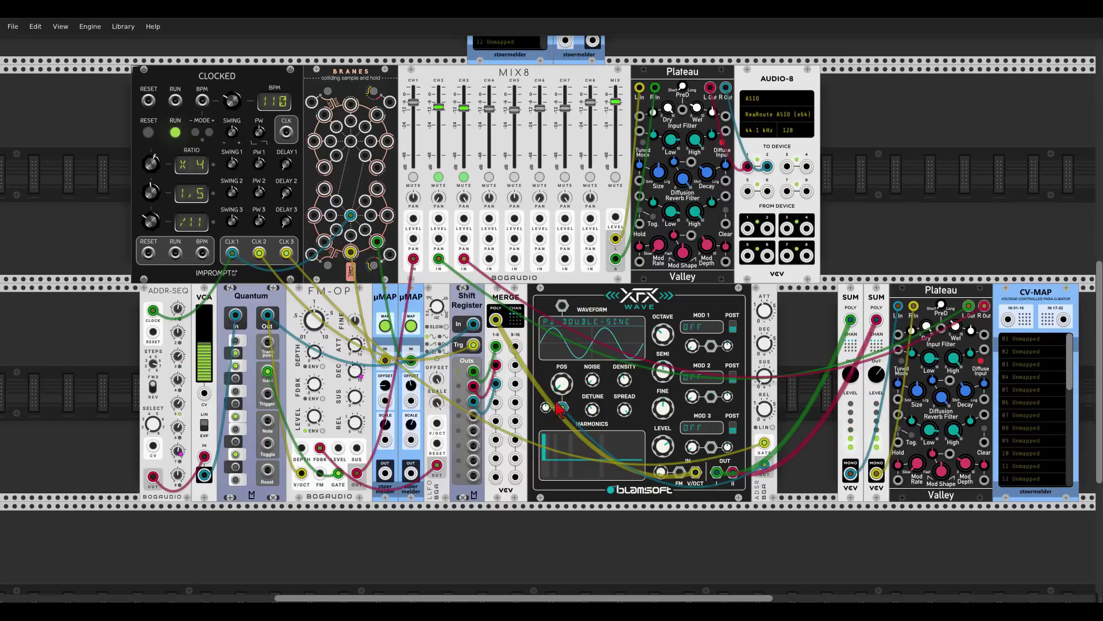
{"action": "scroll", "coordinate": [618, 434], "scroll_direction": "up", "scroll_amount": 1}
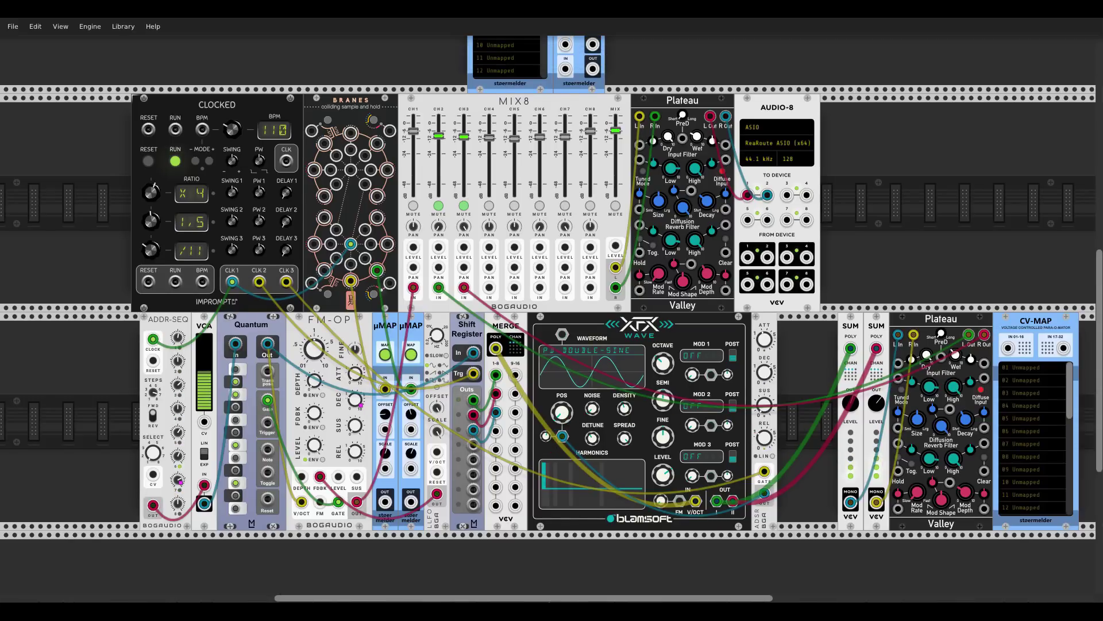
{"action": "scroll", "coordinate": [615, 431], "scroll_direction": "up", "scroll_amount": 5}
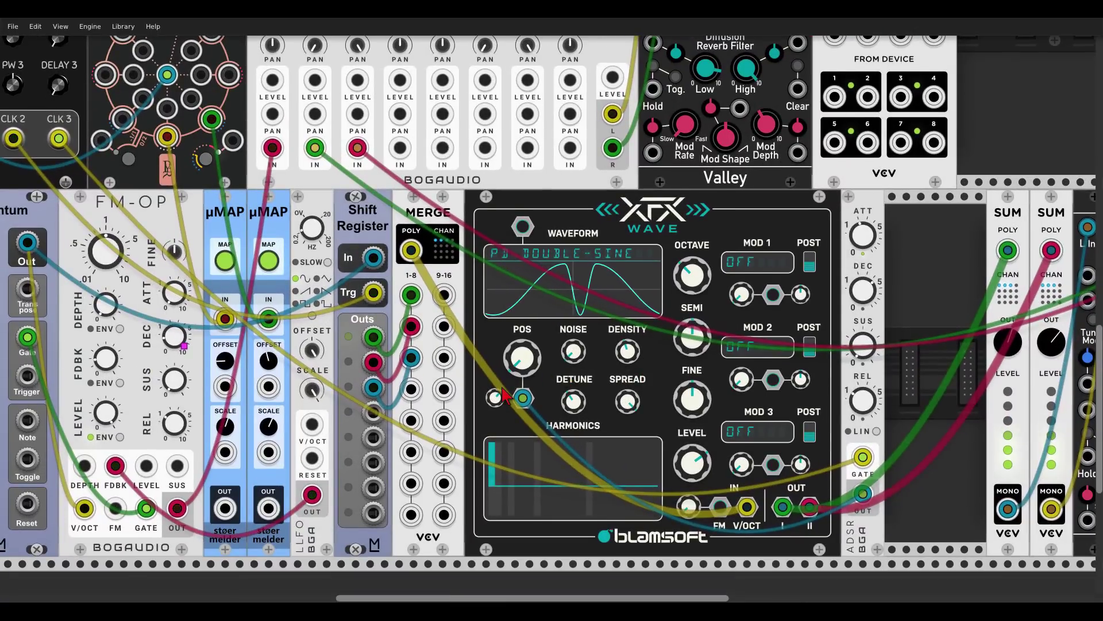
{"action": "left_click_drag", "start_coordinate": [618, 343], "coordinate": [618, 357]}
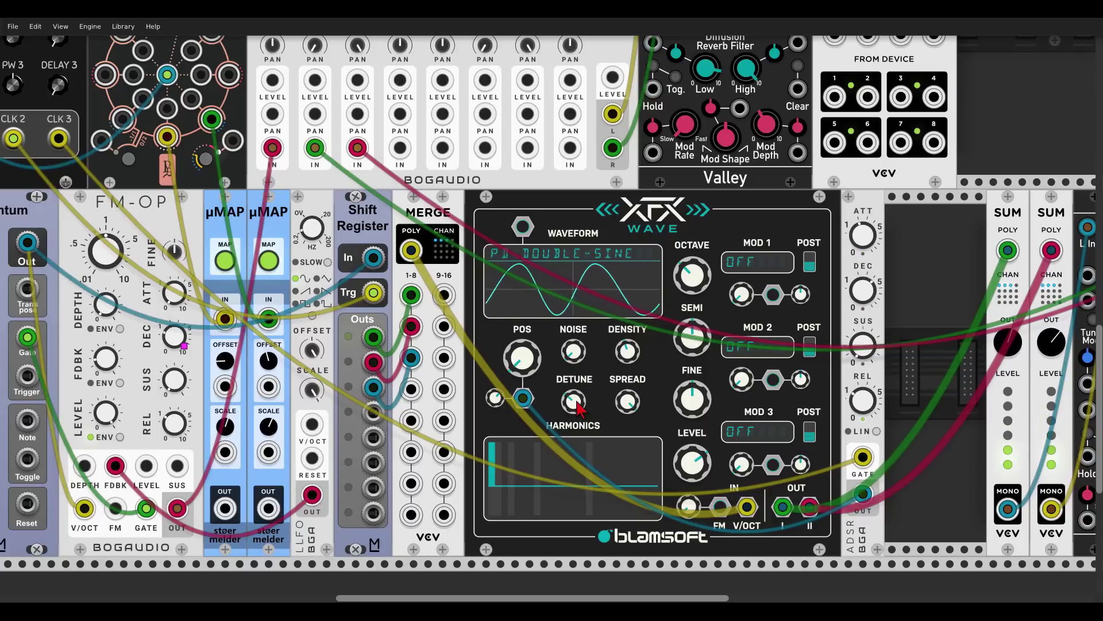
Close the gap by moving both SUM modules and Plateau against ADSR, keeping free space before CV-MAP.
{"action": "scroll", "coordinate": [857, 263], "scroll_direction": "right", "scroll_amount": 5}
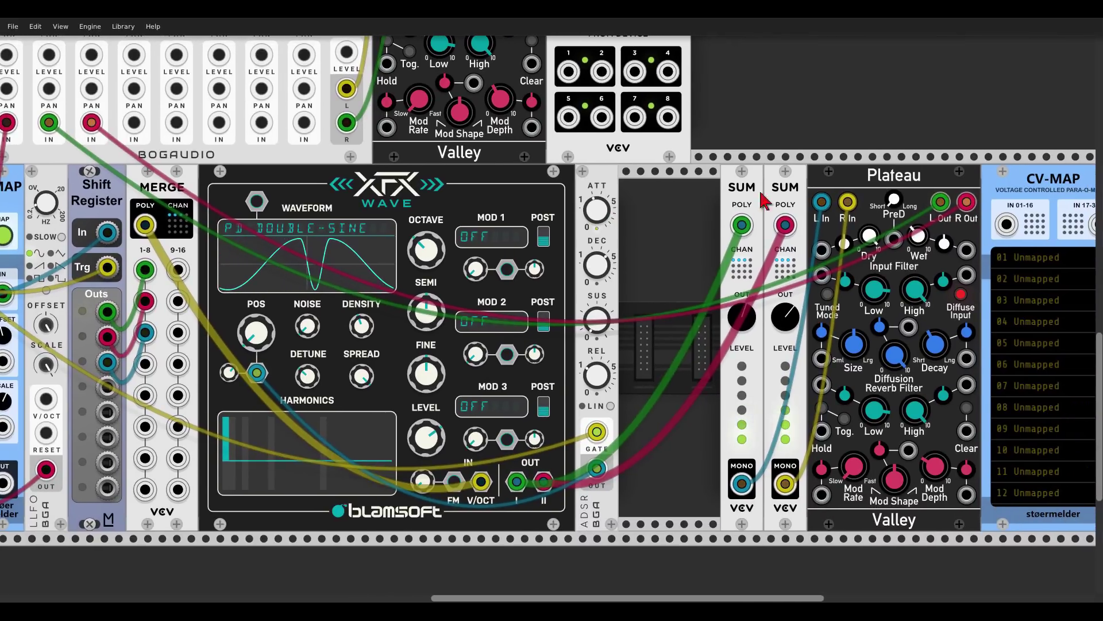
{"action": "left_click_drag", "start_coordinate": [893, 179], "coordinate": [923, 180]}
{"action": "scroll", "coordinate": [825, 179], "scroll_direction": "right", "scroll_amount": 3}
Place the "llfo" search's LLFO directly beside Plateau, duplicate it, and turn down Scale on both copies.
{"action": "right_click", "coordinate": [828, 232]}
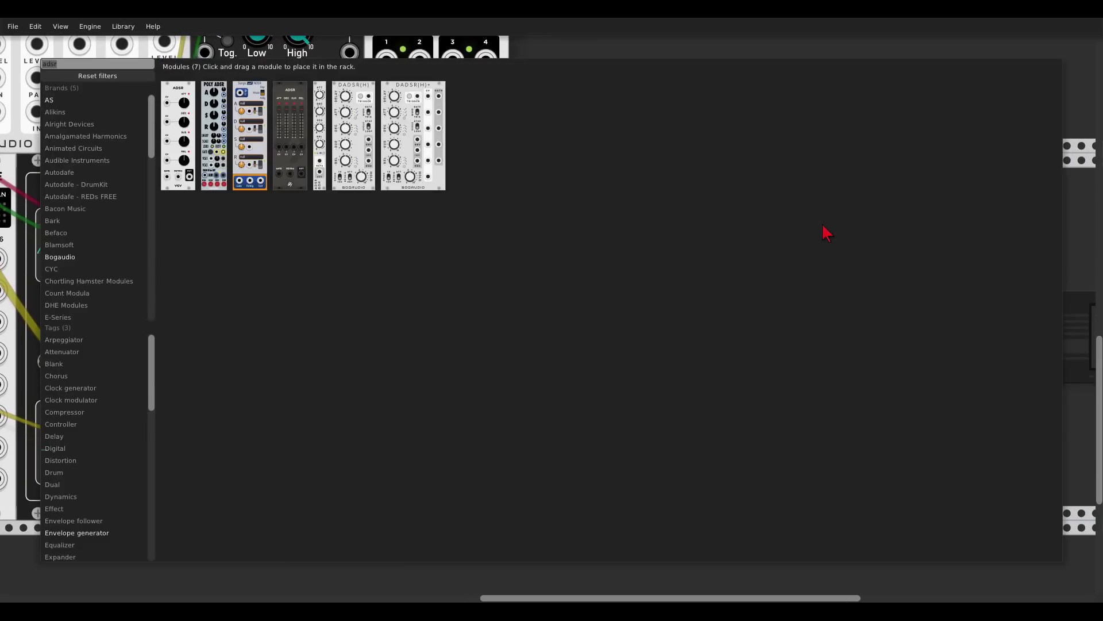
{"action": "type", "text": "llfo"}
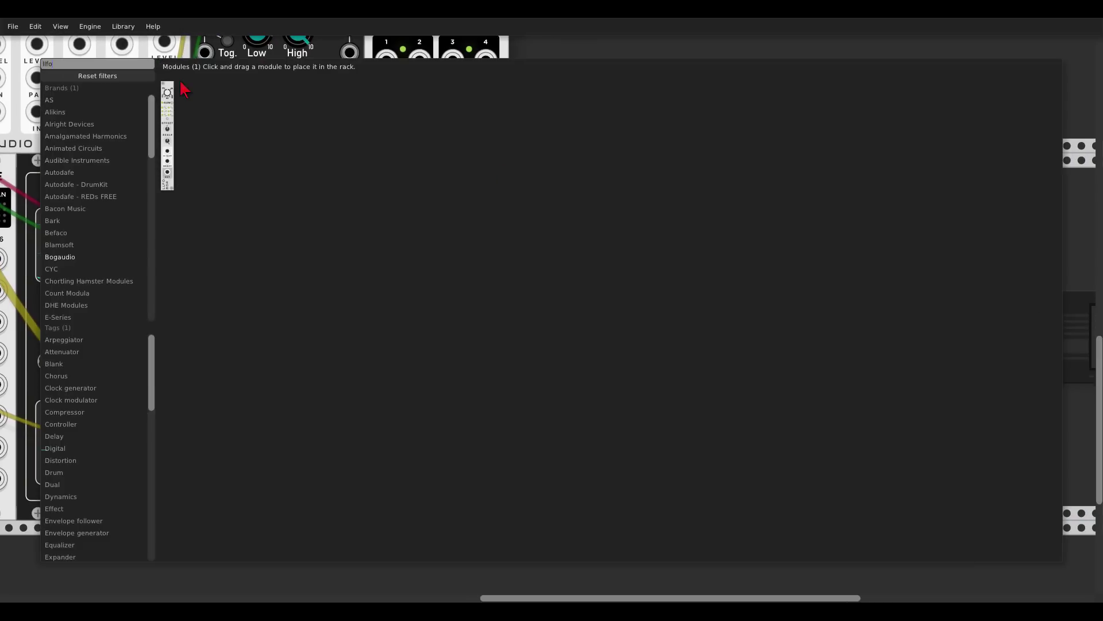
{"action": "left_click", "coordinate": [168, 115]}
{"action": "key", "text": "ctrl+d"}
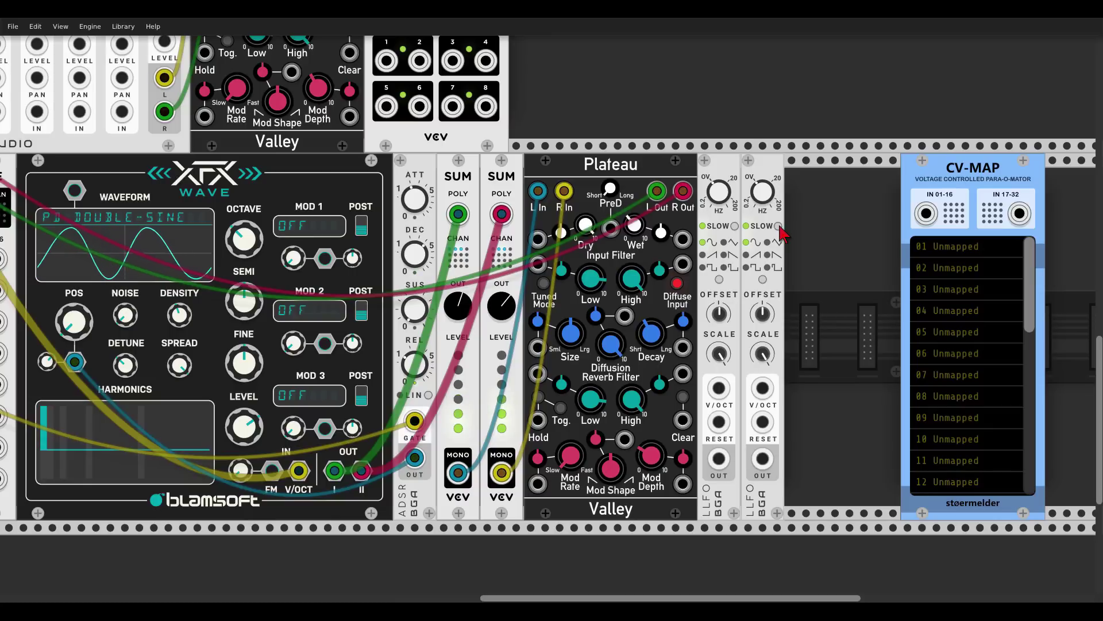
{"action": "left_click_drag", "start_coordinate": [767, 352], "coordinate": [762, 326]}
Search the modules for "merg" and place a second MERGE directly beside the two new LLFOs.
{"action": "right_click", "coordinate": [834, 308]}
{"action": "type", "text": "merg"}
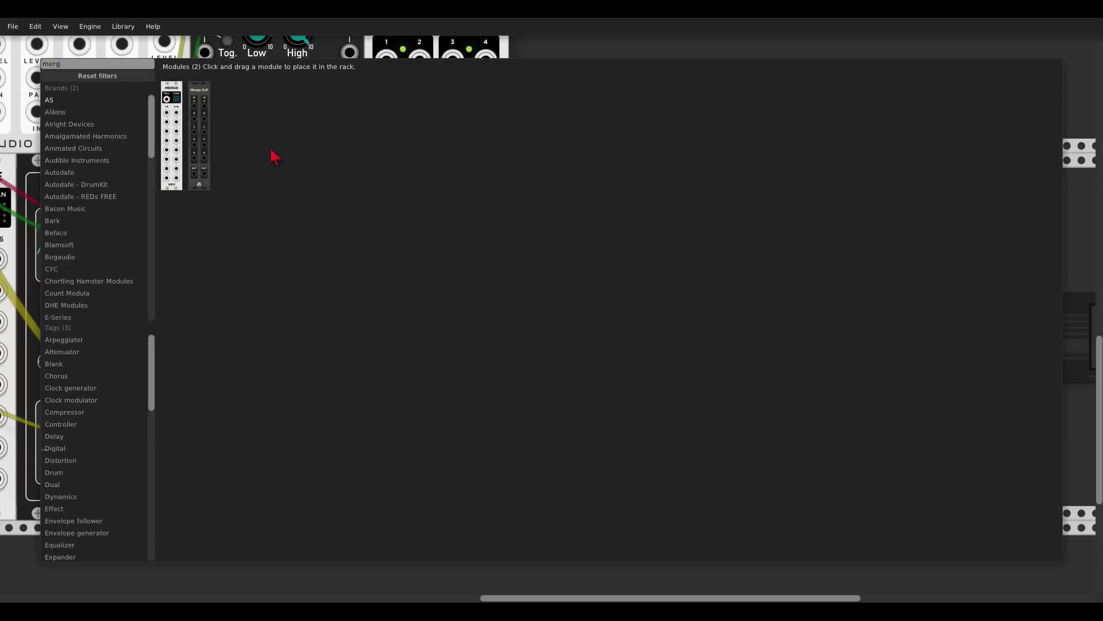
{"action": "left_click", "coordinate": [172, 98]}
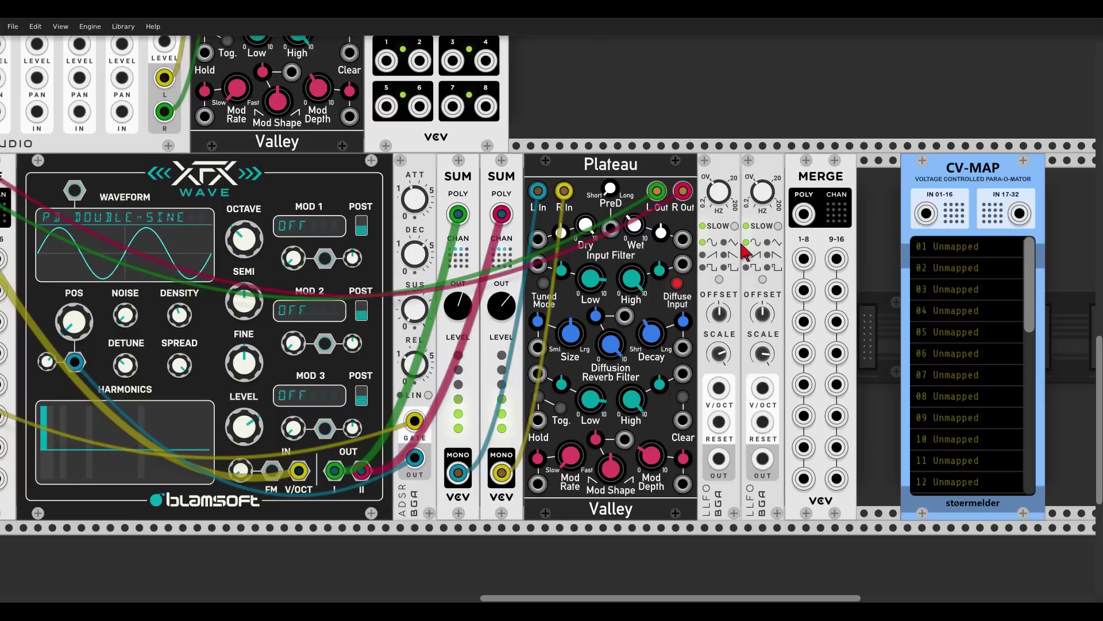
Patch the two LLFO outs to the new MERGE's inputs 1 and 2, and its Poly output to CV-MAP's IN 01-16.
{"action": "left_click_drag", "start_coordinate": [719, 458], "coordinate": [804, 259]}
{"action": "left_click_drag", "start_coordinate": [763, 458], "coordinate": [803, 290]}
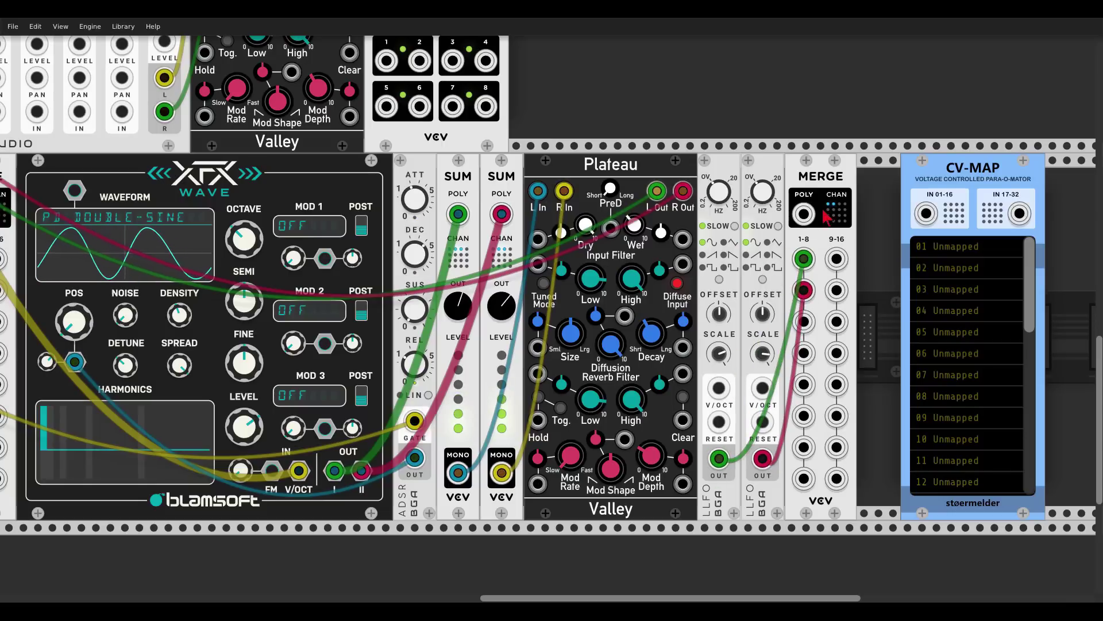
{"action": "left_click_drag", "start_coordinate": [809, 212], "coordinate": [926, 213]}
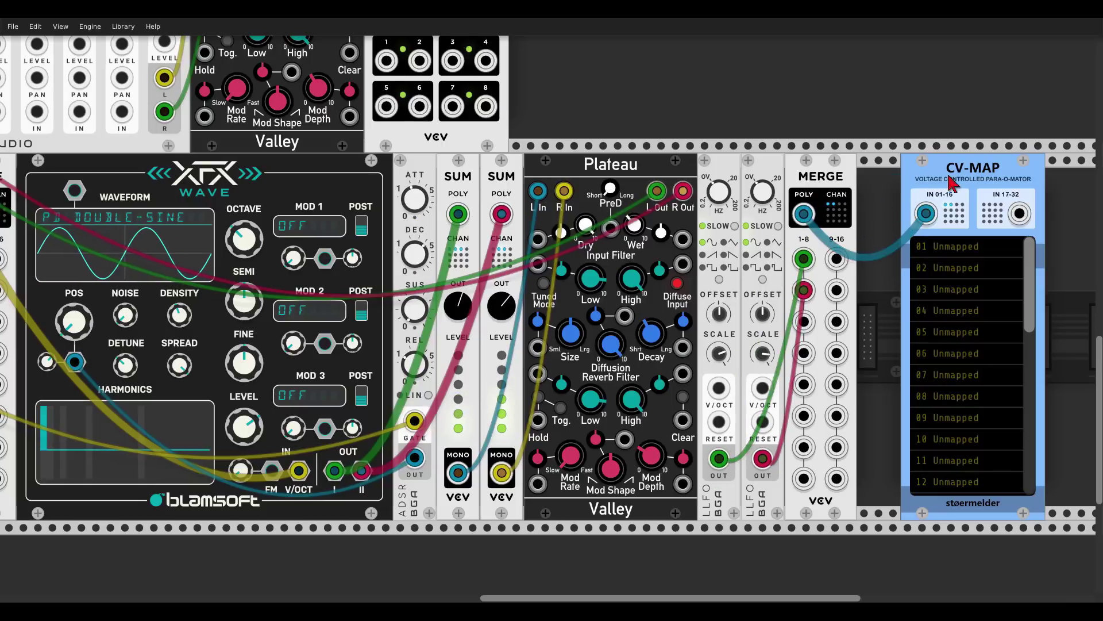
Move CV-MAP directly against MERGE and map its slot 01 to XFX Wave Noise and slot 02 to XFX Wave Detune.
{"action": "left_click_drag", "start_coordinate": [951, 175], "coordinate": [907, 179]}
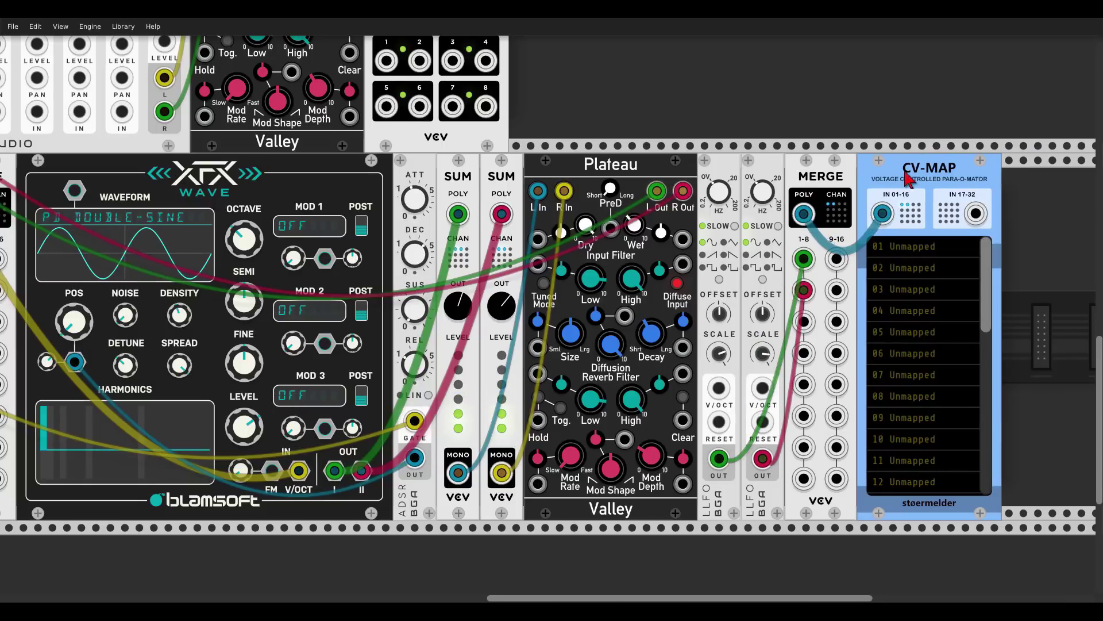
{"action": "left_click", "coordinate": [895, 244]}
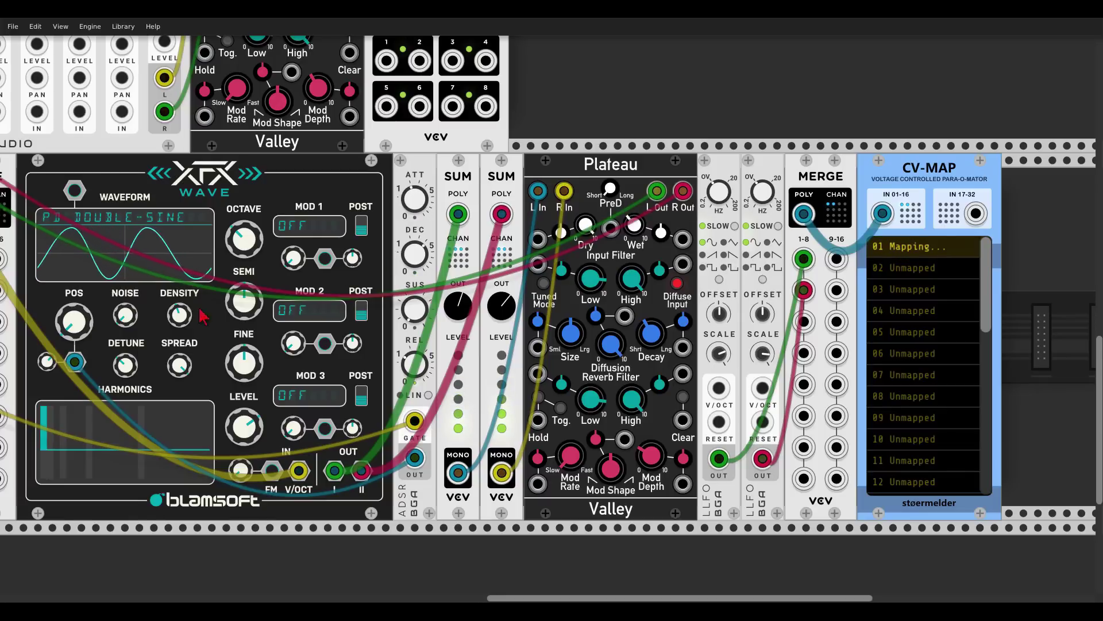
{"action": "left_click", "coordinate": [129, 320]}
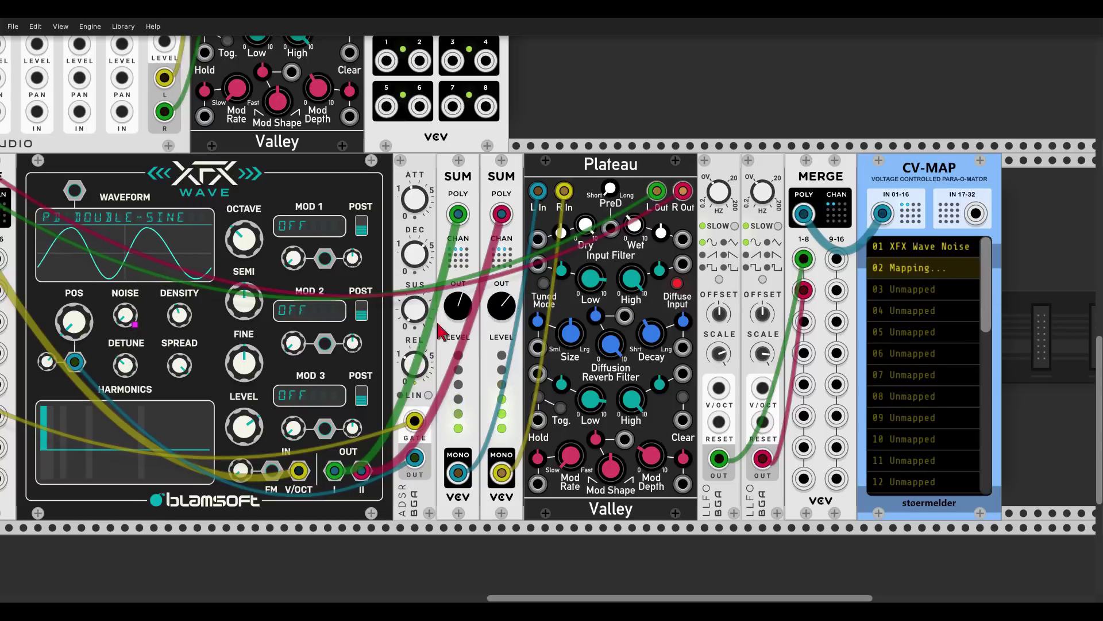
{"action": "left_click", "coordinate": [124, 369]}
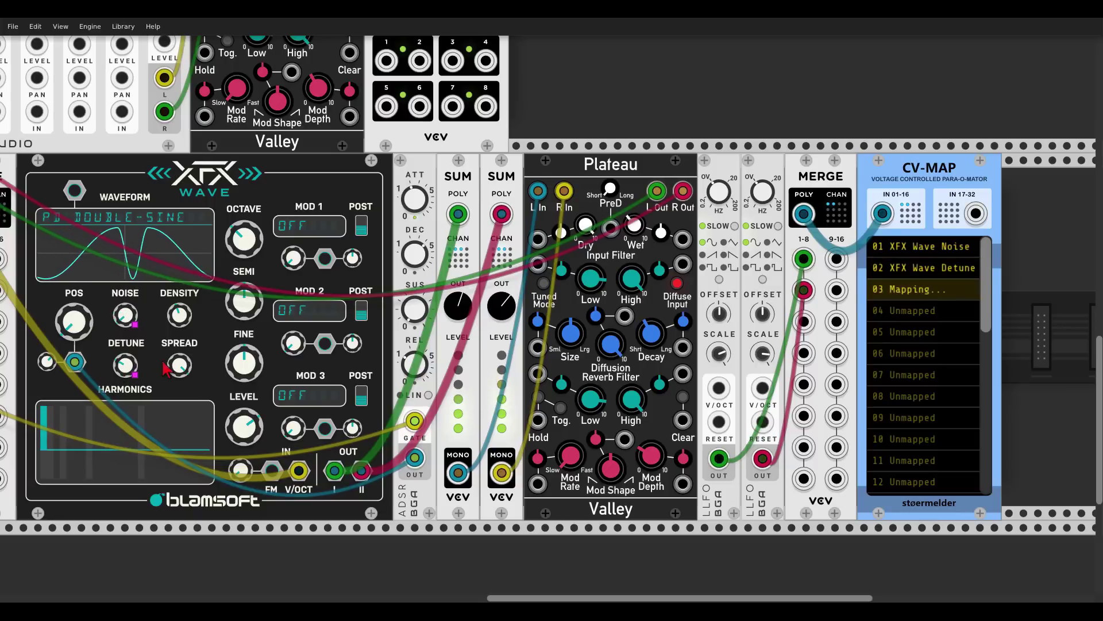
{"action": "left_click", "coordinate": [708, 107]}
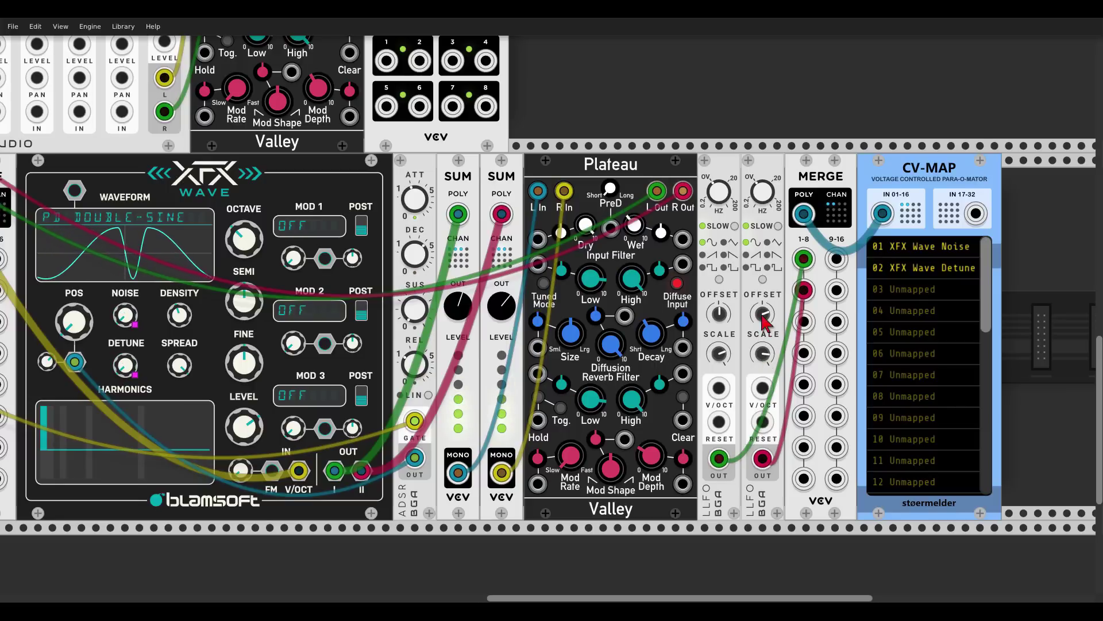
Adjust Offset on the second LLFO beside Plateau and try the Spread knob on XFX Wave.
{"action": "left_click_drag", "start_coordinate": [762, 313], "coordinate": [762, 345]}
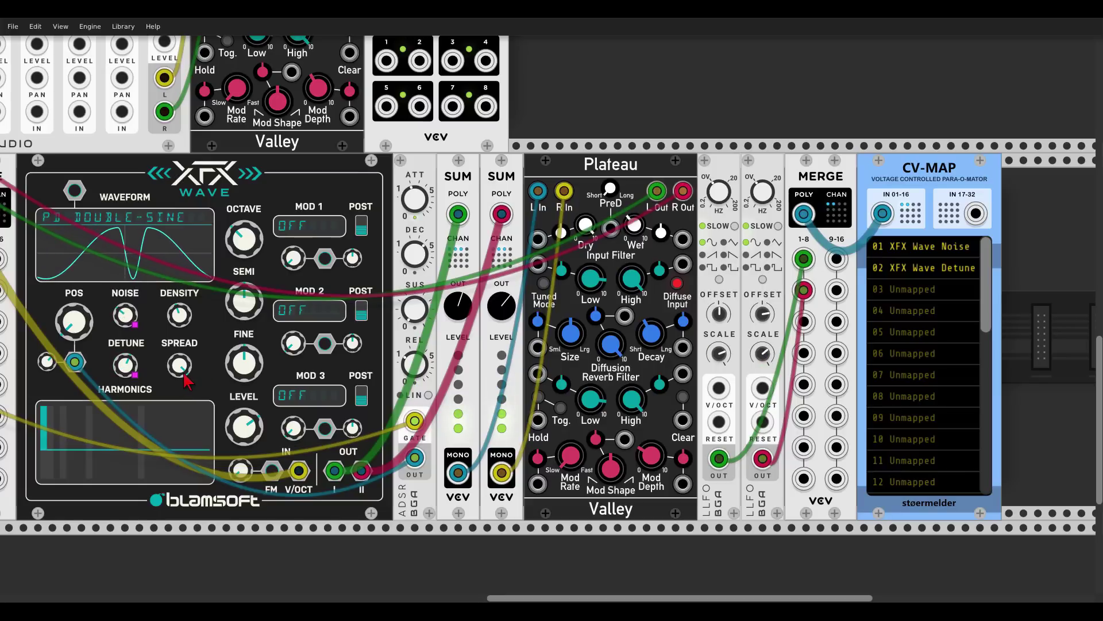
{"action": "left_click_drag", "start_coordinate": [184, 374], "coordinate": [184, 366]}
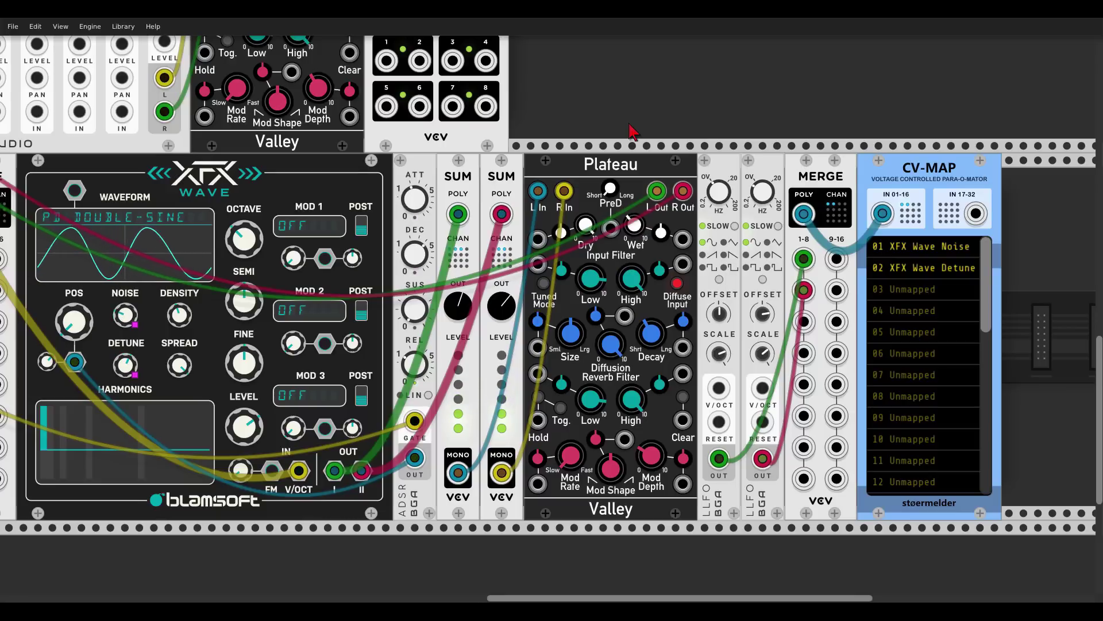
{"action": "right_click", "coordinate": [888, 268]}
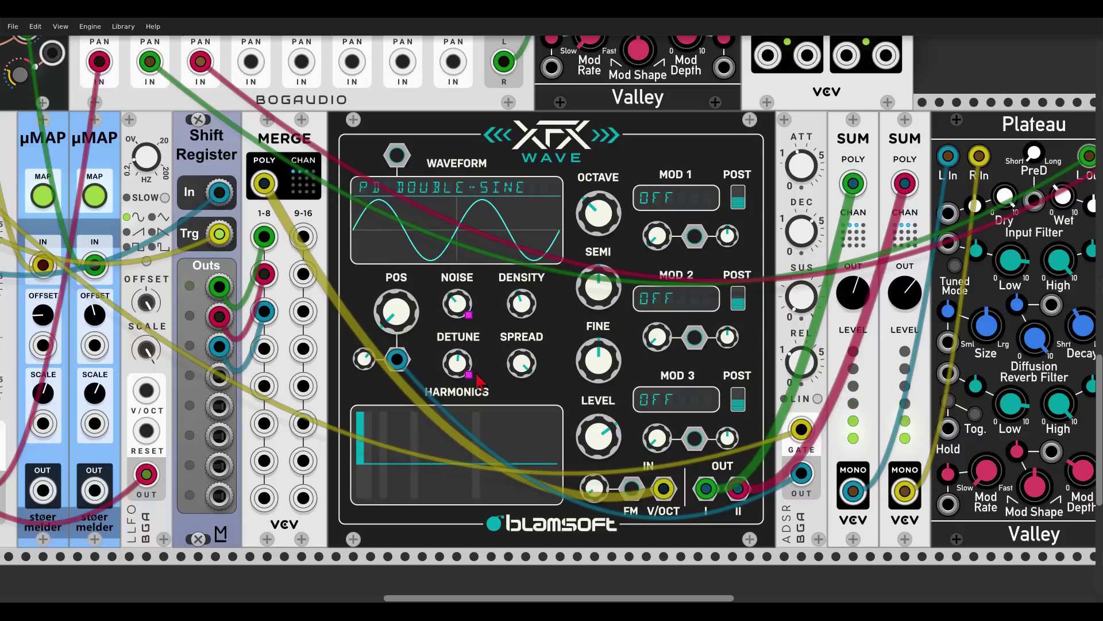
{"action": "scroll", "coordinate": [681, 155], "scroll_direction": "down", "scroll_amount": 3}
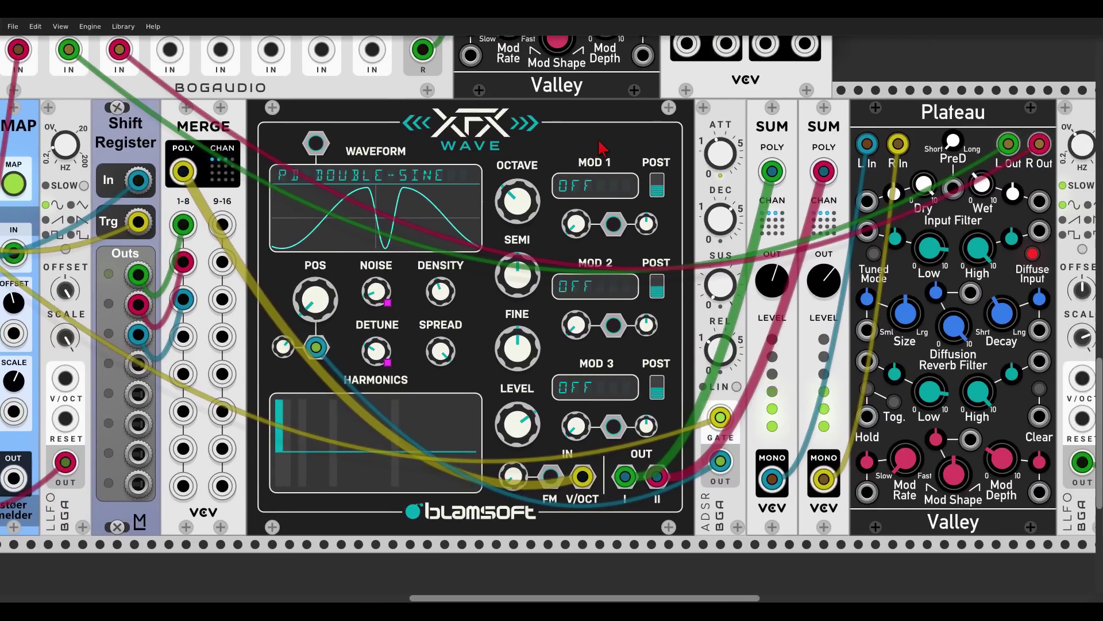
{"action": "scroll", "coordinate": [601, 149], "scroll_direction": "down", "scroll_amount": 5}
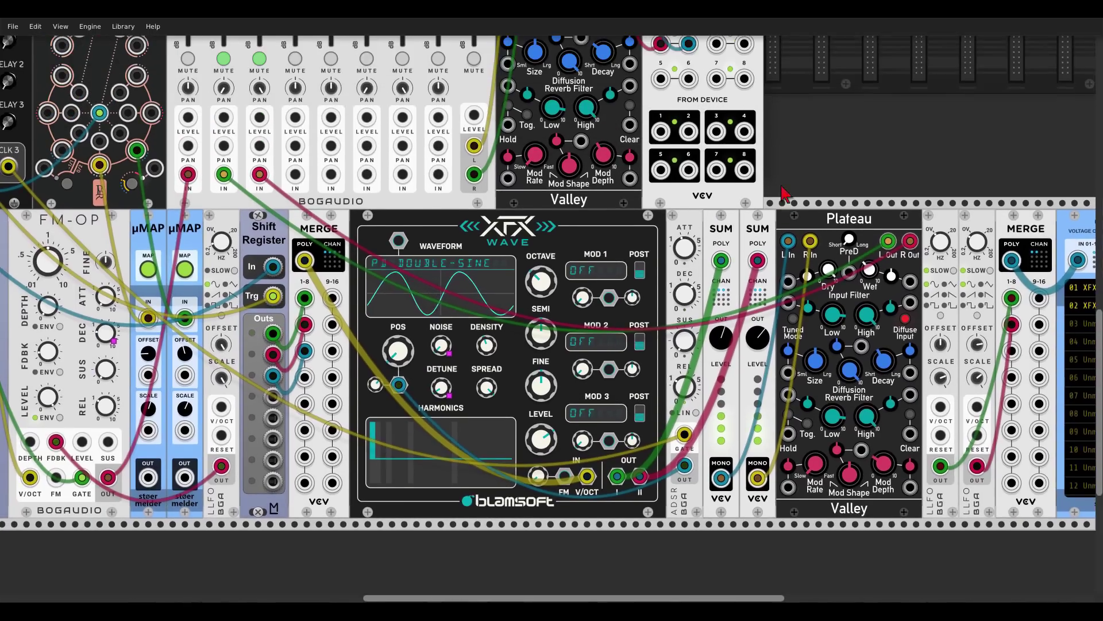
{"action": "scroll", "coordinate": [875, 184], "scroll_direction": "down", "scroll_amount": 4}
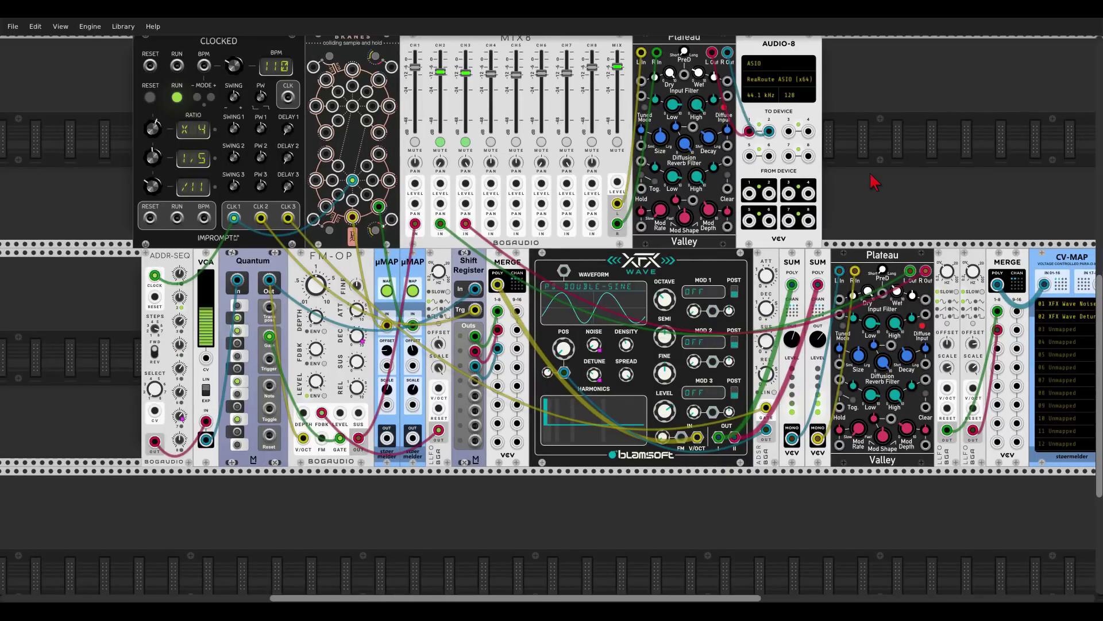
{"action": "scroll", "coordinate": [903, 177], "scroll_direction": "right", "scroll_amount": 5}
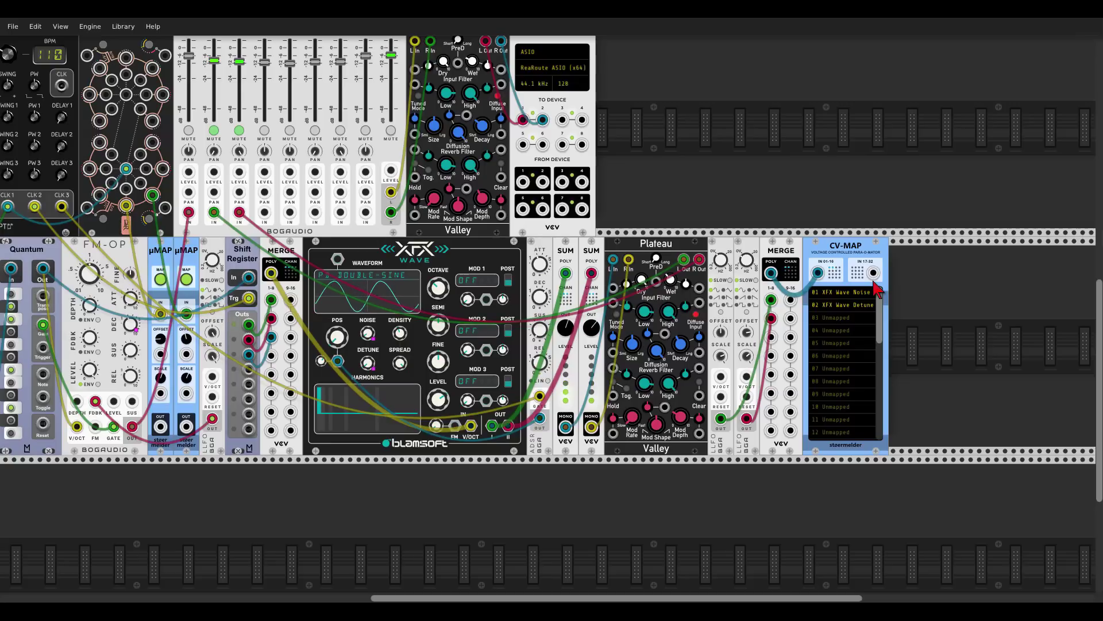
Switch off solo on MIX8 channels 2 and 3, and mute the MIX output.
{"action": "left_click_drag", "start_coordinate": [636, 172], "coordinate": [770, 207]}
{"action": "left_click", "coordinate": [347, 165]}
{"action": "left_click", "coordinate": [373, 166]}
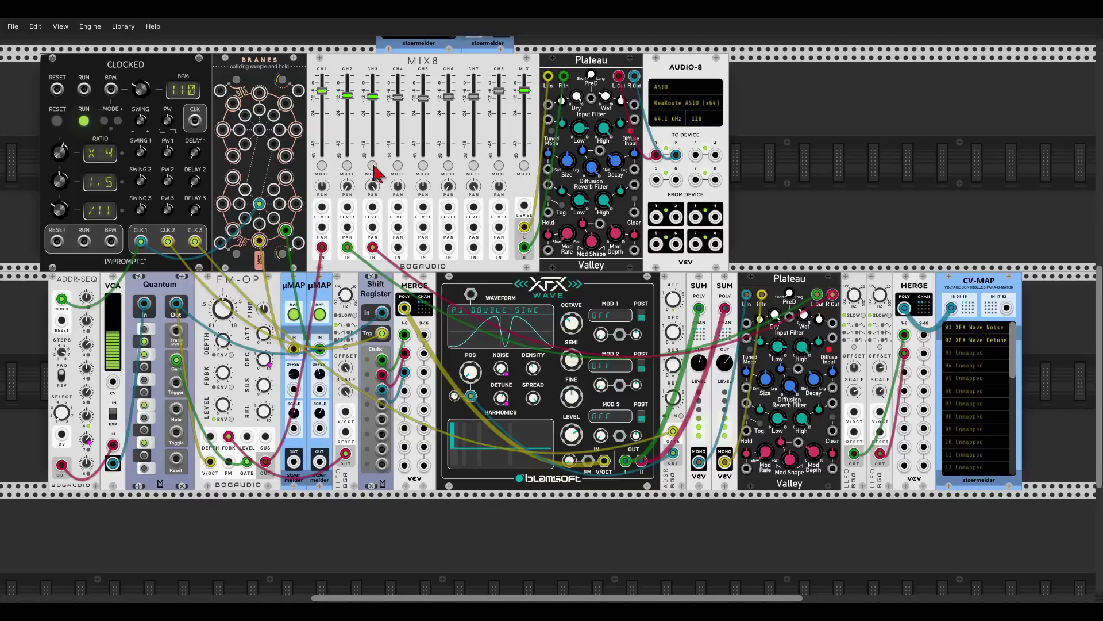
{"action": "left_click", "coordinate": [524, 166]}
Bring the ReMOVE Lite module down into the empty row below XFX Wave.
{"action": "scroll", "coordinate": [529, 174], "scroll_direction": "up", "scroll_amount": 2}
{"action": "scroll", "coordinate": [526, 173], "scroll_direction": "up", "scroll_amount": 3}
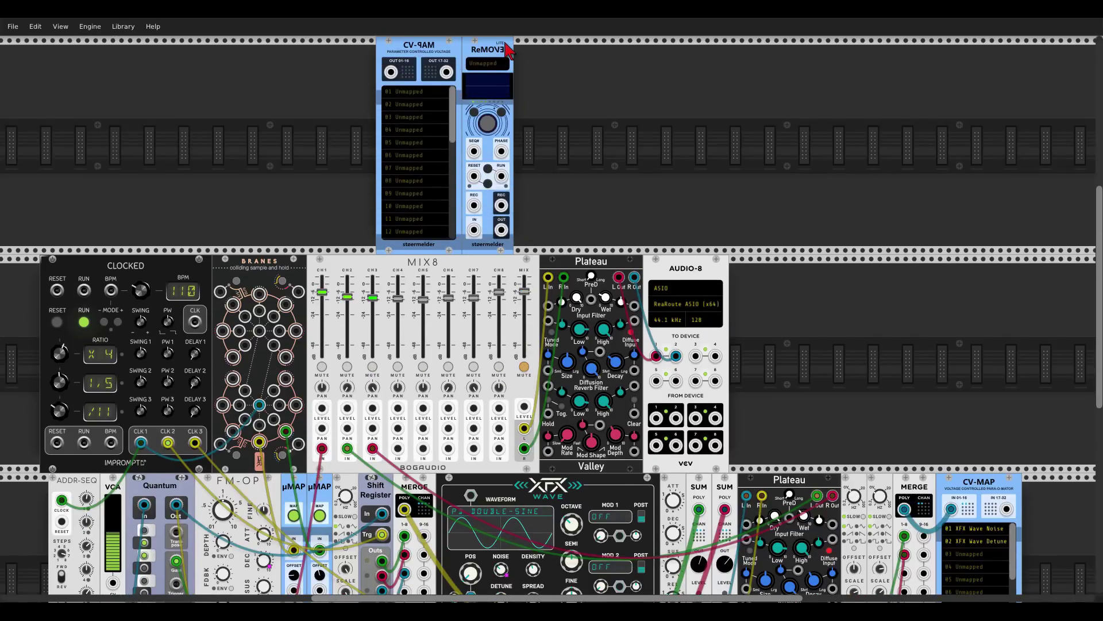
{"action": "scroll", "coordinate": [509, 51], "scroll_direction": "down", "scroll_amount": 6}
{"action": "scroll", "coordinate": [509, 50], "scroll_direction": "down", "scroll_amount": 2}
{"action": "key", "text": "ctrl+v"}
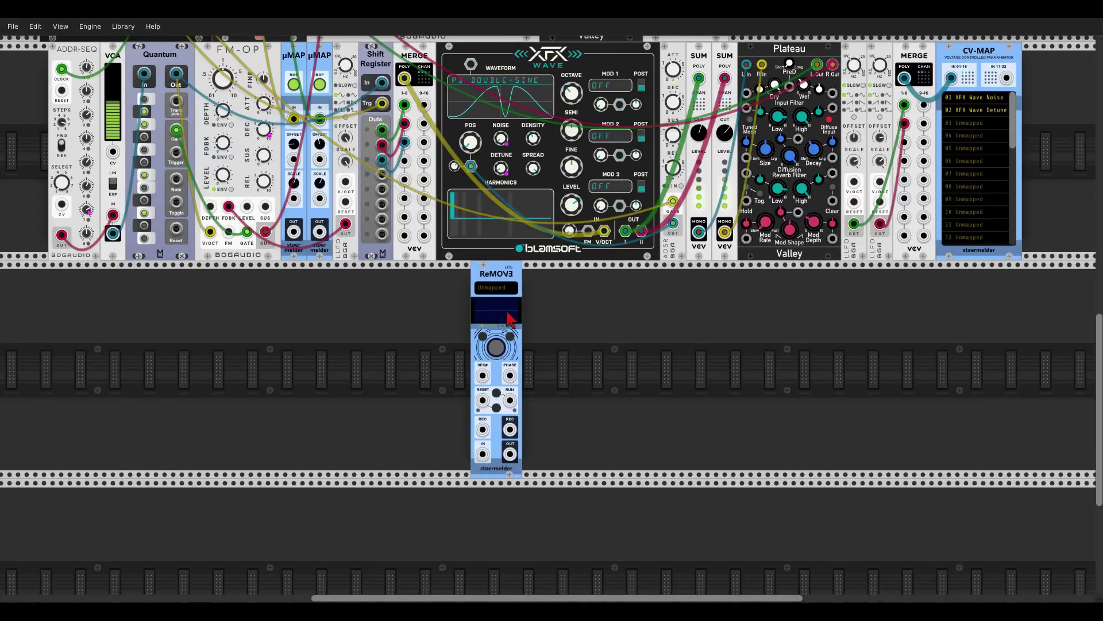
Search the modules for "even", place evenVCO beside ReMOVE Lite, and duplicate it.
{"action": "scroll", "coordinate": [665, 193], "scroll_direction": "up", "scroll_amount": 5}
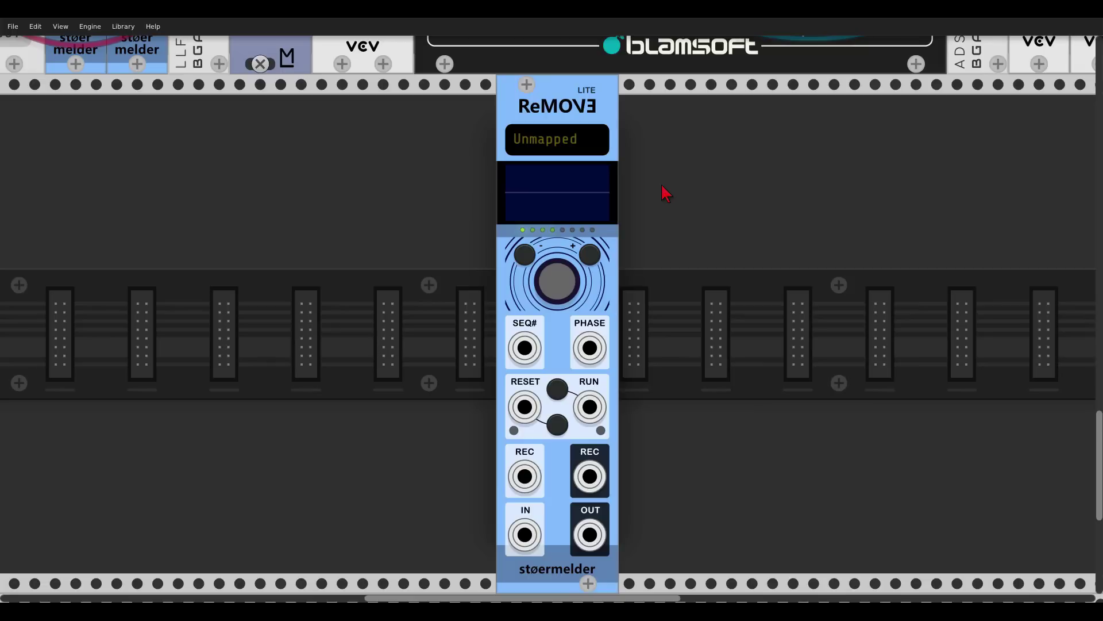
{"action": "right_click", "coordinate": [447, 194]}
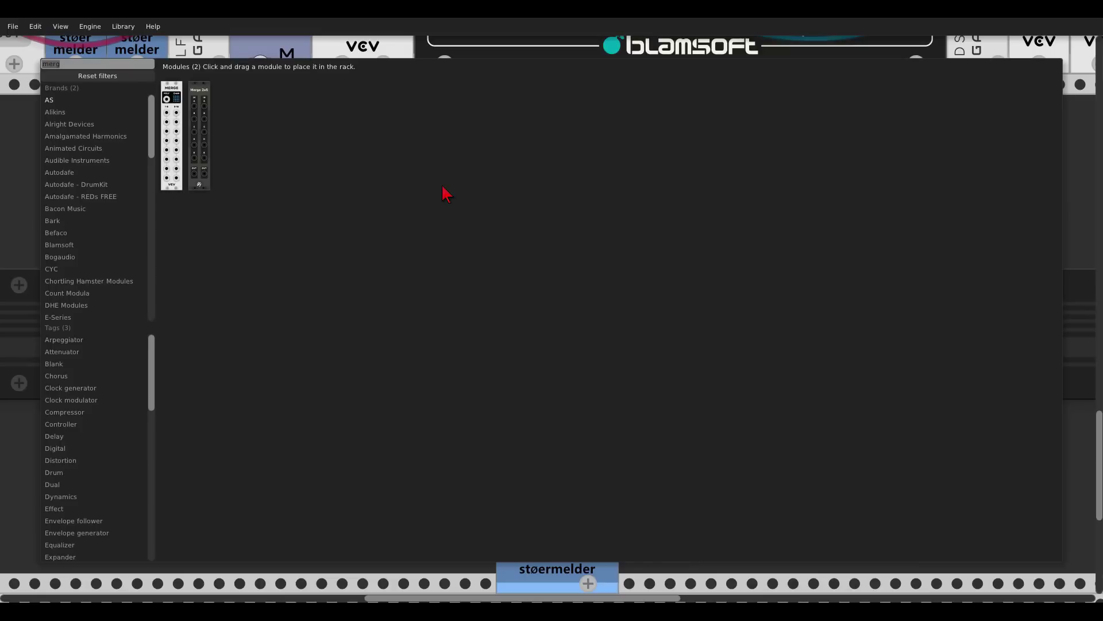
{"action": "type", "text": "even"}
{"action": "left_click", "coordinate": [437, 123]}
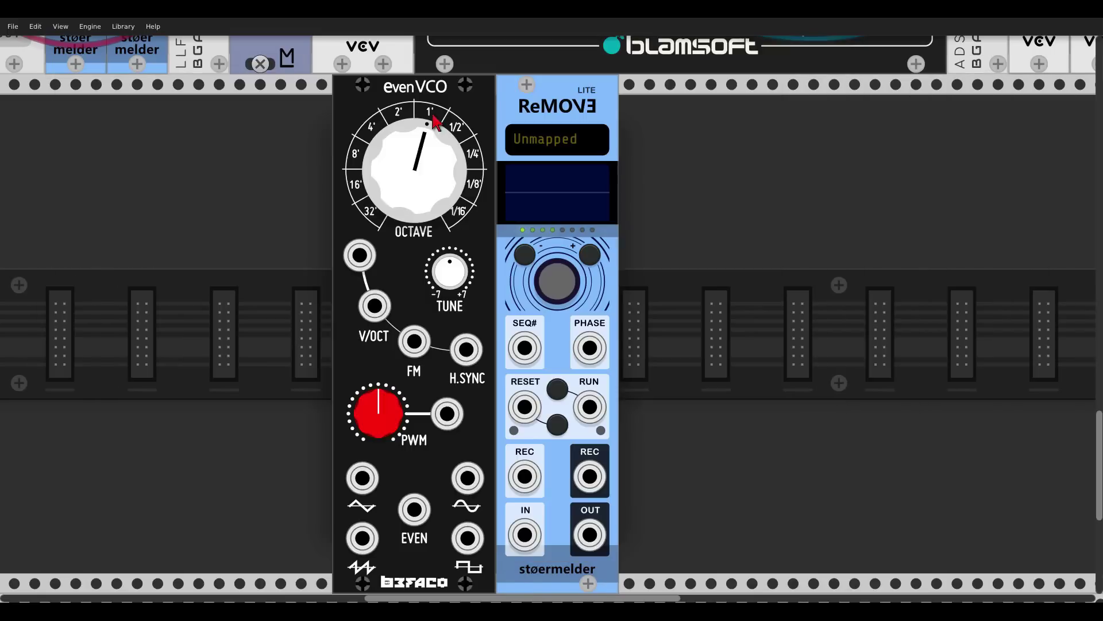
{"action": "key", "text": "ctrl+d"}
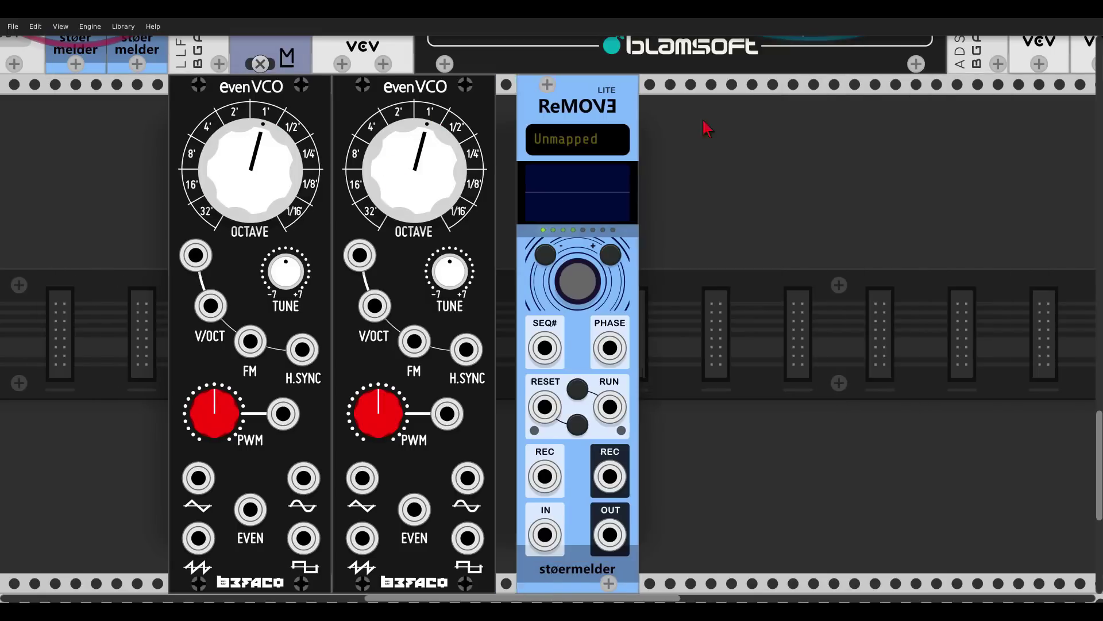
Search the modules for "stai" and place Stairway directly beside the second evenVCO.
{"action": "right_click", "coordinate": [820, 204]}
{"action": "type", "text": "stai"}
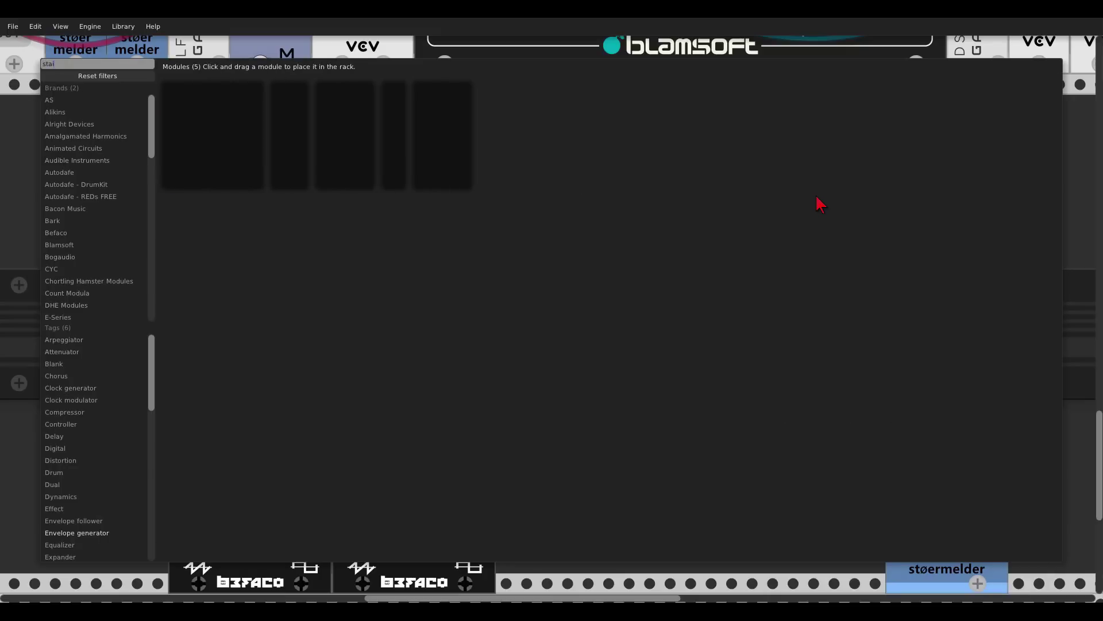
{"action": "left_click", "coordinate": [468, 128]}
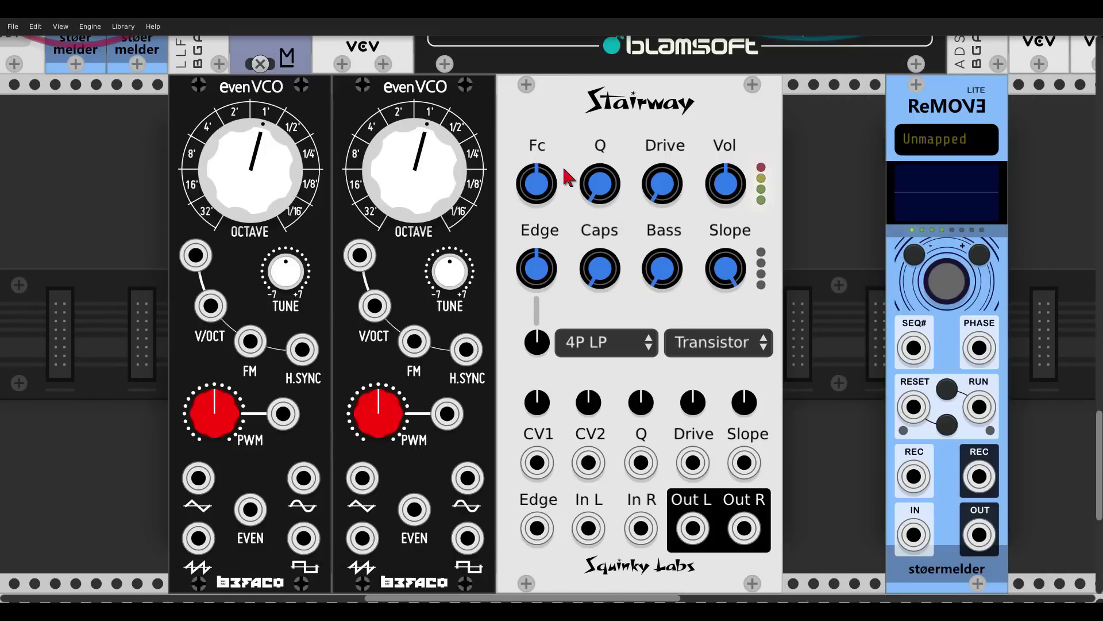
Patch Quantum's Out to the input of the upper BRANES section and Clocked's CLK 3 to its trigger.
{"action": "scroll", "coordinate": [566, 178], "scroll_direction": "down", "scroll_amount": 3}
{"action": "scroll", "coordinate": [698, 226], "scroll_direction": "down", "scroll_amount": 3}
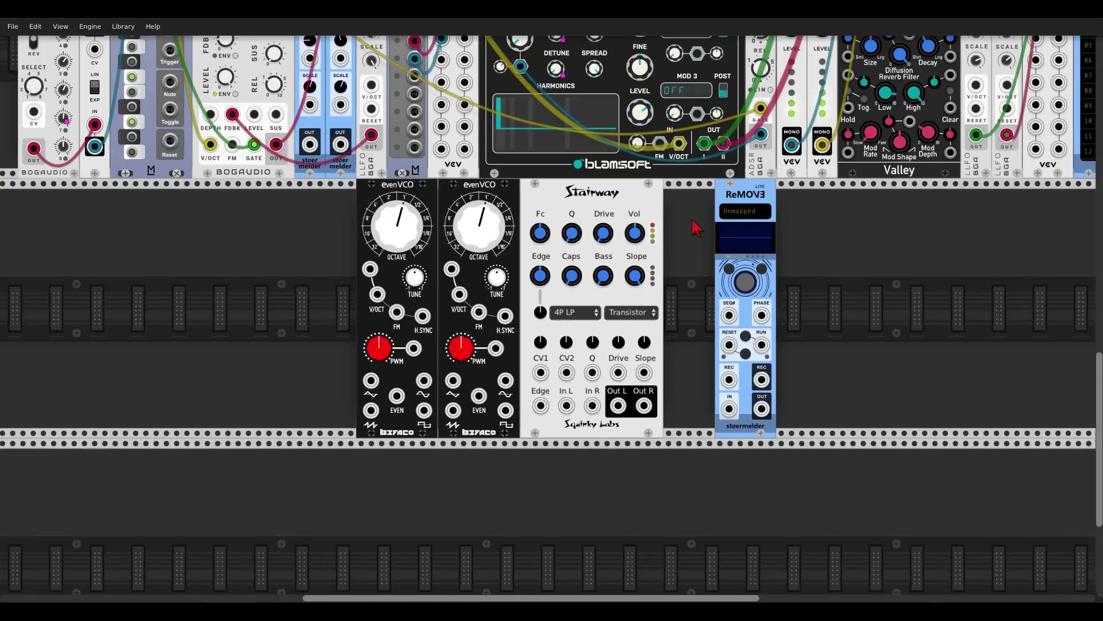
{"action": "scroll", "coordinate": [280, 314], "scroll_direction": "up", "scroll_amount": 10}
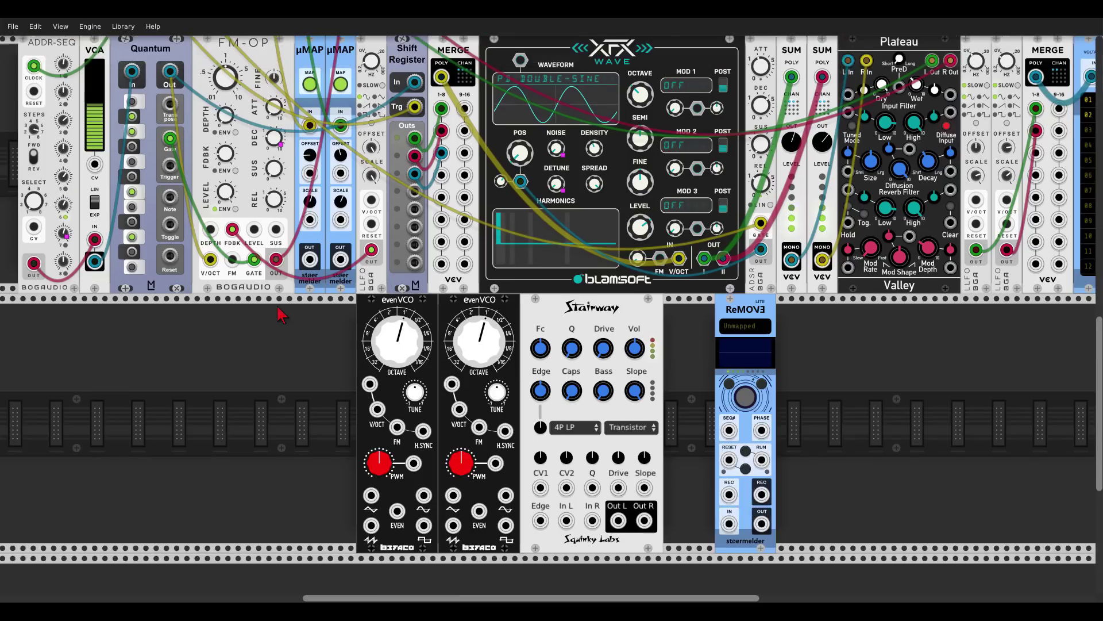
{"action": "scroll", "coordinate": [279, 313], "scroll_direction": "up", "scroll_amount": 1}
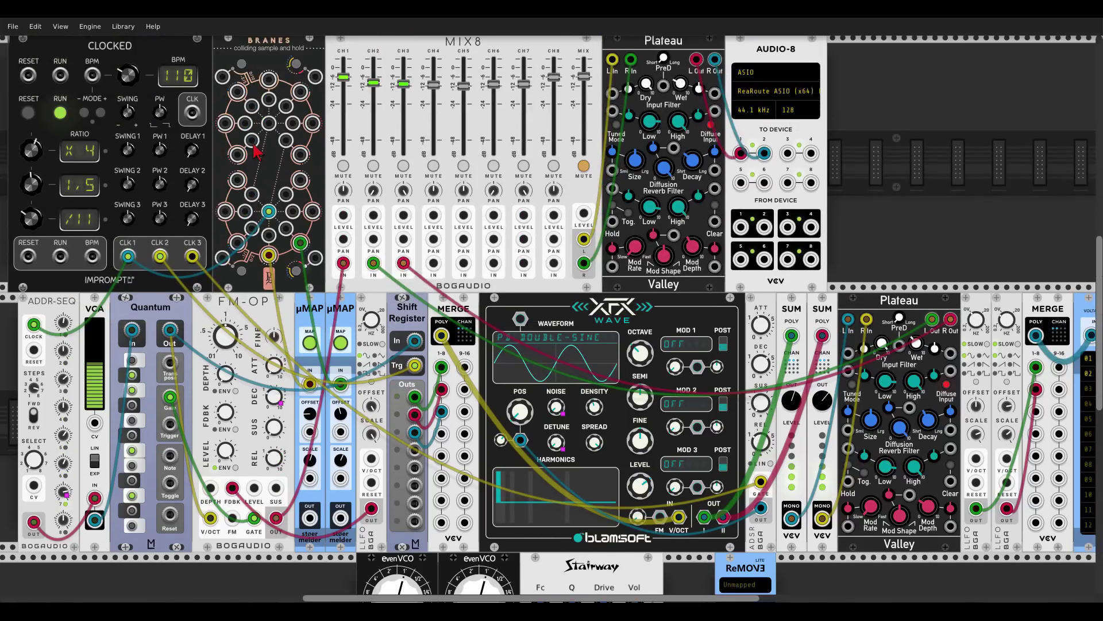
{"action": "left_click_drag", "start_coordinate": [269, 99], "coordinate": [172, 330]}
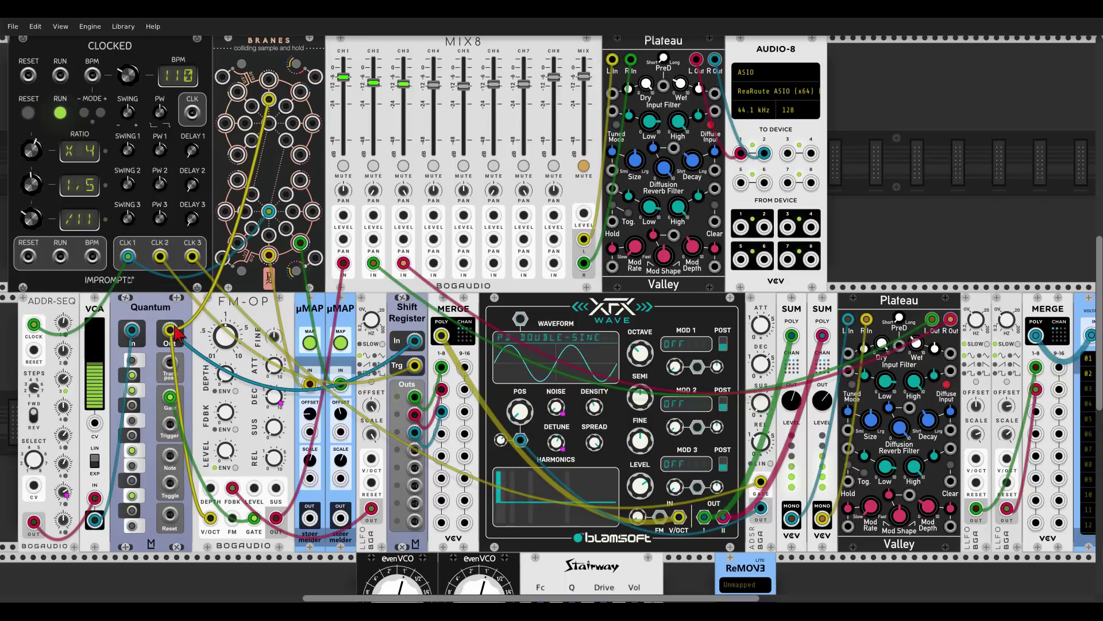
{"action": "left_click_drag", "start_coordinate": [269, 123], "coordinate": [194, 257]}
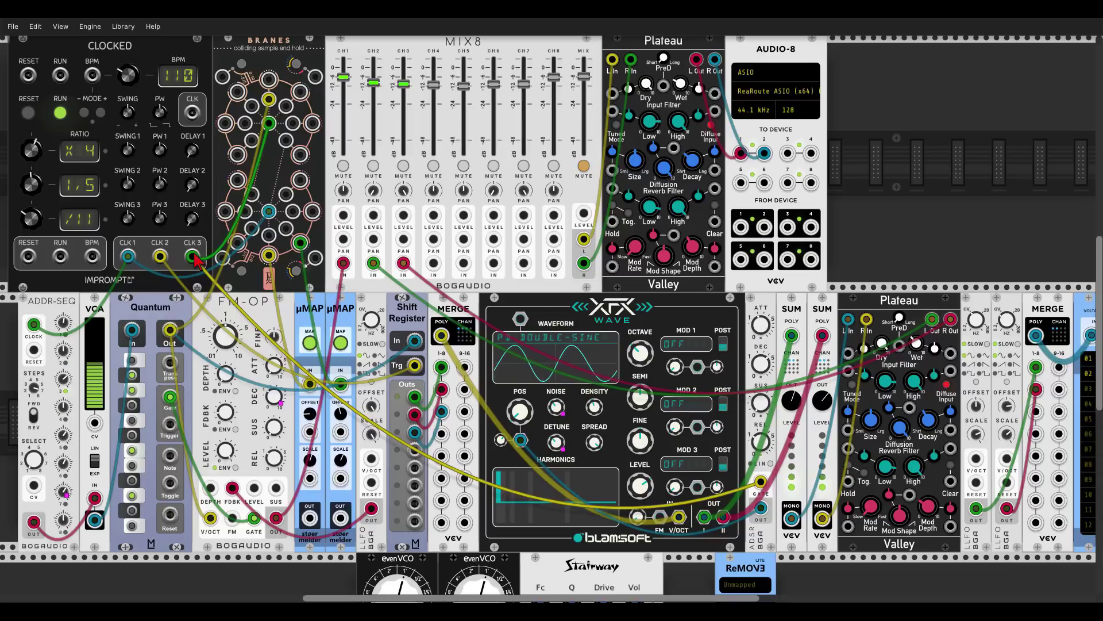
Patch the topmost BRANES output to the V/OCT inputs of both evenVCO modules.
{"action": "left_click_drag", "start_coordinate": [268, 98], "coordinate": [370, 470]}
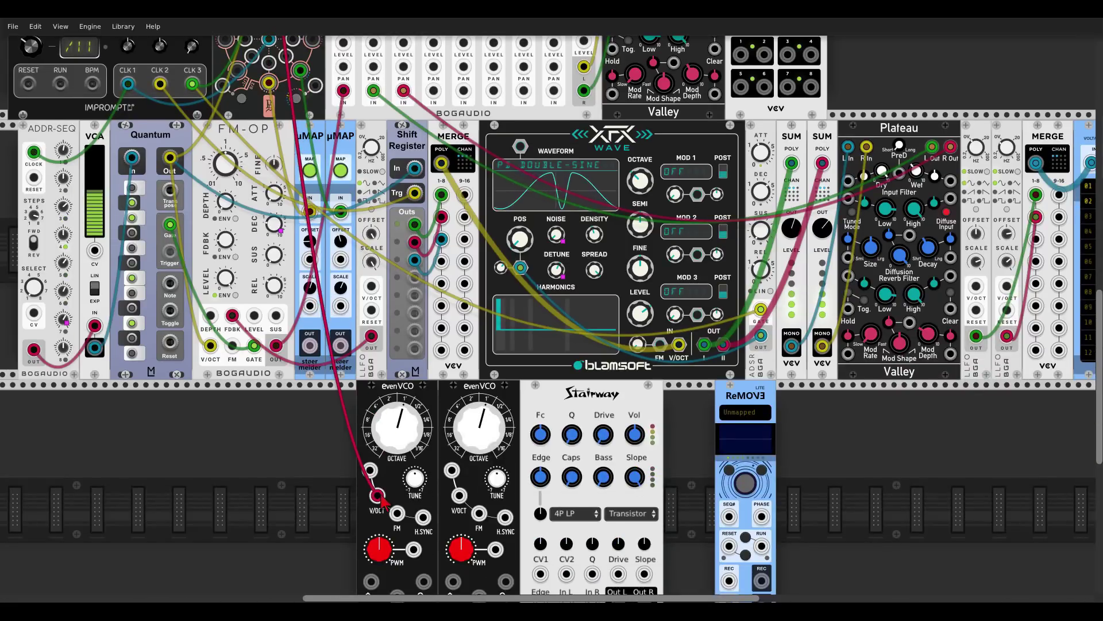
{"action": "scroll", "coordinate": [281, 102], "scroll_direction": "up", "scroll_amount": 5}
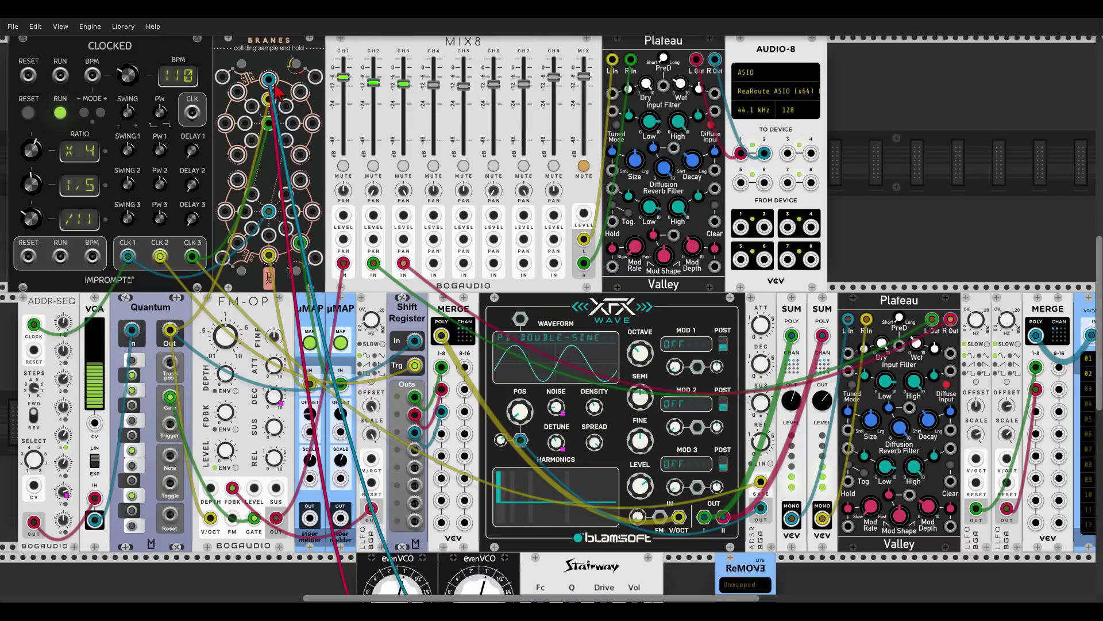
{"action": "scroll", "coordinate": [333, 389], "scroll_direction": "down", "scroll_amount": 7}
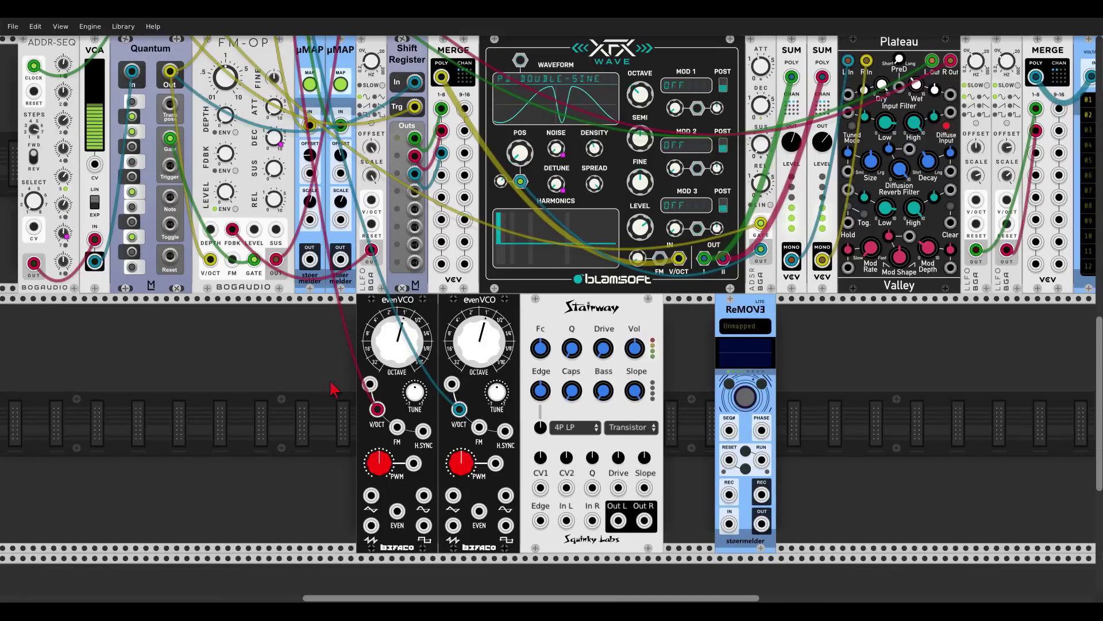
Patch the first evenVCO's saw to Stairway's In L and the second's sine to In R, and lower both Octave knobs.
{"action": "left_click_drag", "start_coordinate": [371, 525], "coordinate": [566, 520]}
{"action": "left_click_drag", "start_coordinate": [506, 495], "coordinate": [592, 520]}
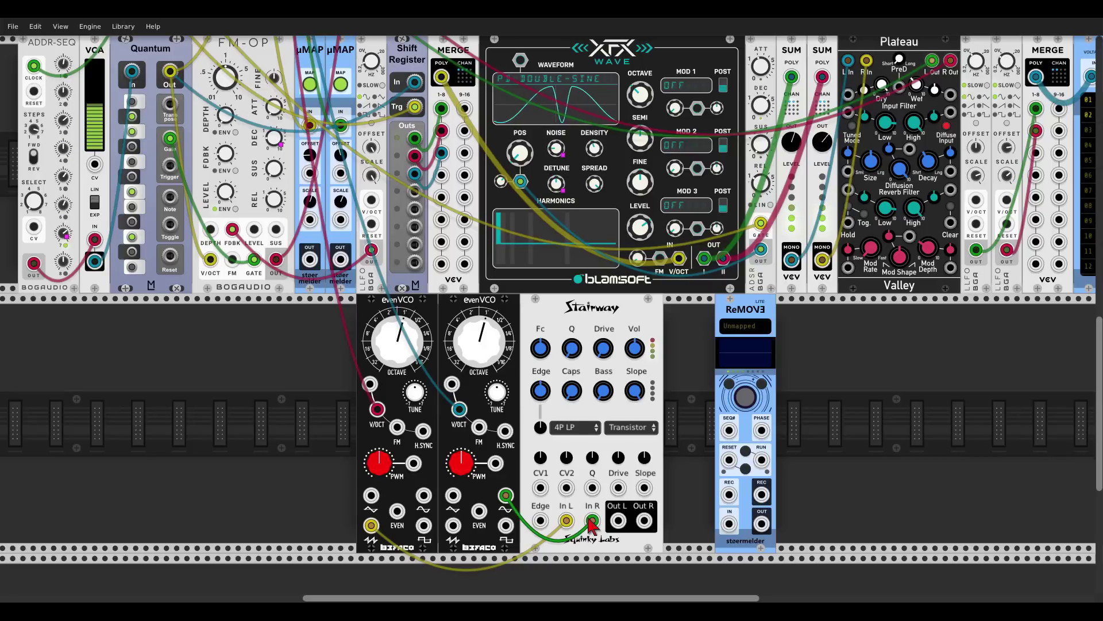
{"action": "left_click_drag", "start_coordinate": [402, 345], "coordinate": [402, 385]}
{"action": "left_click_drag", "start_coordinate": [478, 340], "coordinate": [479, 379]}
Patch Stairway's Out L and Out R to the inputs of MIX8 channels 4 and 5.
{"action": "left_click_drag", "start_coordinate": [618, 521], "coordinate": [464, 134]}
{"action": "scroll", "coordinate": [495, 189], "scroll_direction": "down", "scroll_amount": 2}
{"action": "scroll", "coordinate": [499, 201], "scroll_direction": "up", "scroll_amount": 4}
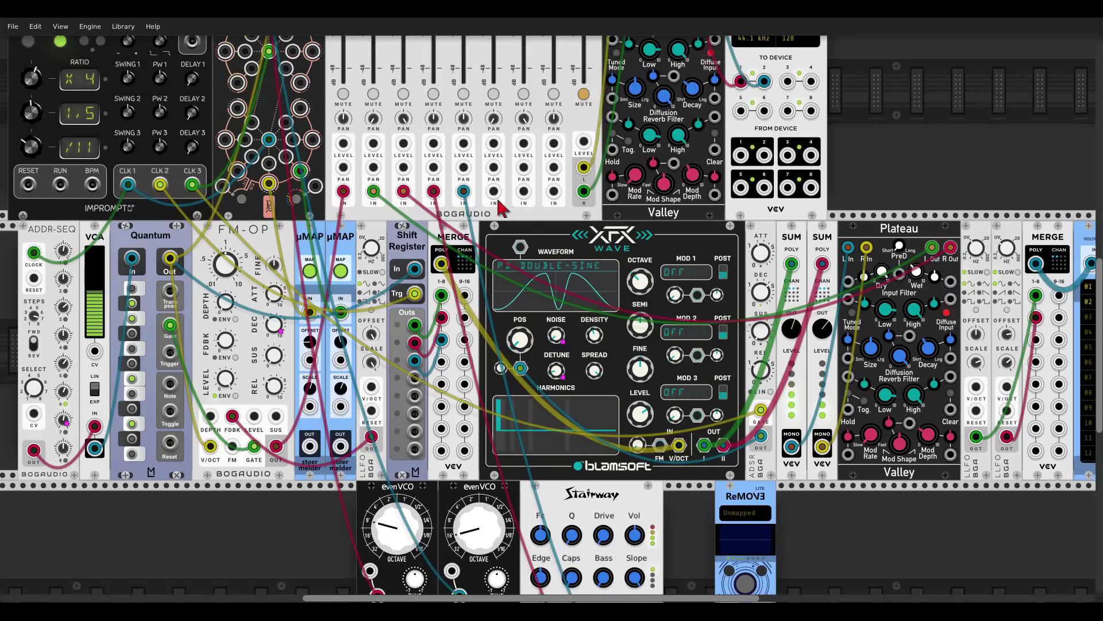
Solo MIX8 channels 4 and 5 and unmute the MIX output.
{"action": "left_click", "coordinate": [434, 93]}
{"action": "left_click", "coordinate": [463, 94]}
{"action": "left_click", "coordinate": [583, 94]}
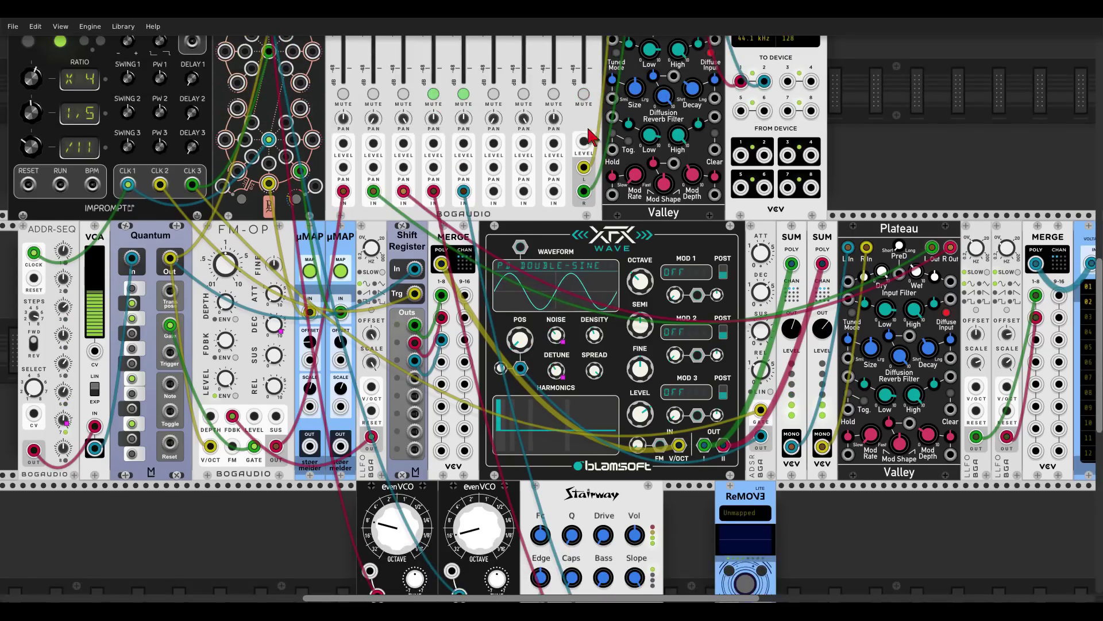
Turn up Q, Drive and Bass on Stairway and try out its Fc knob.
{"action": "scroll", "coordinate": [589, 138], "scroll_direction": "down", "scroll_amount": 4}
{"action": "scroll", "coordinate": [564, 356], "scroll_direction": "up", "scroll_amount": 5}
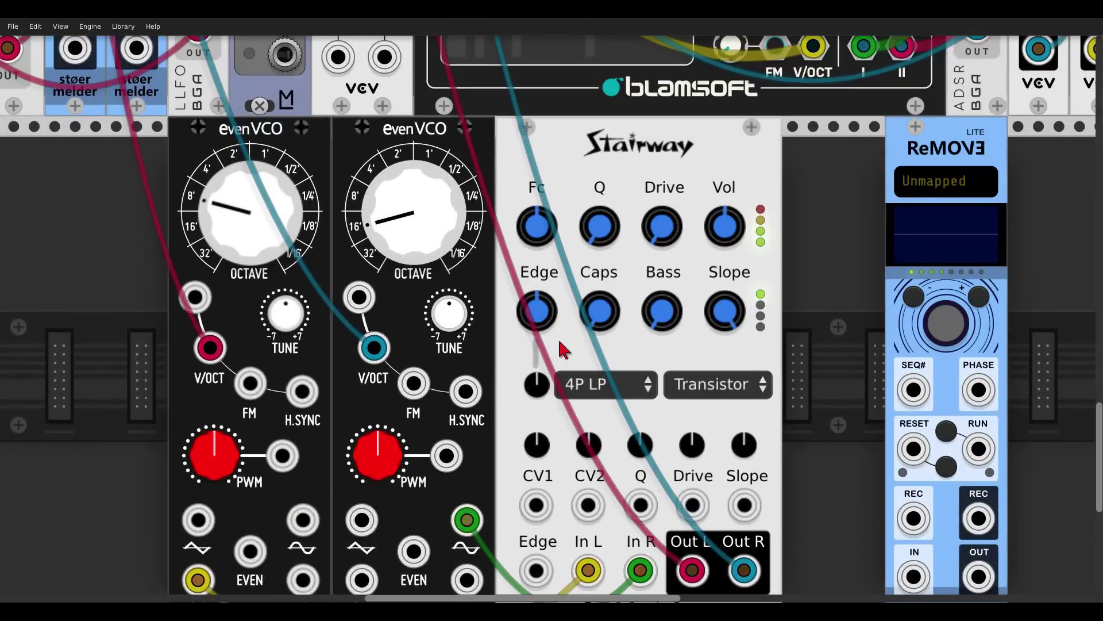
{"action": "scroll", "coordinate": [586, 241], "scroll_direction": "down", "scroll_amount": 1}
{"action": "scroll", "coordinate": [585, 199], "scroll_direction": "down", "scroll_amount": 2}
{"action": "left_click_drag", "start_coordinate": [556, 177], "coordinate": [556, 171]}
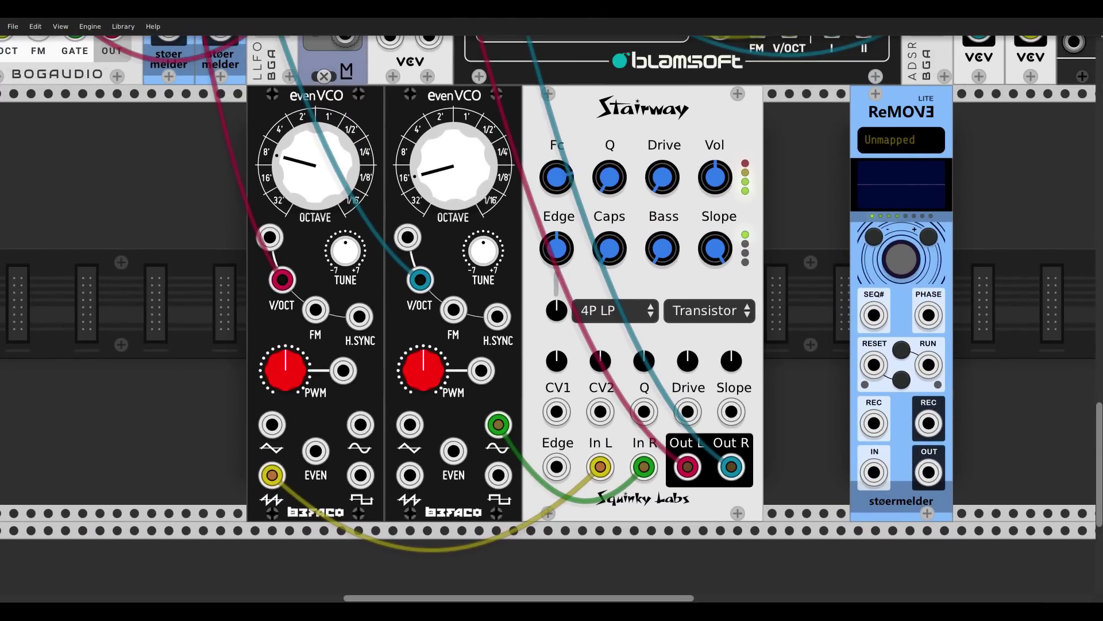
{"action": "left_click_drag", "start_coordinate": [557, 171], "coordinate": [601, 183]}
{"action": "left_click_drag", "start_coordinate": [654, 237], "coordinate": [653, 227]}
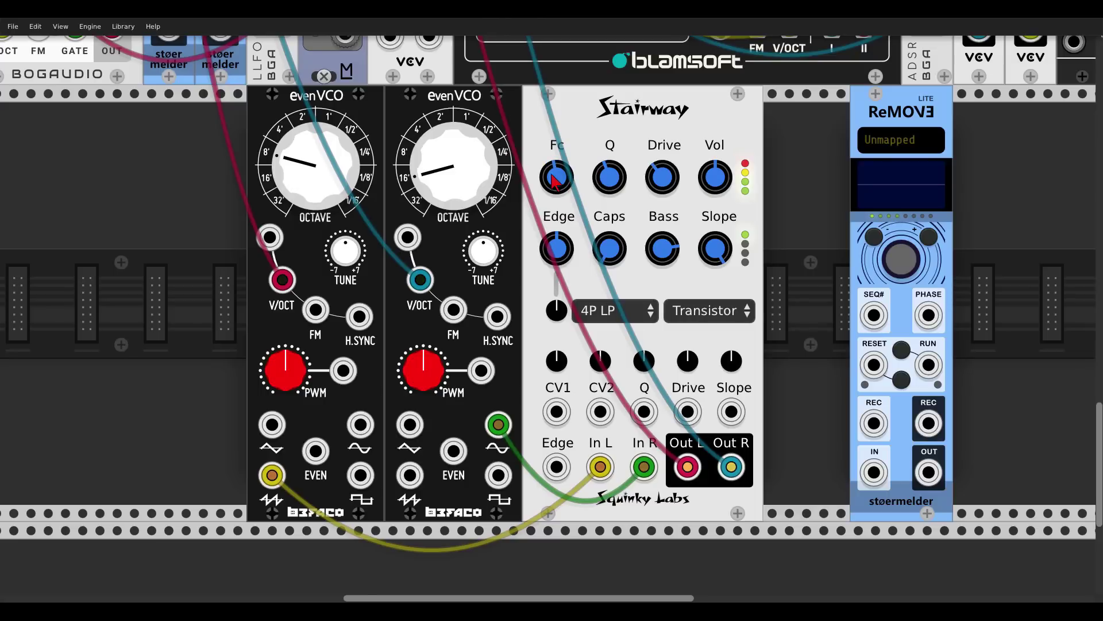
Add a Bogaudio Slew module to the rack directly before the first evenVCO.
{"action": "right_click", "coordinate": [227, 251]}
{"action": "type", "text": "slew"}
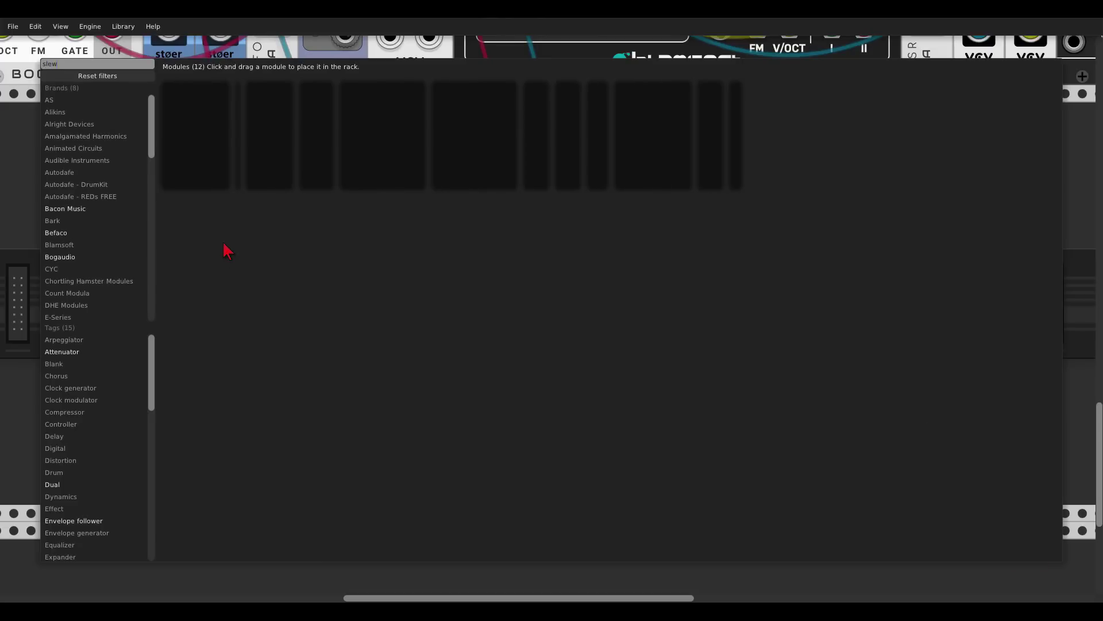
{"action": "left_click", "coordinate": [736, 135]}
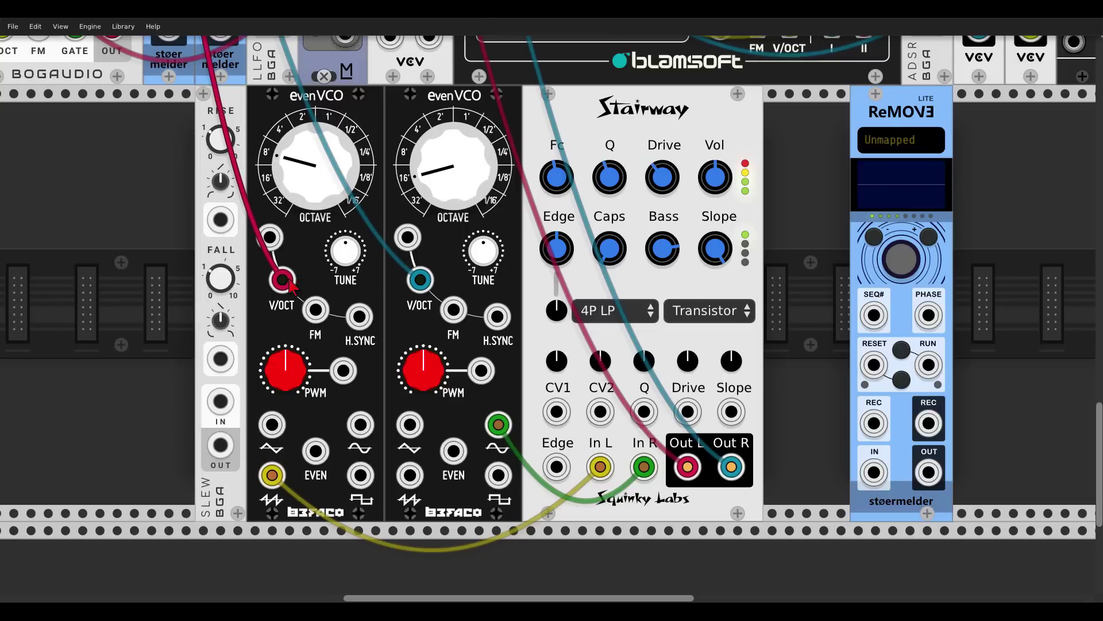
Move the first evenVCO's pitch cable to Slew's IN and patch Slew's OUT to both evenVCOs' V/OCT inputs.
{"action": "left_click_drag", "start_coordinate": [289, 281], "coordinate": [220, 401]}
{"action": "left_click_drag", "start_coordinate": [221, 444], "coordinate": [281, 280]}
{"action": "left_click_drag", "start_coordinate": [420, 280], "coordinate": [221, 445]}
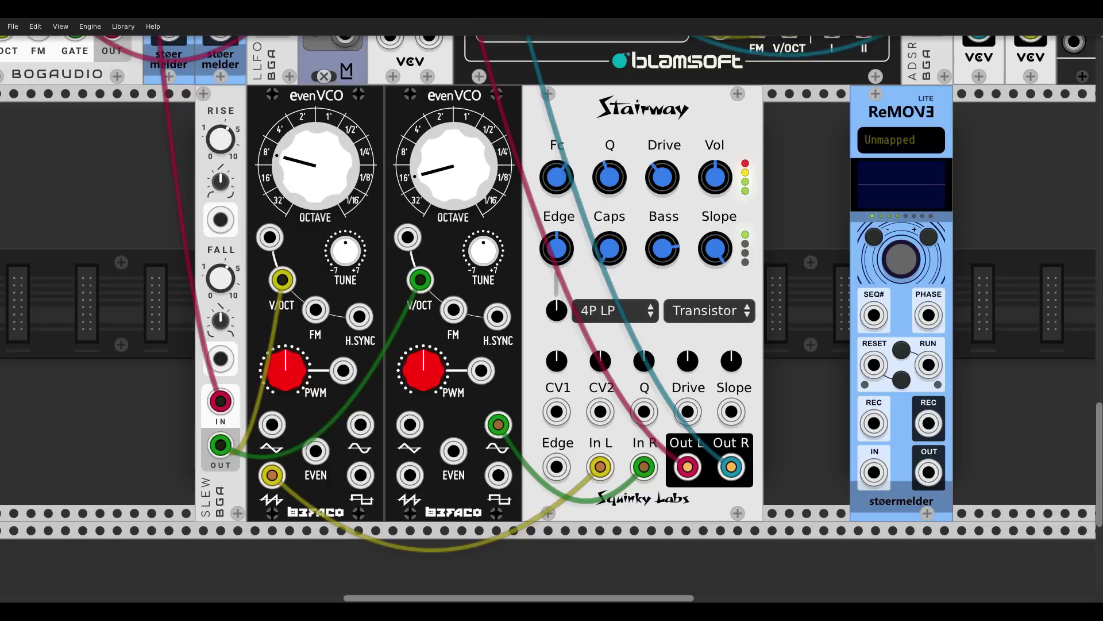
Examine ReMOVE Lite's options for number of sequences, sample rate, record mode, play mode and ports.
{"action": "scroll", "coordinate": [560, 191], "scroll_direction": "up", "scroll_amount": 15}
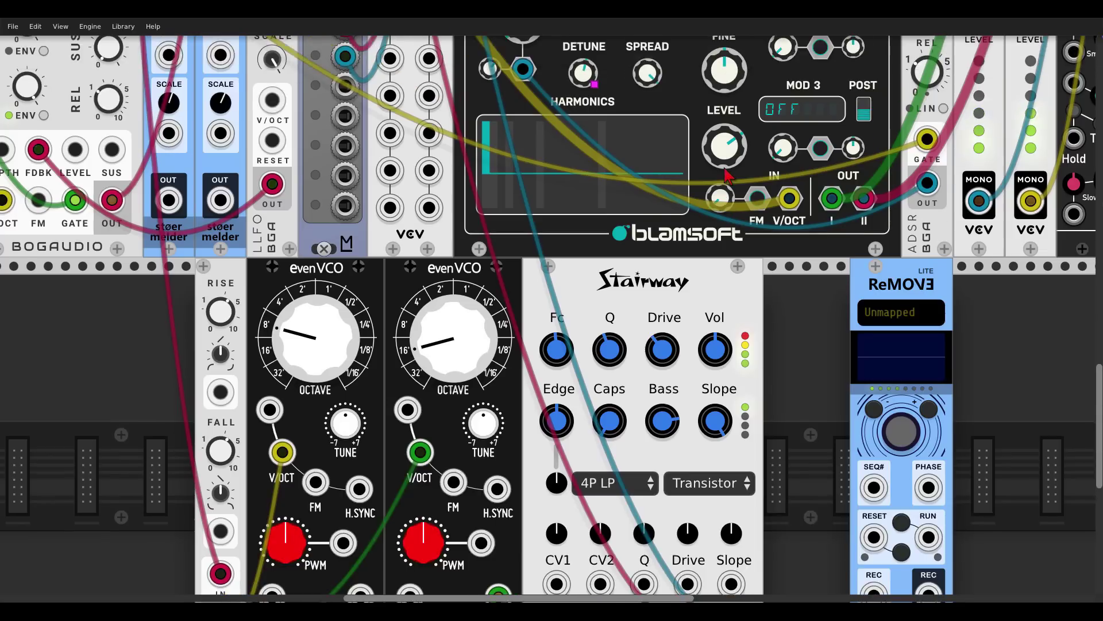
{"action": "scroll", "coordinate": [674, 107], "scroll_direction": "down", "scroll_amount": 15}
{"action": "scroll", "coordinate": [674, 107], "scroll_direction": "right", "scroll_amount": 5}
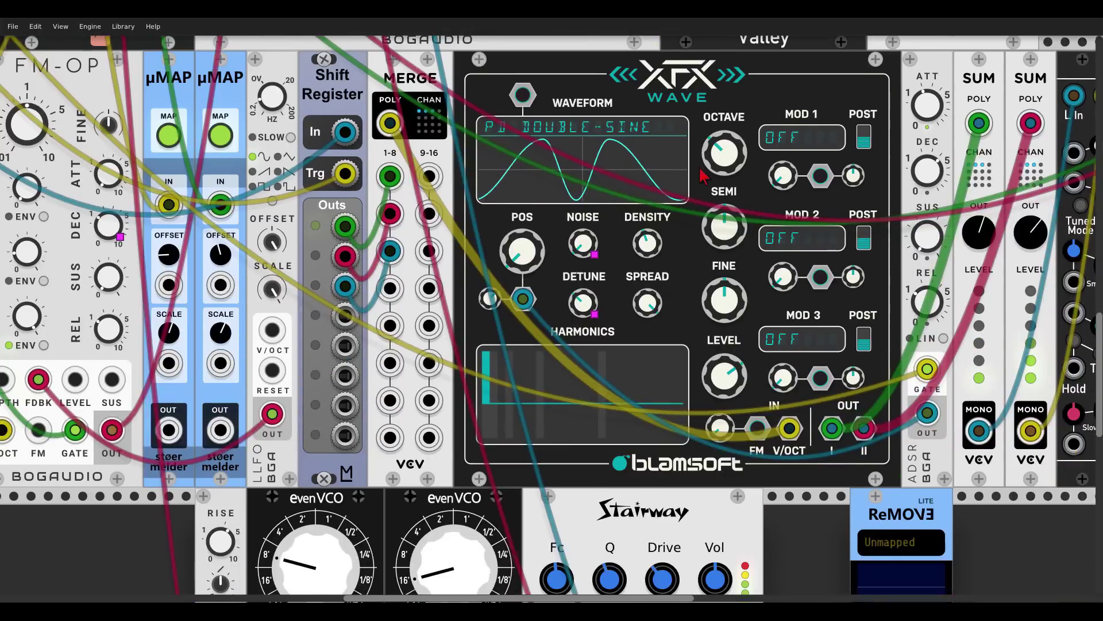
{"action": "scroll", "coordinate": [637, 183], "scroll_direction": "right", "scroll_amount": 2}
{"action": "scroll", "coordinate": [637, 183], "scroll_direction": "up", "scroll_amount": 1}
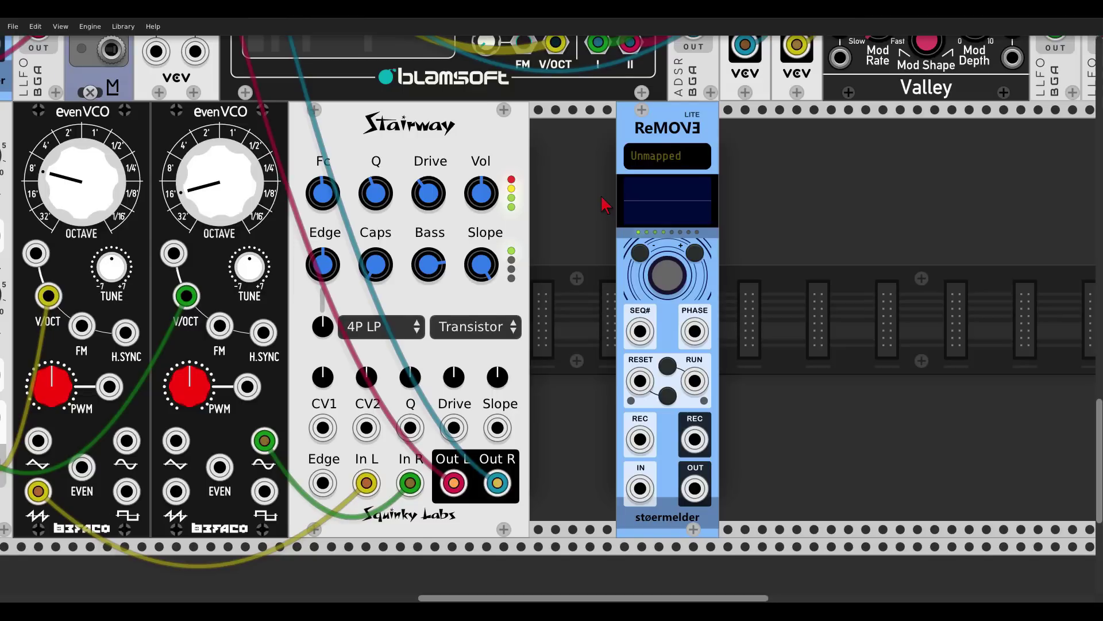
{"action": "right_click", "coordinate": [655, 127]}
{"action": "mouse_move", "coordinate": [735, 267]}
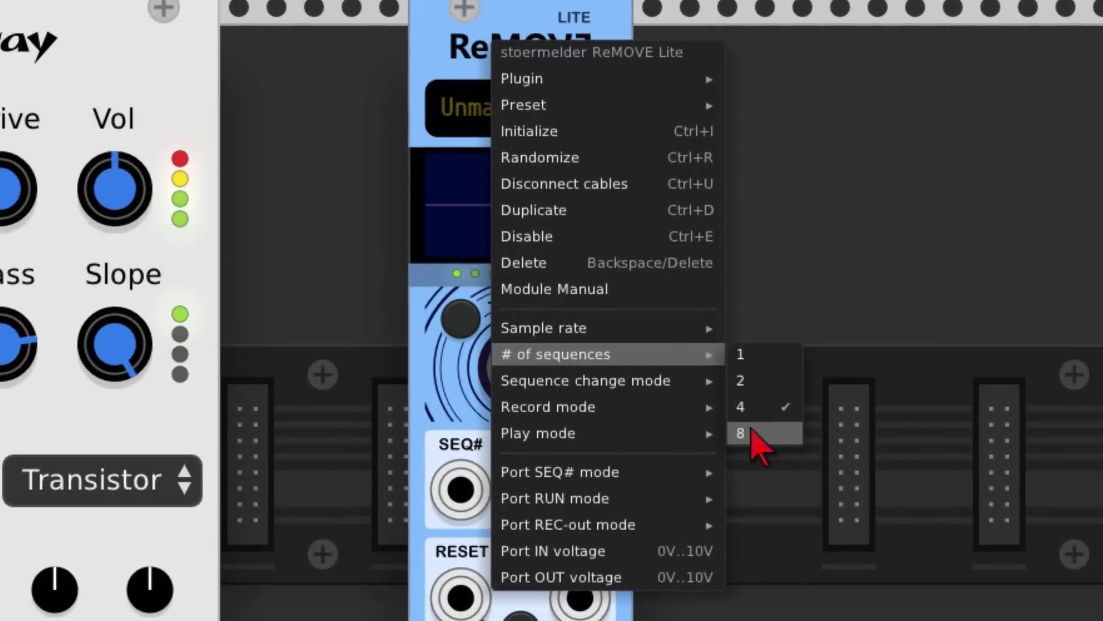
{"action": "mouse_move", "coordinate": [655, 326]}
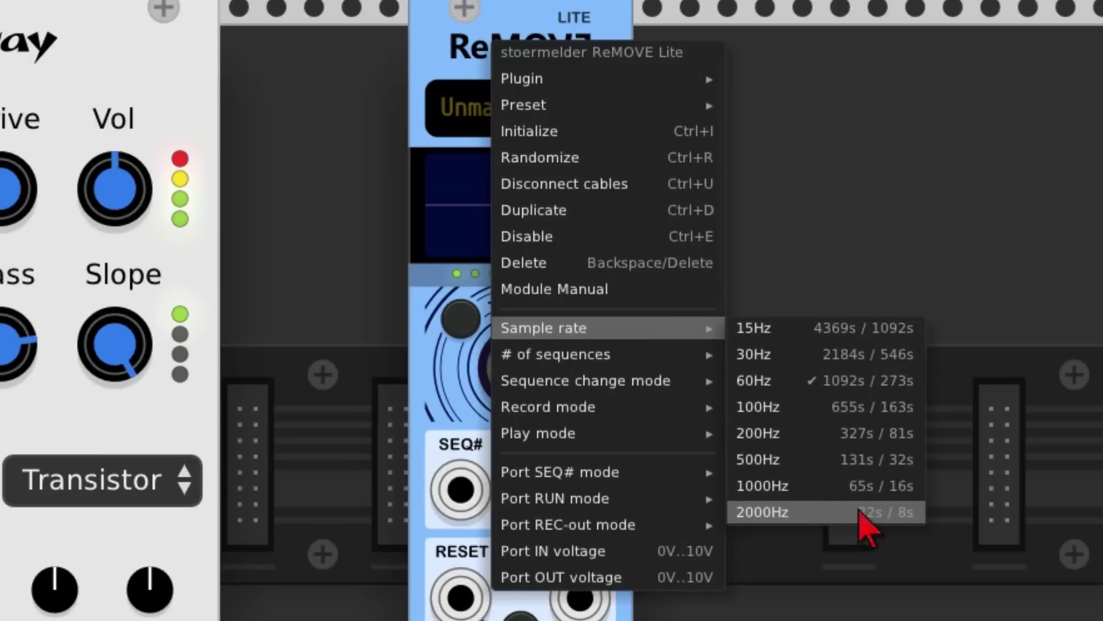
{"action": "mouse_move", "coordinate": [601, 415]}
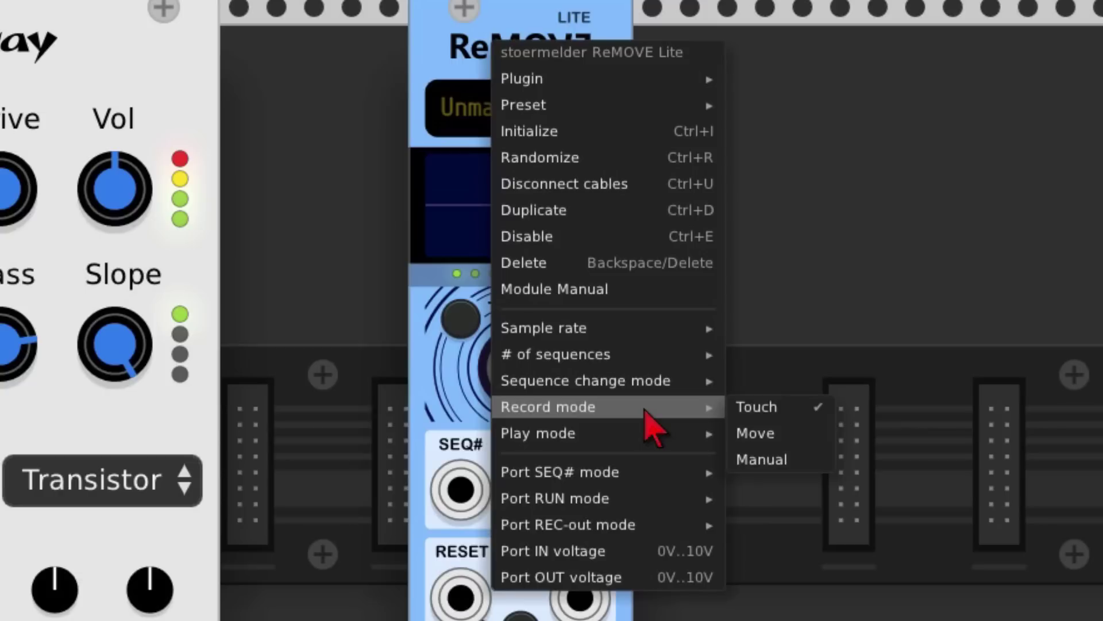
{"action": "mouse_move", "coordinate": [627, 435]}
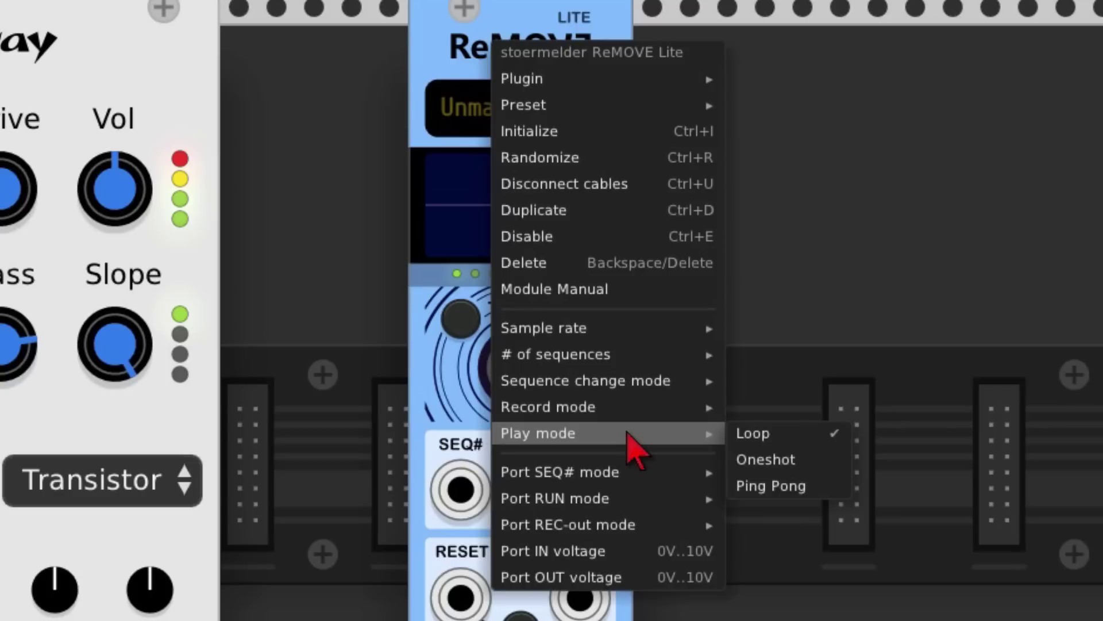
{"action": "mouse_move", "coordinate": [625, 535]}
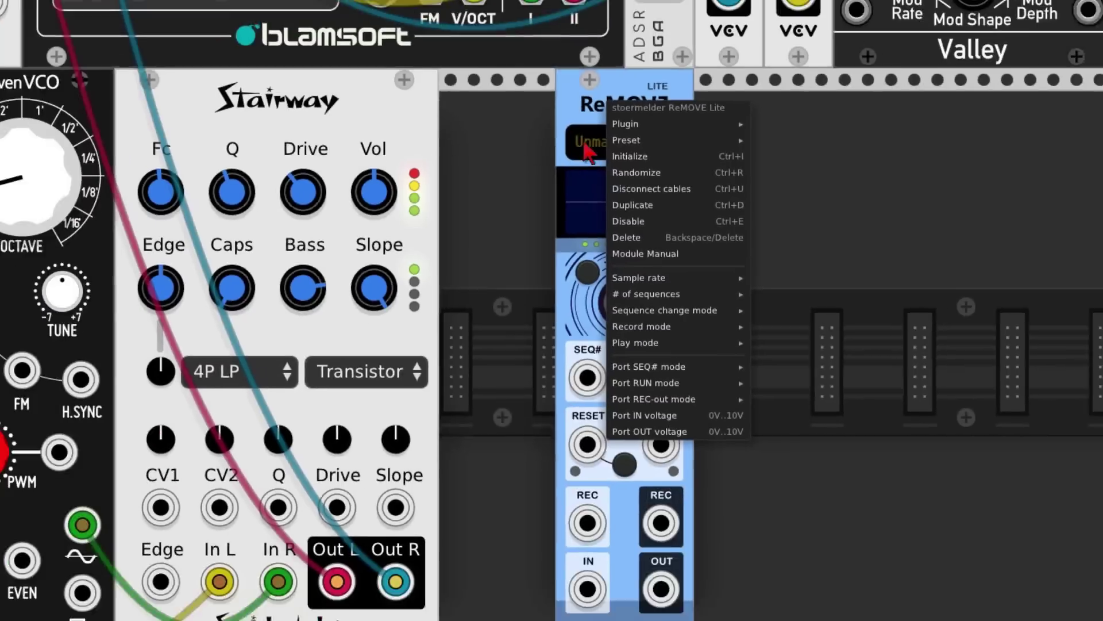
{"action": "left_click", "coordinate": [455, 69]}
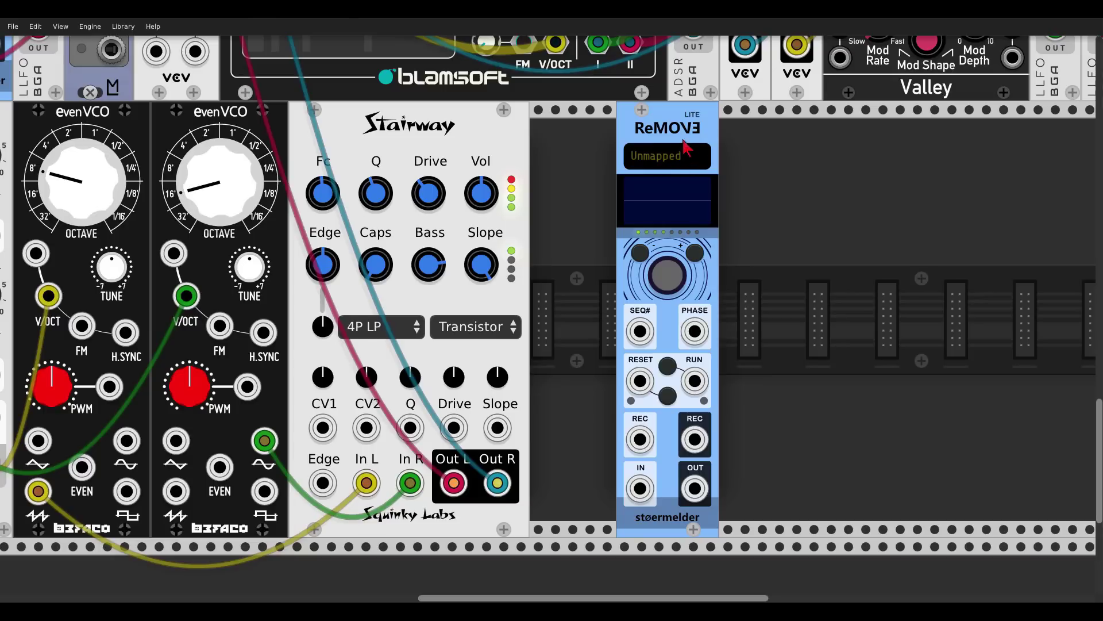
Map ReMOVE Lite to Stairway's Fc knob.
{"action": "left_click", "coordinate": [652, 160]}
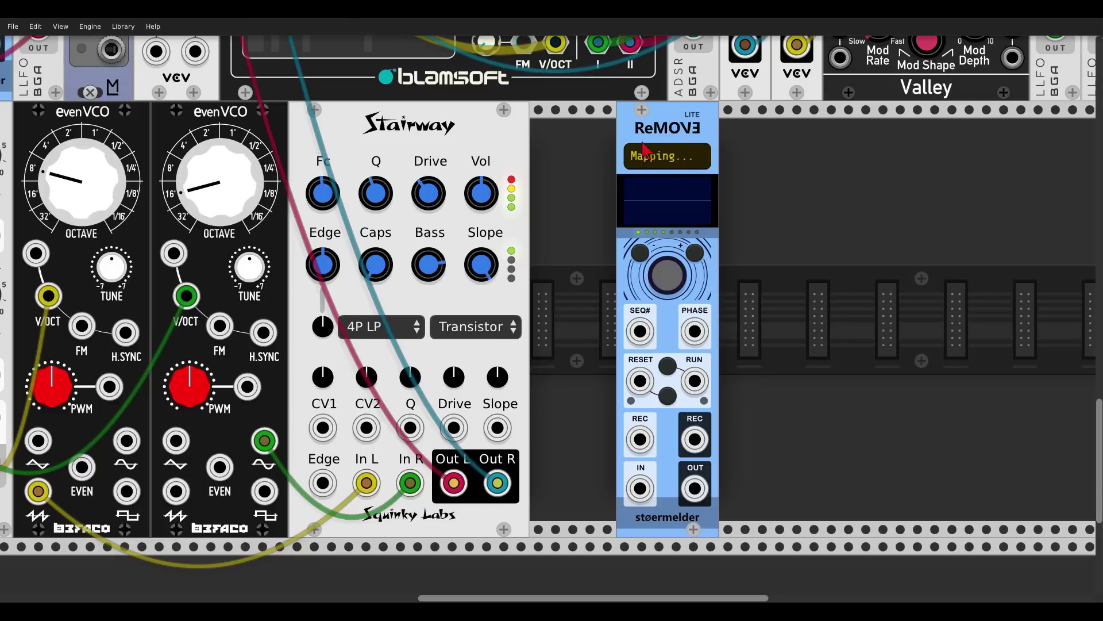
{"action": "left_click", "coordinate": [320, 195]}
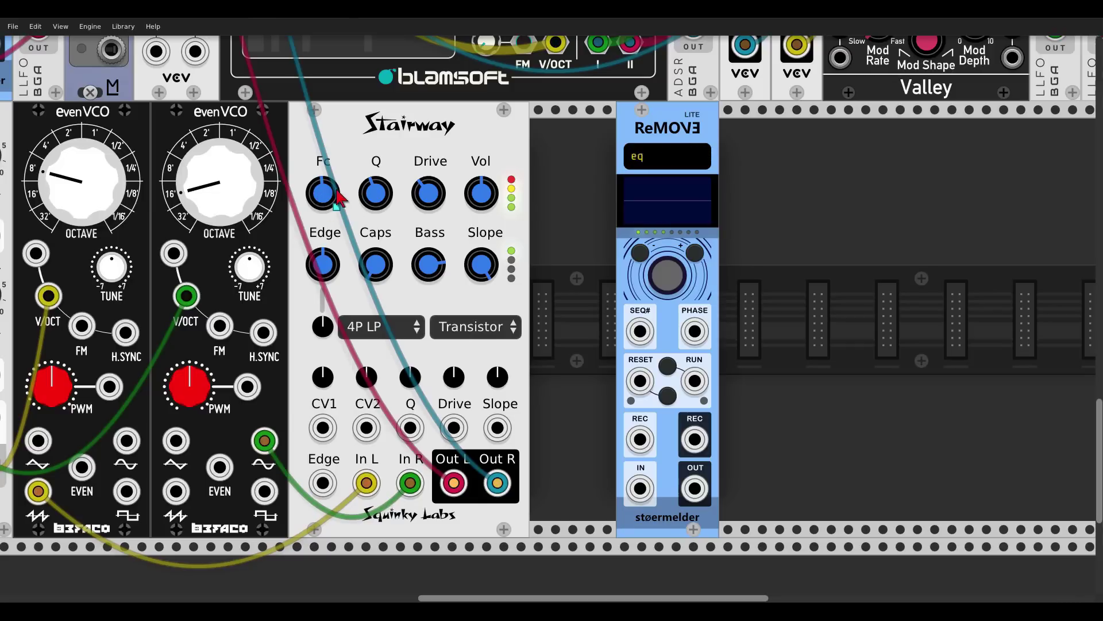
{"action": "scroll", "coordinate": [522, 161], "scroll_direction": "down", "scroll_amount": 5}
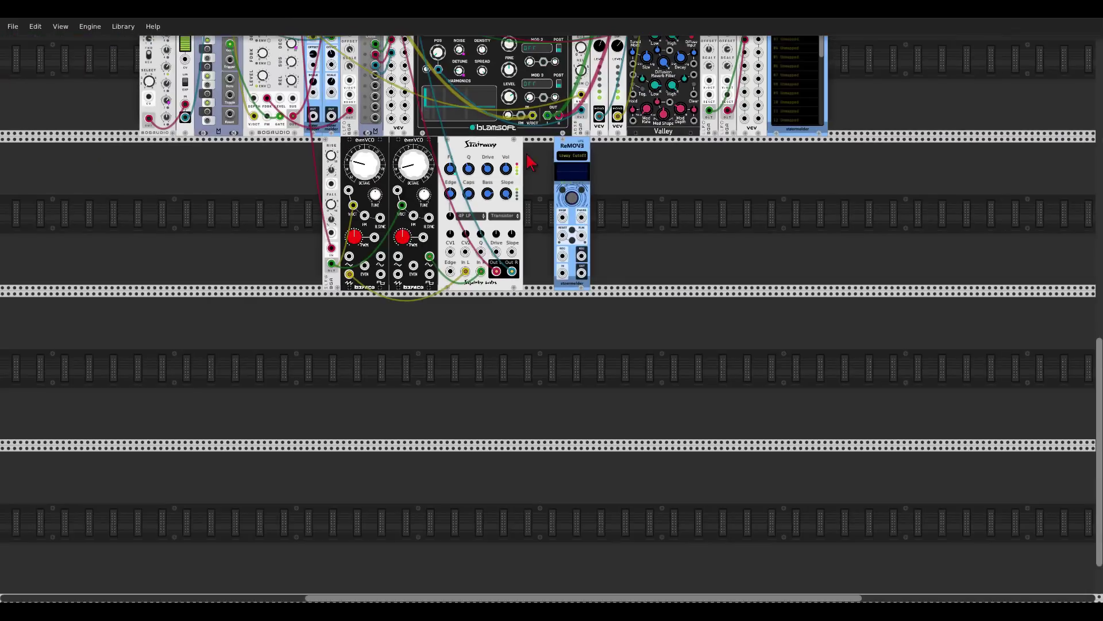
{"action": "scroll", "coordinate": [483, 129], "scroll_direction": "up", "scroll_amount": 2}
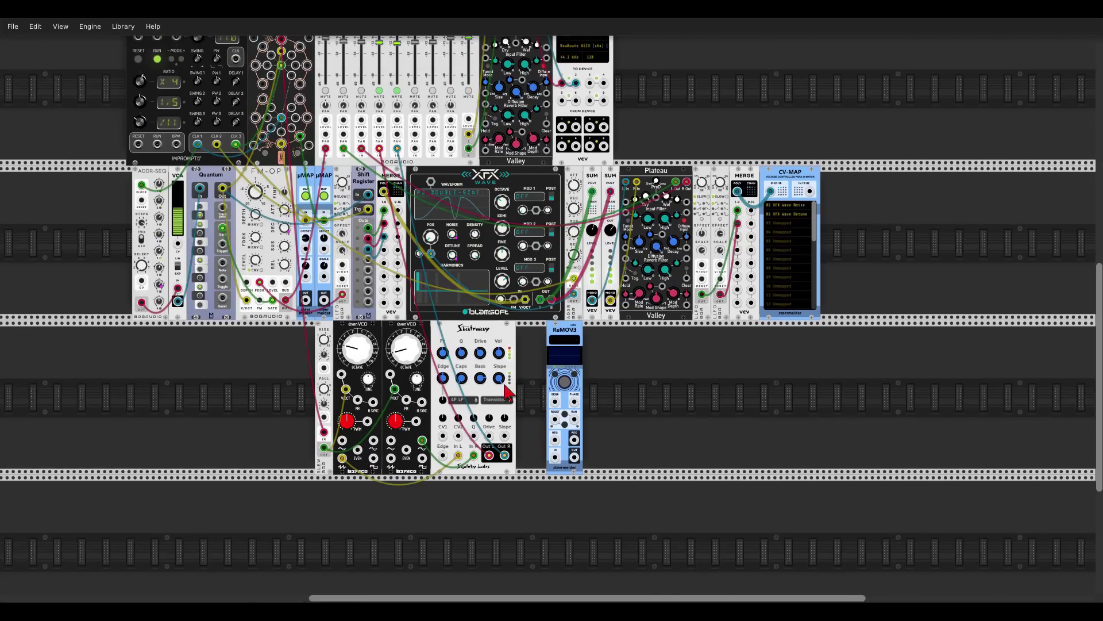
{"action": "scroll", "coordinate": [551, 312], "scroll_direction": "up", "scroll_amount": 3}
{"action": "scroll", "coordinate": [551, 312], "scroll_direction": "up", "scroll_amount": 3}
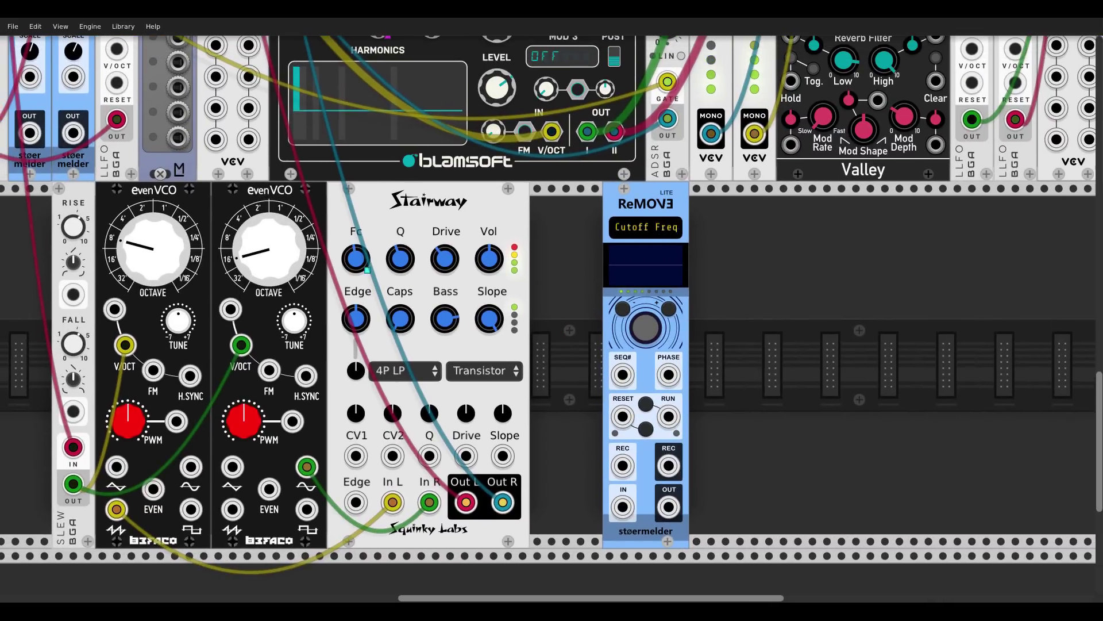
Record a movement of Stairway's Fc knob with ReMOVE Lite in Touch record mode and start its playback.
{"action": "right_click", "coordinate": [631, 210]}
{"action": "mouse_move", "coordinate": [643, 229]}
{"action": "mouse_move", "coordinate": [698, 377]}
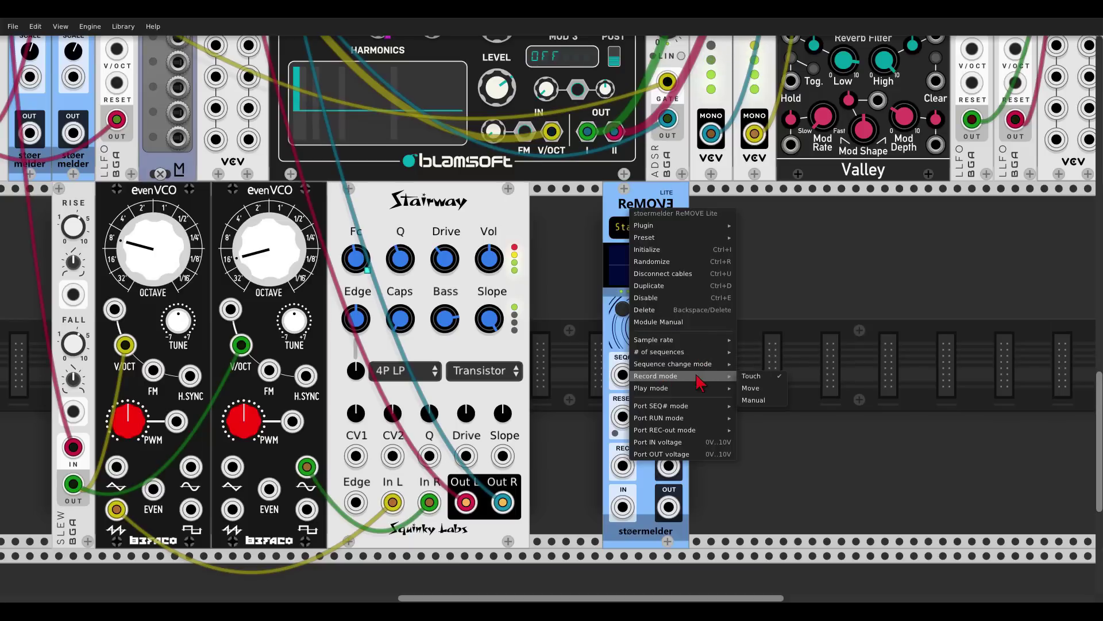
{"action": "left_click", "coordinate": [581, 295]}
{"action": "scroll", "coordinate": [581, 295], "scroll_direction": "up", "scroll_amount": 1}
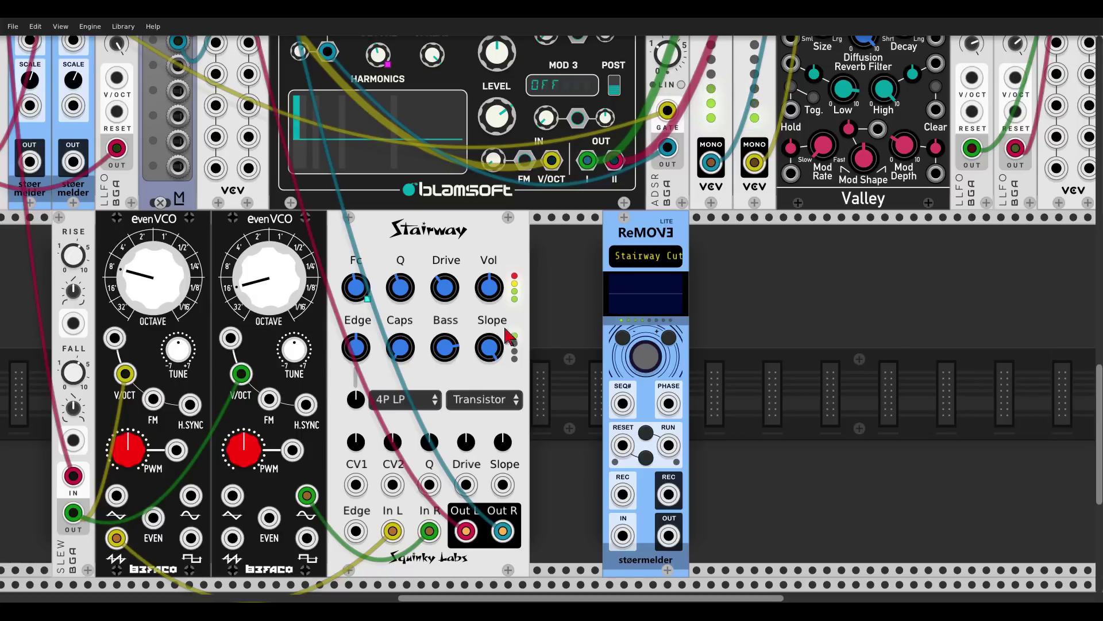
{"action": "left_click", "coordinate": [647, 356]}
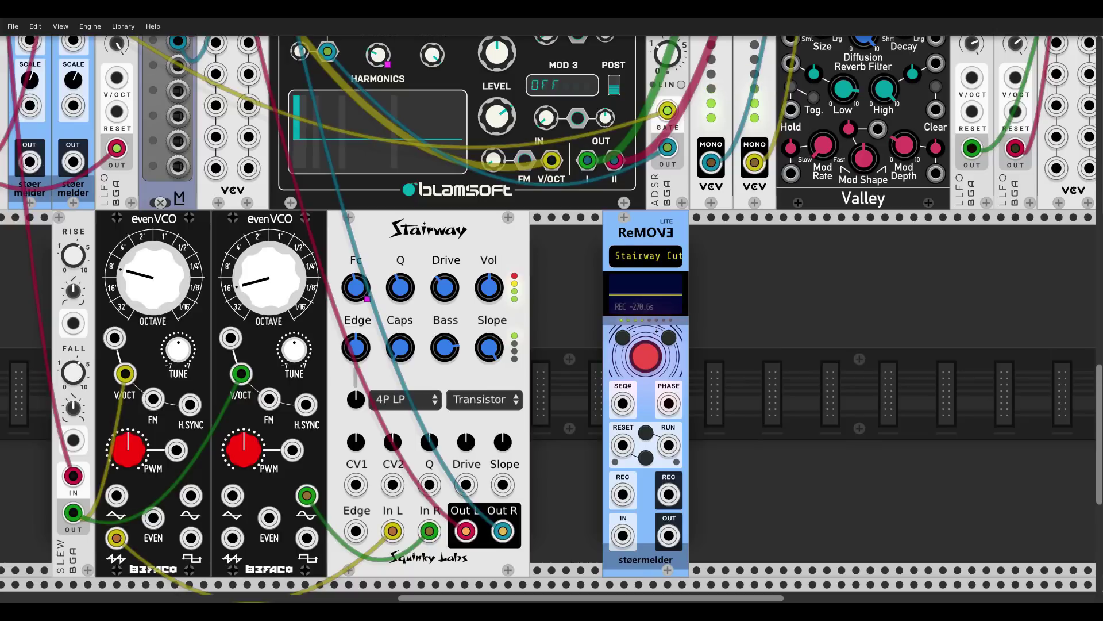
{"action": "left_click_drag", "start_coordinate": [356, 287], "coordinate": [356, 287]}
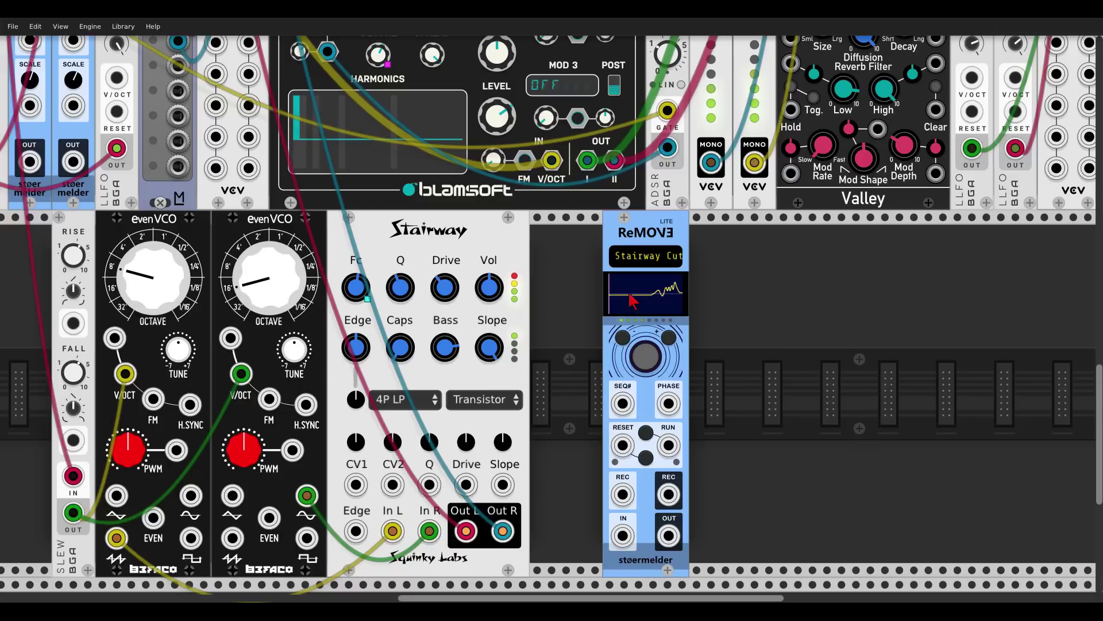
{"action": "left_click", "coordinate": [649, 444]}
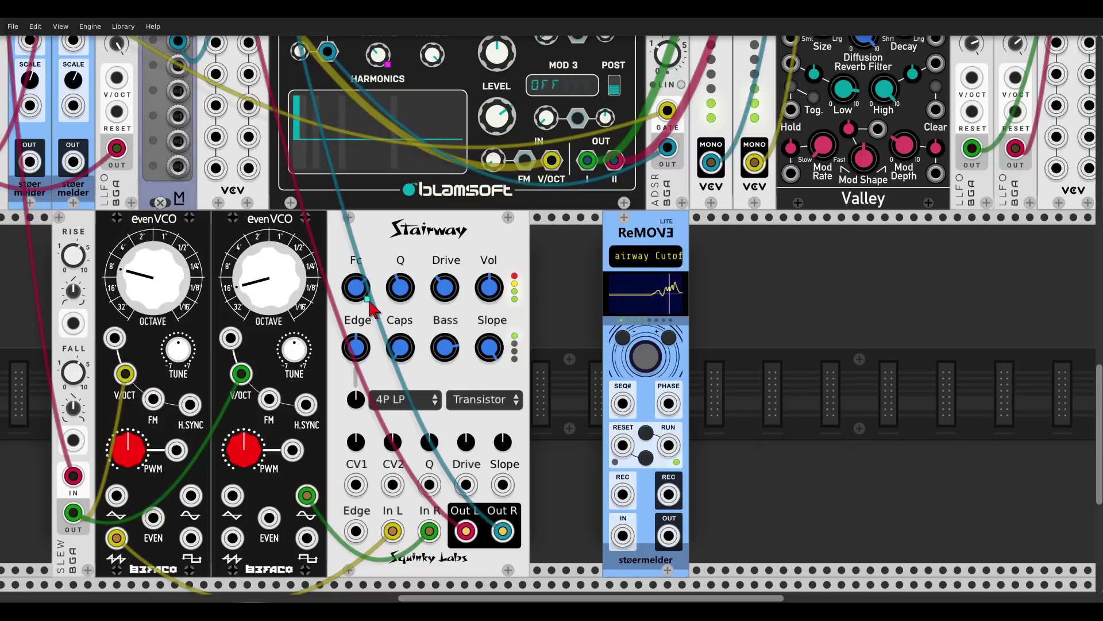
Set ReMOVE Lite's record mode to Move and record a new movement of Stairway's Fc knob.
{"action": "right_click", "coordinate": [648, 230]}
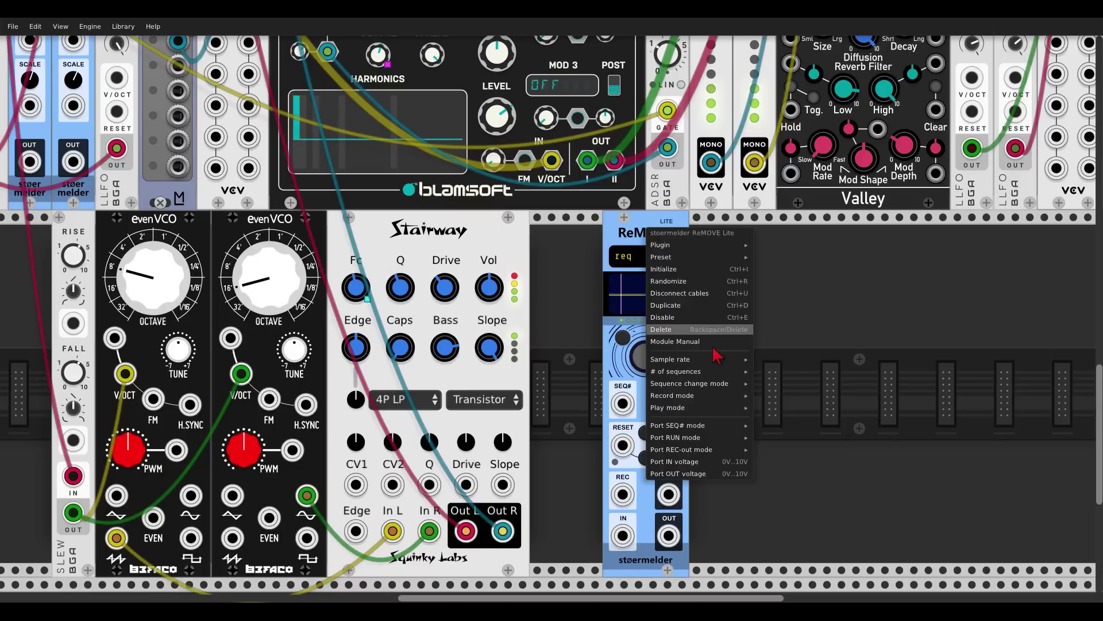
{"action": "mouse_move", "coordinate": [718, 396]}
{"action": "left_click", "coordinate": [768, 408]}
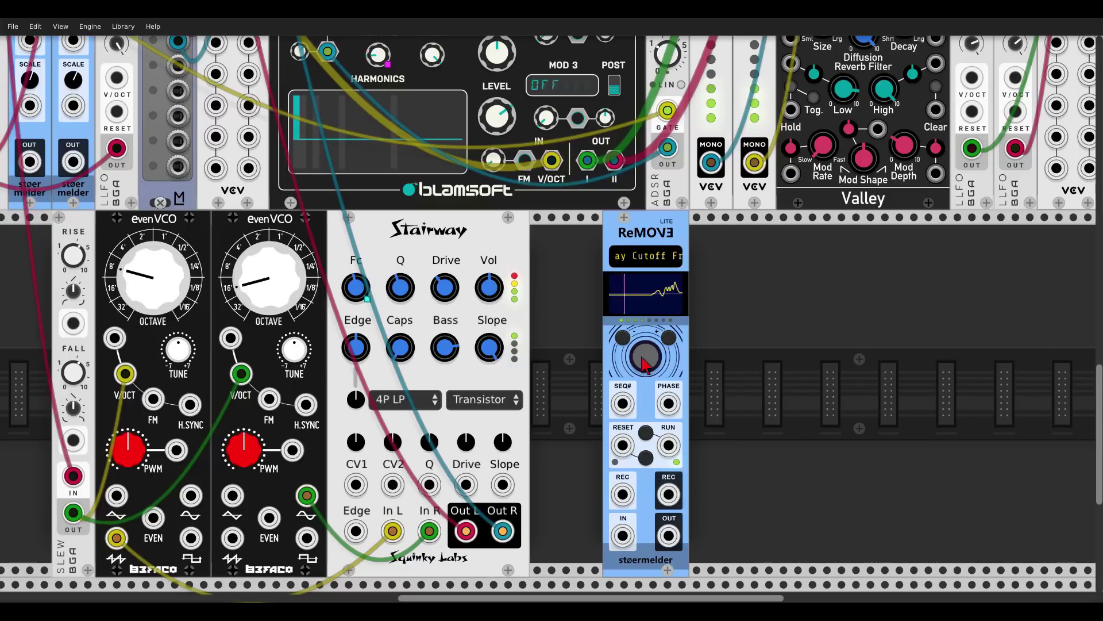
{"action": "left_click_drag", "start_coordinate": [356, 287], "coordinate": [356, 288]}
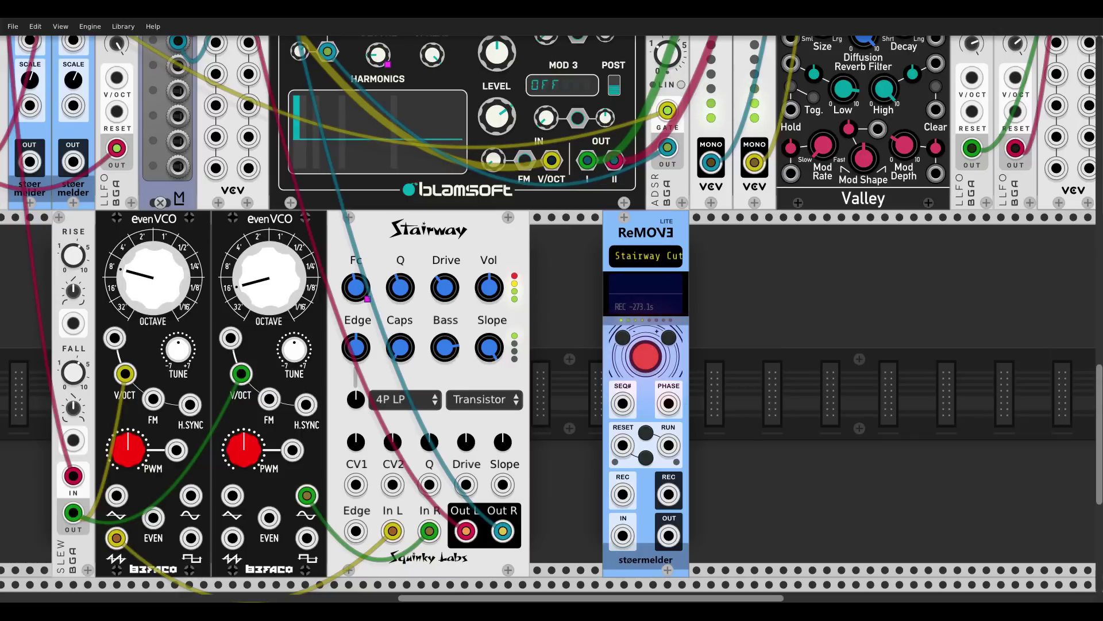
{"action": "left_click_drag", "start_coordinate": [357, 288], "coordinate": [362, 290]}
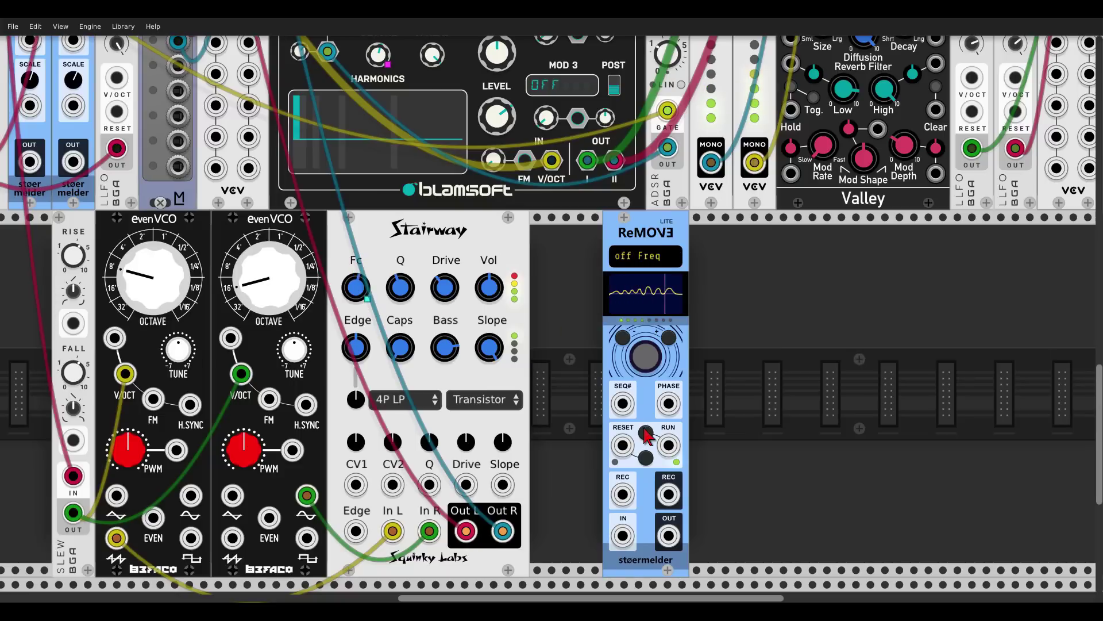
Set ReMOVE Lite's play mode to Ping Pong.
{"action": "right_click", "coordinate": [638, 244]}
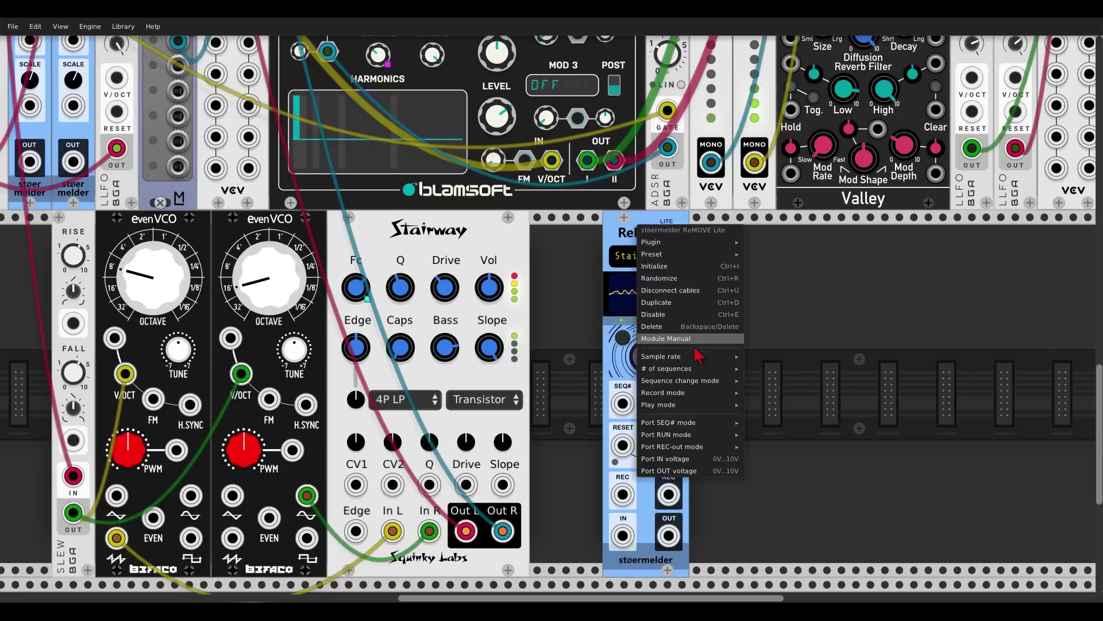
{"action": "mouse_move", "coordinate": [707, 406]}
{"action": "left_click", "coordinate": [755, 428]}
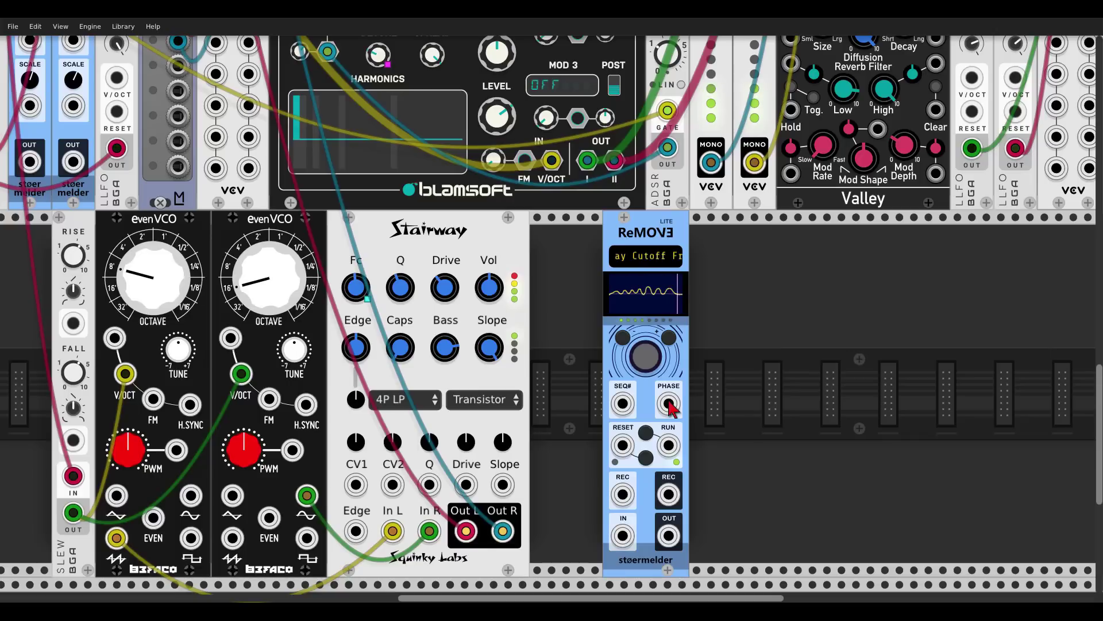
Try driving ReMOVE Lite's PHASE input from the output of the LLFO beside the Shift Register, and disconnect the cable again.
{"action": "left_click_drag", "start_coordinate": [669, 404], "coordinate": [117, 148]}
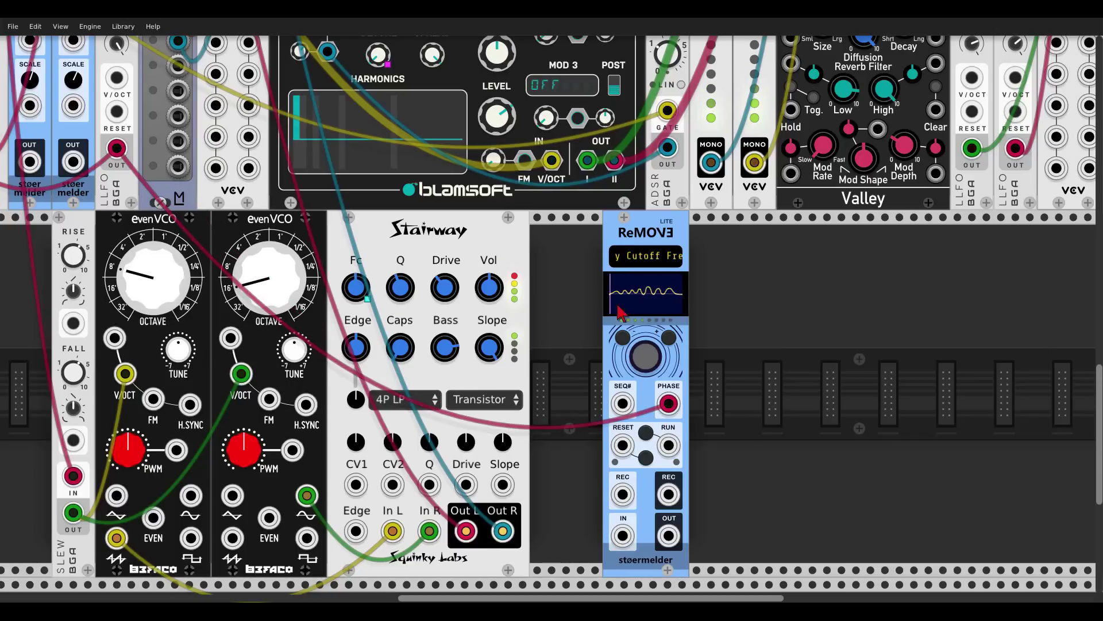
{"action": "scroll", "coordinate": [122, 110], "scroll_direction": "up", "scroll_amount": 3}
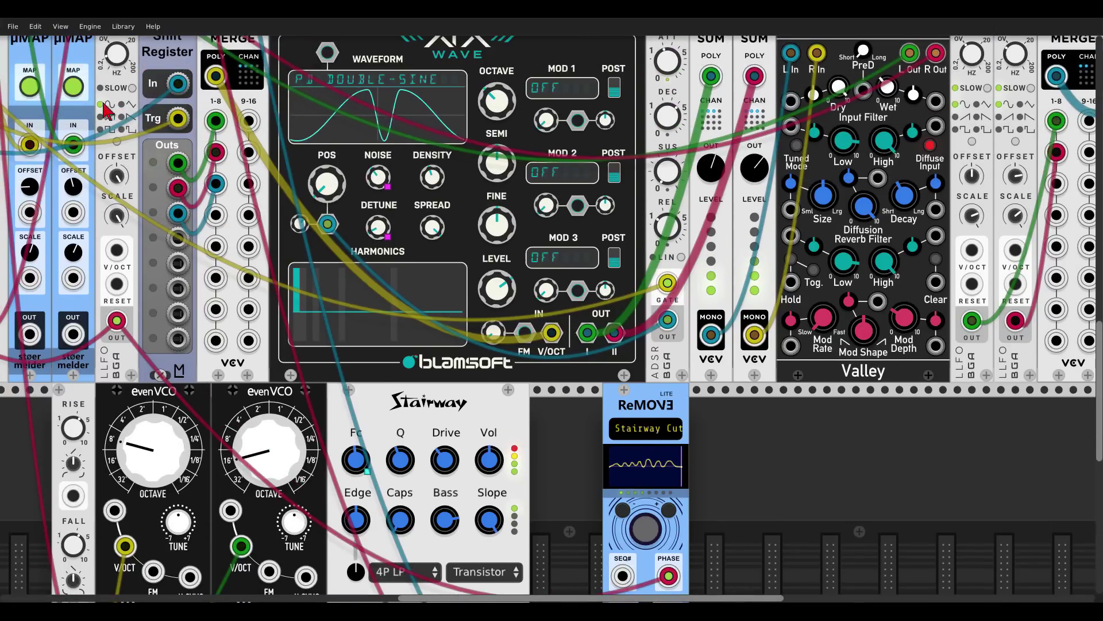
{"action": "scroll", "coordinate": [569, 379], "scroll_direction": "down", "scroll_amount": 3}
{"action": "scroll", "coordinate": [609, 368], "scroll_direction": "down", "scroll_amount": 1}
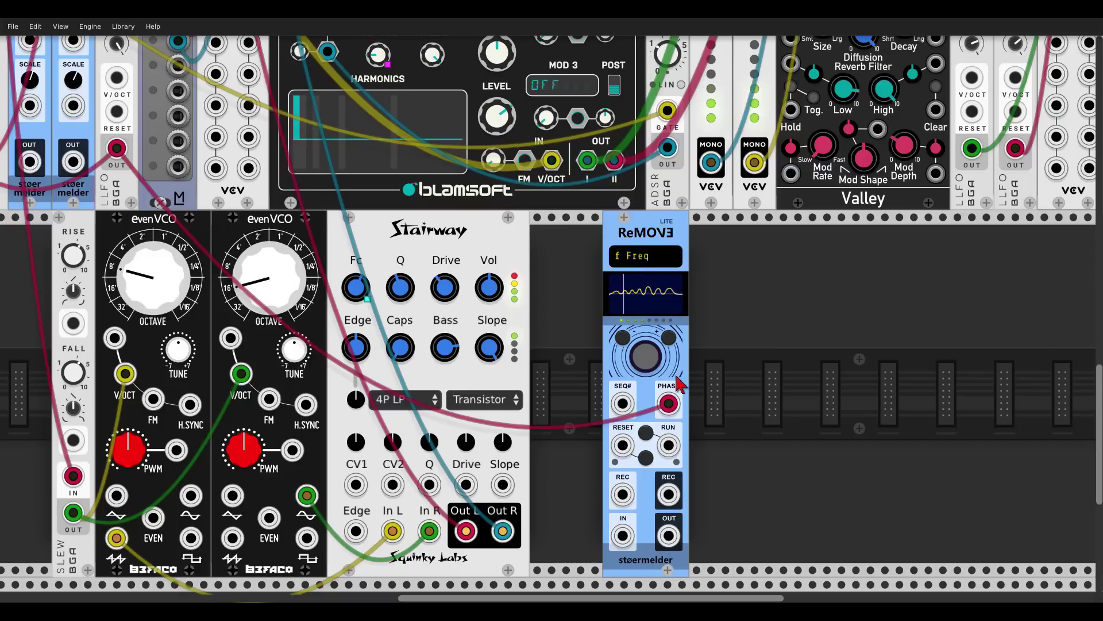
{"action": "left_click_drag", "start_coordinate": [669, 404], "coordinate": [675, 409]}
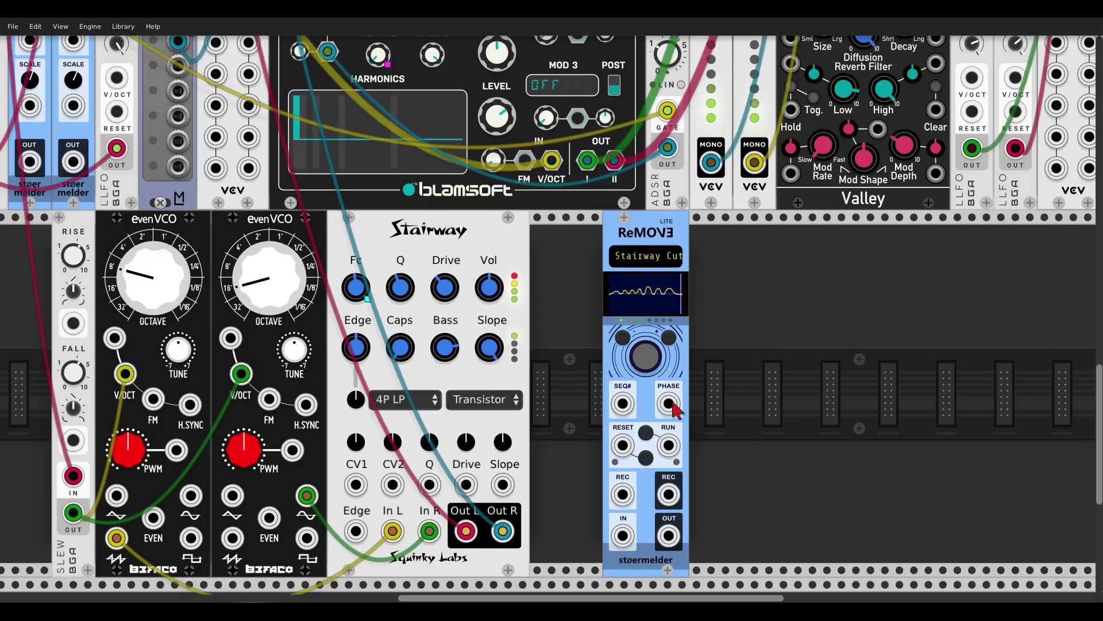
Set ReMOVE Lite's record mode to Manual and record another movement of Stairway's Fc knob.
{"action": "right_click", "coordinate": [625, 236]}
{"action": "mouse_move", "coordinate": [696, 401]}
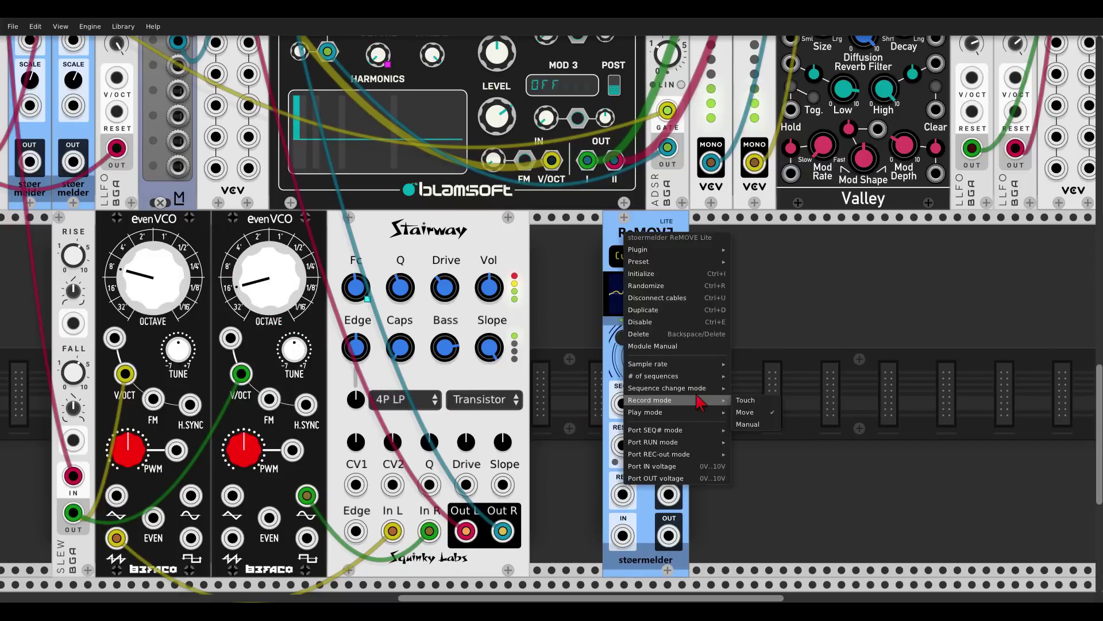
{"action": "left_click", "coordinate": [747, 426]}
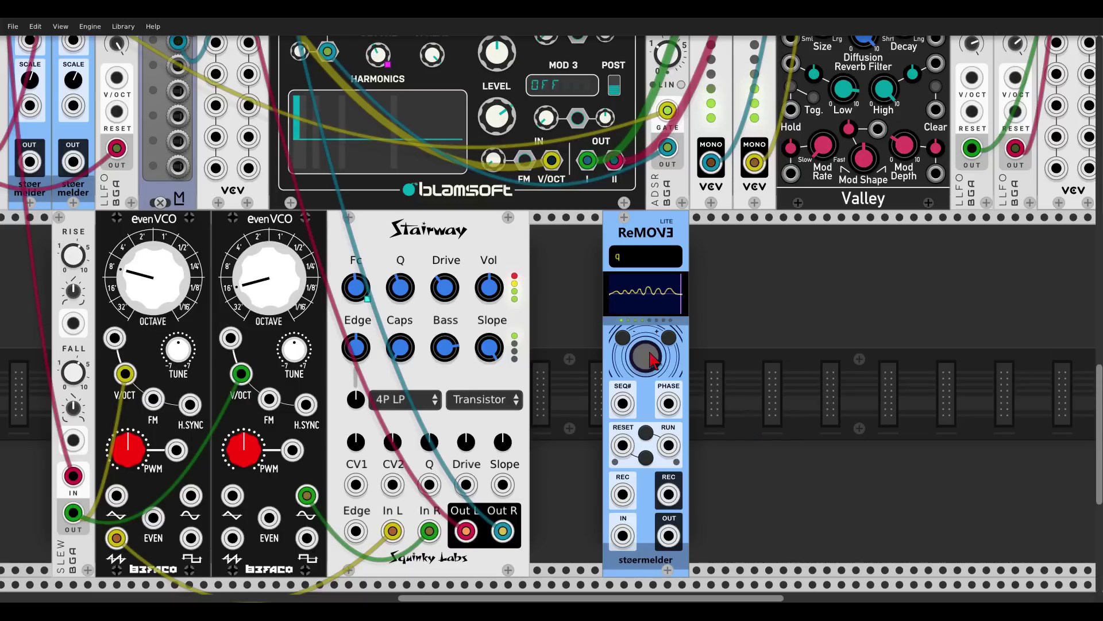
{"action": "mouse_move", "coordinate": [653, 361]}
{"action": "left_mouse_down"}
{"action": "mouse_move", "coordinate": [654, 351]}
{"action": "mouse_move", "coordinate": [654, 361]}
{"action": "left_mouse_up"}
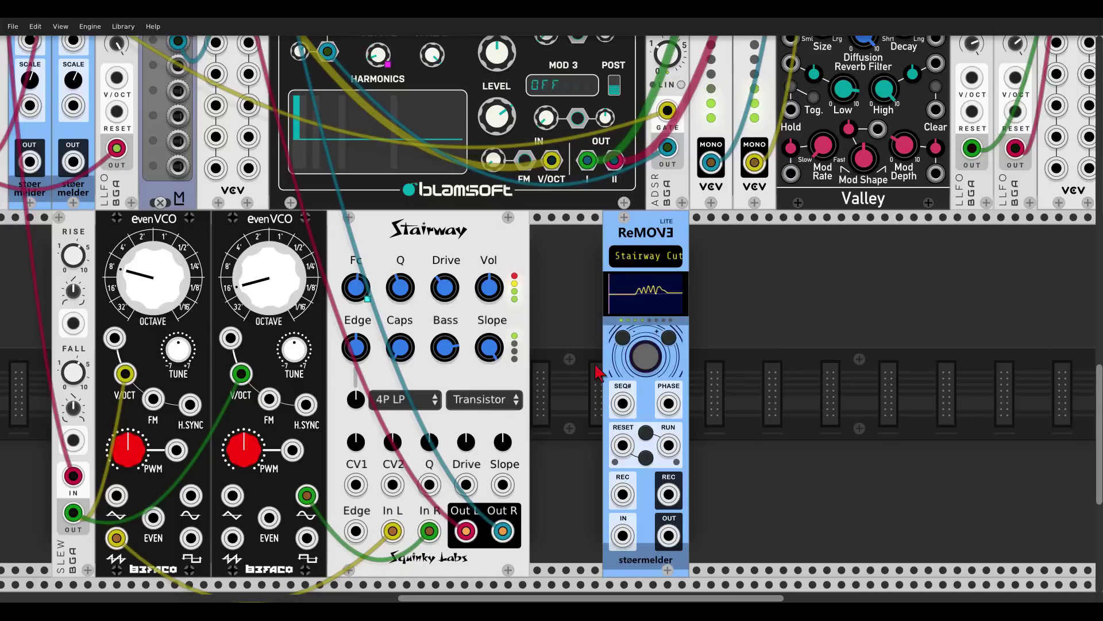
Set ReMOVE Lite's record mode to Move and record a new movement of Stairway's Fc knob.
{"action": "right_click", "coordinate": [630, 244]}
{"action": "mouse_move", "coordinate": [678, 400]}
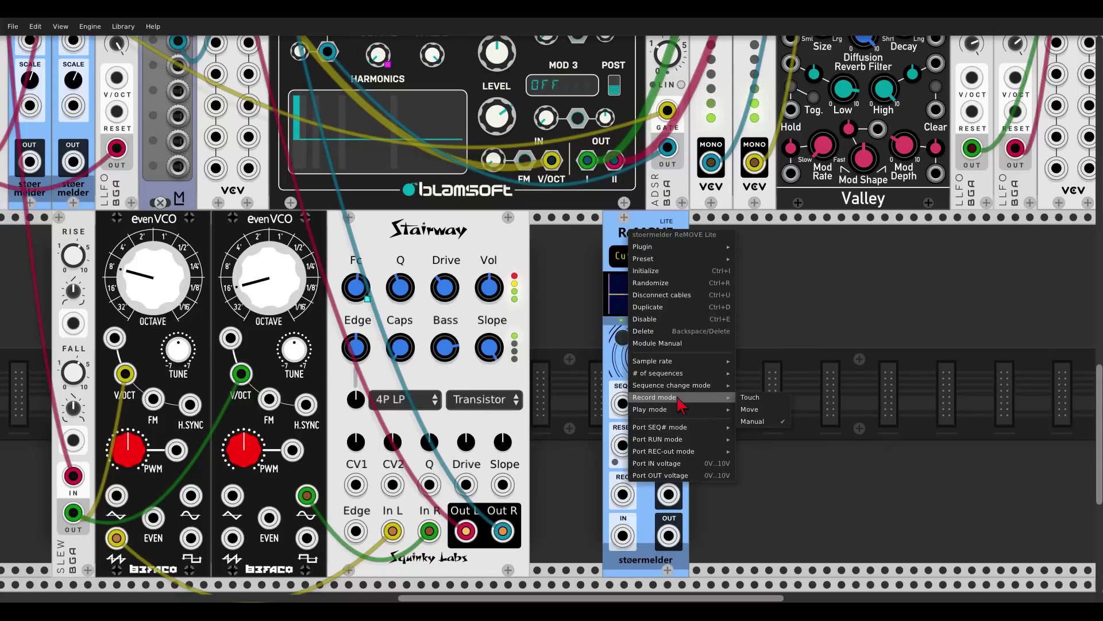
{"action": "left_click", "coordinate": [746, 409]}
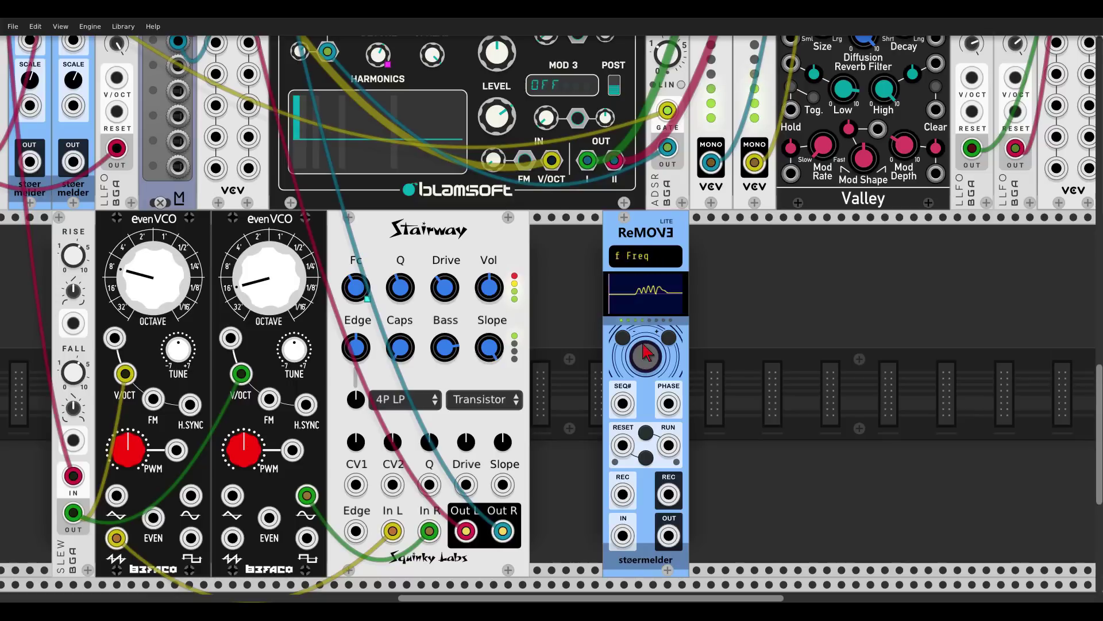
{"action": "left_click", "coordinate": [646, 361]}
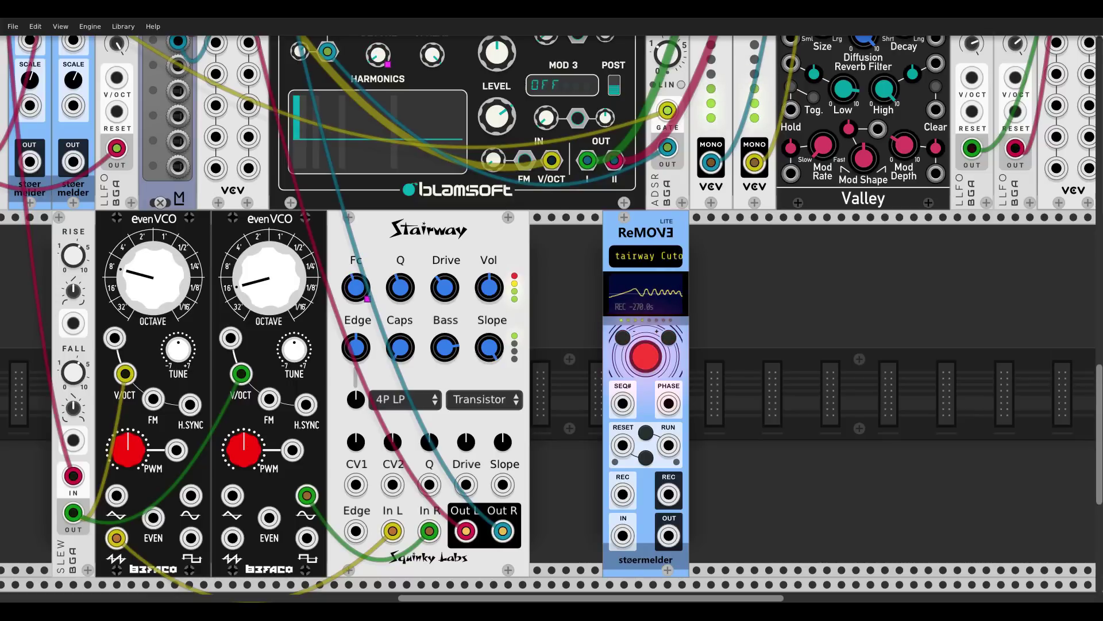
{"action": "left_click", "coordinate": [639, 354]}
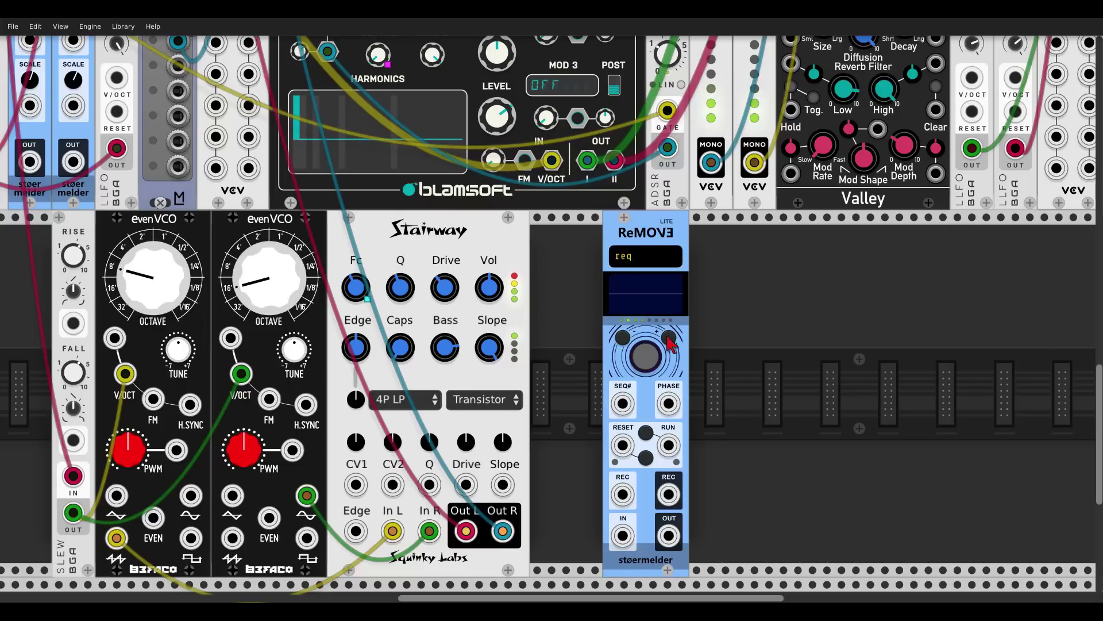
Record further Fc knob movements into ReMOVE Lite's following sequences, one movement per sequence.
{"action": "left_click", "coordinate": [648, 361]}
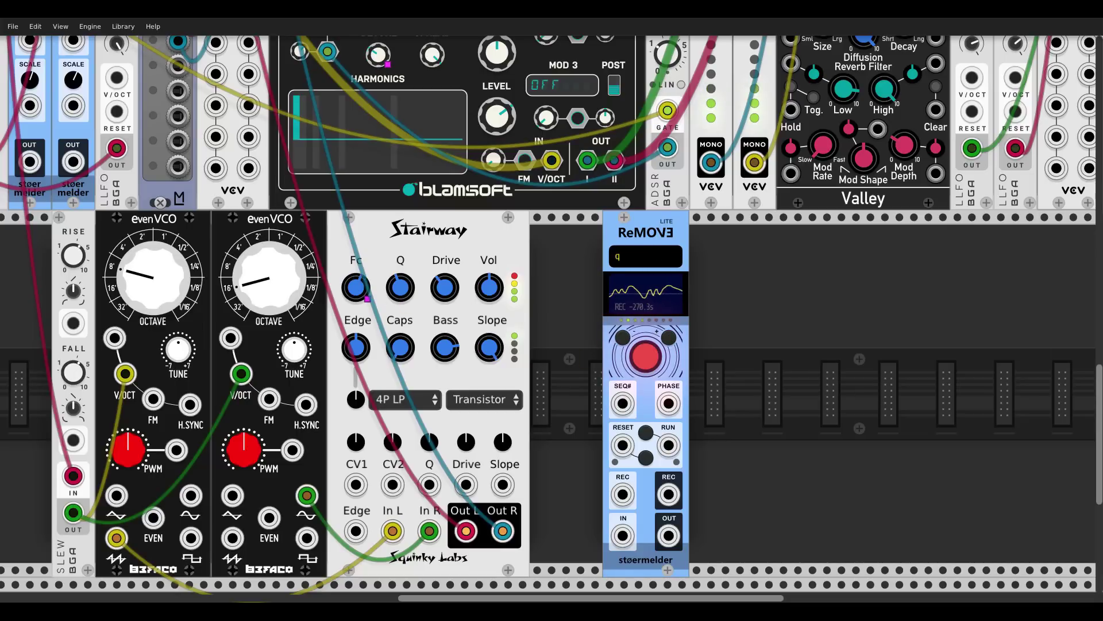
{"action": "left_click", "coordinate": [649, 339]}
{"action": "left_click", "coordinate": [644, 352]}
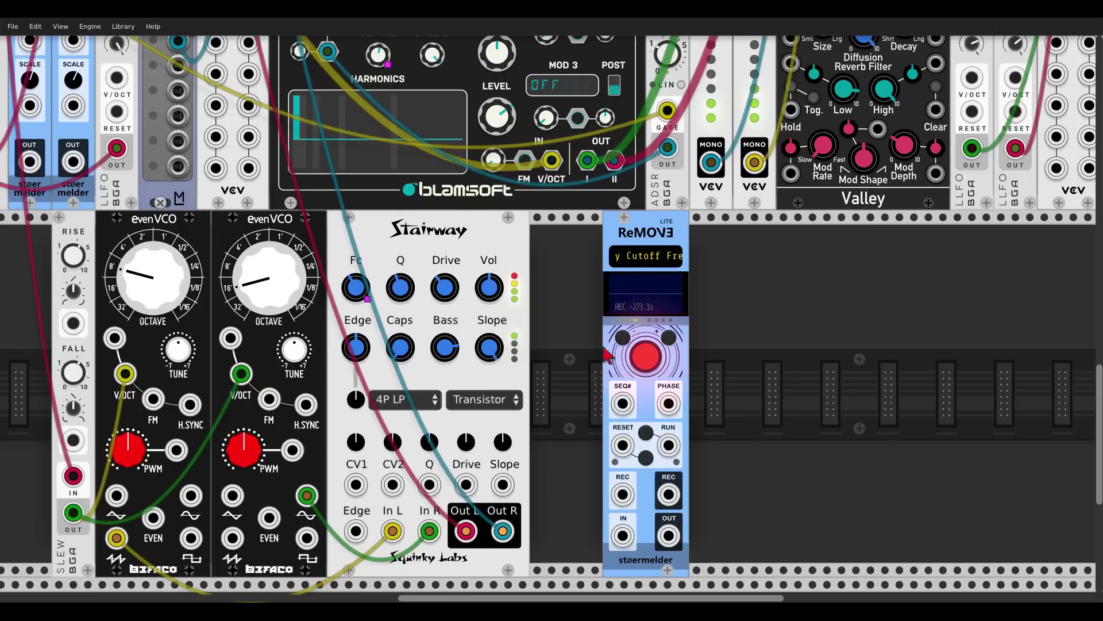
{"action": "mouse_move", "coordinate": [369, 285]}
{"action": "left_mouse_down"}
{"action": "mouse_move", "coordinate": [369, 270]}
{"action": "mouse_move", "coordinate": [370, 285]}
{"action": "left_mouse_up"}
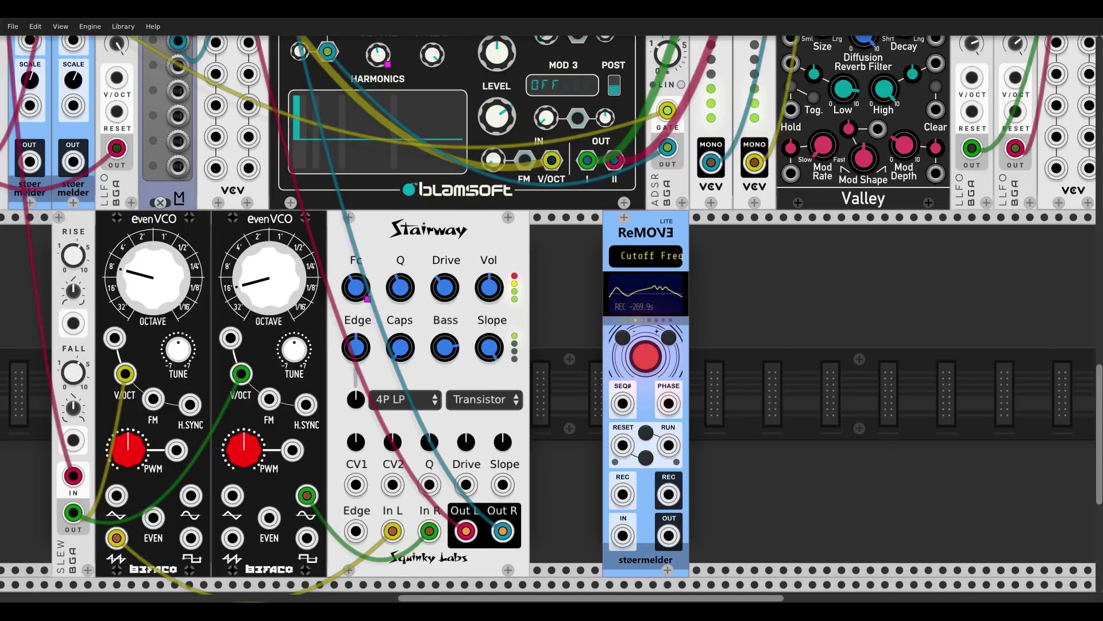
{"action": "left_click", "coordinate": [648, 357]}
{"action": "left_click", "coordinate": [648, 357]}
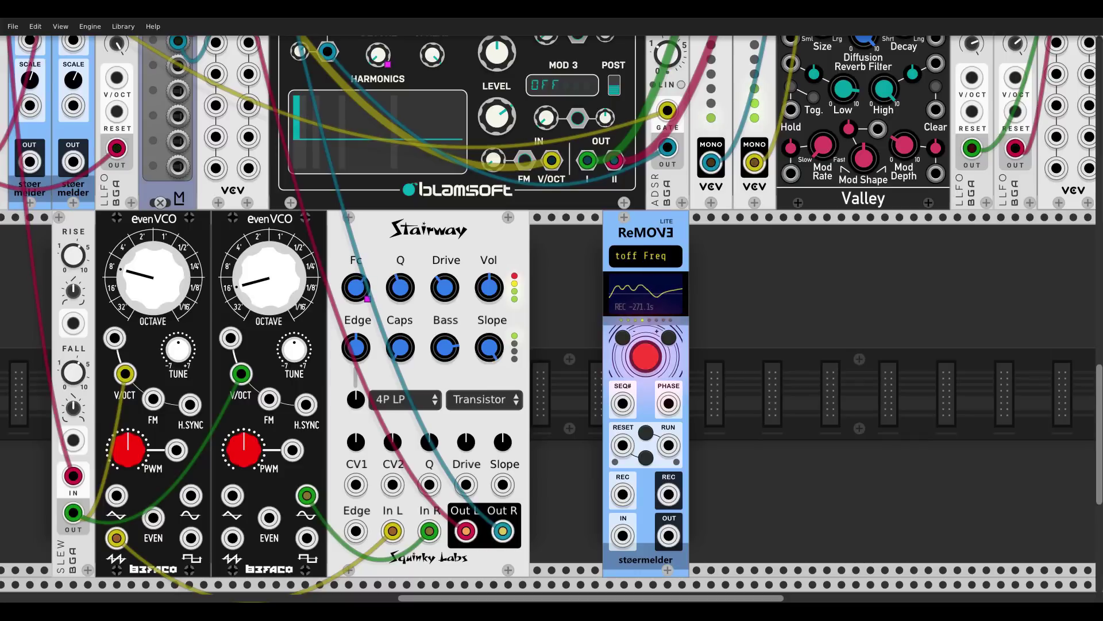
{"action": "left_click", "coordinate": [648, 356]}
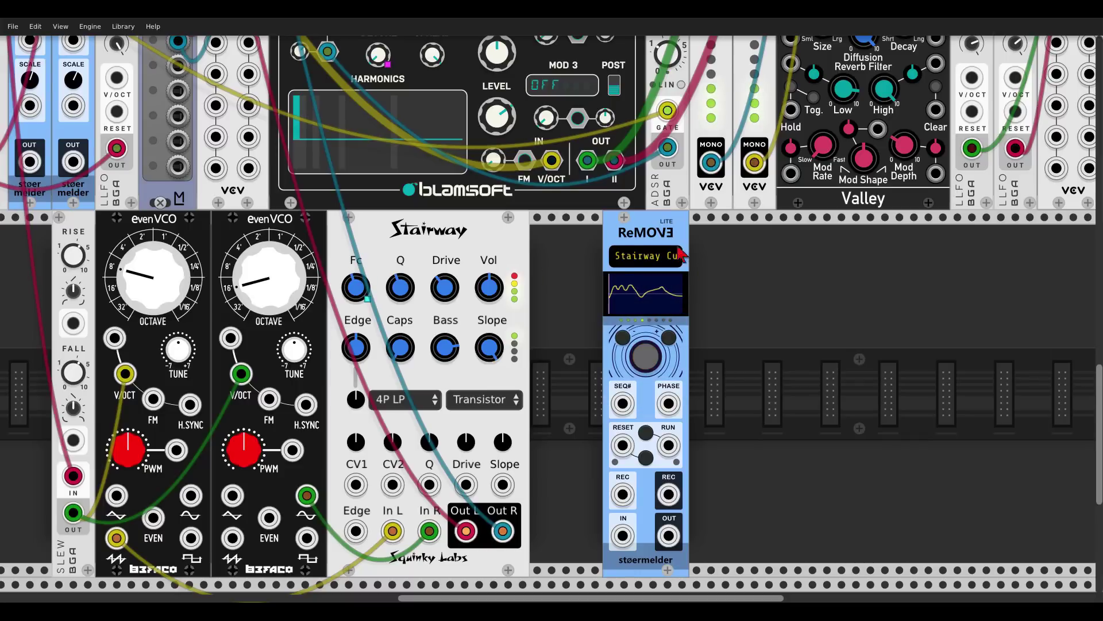
Set ReMOVE Lite's play mode to Oneshot, replay the sequence and switch to the previous one.
{"action": "right_click", "coordinate": [641, 234]}
{"action": "mouse_move", "coordinate": [719, 408]}
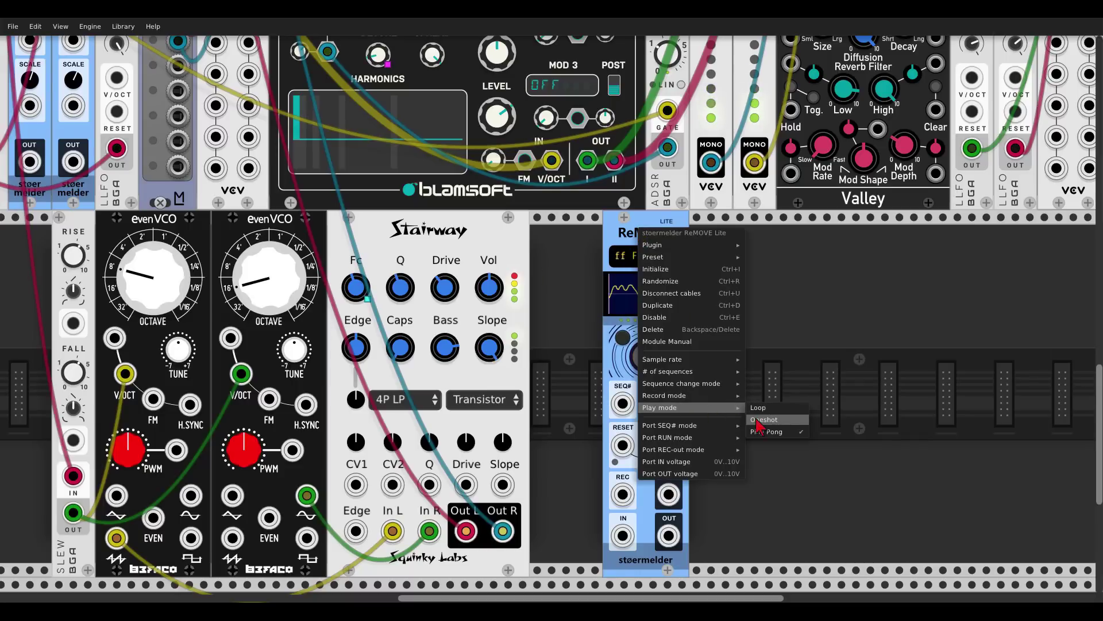
{"action": "left_click", "coordinate": [756, 421]}
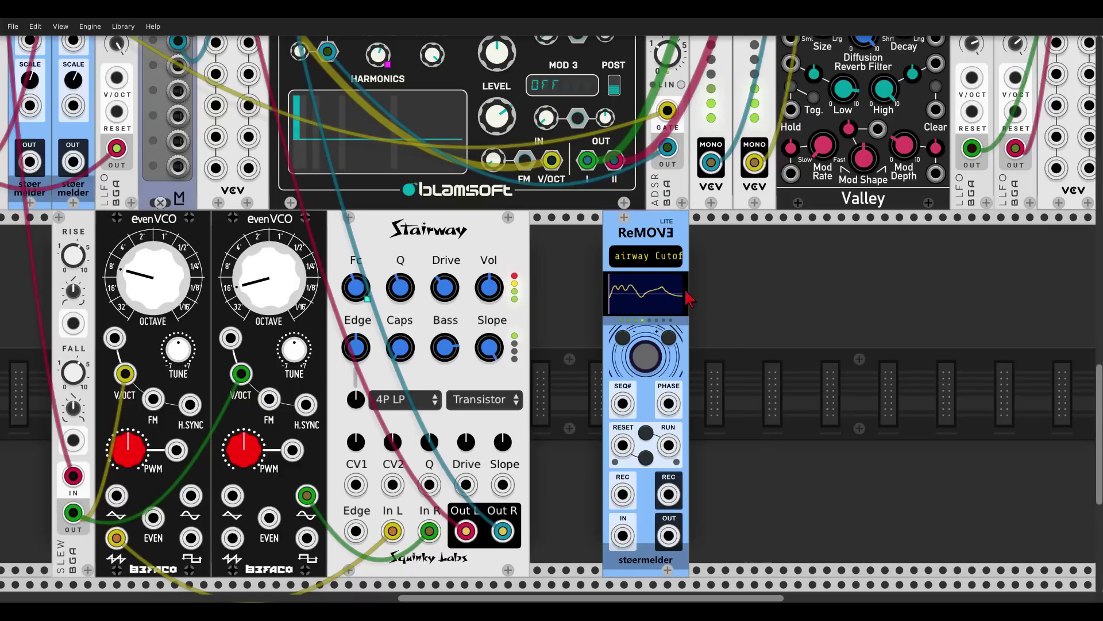
{"action": "left_click", "coordinate": [646, 434]}
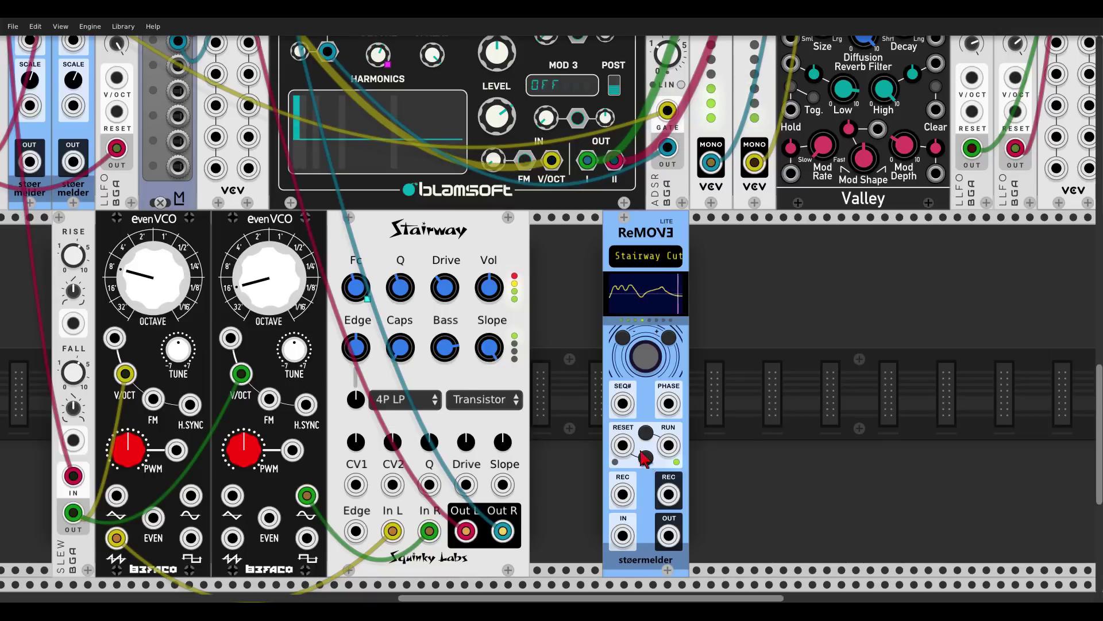
{"action": "left_click", "coordinate": [625, 339]}
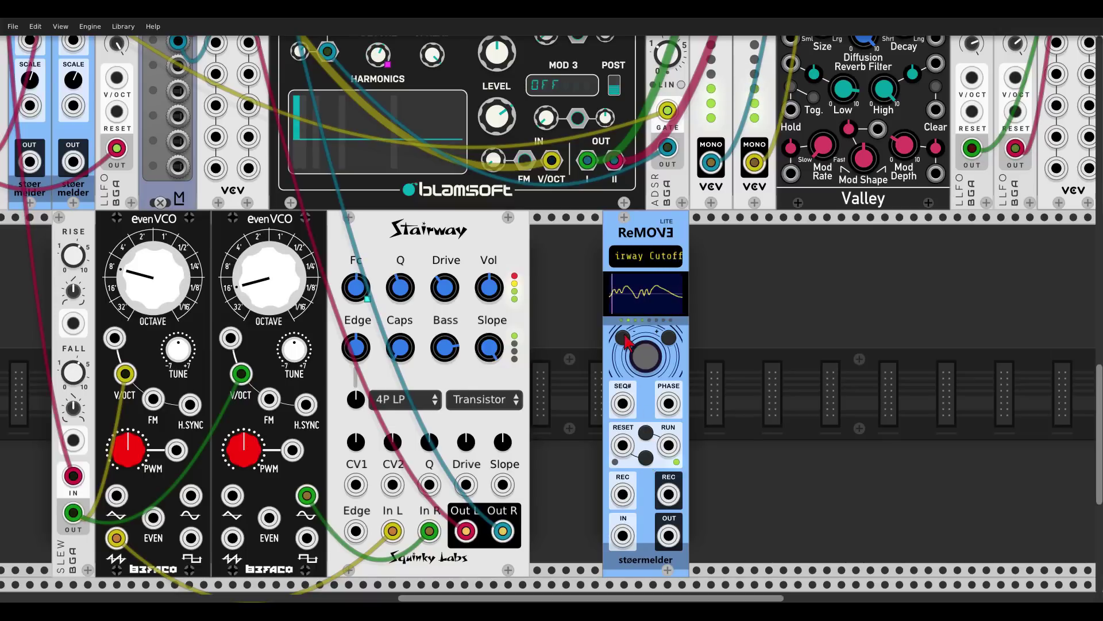
Set ReMOVE Lite's Port SEQ# mode to Trigger.
{"action": "right_click", "coordinate": [628, 233]}
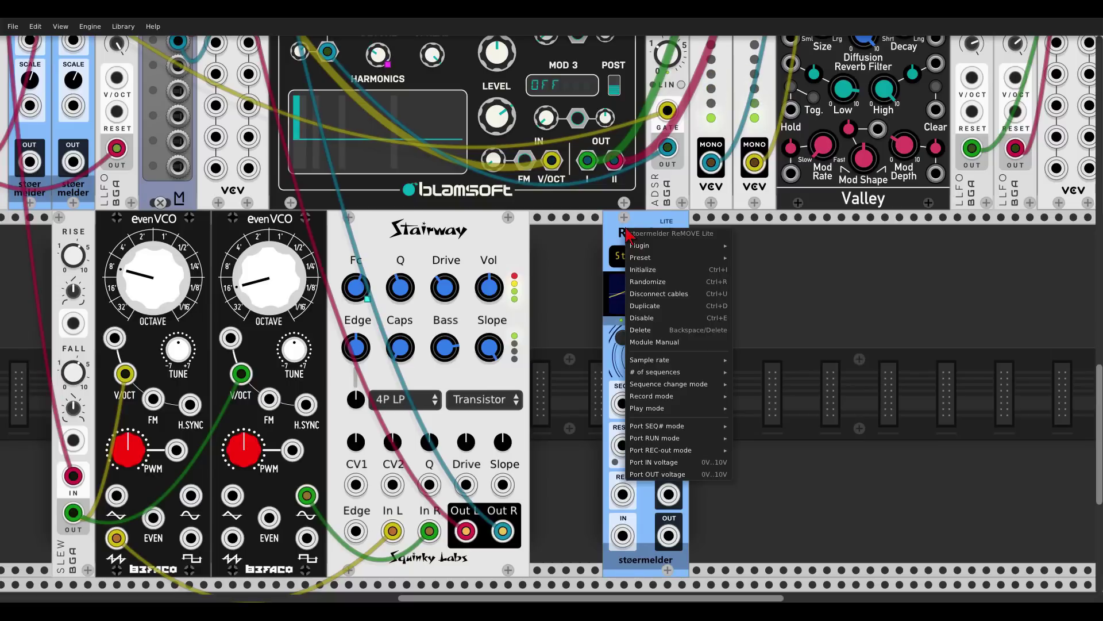
{"action": "mouse_move", "coordinate": [698, 398]}
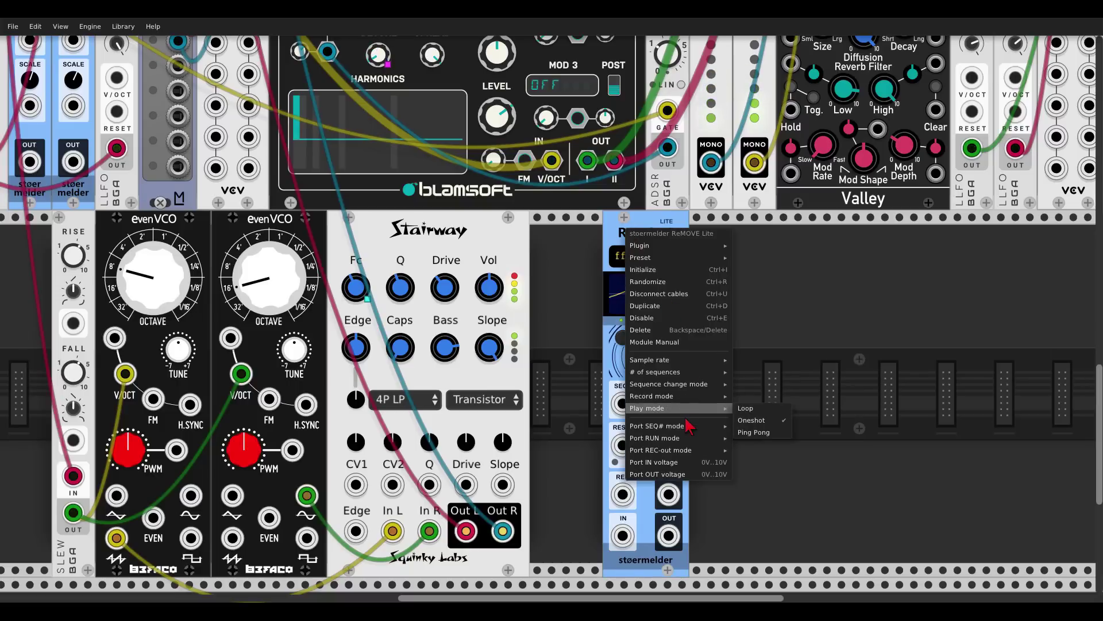
{"action": "mouse_move", "coordinate": [688, 432]}
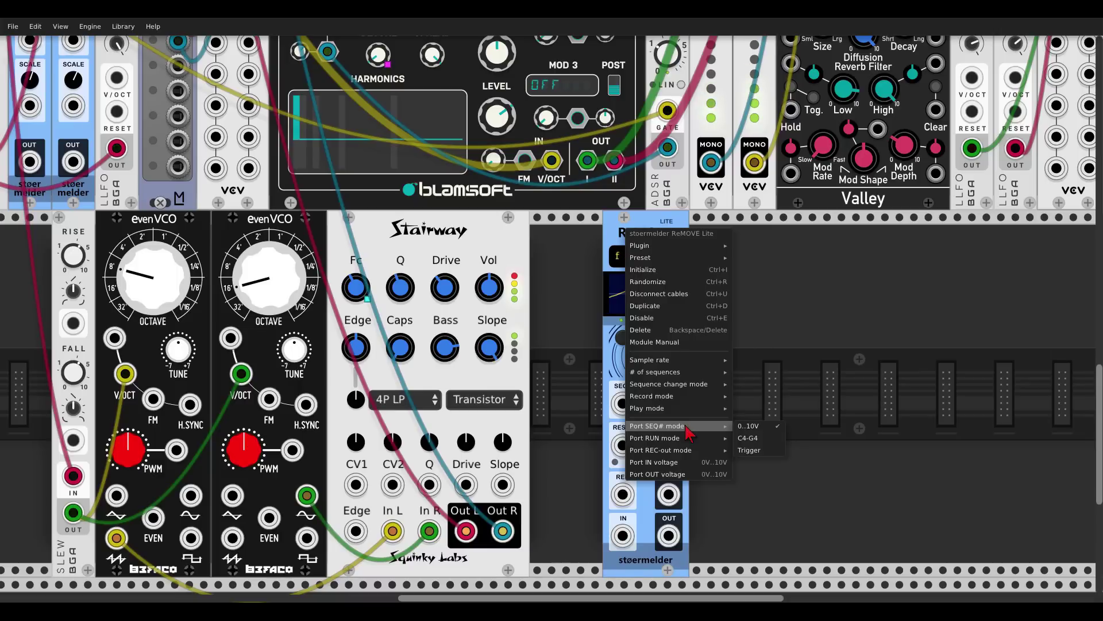
{"action": "left_click", "coordinate": [757, 452]}
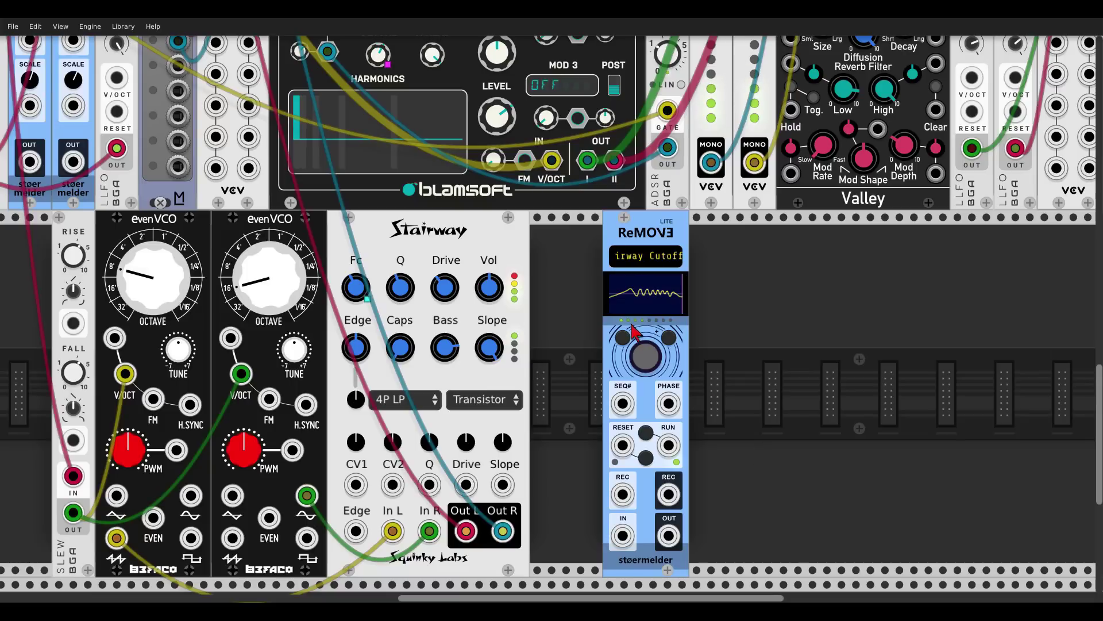
Connect ReMOVE Lite's SEQ# and RESET inputs to the CLK 3 output of the Impromptu clock.
{"action": "scroll", "coordinate": [582, 310], "scroll_direction": "down", "scroll_amount": 2}
{"action": "scroll", "coordinate": [582, 310], "scroll_direction": "down", "scroll_amount": 3}
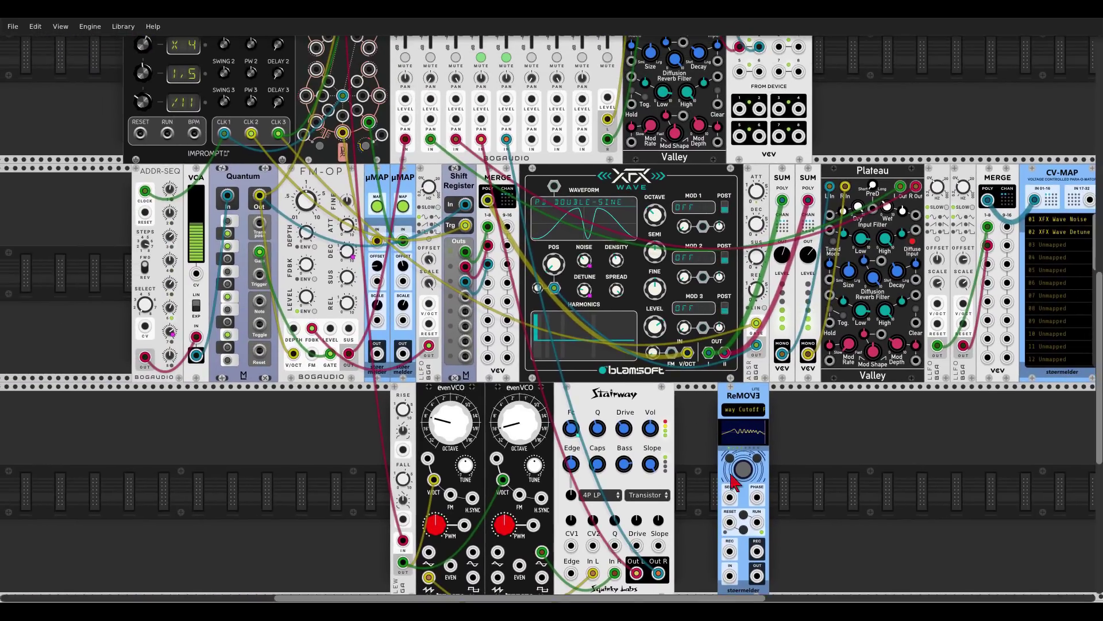
{"action": "left_click_drag", "start_coordinate": [724, 489], "coordinate": [428, 288]}
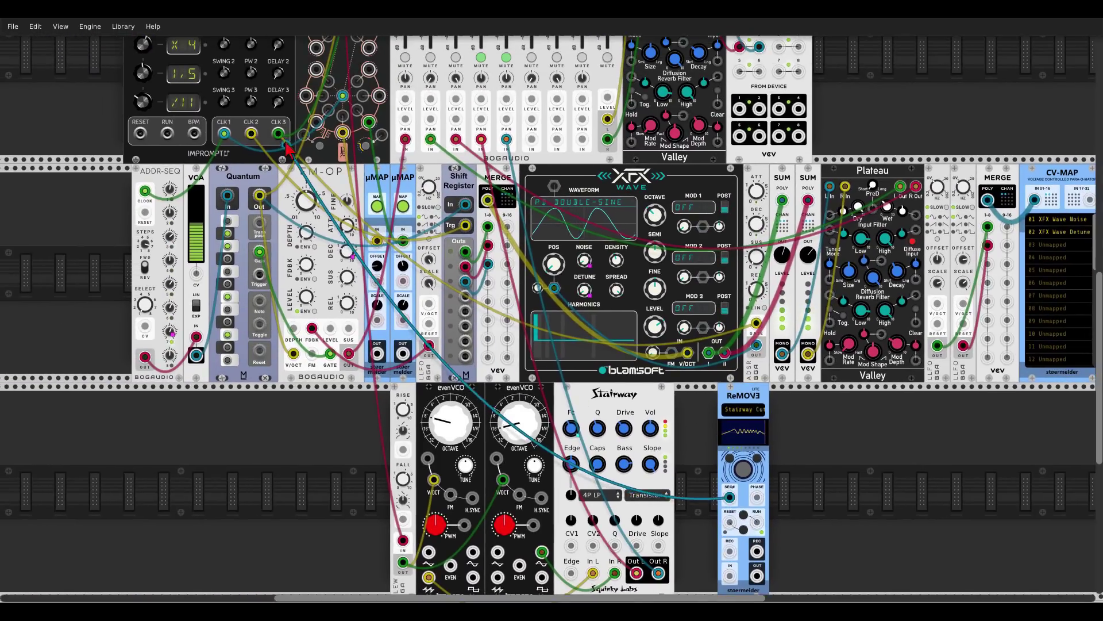
{"action": "left_click_drag", "start_coordinate": [729, 524], "coordinate": [278, 133]}
{"action": "scroll", "coordinate": [832, 461], "scroll_direction": "down", "scroll_amount": 2}
{"action": "scroll", "coordinate": [832, 461], "scroll_direction": "up", "scroll_amount": 6}
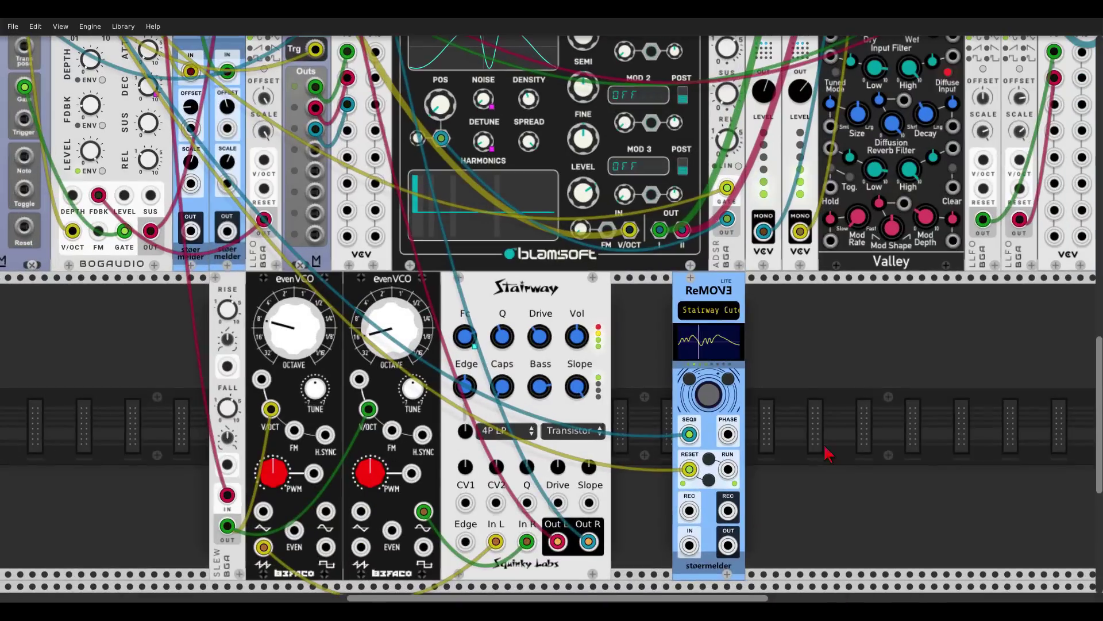
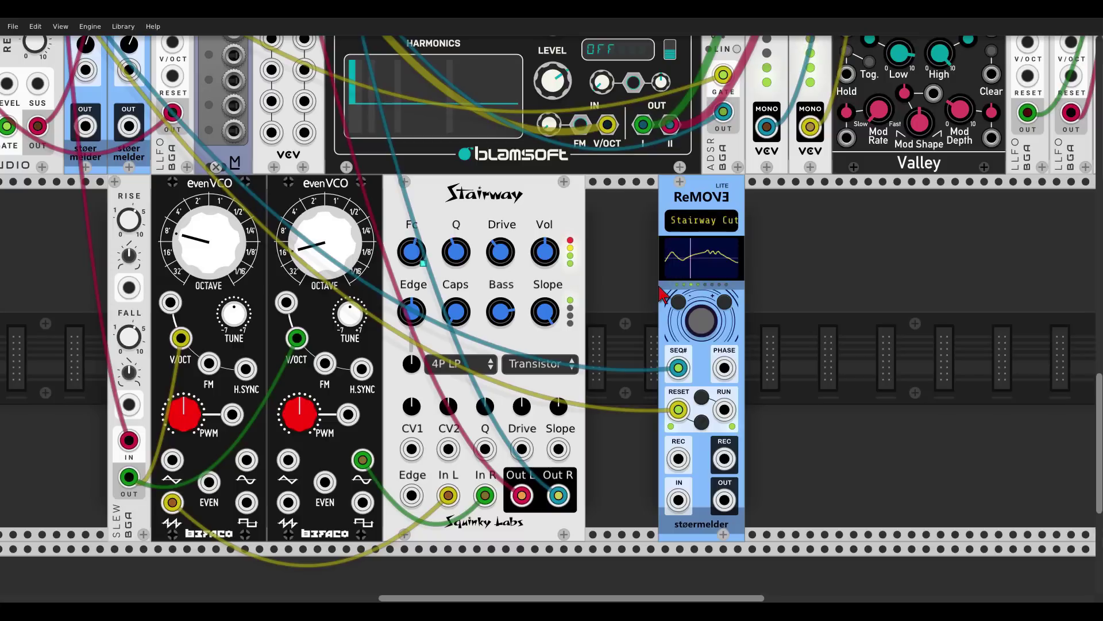
Turn off the solo on channels 4 and 5 of the Bogaudio mixer.
{"action": "scroll", "coordinate": [617, 340], "scroll_direction": "up", "scroll_amount": 8}
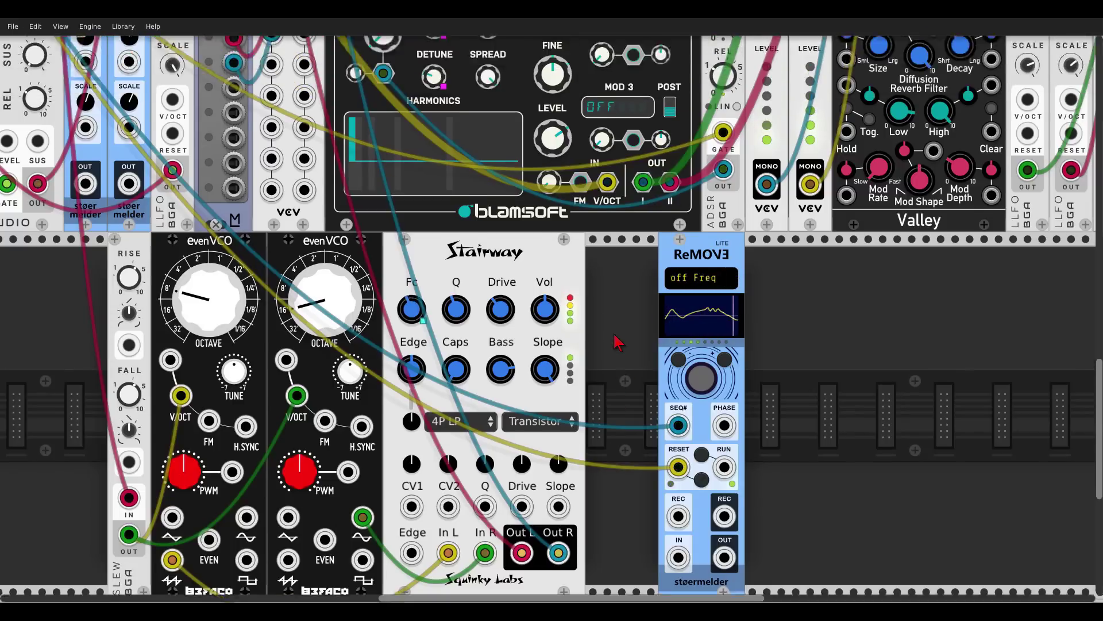
{"action": "scroll", "coordinate": [617, 340], "scroll_direction": "up", "scroll_amount": 1}
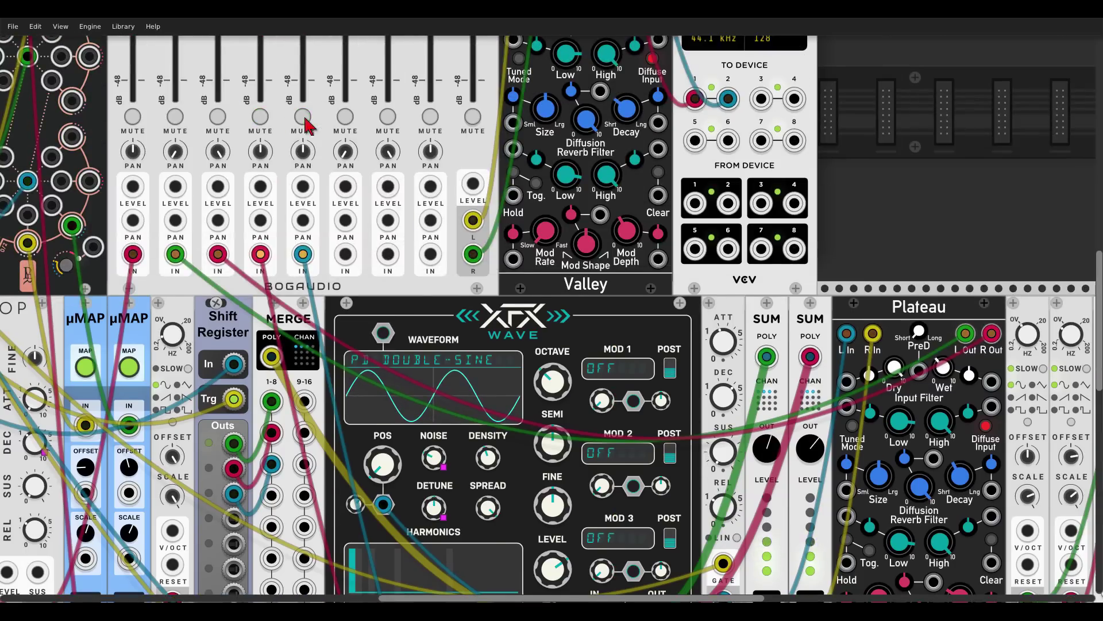
{"action": "scroll", "coordinate": [528, 282], "scroll_direction": "down", "scroll_amount": 4}
{"action": "scroll", "coordinate": [528, 283], "scroll_direction": "down", "scroll_amount": 8}
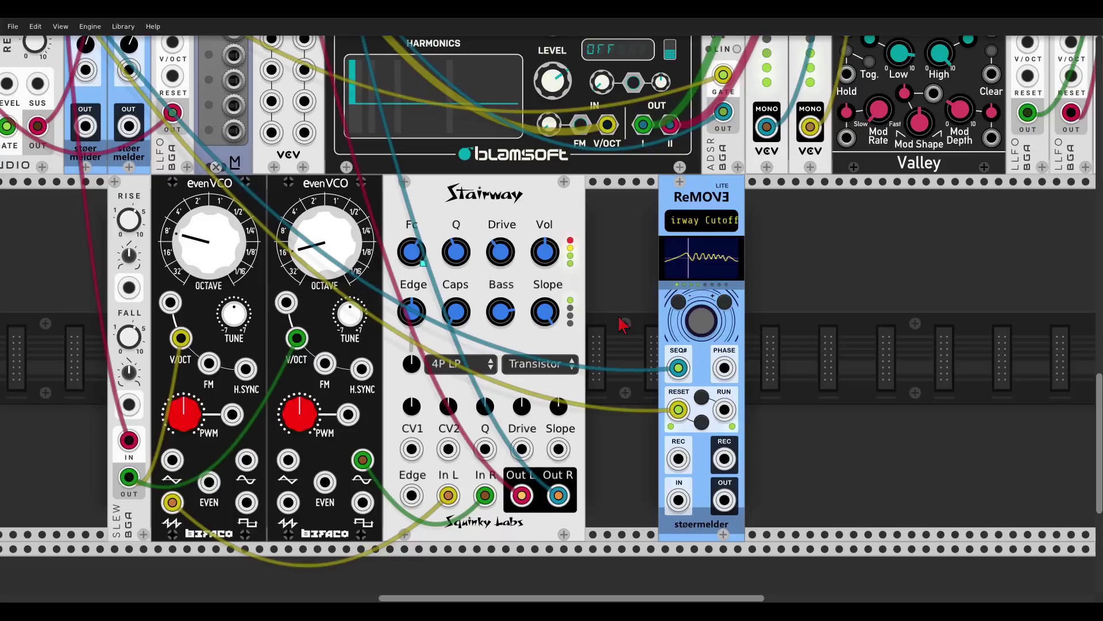
Move ReMOVE Lite directly against Stairway and add a VCV Scope module beside it.
{"action": "left_click_drag", "start_coordinate": [702, 224], "coordinate": [629, 224]}
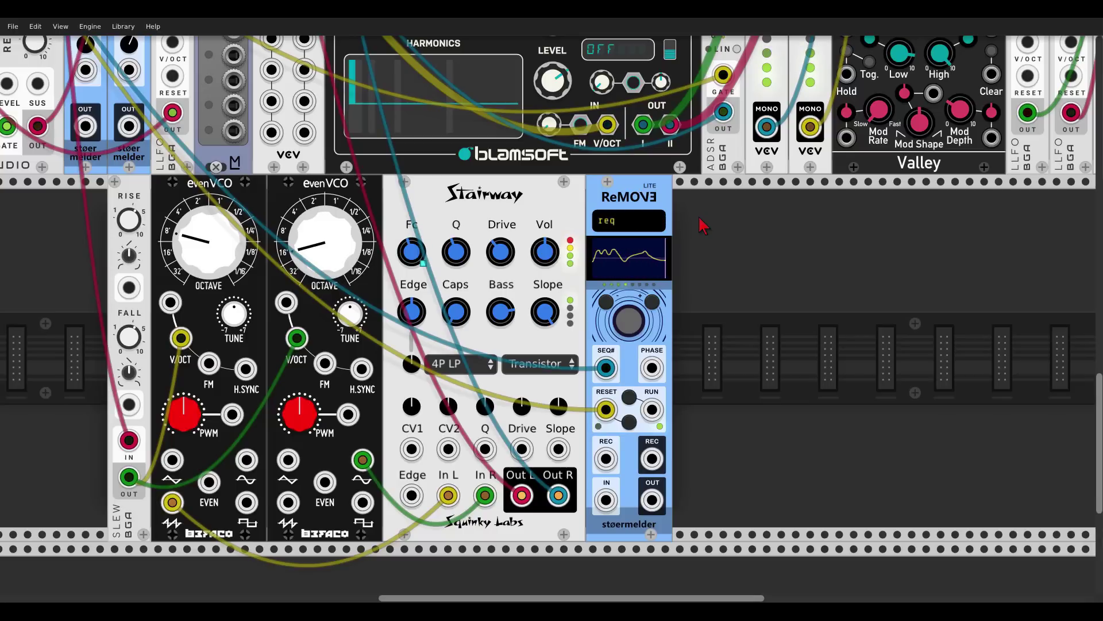
{"action": "right_click", "coordinate": [739, 428]}
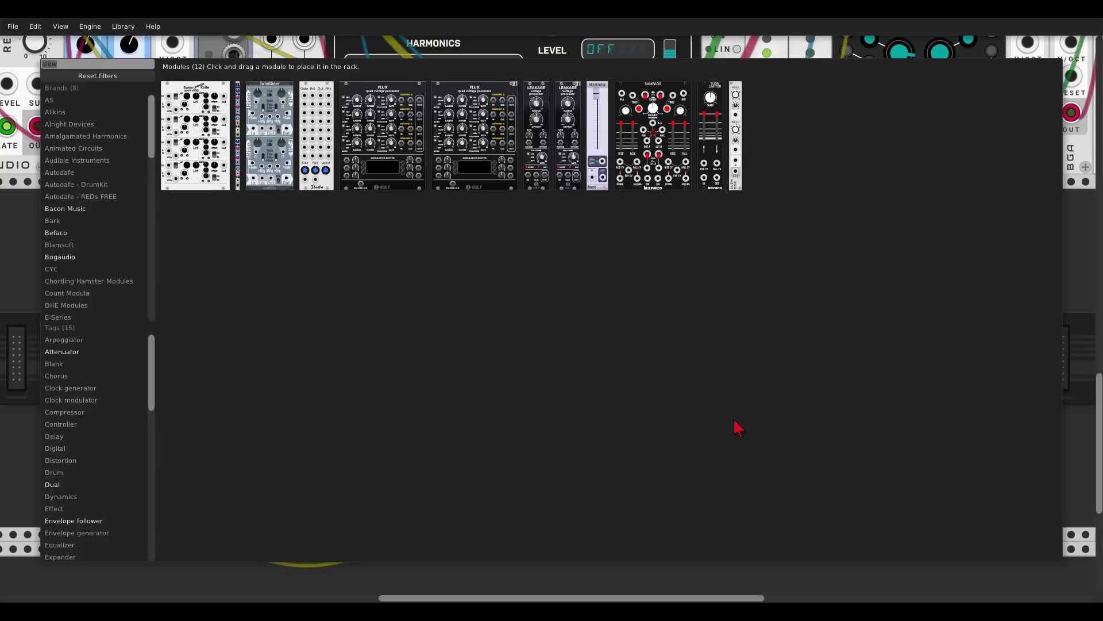
{"action": "key", "text": "BackSpace"}
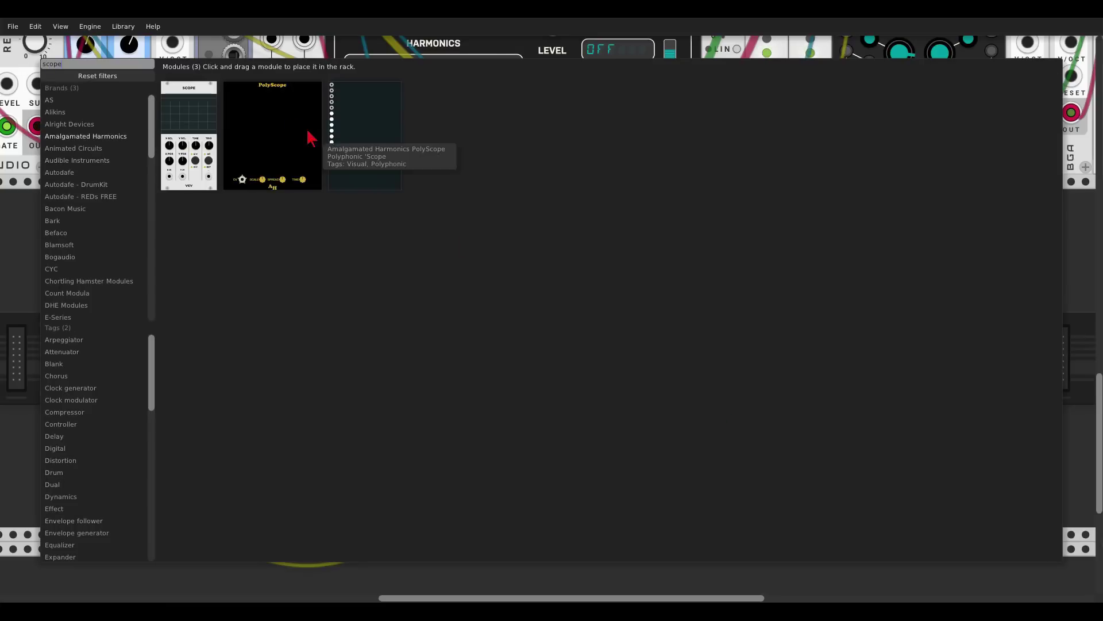
{"action": "left_click", "coordinate": [224, 109]}
Connect the Scope's X IN to ReMOVE Lite's OUT and switch the Port OUT voltage to the bipolar range.
{"action": "left_click_drag", "start_coordinate": [701, 494], "coordinate": [652, 500]}
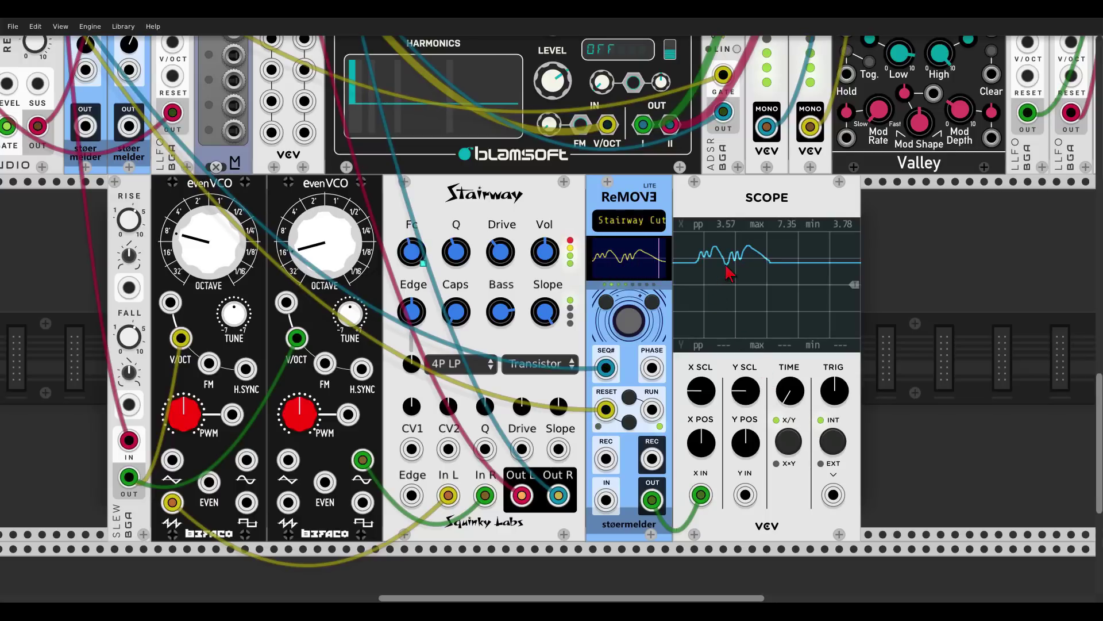
{"action": "right_click", "coordinate": [636, 196]}
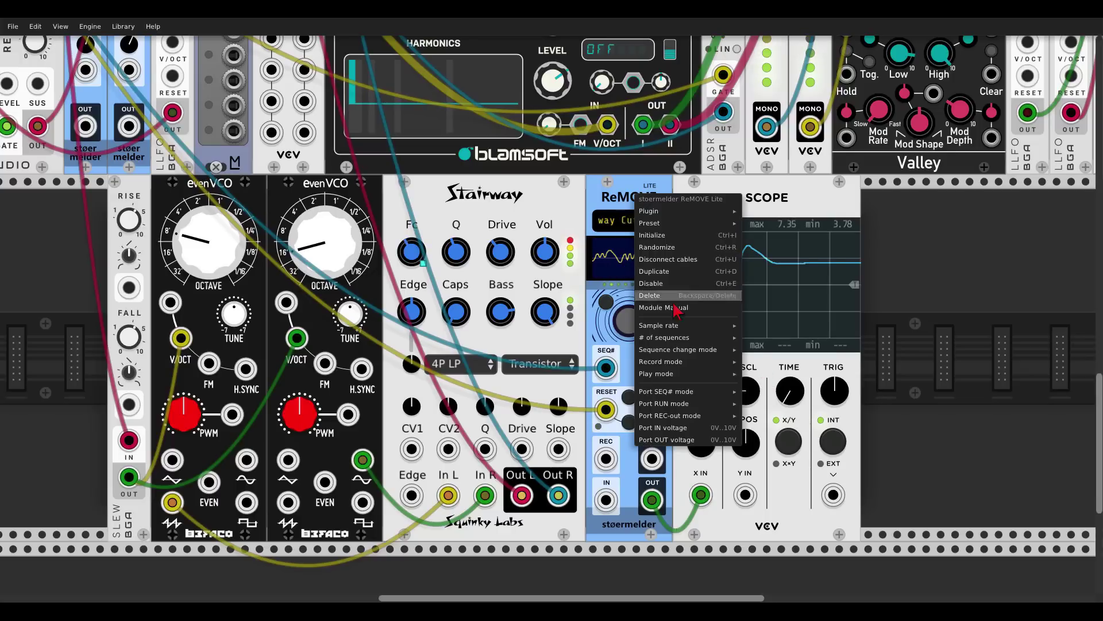
{"action": "left_click", "coordinate": [684, 442]}
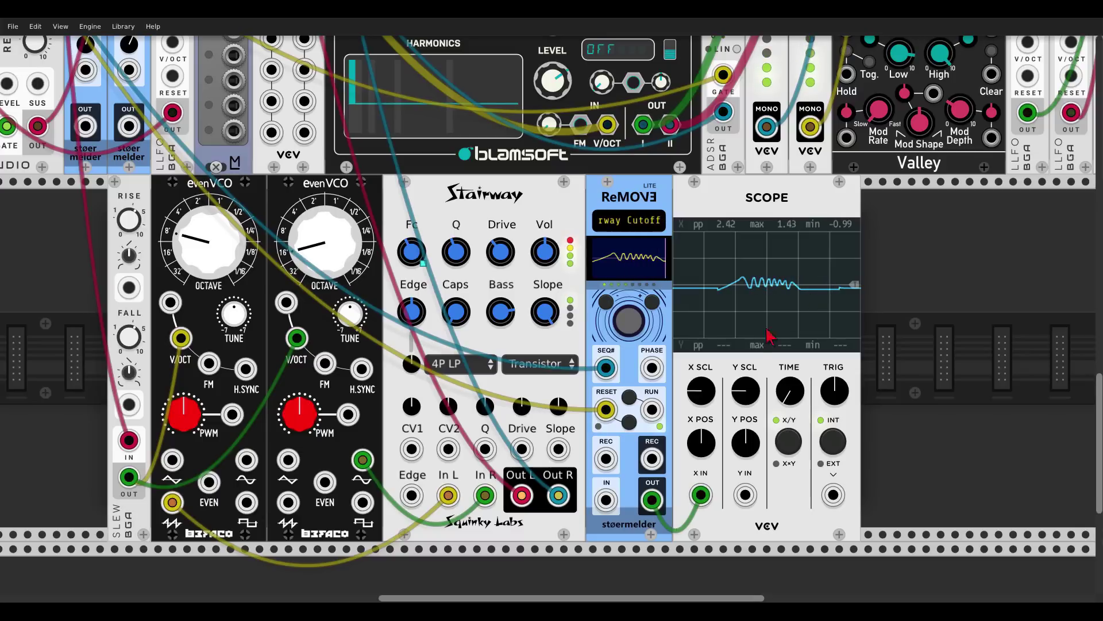
Delete the Scope and connect ReMOVE Lite's OUT to the module between the Impromptu clock and the Bogaudio mixer.
{"action": "right_click", "coordinate": [681, 206]}
{"action": "left_click", "coordinate": [717, 319]}
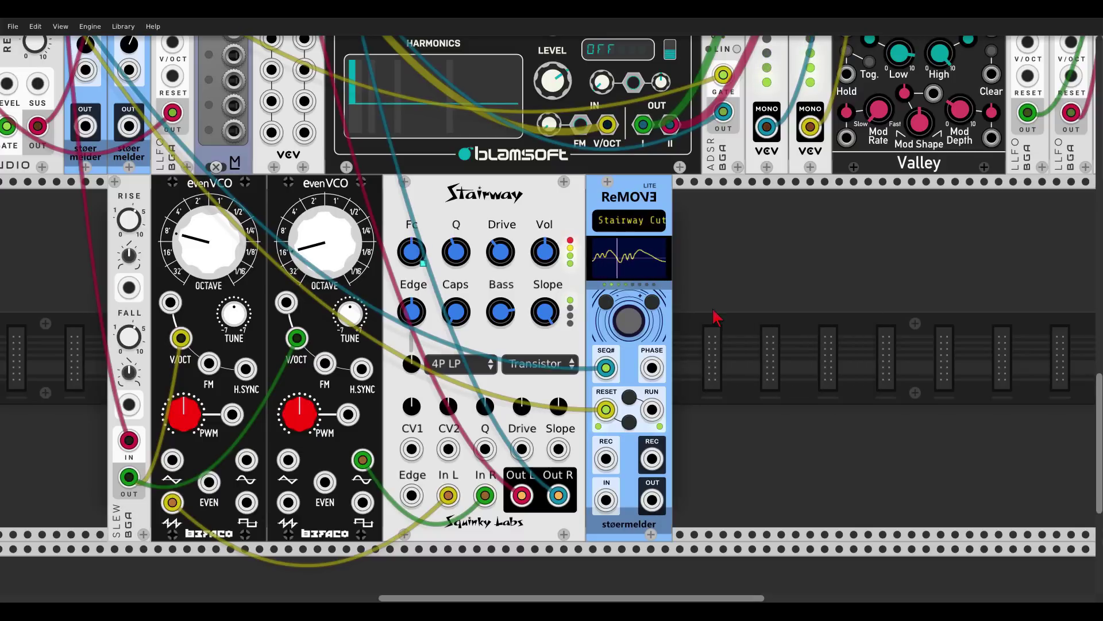
{"action": "scroll", "coordinate": [658, 506], "scroll_direction": "up", "scroll_amount": 10}
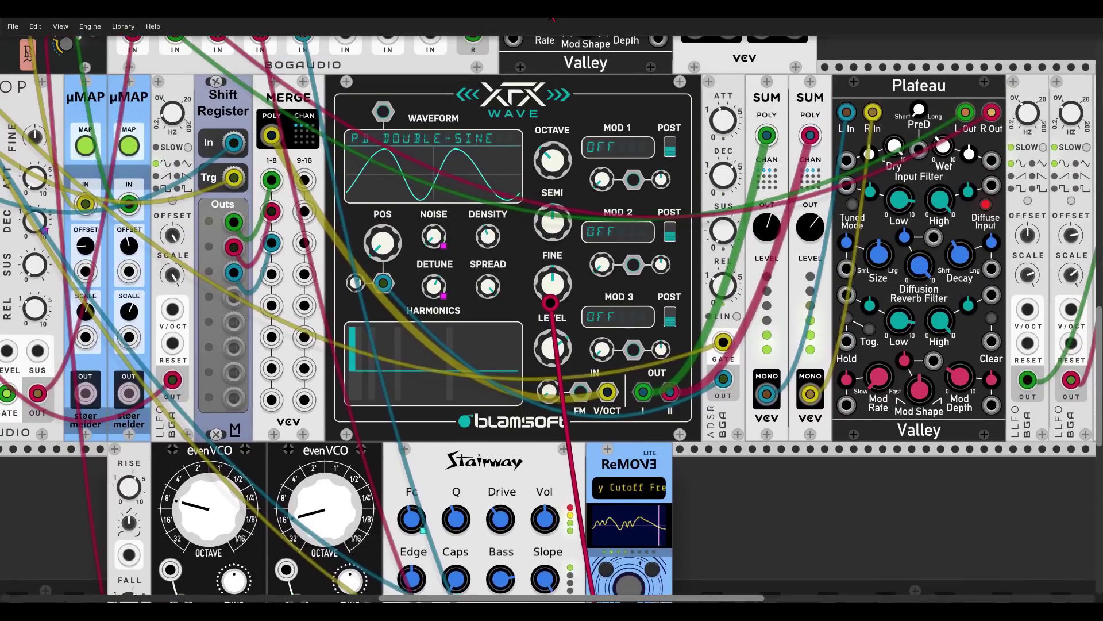
{"action": "scroll", "coordinate": [501, 72], "scroll_direction": "left", "scroll_amount": 3}
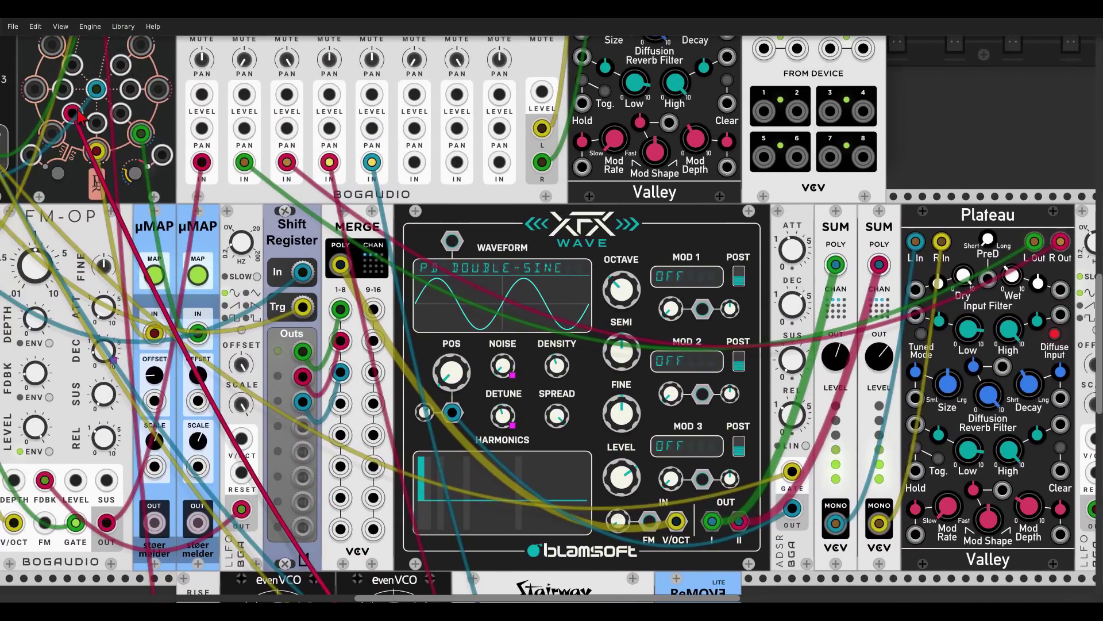
{"action": "scroll", "coordinate": [72, 112], "scroll_direction": "down", "scroll_amount": 5}
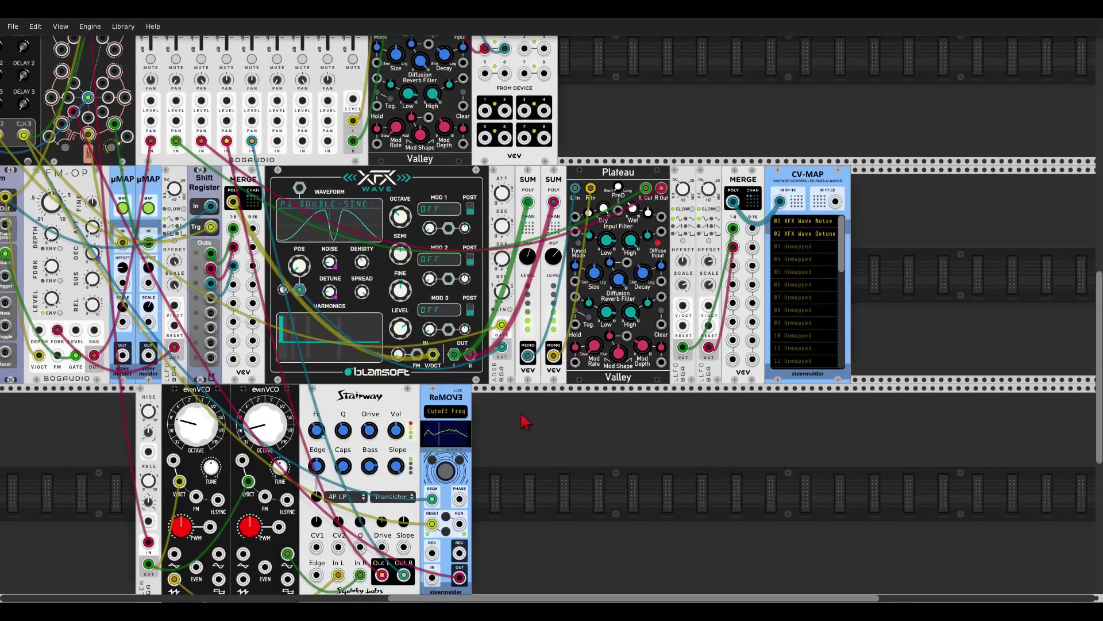
{"action": "scroll", "coordinate": [522, 419], "scroll_direction": "left", "scroll_amount": 5}
{"action": "left_click_drag", "start_coordinate": [646, 417], "coordinate": [661, 402]}
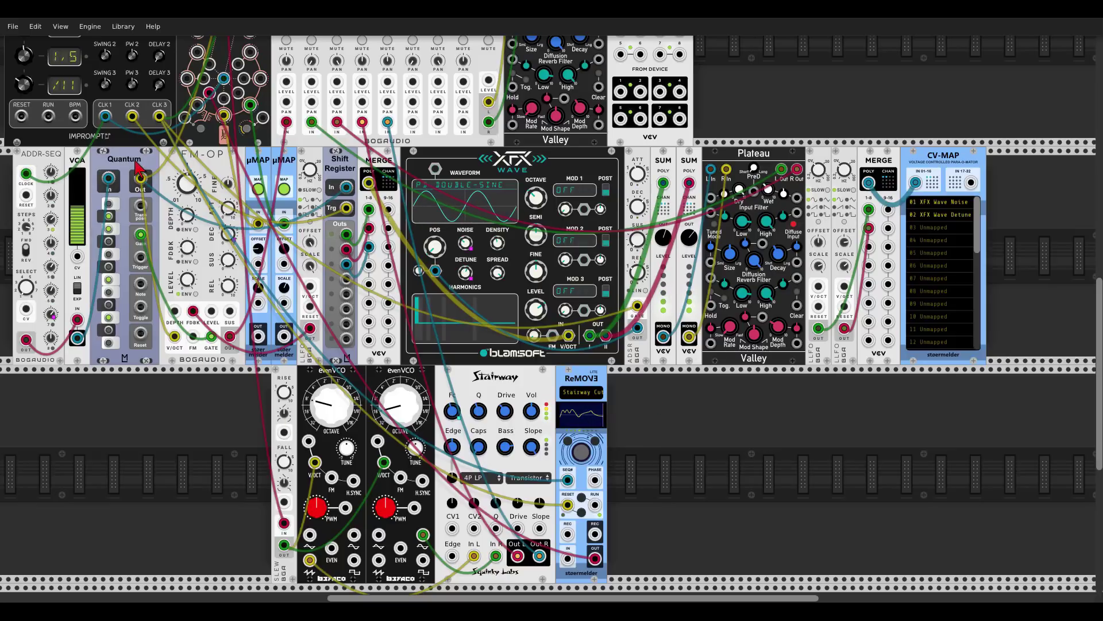
Paste a second Quantum in the lower row, patch Branes to its In, and place a Braids macro oscillator directly against it.
{"action": "key", "text": "ctrl+v"}
{"action": "left_click_drag", "start_coordinate": [676, 398], "coordinate": [199, 104]}
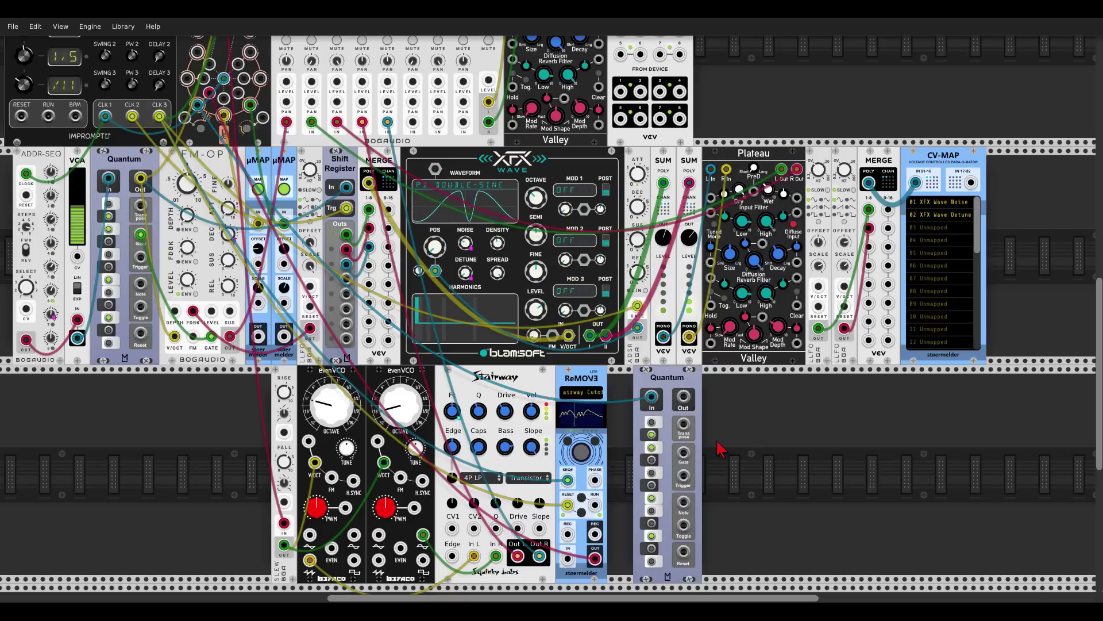
{"action": "right_click", "coordinate": [721, 448]}
{"action": "type", "text": "braids"}
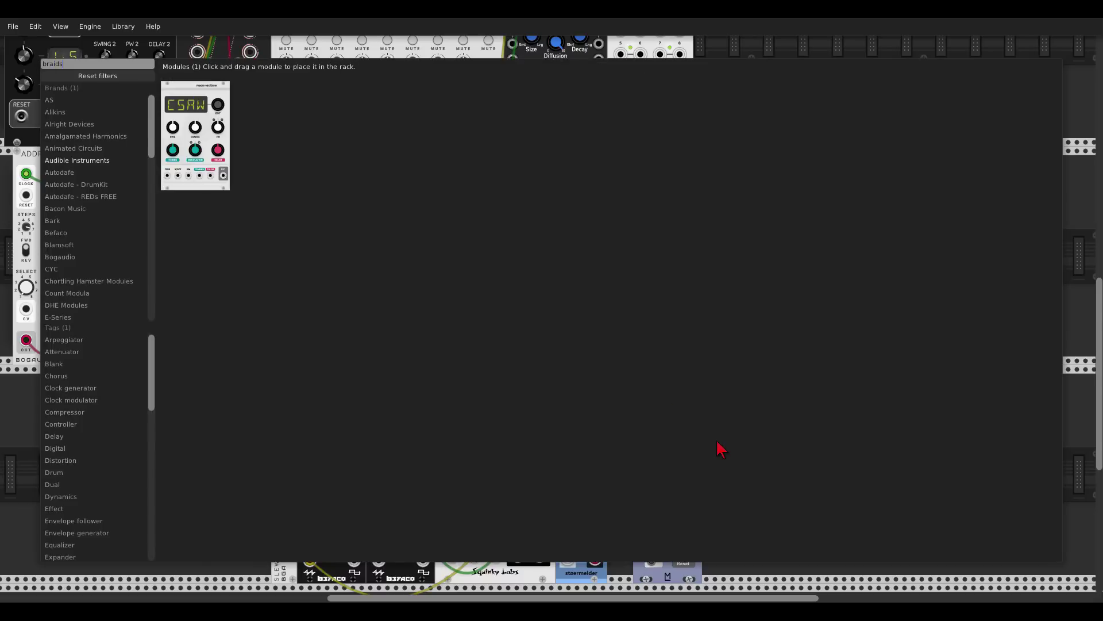
{"action": "left_click", "coordinate": [213, 101]}
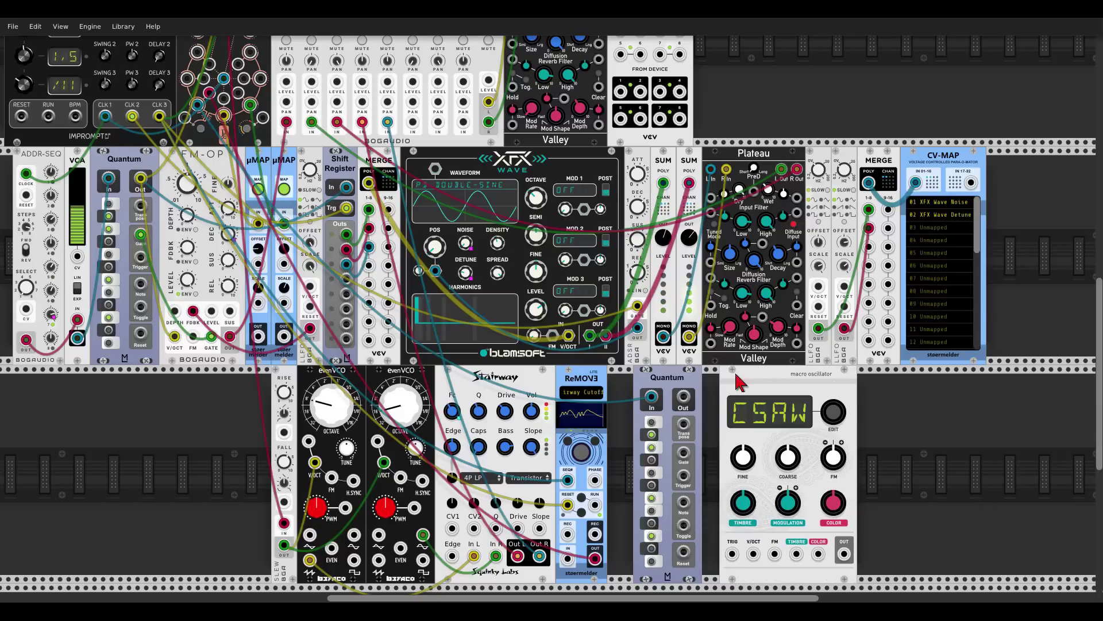
{"action": "left_click_drag", "start_coordinate": [762, 376], "coordinate": [740, 372]}
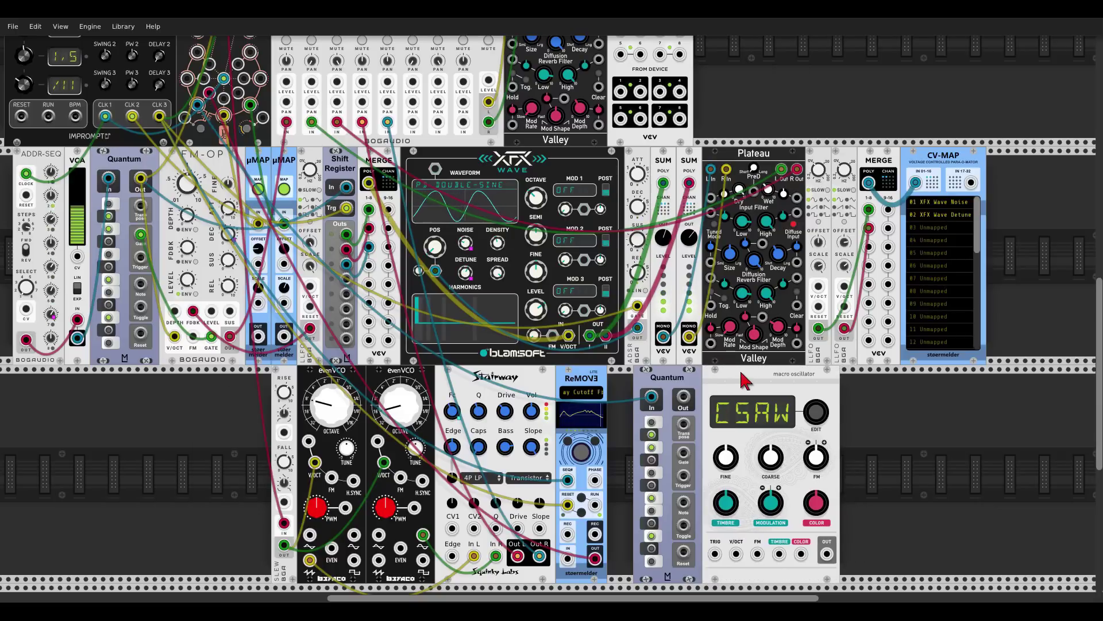
Connect the new Quantum's Out to the macro oscillator's V/OCT and Trigger to TRIG, and set the oscillator model to PLUK.
{"action": "left_click_drag", "start_coordinate": [684, 398], "coordinate": [736, 552]}
{"action": "left_click_drag", "start_coordinate": [684, 477], "coordinate": [714, 553]}
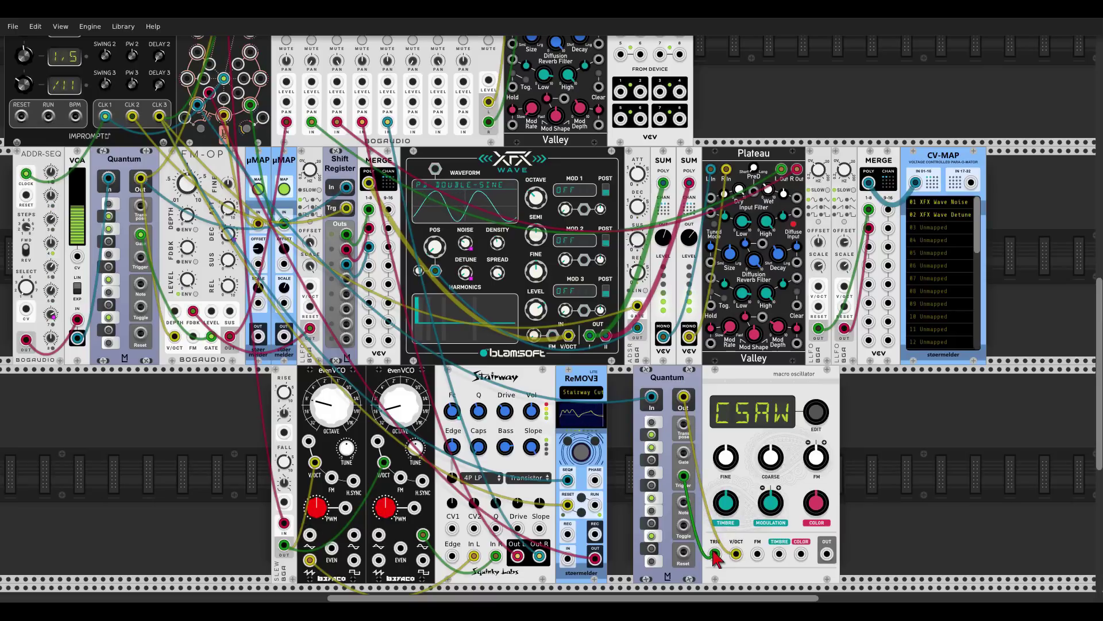
{"action": "left_click_drag", "start_coordinate": [816, 411], "coordinate": [816, 370]}
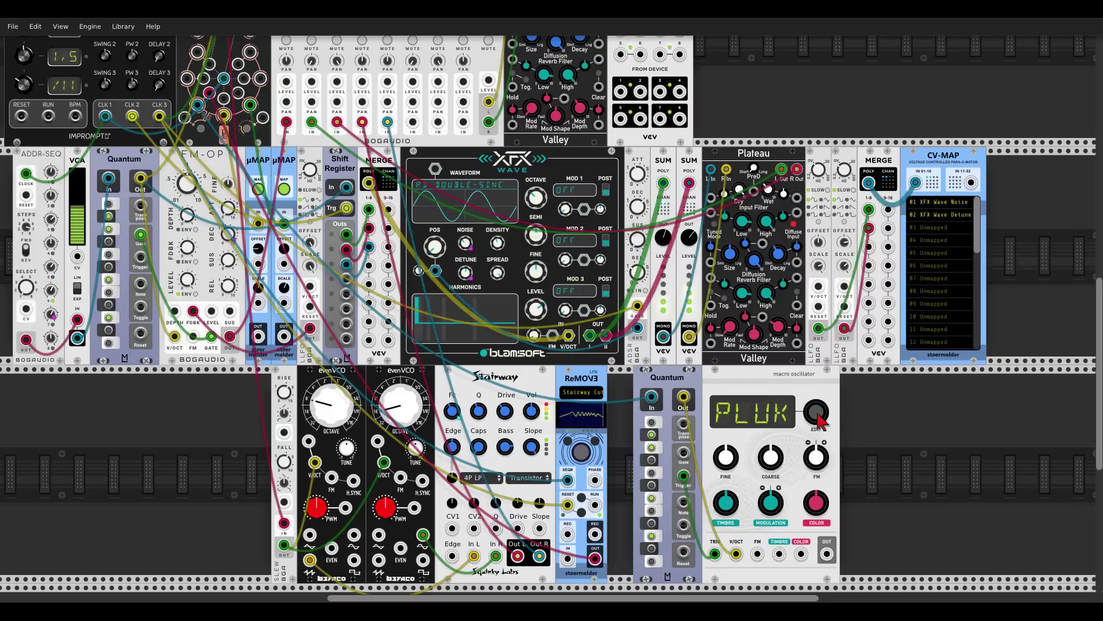
Add the Alright Devices Chronoblob delay directly beside the macro oscillator.
{"action": "right_click", "coordinate": [879, 478]}
{"action": "type", "text": "chron"}
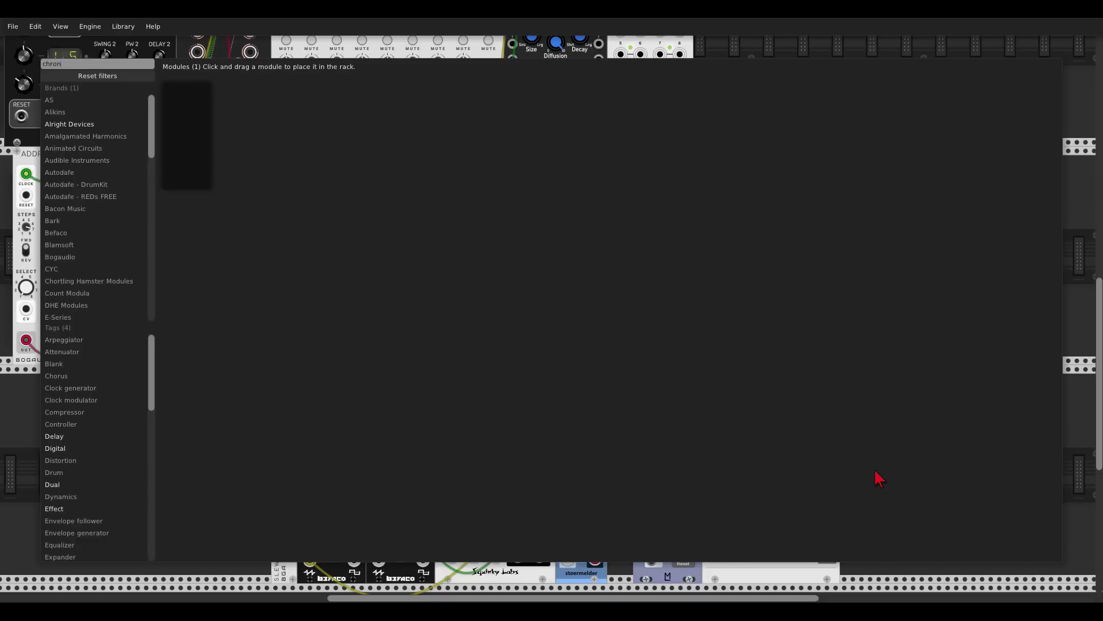
{"action": "left_click", "coordinate": [202, 98]}
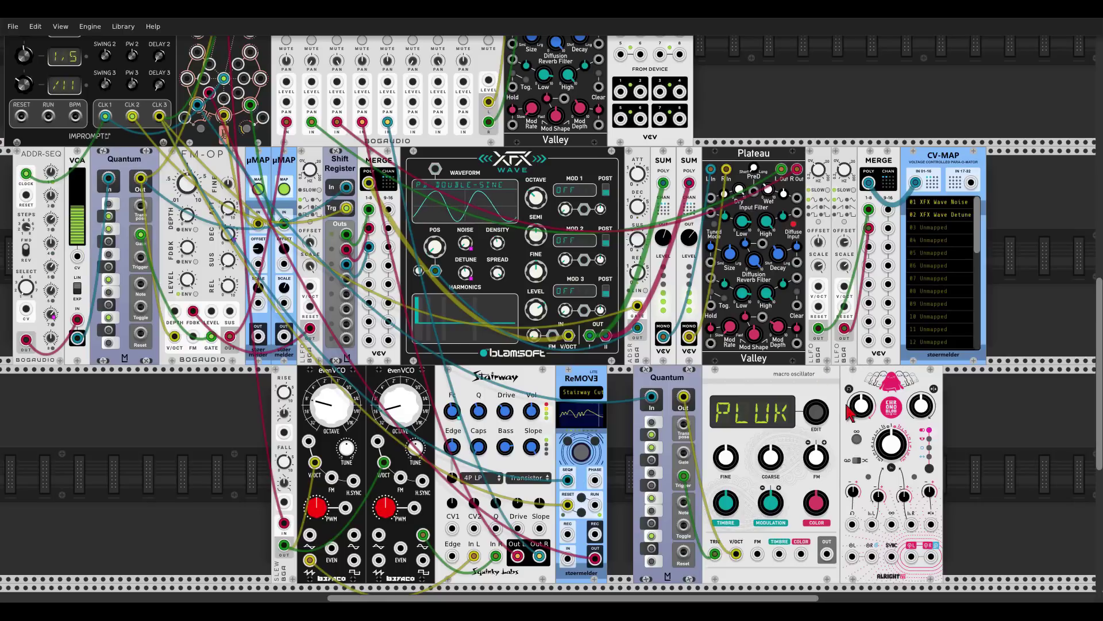
Connect the macro oscillator's OUT to the Chronoblob's L input and a clock signal to its SYNC input.
{"action": "left_click_drag", "start_coordinate": [828, 560], "coordinate": [346, 236]}
{"action": "scroll", "coordinate": [348, 241], "scroll_direction": "up", "scroll_amount": 3}
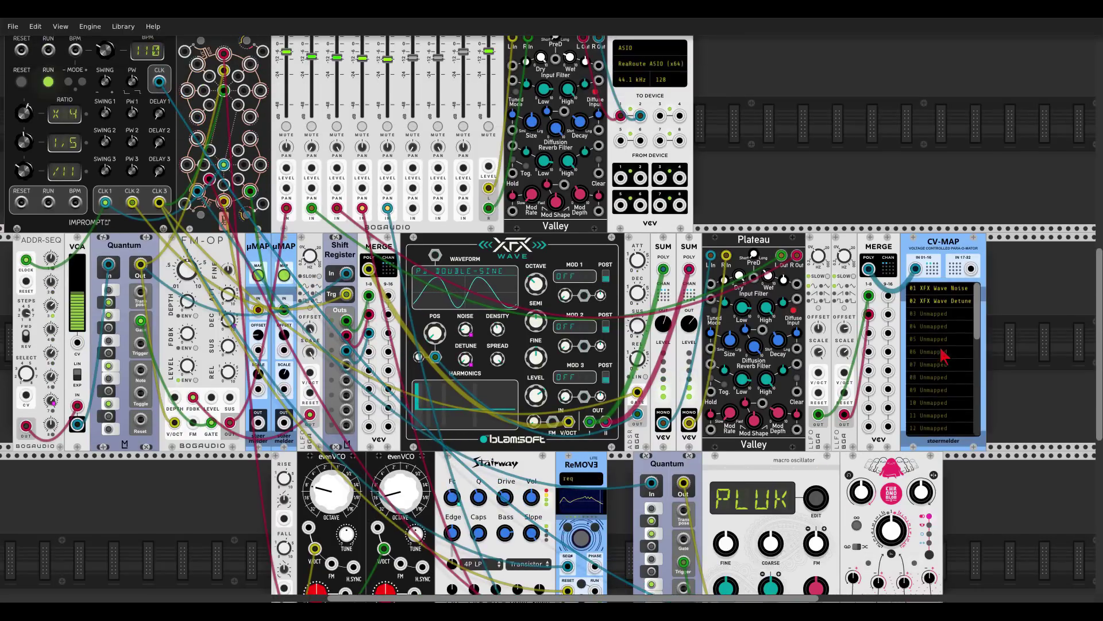
{"action": "scroll", "coordinate": [1048, 384], "scroll_direction": "down", "scroll_amount": 5}
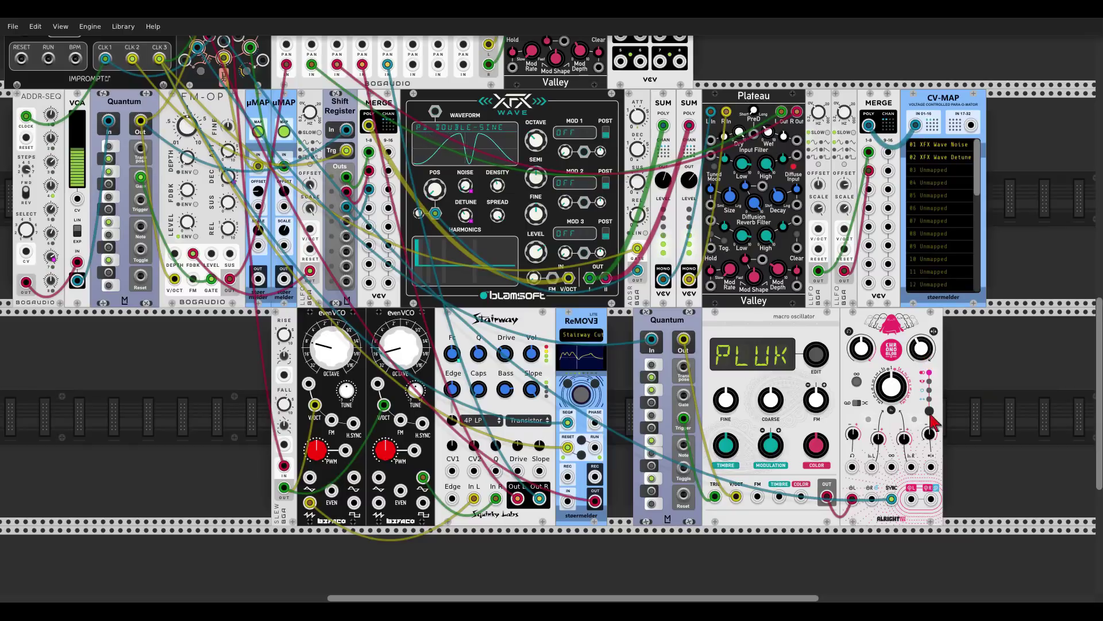
{"action": "scroll", "coordinate": [881, 451], "scroll_direction": "up", "scroll_amount": 1}
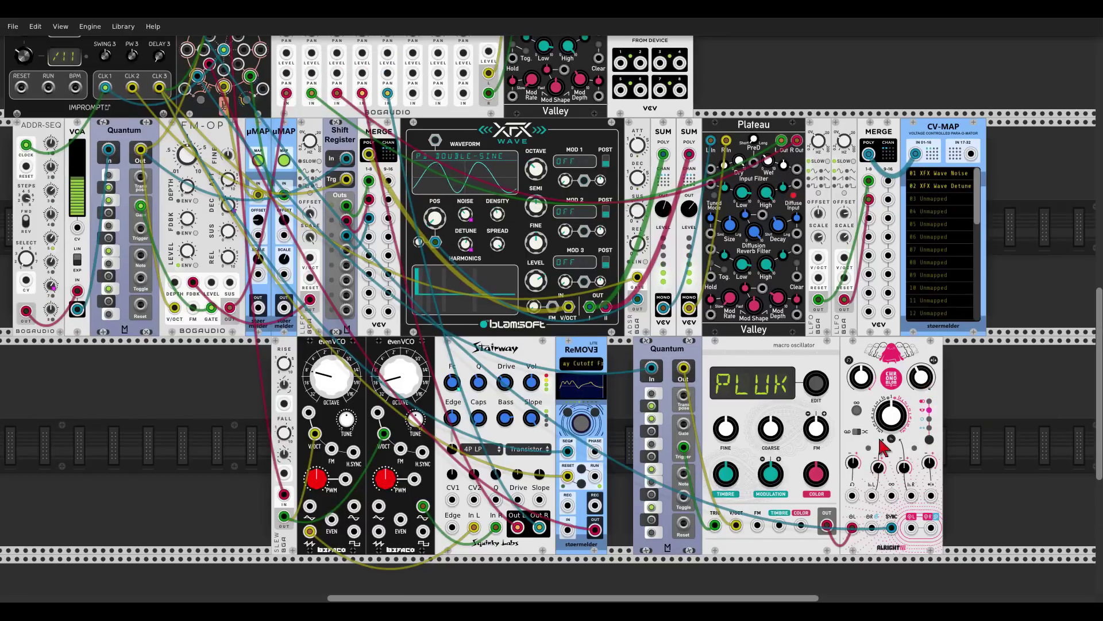
{"action": "scroll", "coordinate": [967, 458], "scroll_direction": "down", "scroll_amount": 1}
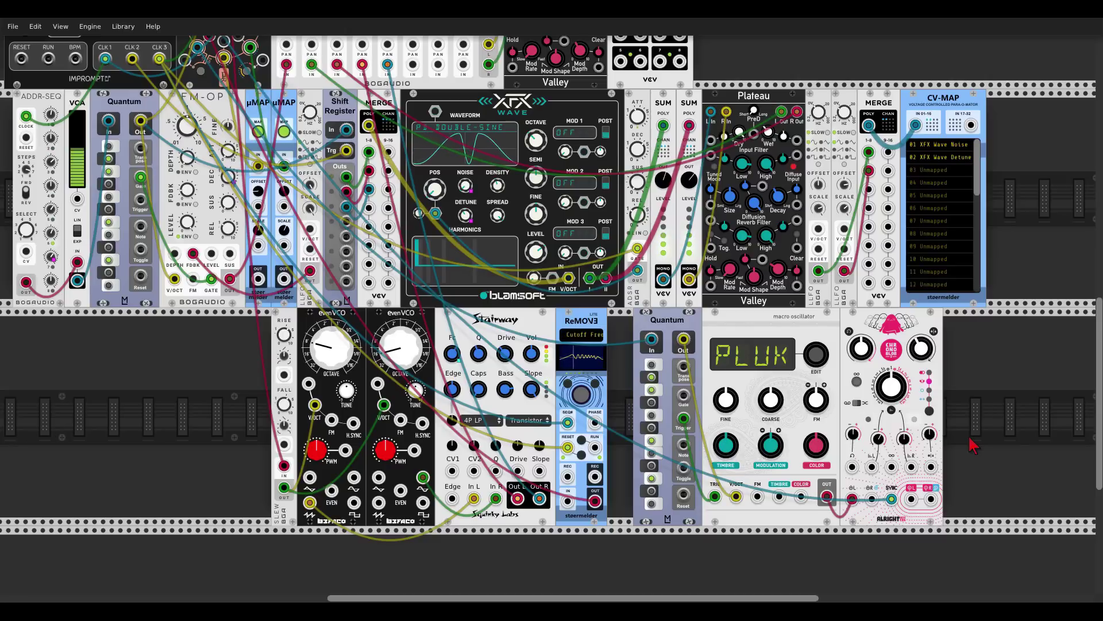
Connect the Chronoblob's L and R outputs to the inputs of channels 6 and 7 on the MIX8 mixer.
{"action": "left_click_drag", "start_coordinate": [912, 499], "coordinate": [423, 70]}
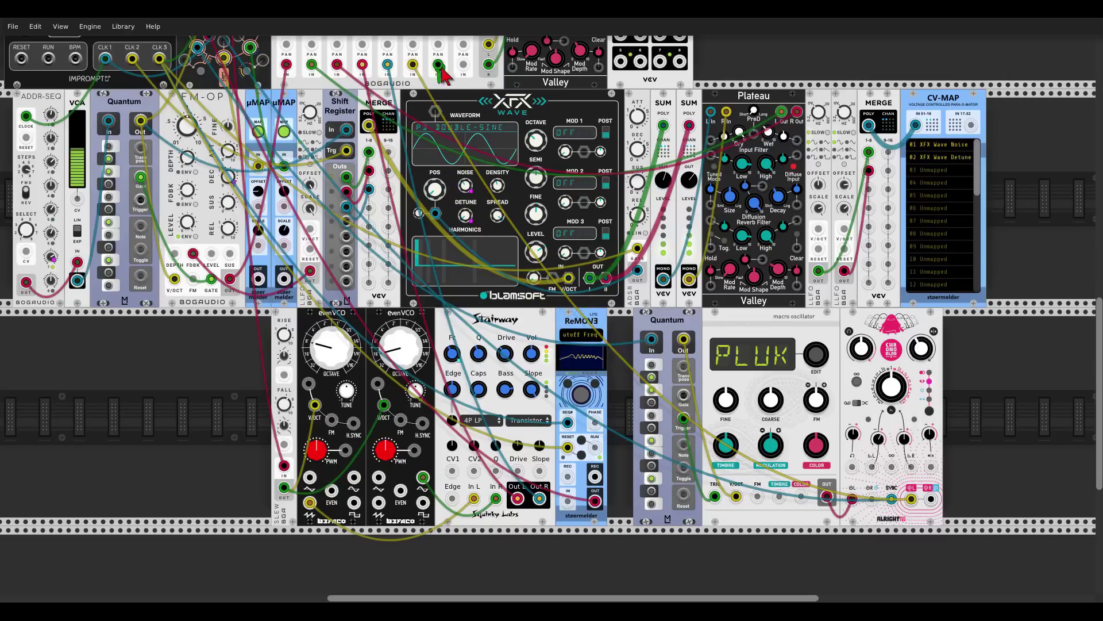
{"action": "scroll", "coordinate": [572, 196], "scroll_direction": "up", "scroll_amount": 5}
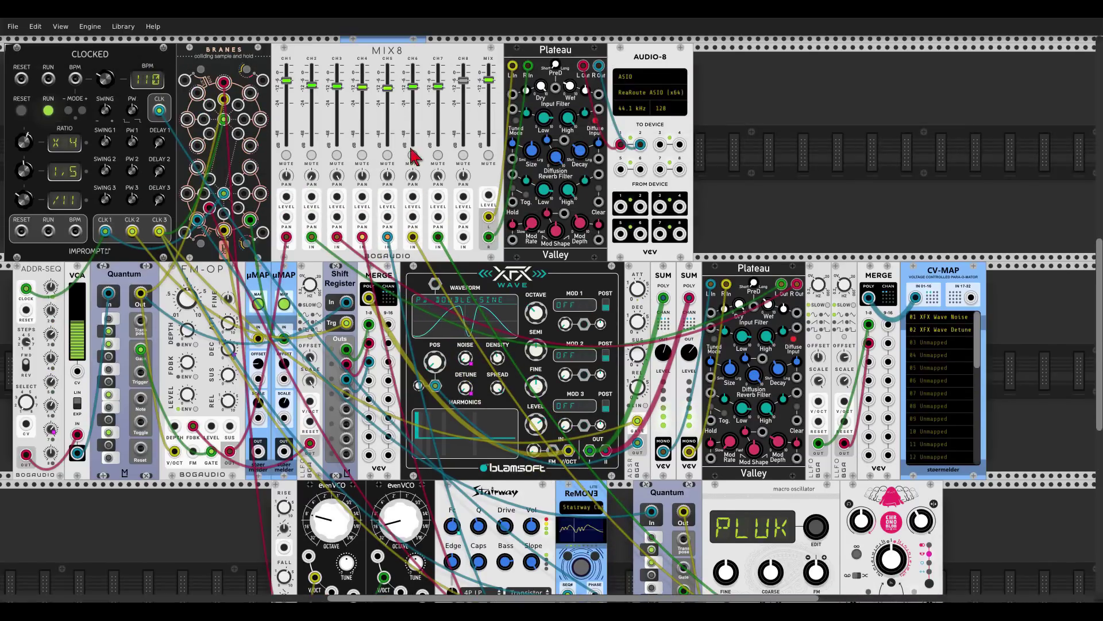
Move ReMOVE Lite, Stairway and their row neighbours away, and insert a Befaco Dual Atenuverter before the second Quantum's In.
{"action": "scroll", "coordinate": [944, 175], "scroll_direction": "down", "scroll_amount": 5}
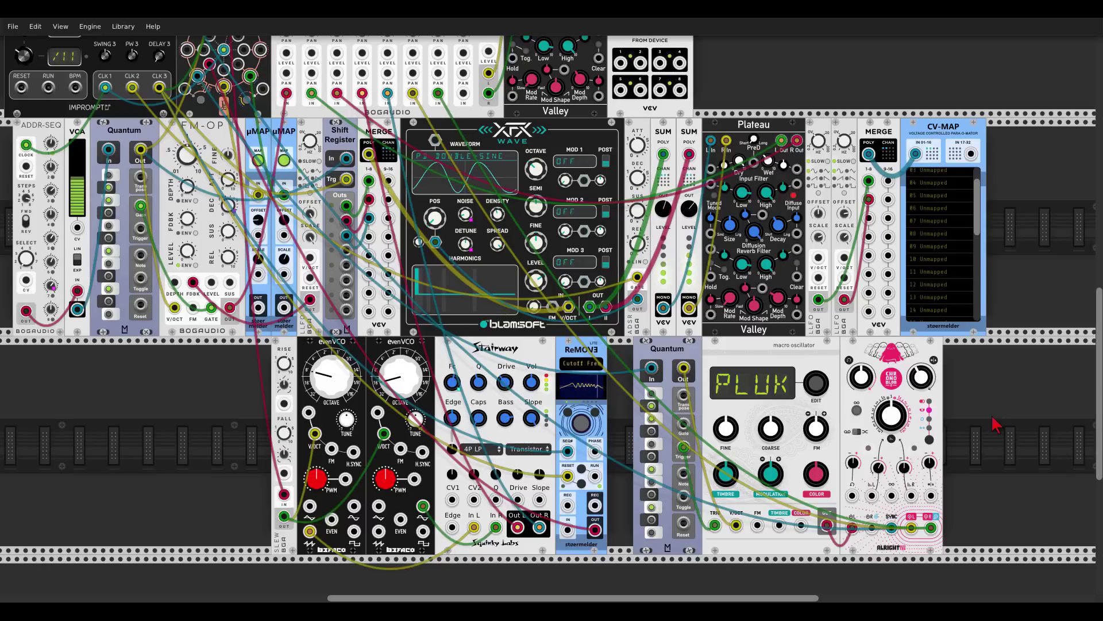
{"action": "left_click_drag", "start_coordinate": [575, 348], "coordinate": [463, 348]}
{"action": "right_click", "coordinate": [576, 390]}
{"action": "type", "text": "attenu"}
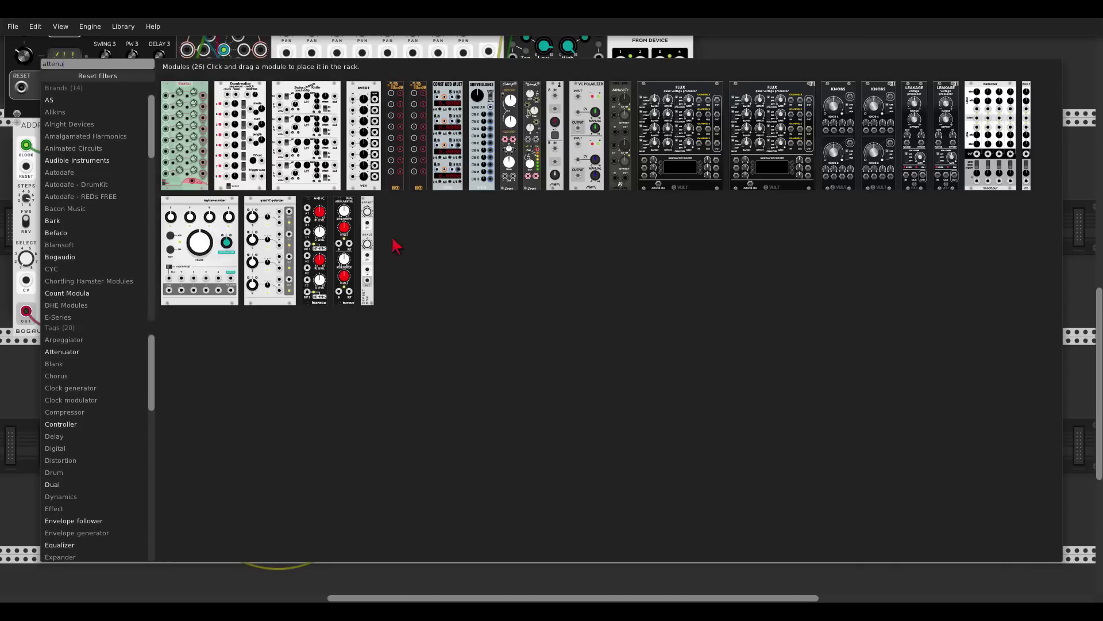
{"action": "left_click_drag", "start_coordinate": [352, 218], "coordinate": [651, 368]}
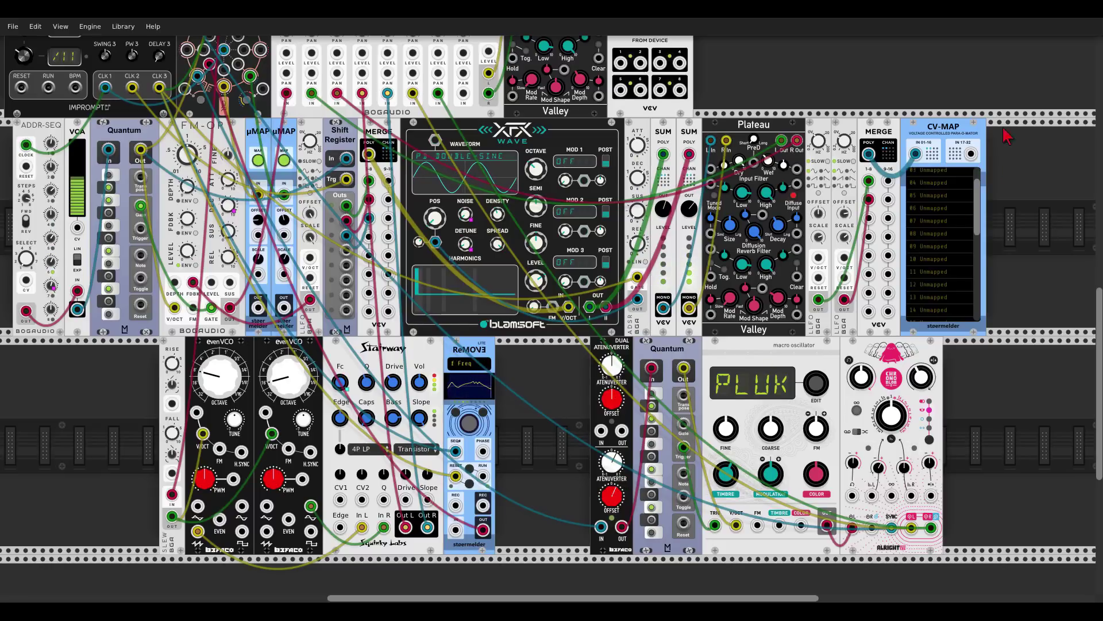
Solo MIX8 channels 6 and 7, and route a Branes output through the Dual Atenuverter's first channel into MERGE's third input.
{"action": "scroll", "coordinate": [951, 209], "scroll_direction": "up", "scroll_amount": 1}
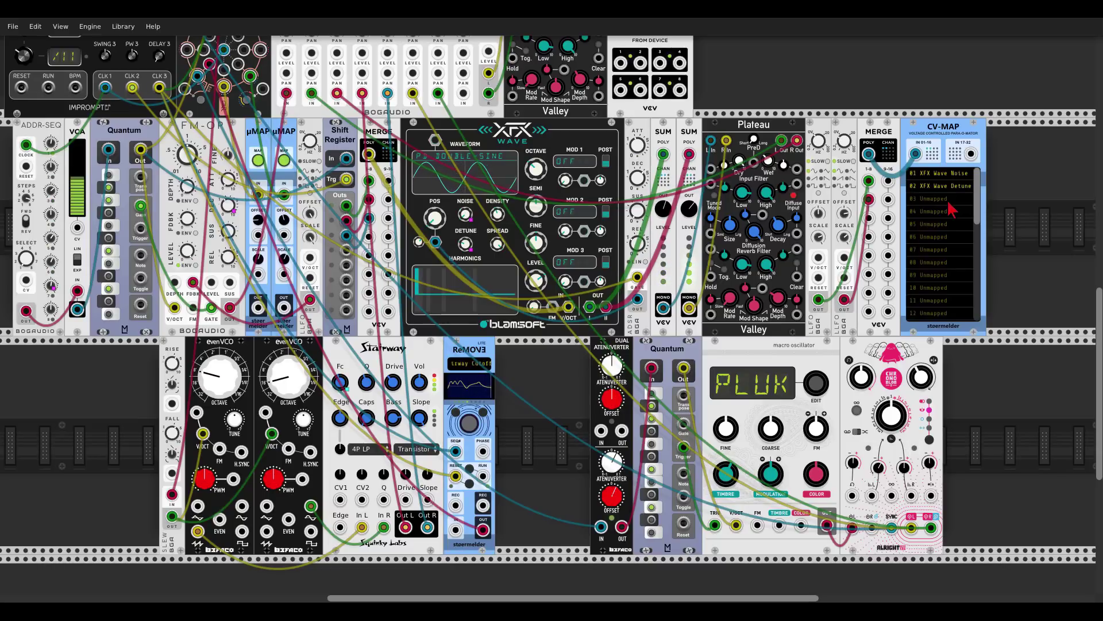
{"action": "scroll", "coordinate": [546, 388], "scroll_direction": "up", "scroll_amount": 2}
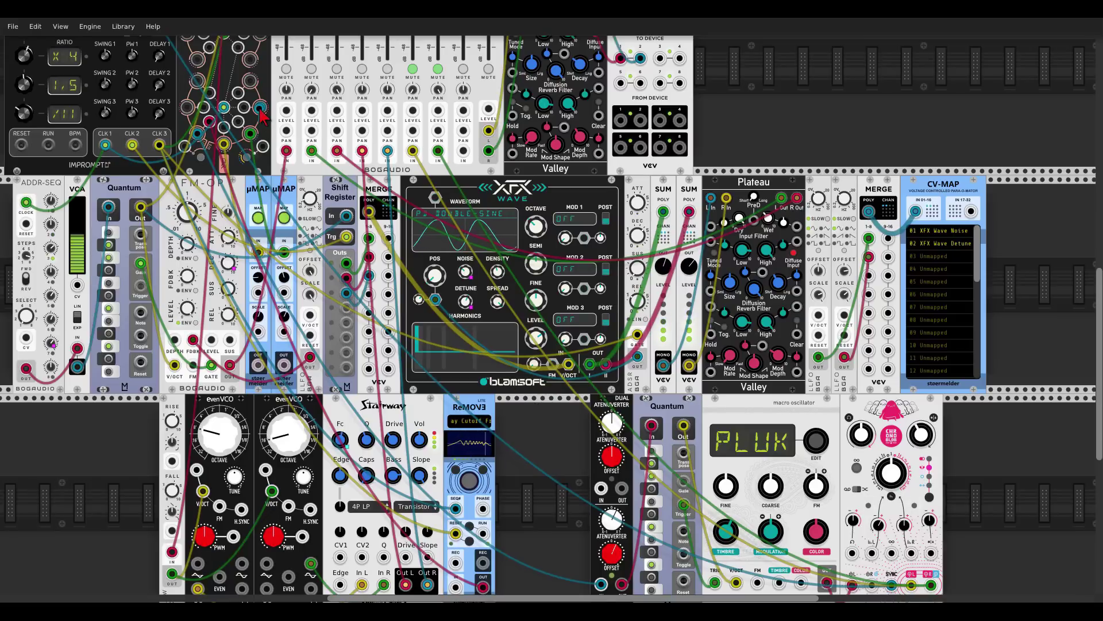
{"action": "scroll", "coordinate": [525, 457], "scroll_direction": "up", "scroll_amount": 1}
{"action": "scroll", "coordinate": [582, 489], "scroll_direction": "down", "scroll_amount": 3}
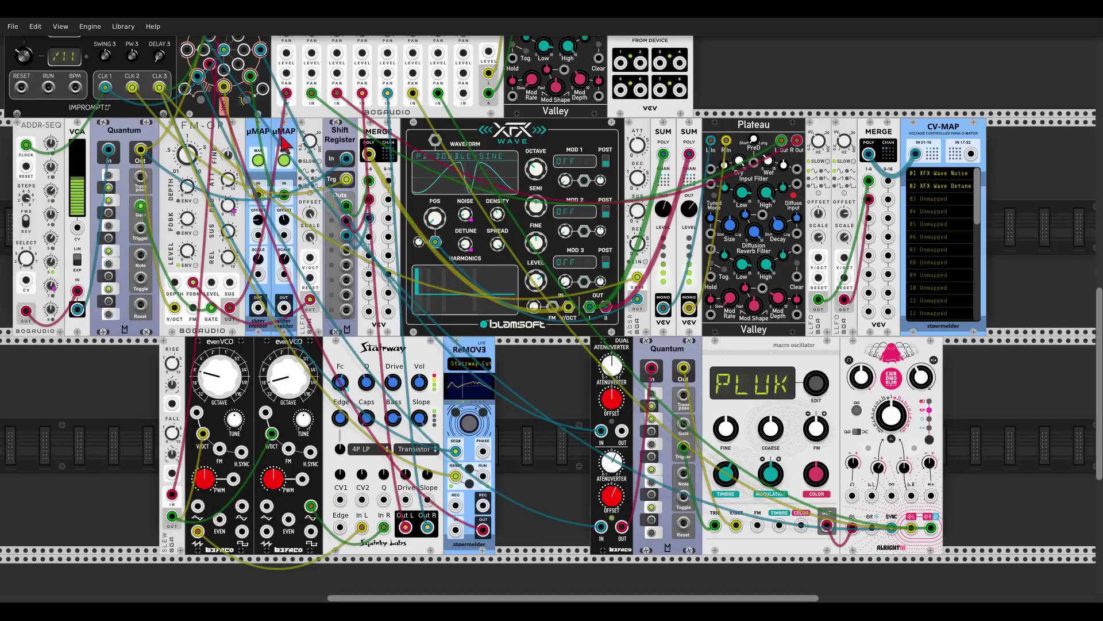
{"action": "left_click_drag", "start_coordinate": [622, 431], "coordinate": [869, 218]}
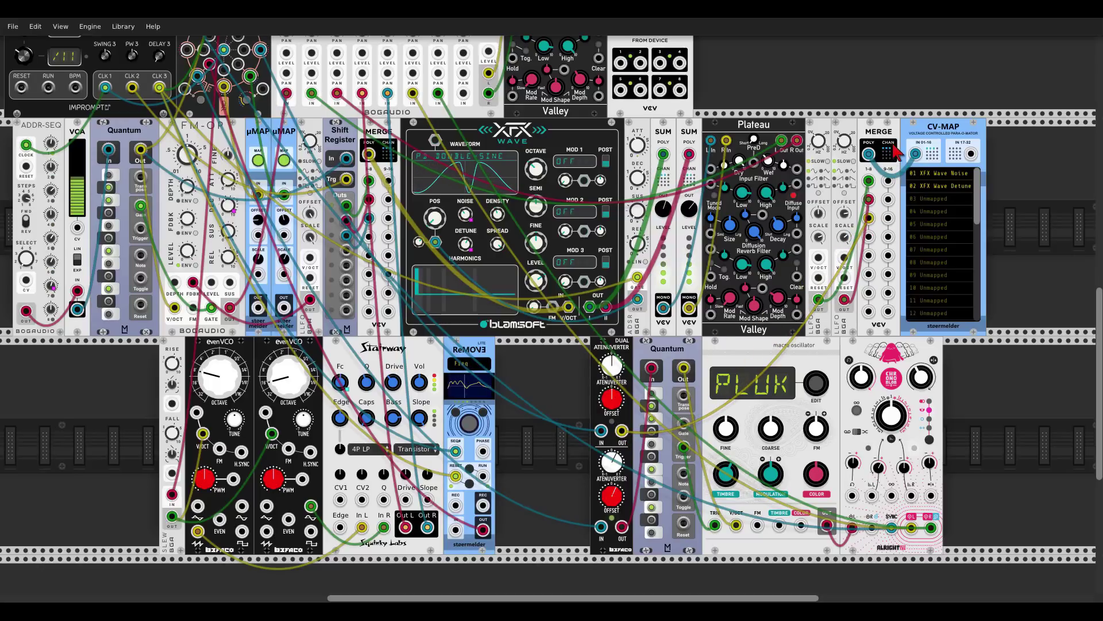
Map CV-MAP slot 03 to the Dual Atenuverter's second-channel gain knob, and raise the first channel's gain and offset.
{"action": "scroll", "coordinate": [888, 152], "scroll_direction": "up", "scroll_amount": 2}
{"action": "scroll", "coordinate": [894, 153], "scroll_direction": "up", "scroll_amount": 2}
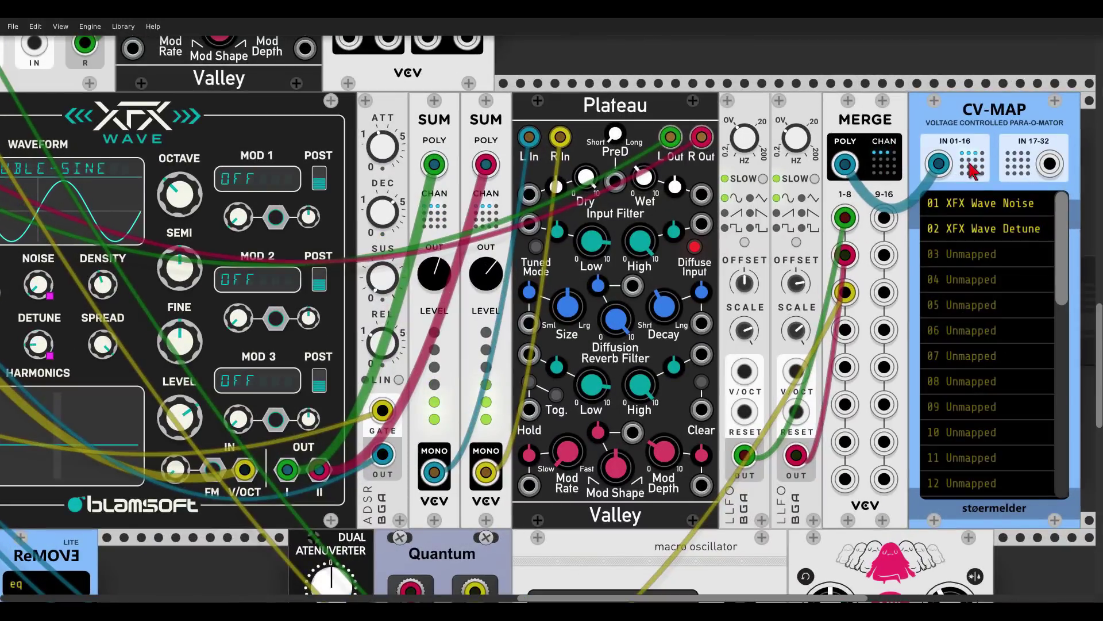
{"action": "left_click", "coordinate": [957, 254]}
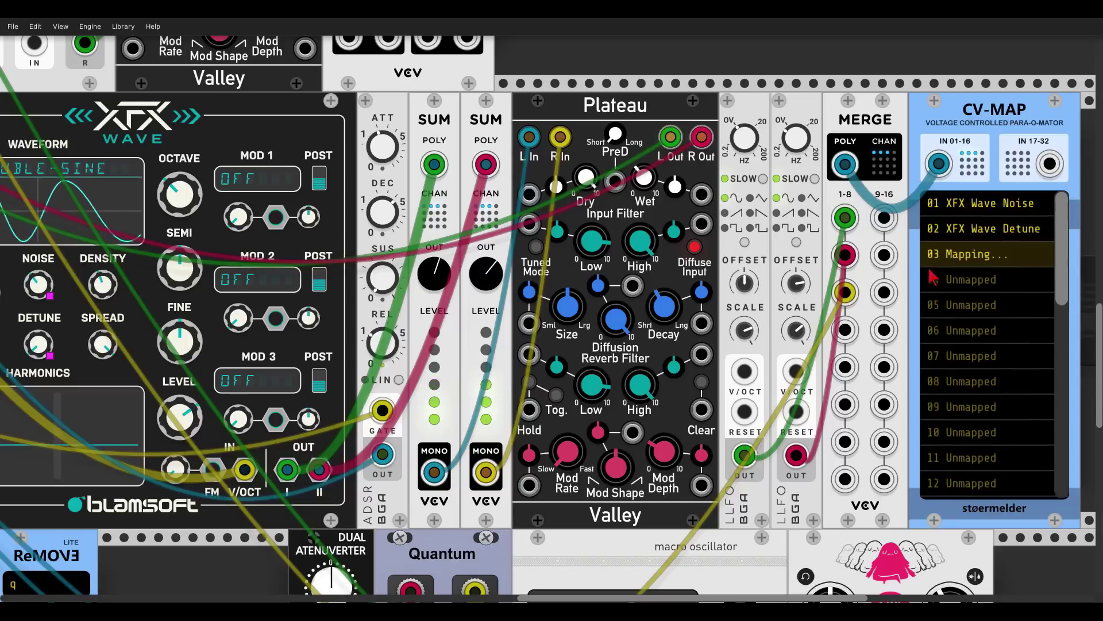
{"action": "scroll", "coordinate": [778, 284], "scroll_direction": "down", "scroll_amount": 5}
{"action": "scroll", "coordinate": [598, 304], "scroll_direction": "down", "scroll_amount": 4}
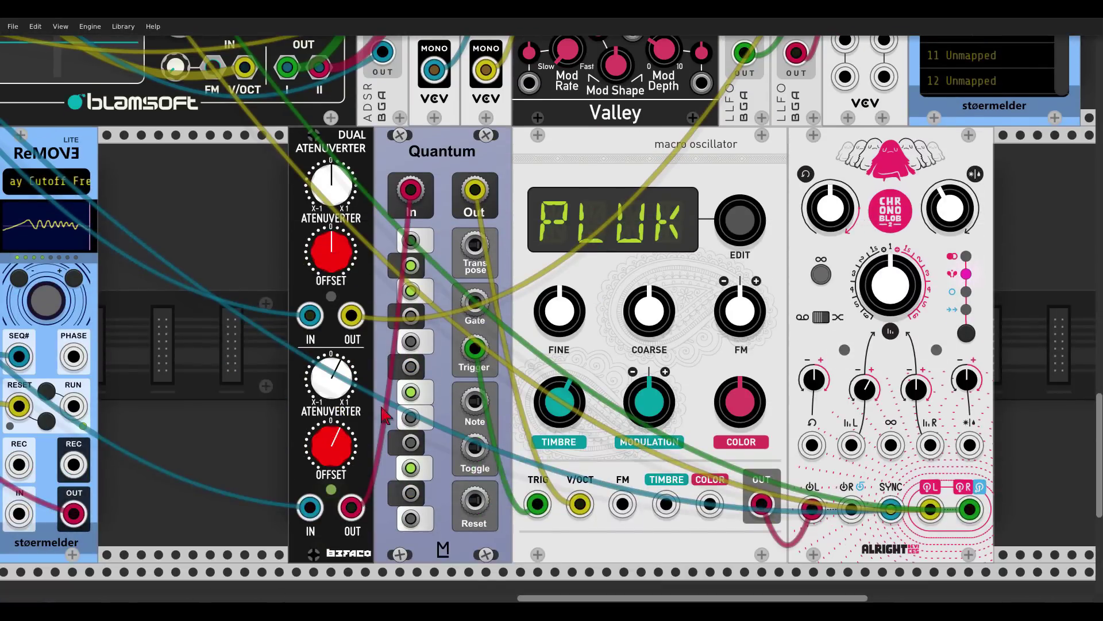
{"action": "left_click", "coordinate": [343, 386]}
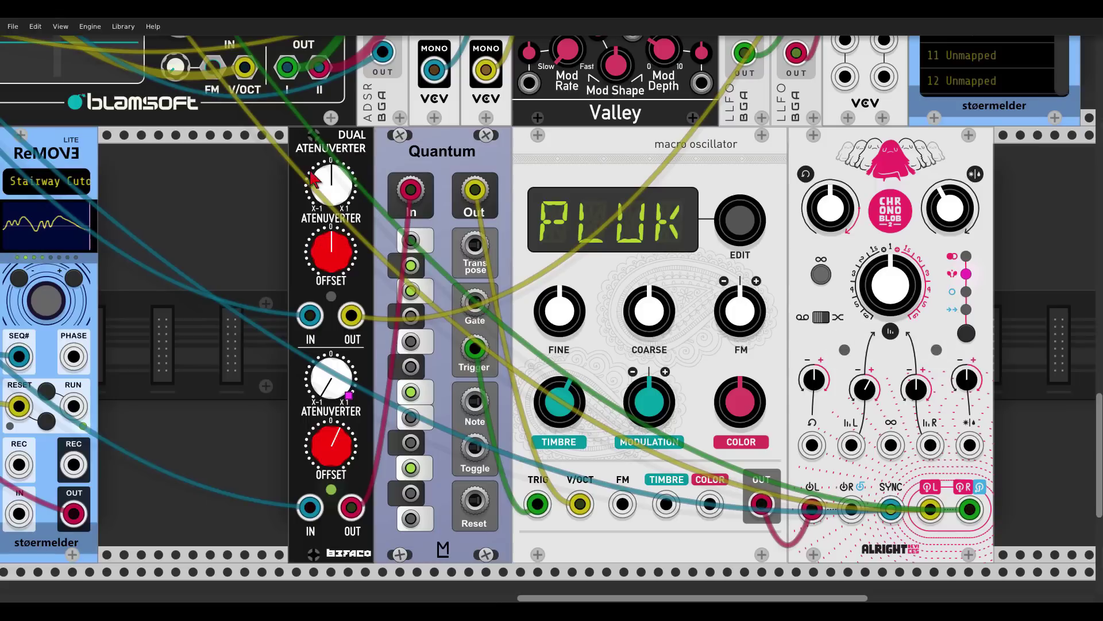
{"action": "left_click_drag", "start_coordinate": [320, 261], "coordinate": [320, 241]}
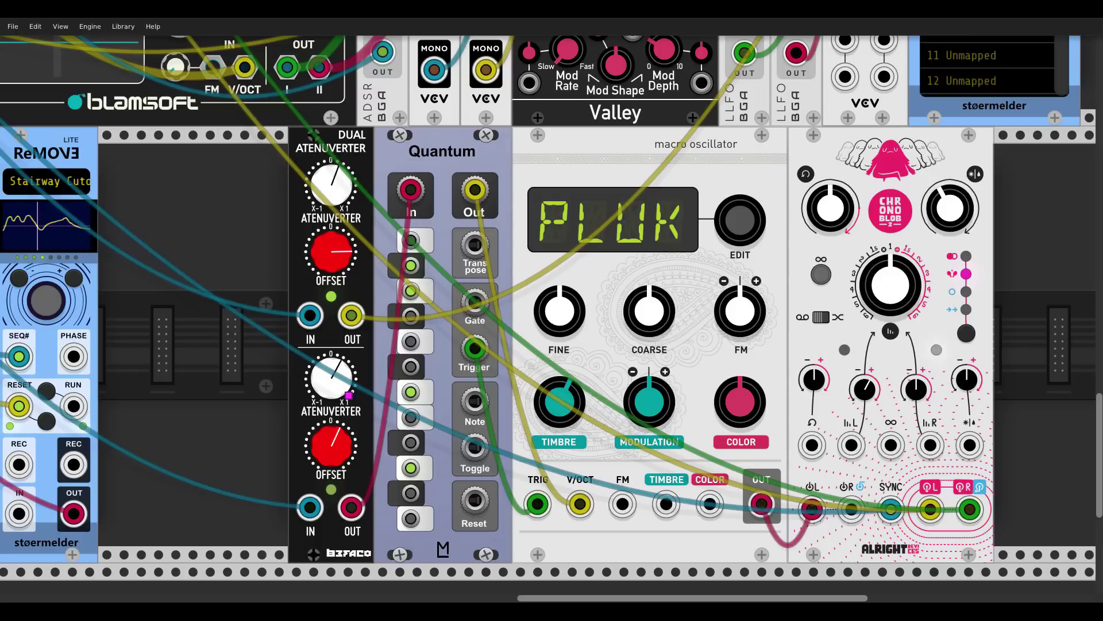
Move the Chronoblob away from the macro oscillator and insert a VCV VCA between them in the audio path.
{"action": "scroll", "coordinate": [828, 304], "scroll_direction": "down", "scroll_amount": 3}
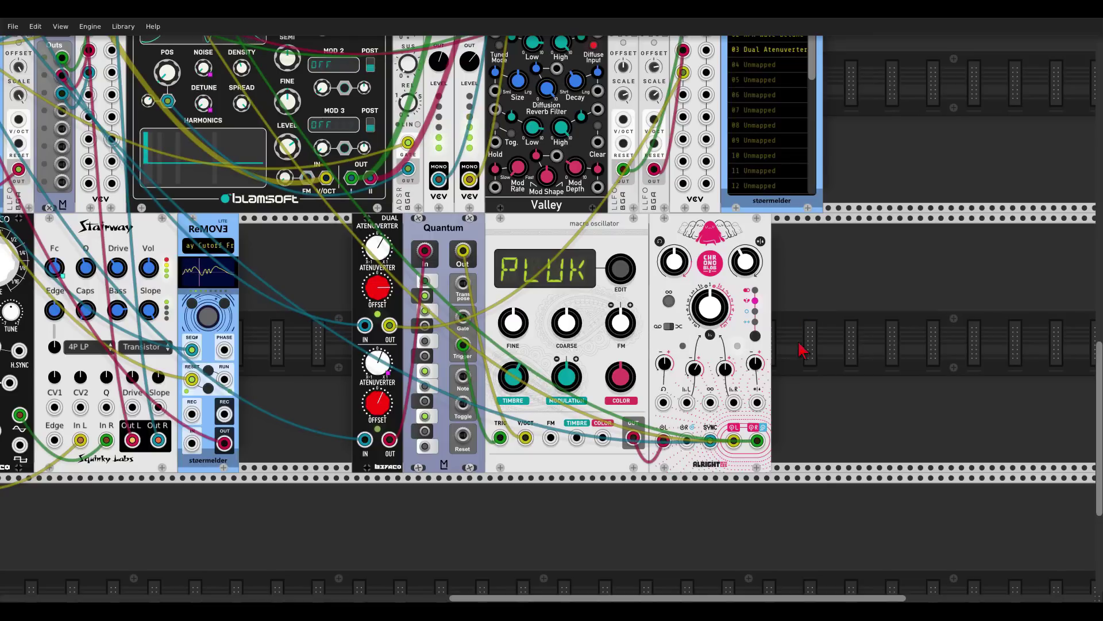
{"action": "left_click_drag", "start_coordinate": [662, 235], "coordinate": [796, 237]}
{"action": "right_click", "coordinate": [723, 291]}
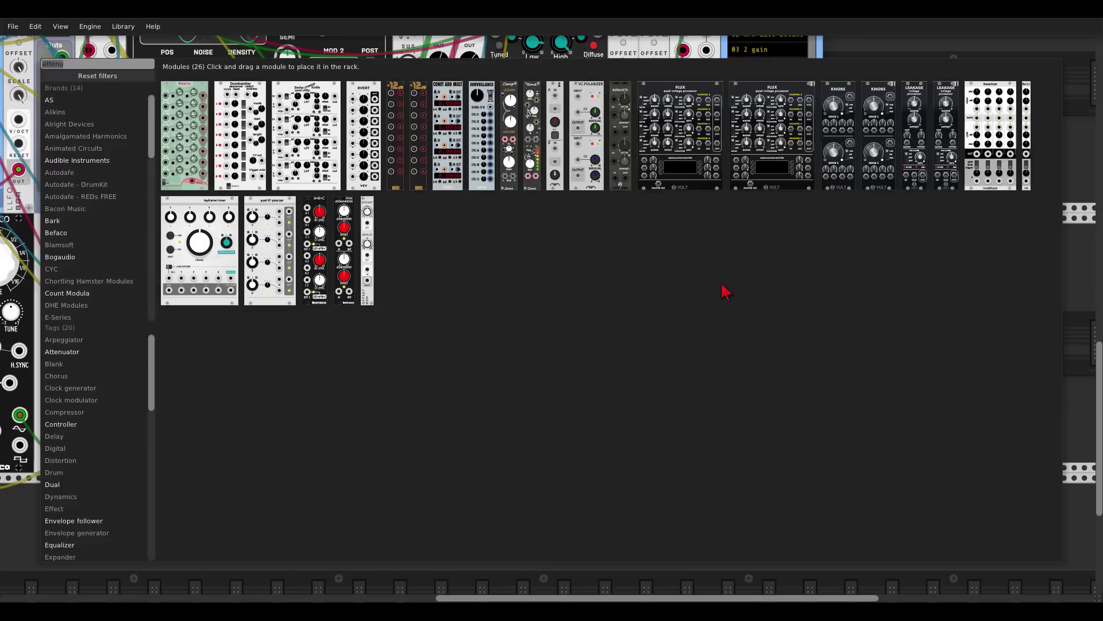
{"action": "type", "text": "vca"}
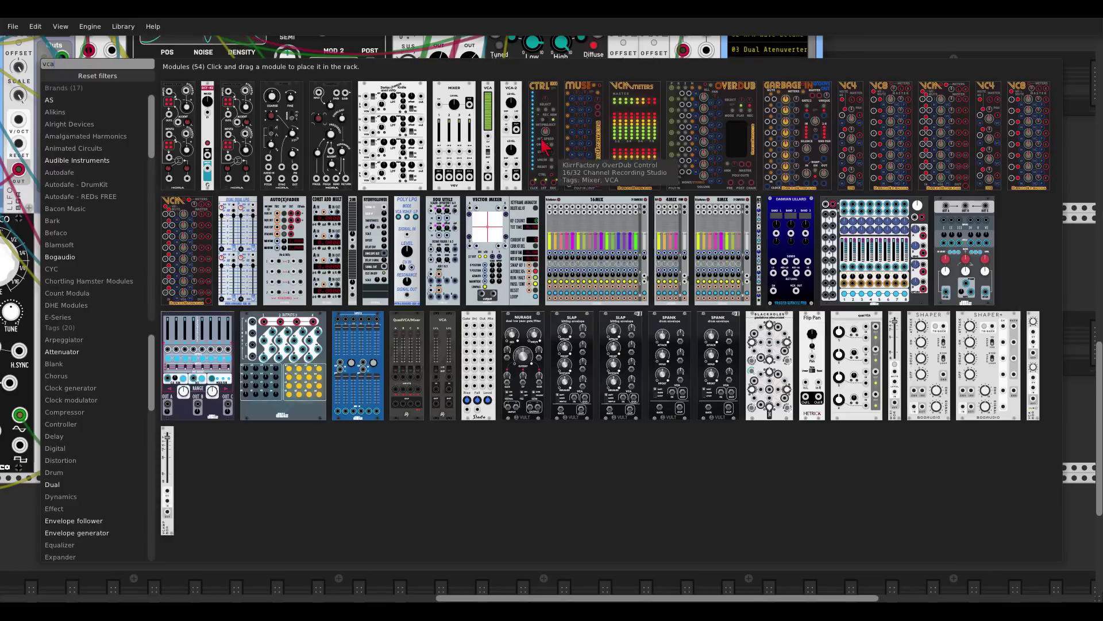
{"action": "left_click", "coordinate": [488, 136]}
{"action": "left_click_drag", "start_coordinate": [633, 438], "coordinate": [797, 441]}
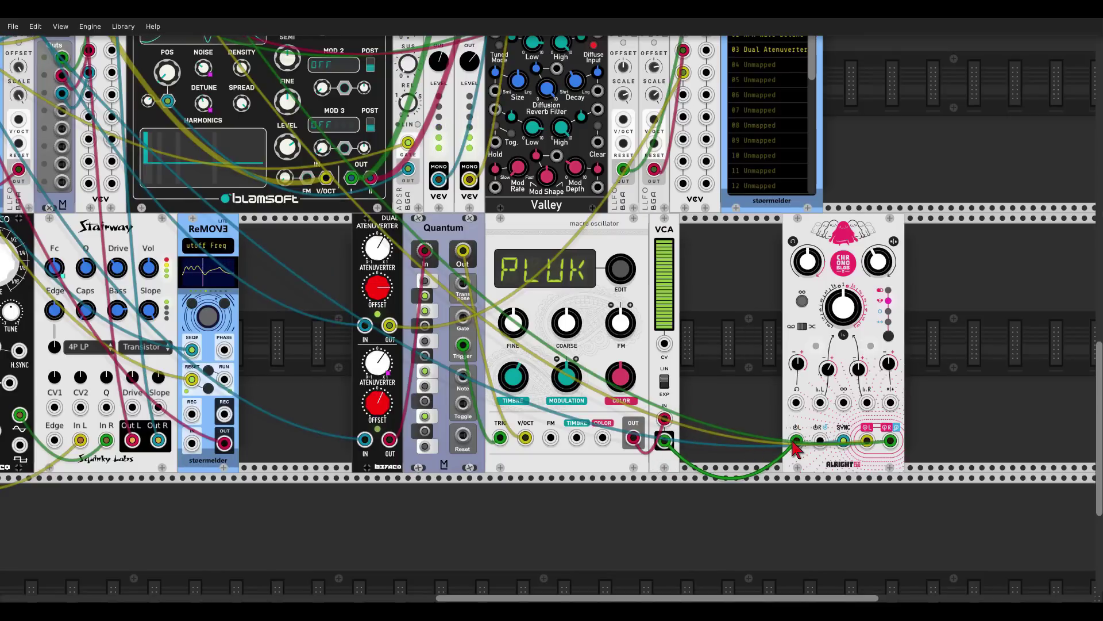
Add a Bogaudio Slew module directly beside the new VCA.
{"action": "right_click", "coordinate": [727, 357]}
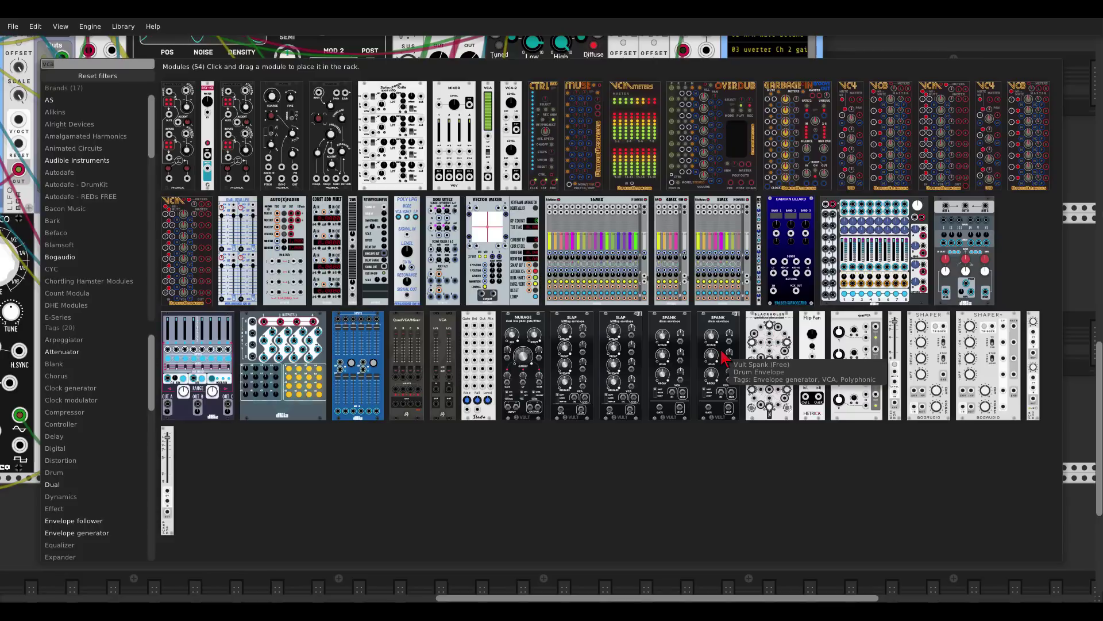
{"action": "type", "text": "slew"}
{"action": "left_click_drag", "start_coordinate": [735, 138], "coordinate": [682, 258]}
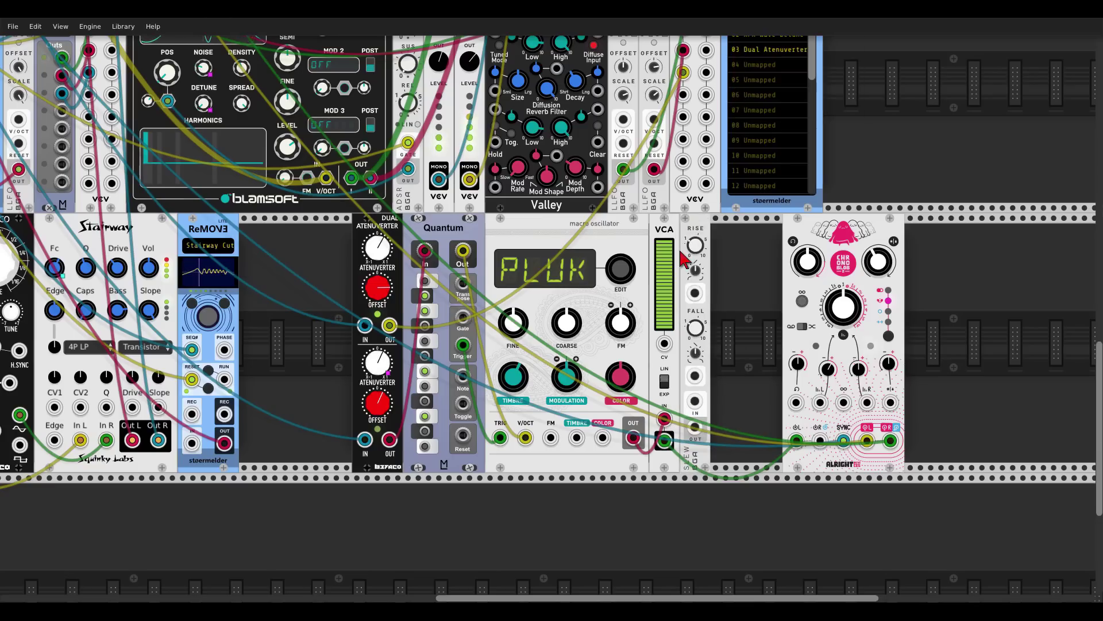
Connect the Impromptu clock's CLK 3 output to the new Slew module's IN.
{"action": "scroll", "coordinate": [682, 259], "scroll_direction": "down", "scroll_amount": 1}
{"action": "scroll", "coordinate": [682, 259], "scroll_direction": "down", "scroll_amount": 2}
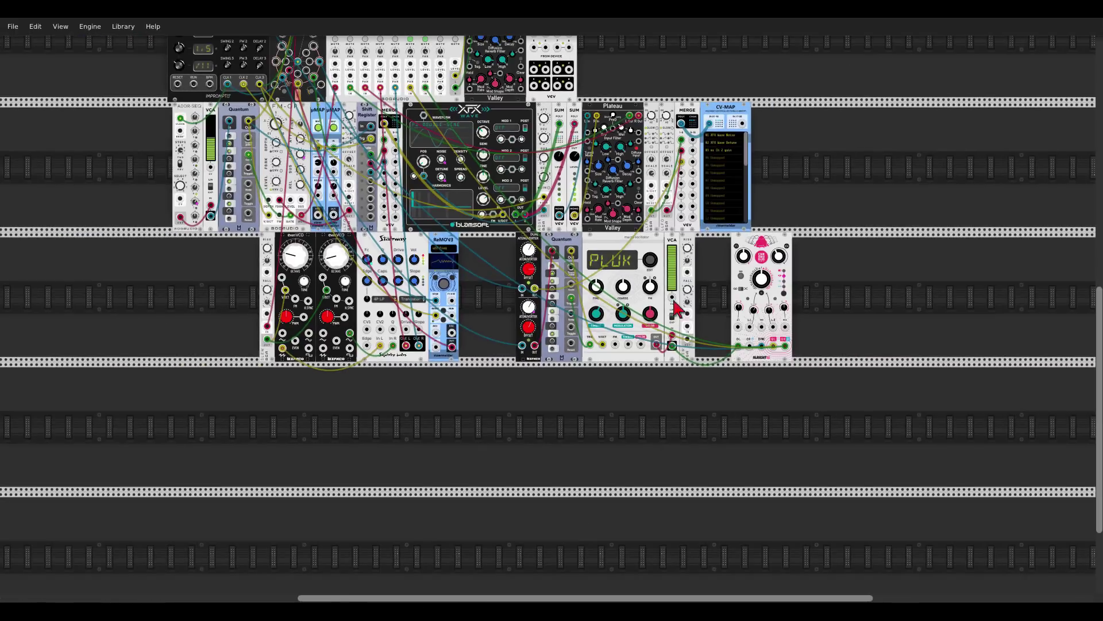
{"action": "left_click_drag", "start_coordinate": [440, 220], "coordinate": [261, 86]}
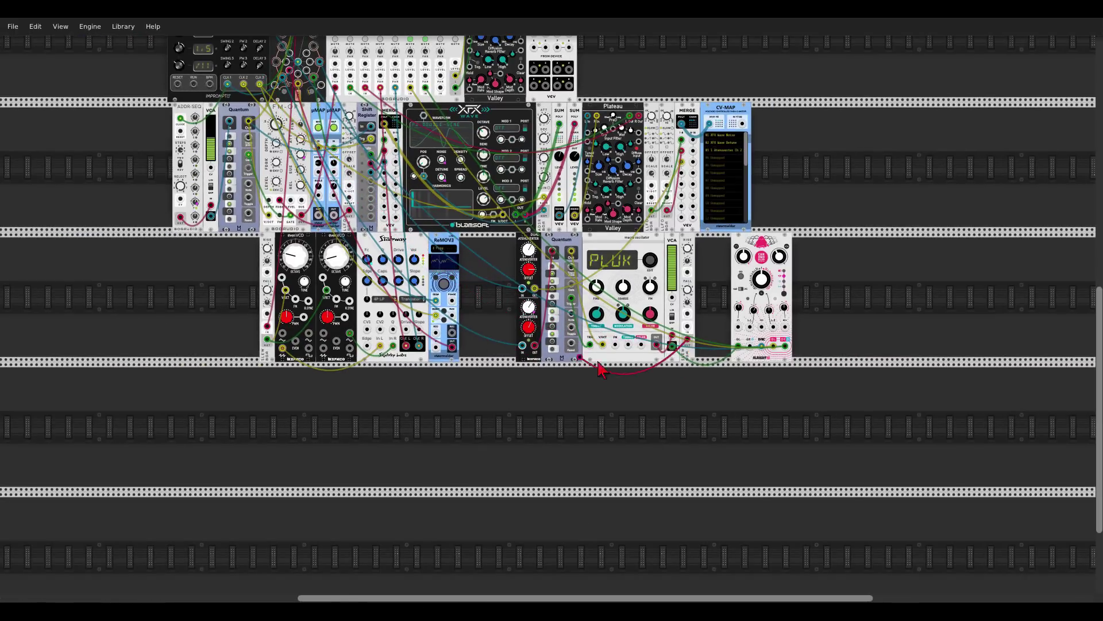
{"action": "left_click_drag", "start_coordinate": [688, 327], "coordinate": [261, 84]}
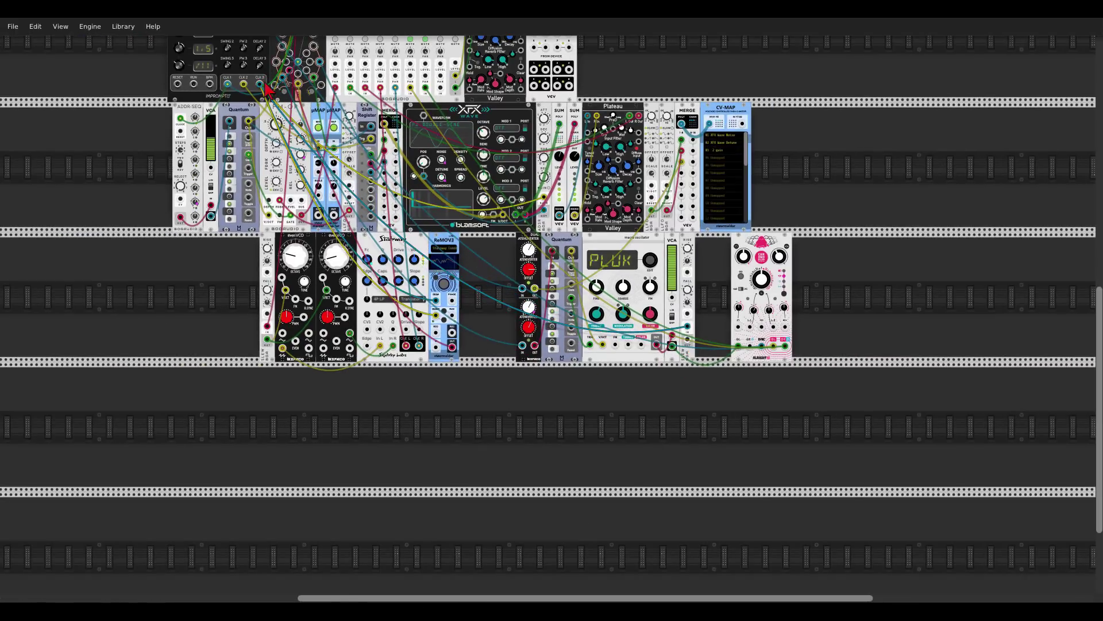
Connect the new Slew module's output to the CV input of the VCA beside the macro oscillator.
{"action": "scroll", "coordinate": [693, 339], "scroll_direction": "up", "scroll_amount": 3}
{"action": "left_click_drag", "start_coordinate": [673, 363], "coordinate": [637, 278]}
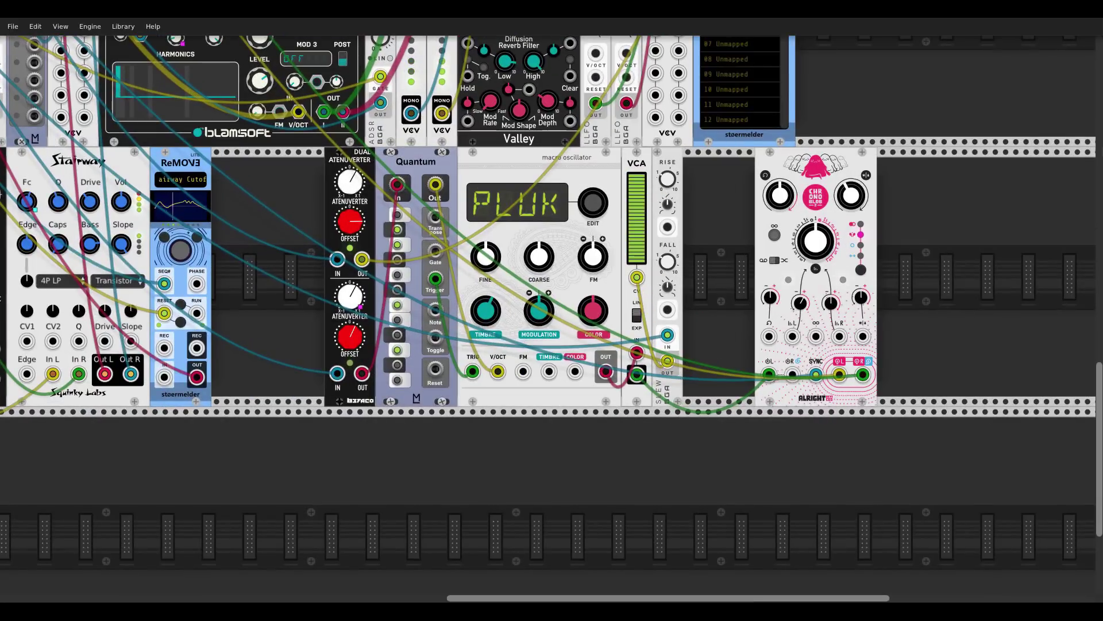
{"action": "scroll", "coordinate": [667, 192], "scroll_direction": "up", "scroll_amount": 1}
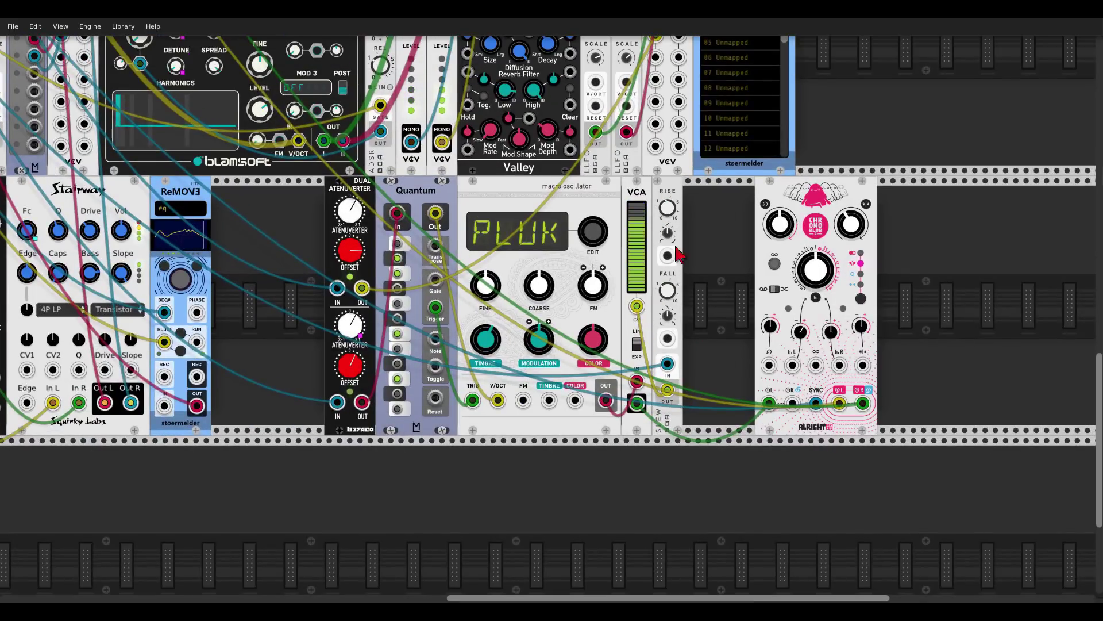
{"action": "scroll", "coordinate": [709, 279], "scroll_direction": "up", "scroll_amount": 1}
{"action": "scroll", "coordinate": [711, 281], "scroll_direction": "up", "scroll_amount": 1}
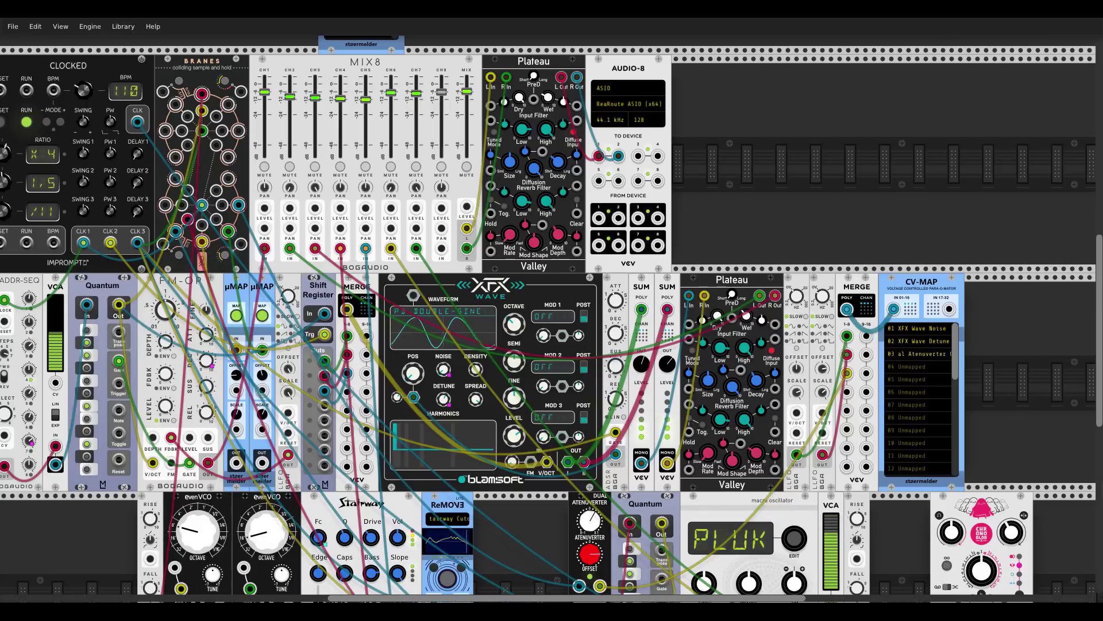
Shift the second- and third-row modules to align with the clock row, and close the gap between the Slew and Chronoblob.
{"action": "scroll", "coordinate": [865, 364], "scroll_direction": "down", "scroll_amount": 5}
{"action": "scroll", "coordinate": [865, 363], "scroll_direction": "right", "scroll_amount": 1}
{"action": "scroll", "coordinate": [863, 363], "scroll_direction": "down", "scroll_amount": 1}
{"action": "scroll", "coordinate": [864, 364], "scroll_direction": "right", "scroll_amount": 1}
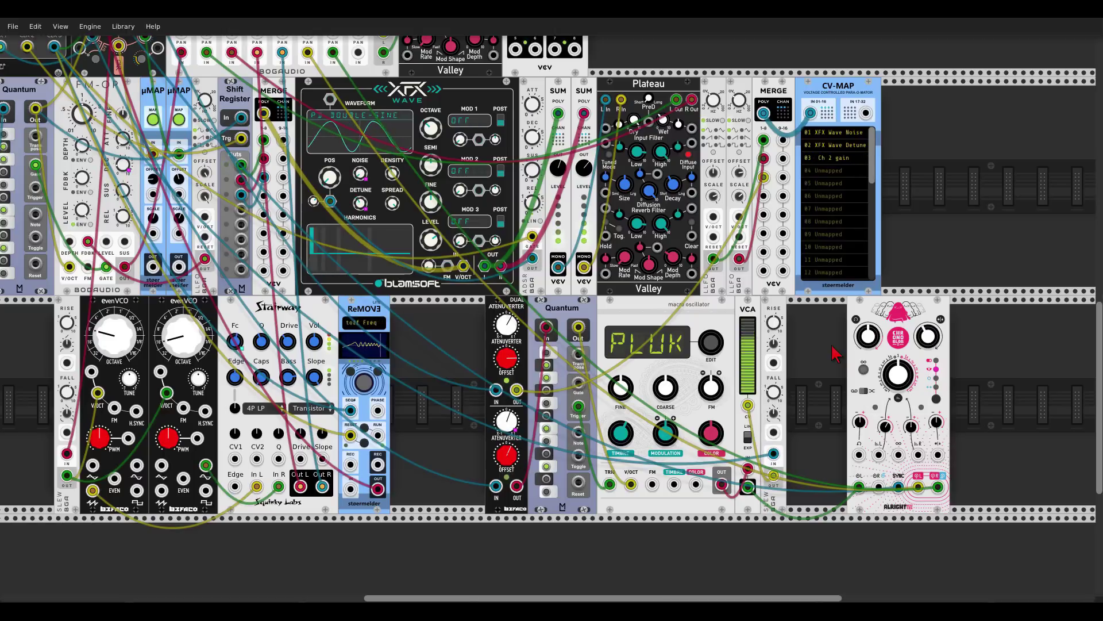
{"action": "scroll", "coordinate": [835, 353], "scroll_direction": "down", "scroll_amount": 5}
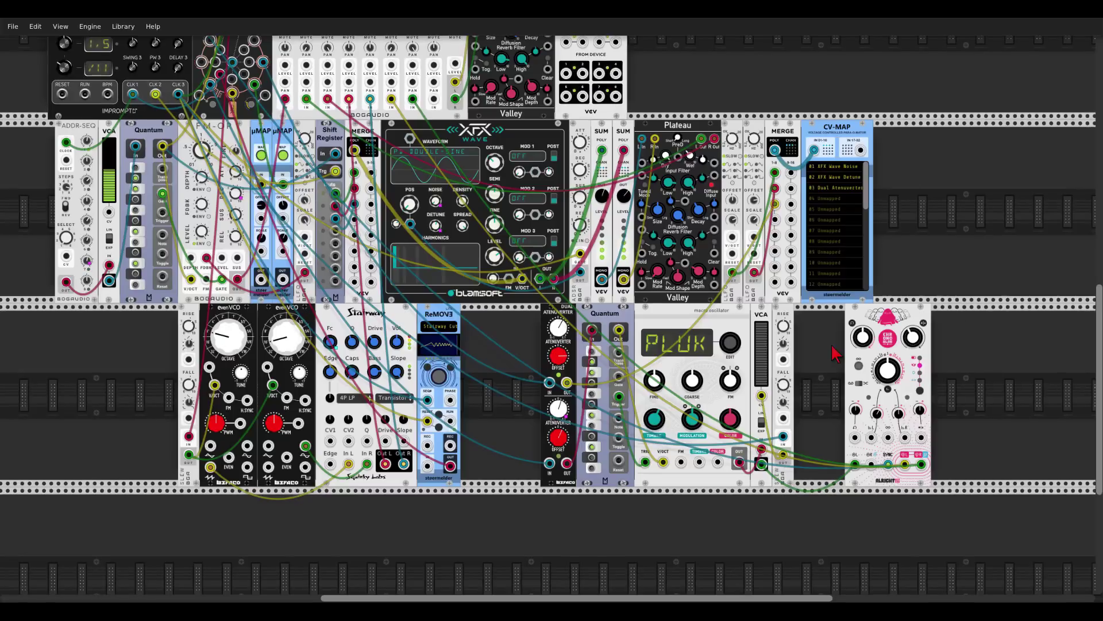
{"action": "scroll", "coordinate": [633, 428], "scroll_direction": "up", "scroll_amount": 3}
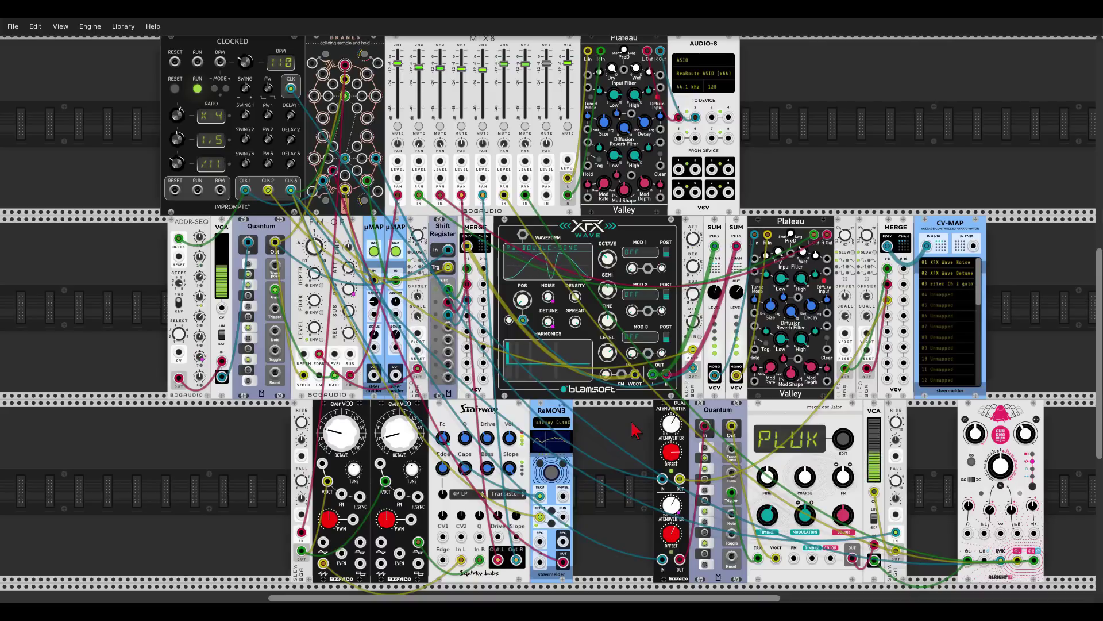
{"action": "left_click_drag", "start_coordinate": [557, 409], "coordinate": [442, 407]}
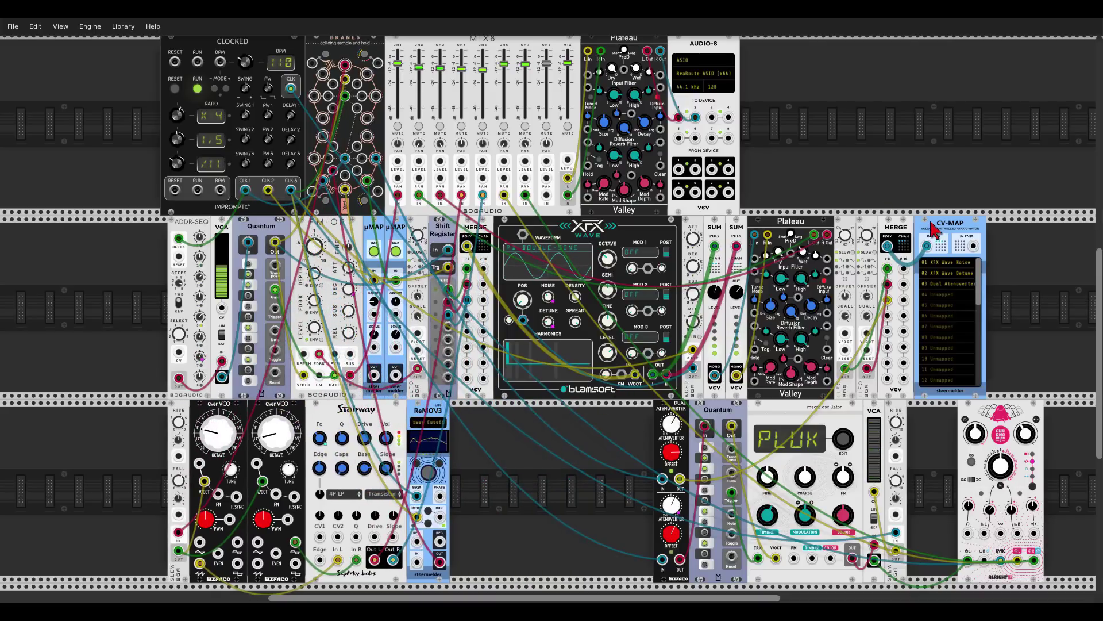
{"action": "left_click_drag", "start_coordinate": [933, 228], "coordinate": [926, 229]}
{"action": "left_click_drag", "start_coordinate": [439, 409], "coordinate": [432, 409]}
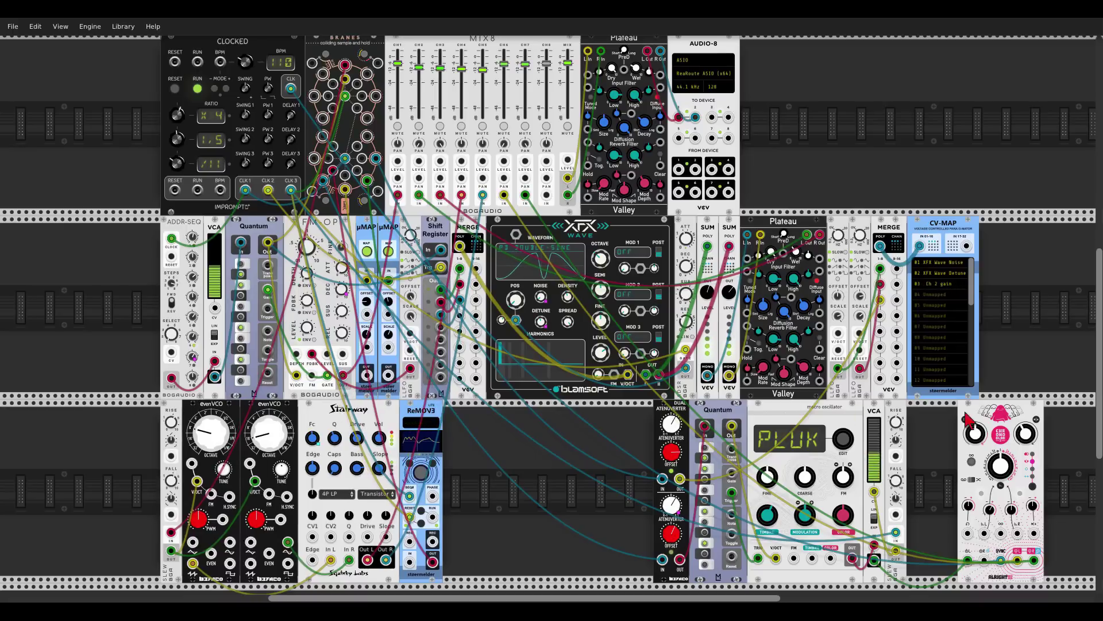
{"action": "left_click_drag", "start_coordinate": [967, 420], "coordinate": [944, 419]}
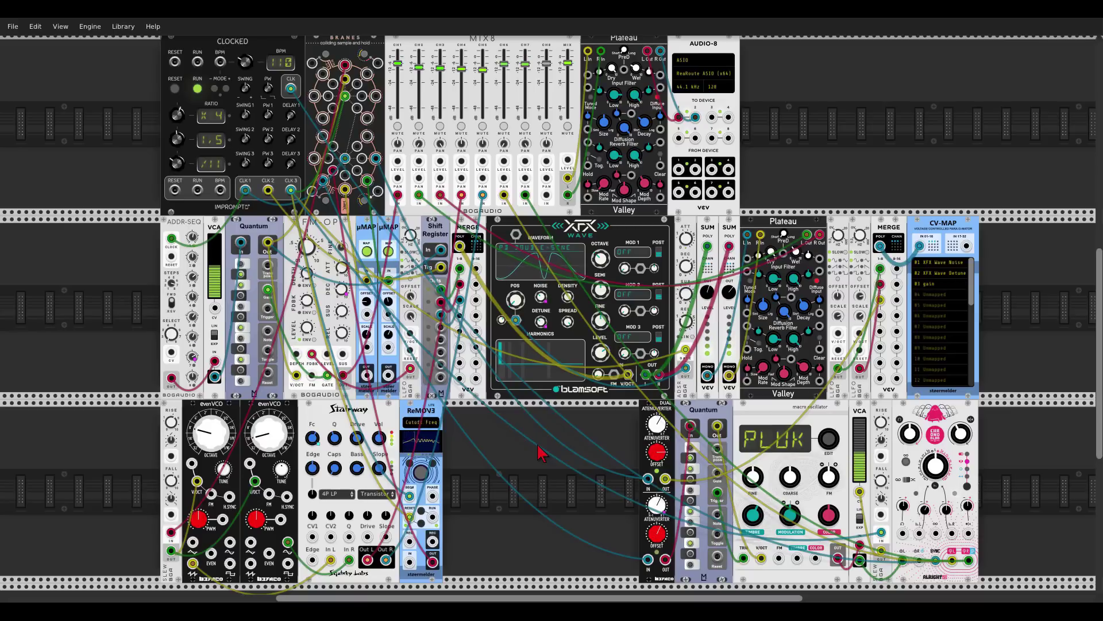
Move the CV-PAM module into the empty rack space beyond AUDIO-8 in the clock row.
{"action": "scroll", "coordinate": [575, 155], "scroll_direction": "up", "scroll_amount": 3}
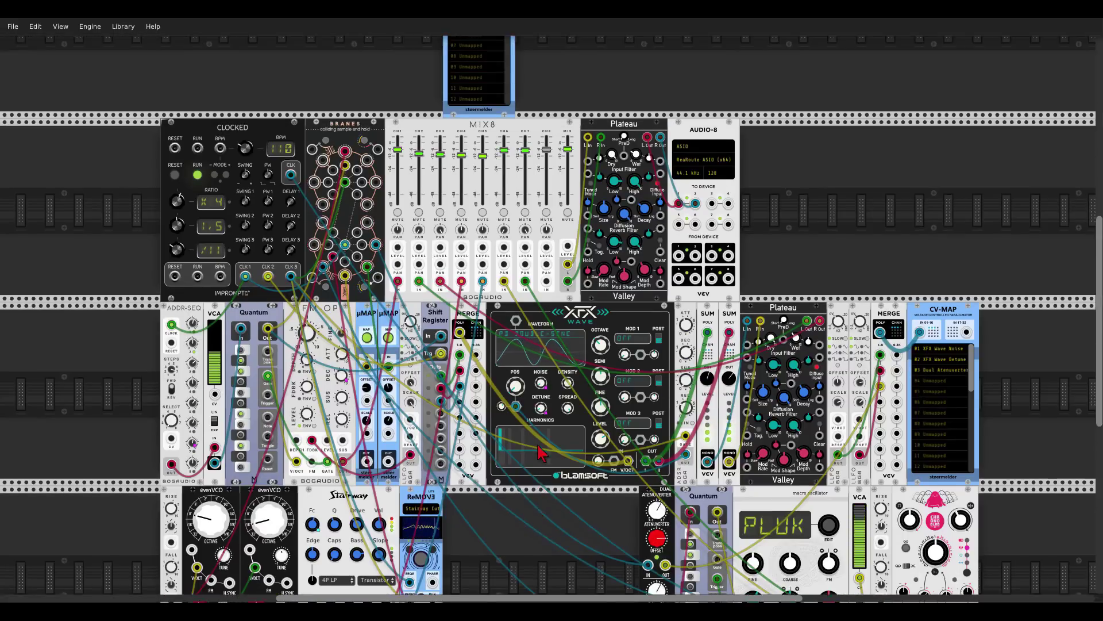
{"action": "scroll", "coordinate": [574, 149], "scroll_direction": "up", "scroll_amount": 1}
{"action": "left_click_drag", "start_coordinate": [485, 66], "coordinate": [921, 247]}
{"action": "scroll", "coordinate": [940, 293], "scroll_direction": "up", "scroll_amount": 5}
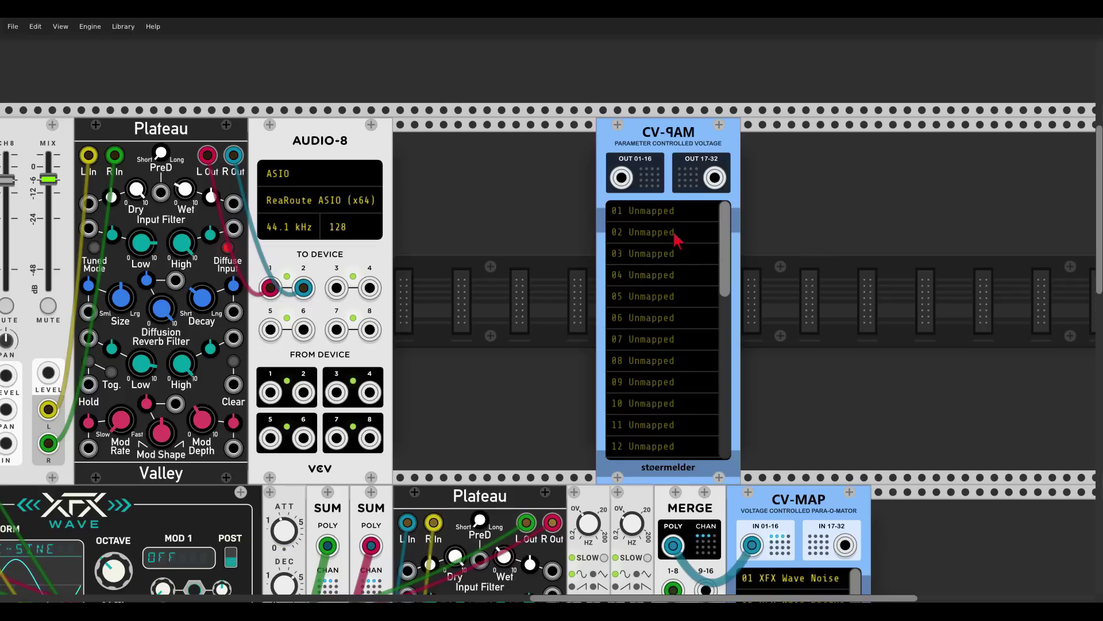
Add a Bacon Music Glissinator and a VCV Scope on either side of the CV-PAM module.
{"action": "right_click", "coordinate": [572, 271]}
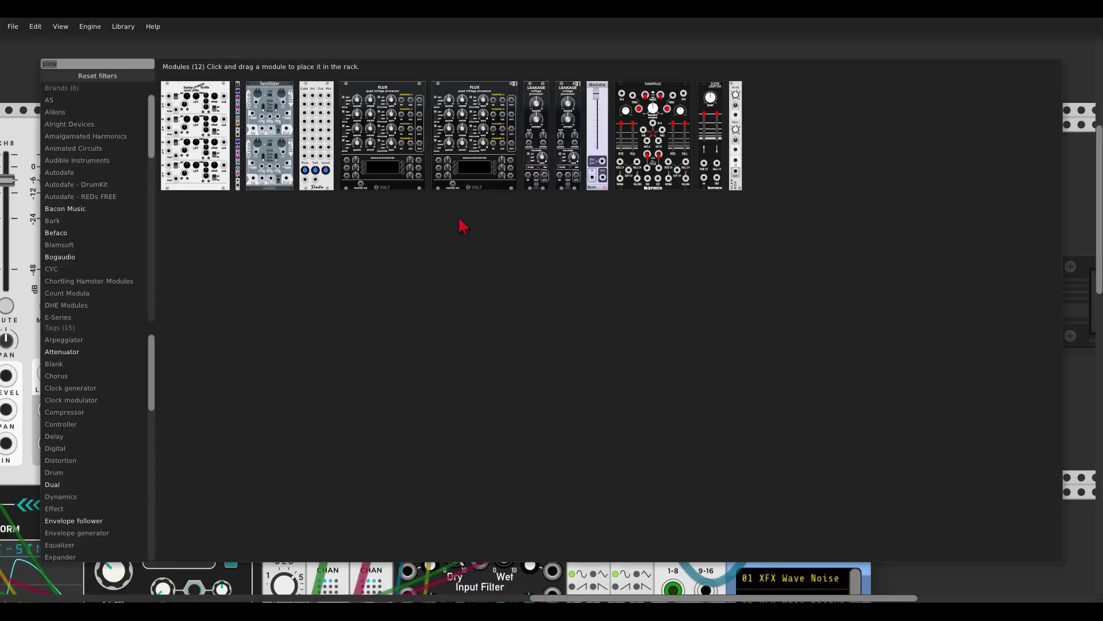
{"action": "left_click", "coordinate": [601, 112]}
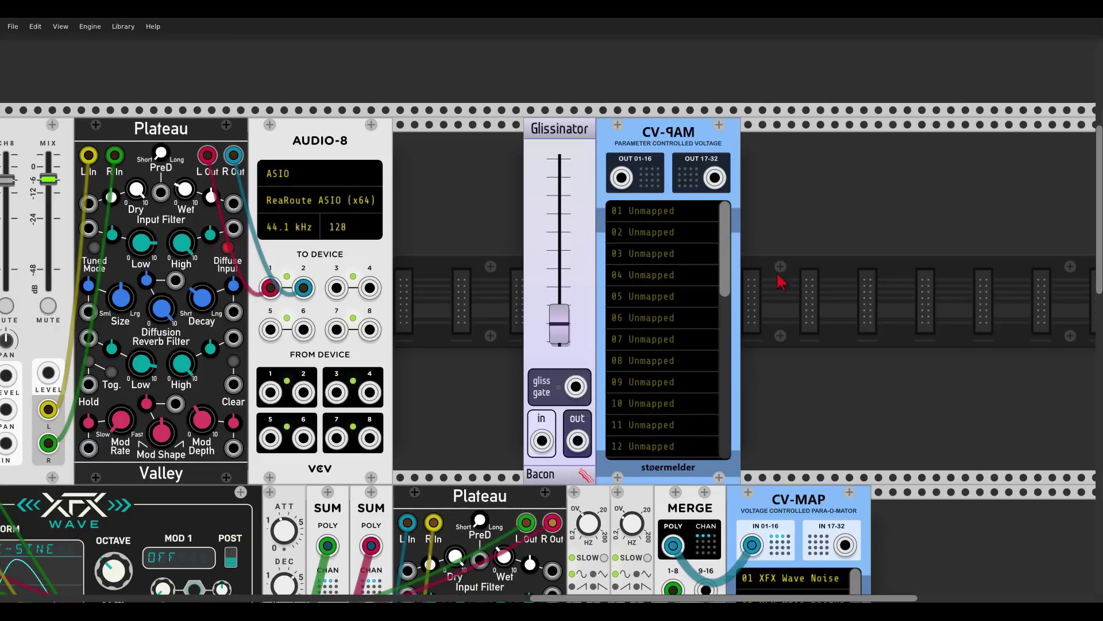
{"action": "right_click", "coordinate": [796, 293]}
{"action": "type", "text": "scope"}
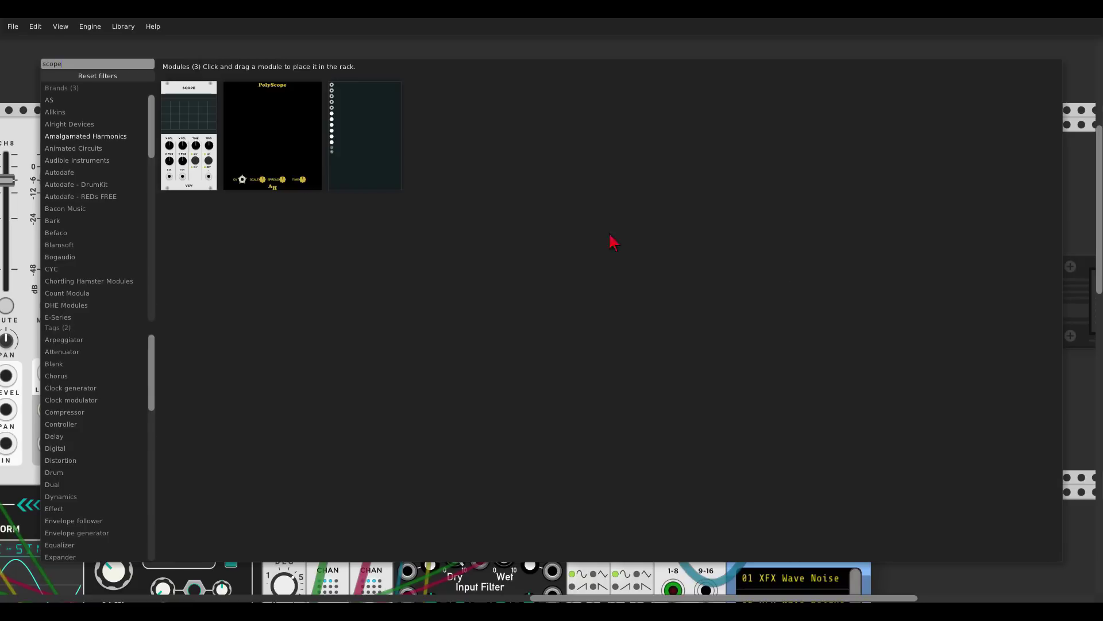
{"action": "left_click_drag", "start_coordinate": [184, 106], "coordinate": [721, 252]}
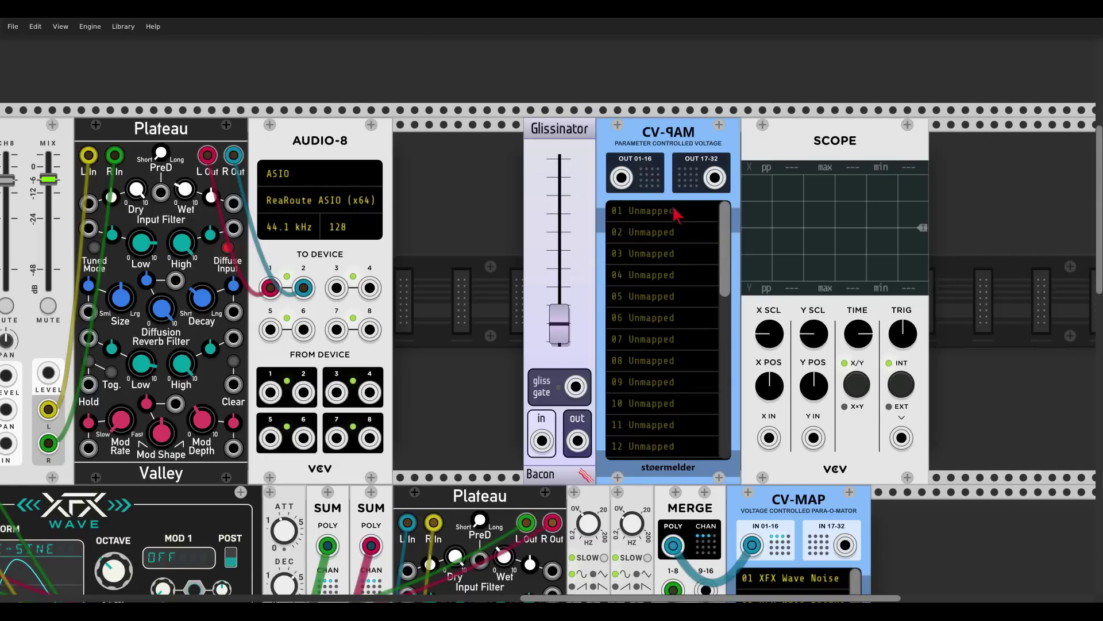
Map CV-PAM slot 01 to the Glissinator's time slider and connect CV-PAM OUT 01-16 to the Scope's X IN.
{"action": "left_click", "coordinate": [651, 218]}
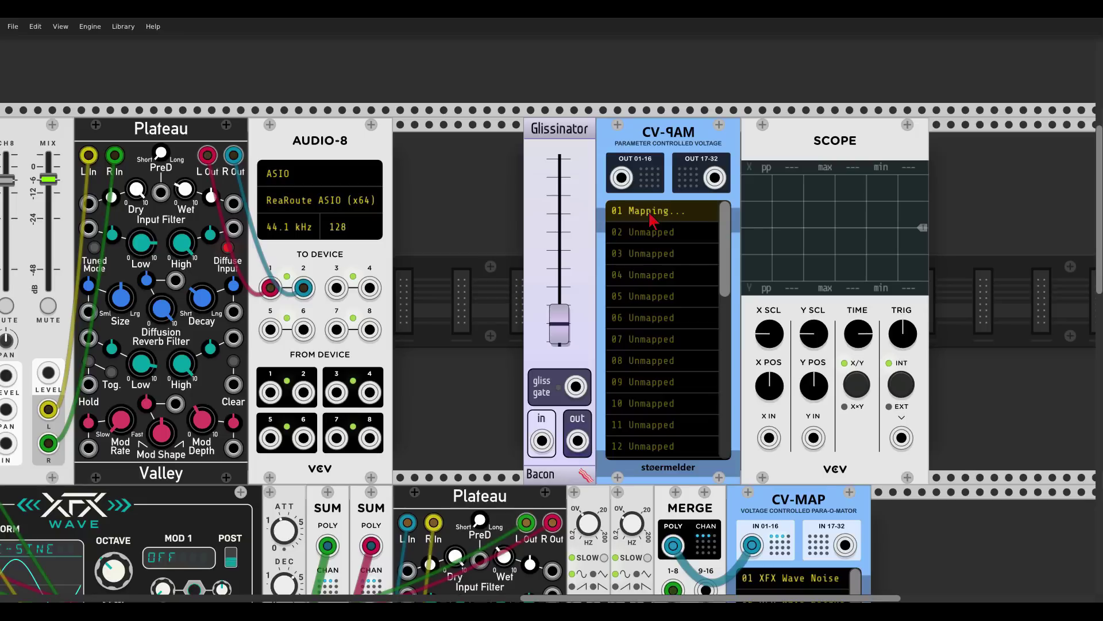
{"action": "left_click", "coordinate": [563, 329]}
{"action": "left_click", "coordinate": [495, 316]}
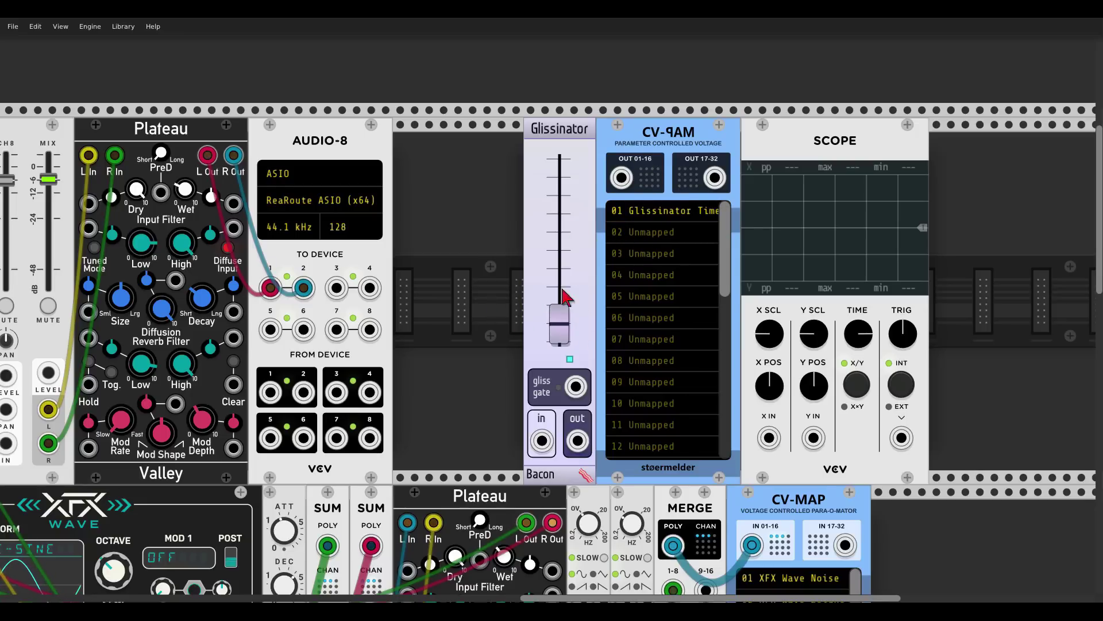
{"action": "left_click_drag", "start_coordinate": [623, 175], "coordinate": [769, 438]}
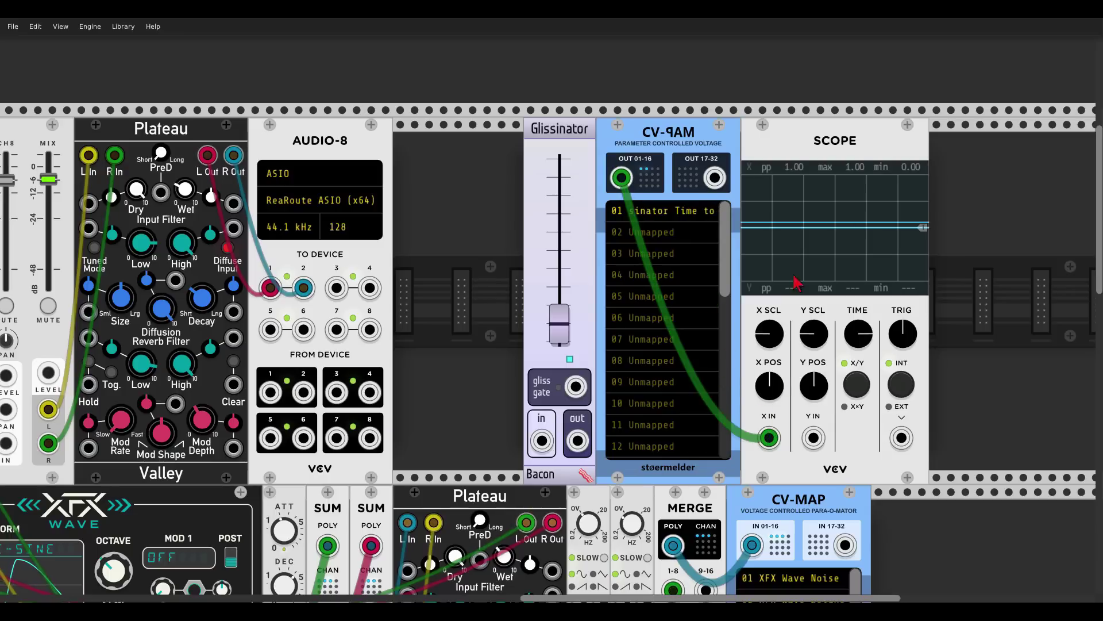
Lower the Scope's TIME setting and sweep the Glissinator slider to its maximum and back to about a quarter.
{"action": "left_click_drag", "start_coordinate": [858, 332], "coordinate": [858, 322]}
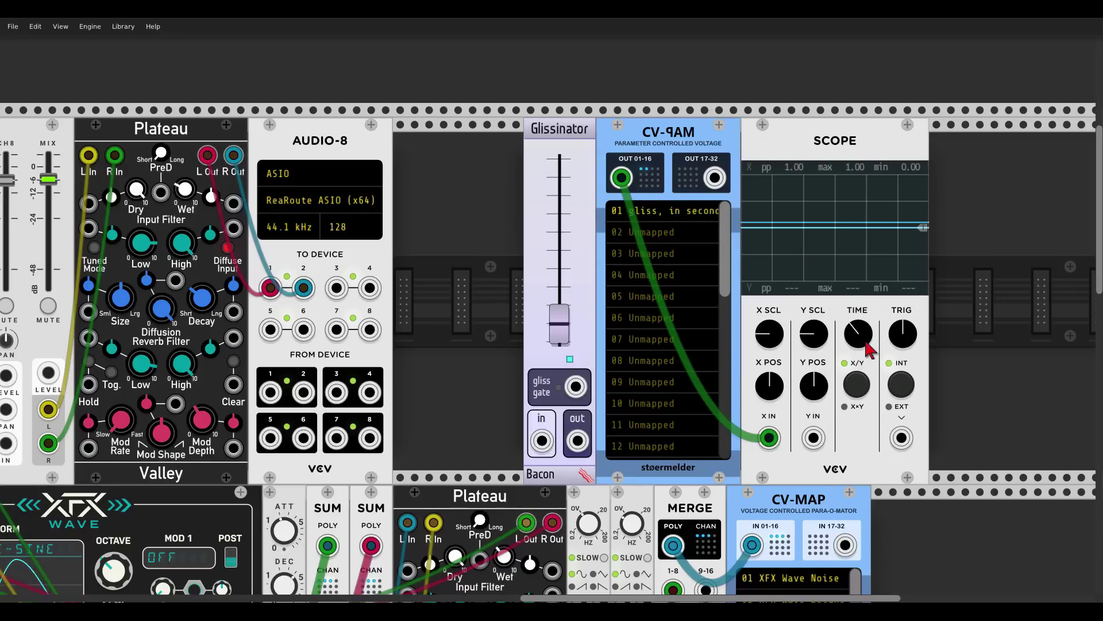
{"action": "mouse_move", "coordinate": [574, 332]}
{"action": "left_mouse_down"}
{"action": "mouse_move", "coordinate": [574, 350]}
{"action": "mouse_move", "coordinate": [569, 160]}
{"action": "left_mouse_up"}
{"action": "left_click_drag", "start_coordinate": [855, 351], "coordinate": [856, 368]}
{"action": "mouse_move", "coordinate": [551, 165]}
{"action": "left_mouse_down"}
{"action": "mouse_move", "coordinate": [550, 308]}
{"action": "mouse_move", "coordinate": [550, 272]}
{"action": "mouse_move", "coordinate": [551, 296]}
{"action": "left_mouse_up"}
Switch CV-PAM's signal output range to -5V..5V and move the Glissinator slider to about the middle.
{"action": "right_click", "coordinate": [675, 135]}
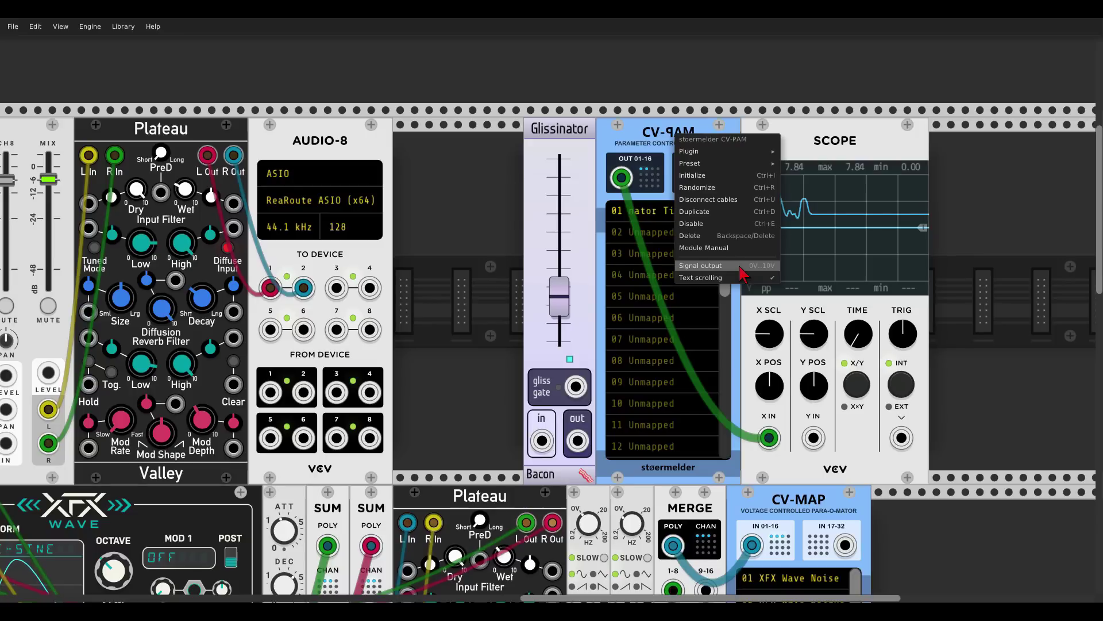
{"action": "left_click", "coordinate": [802, 278]}
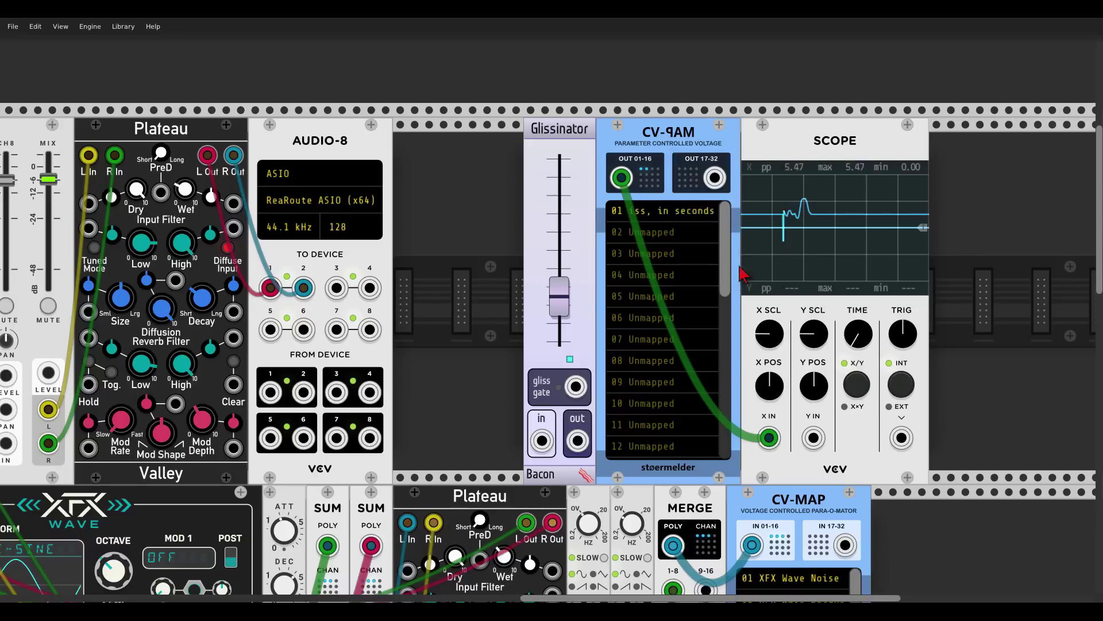
{"action": "mouse_move", "coordinate": [561, 294]}
{"action": "left_mouse_down"}
{"action": "mouse_move", "coordinate": [560, 253]}
{"action": "mouse_move", "coordinate": [565, 373]}
{"action": "mouse_move", "coordinate": [560, 175]}
{"action": "mouse_move", "coordinate": [560, 300]}
{"action": "mouse_move", "coordinate": [560, 185]}
{"action": "mouse_move", "coordinate": [561, 300]}
{"action": "mouse_move", "coordinate": [560, 197]}
{"action": "mouse_move", "coordinate": [561, 253]}
{"action": "mouse_move", "coordinate": [560, 221]}
{"action": "mouse_move", "coordinate": [560, 243]}
{"action": "left_mouse_up"}
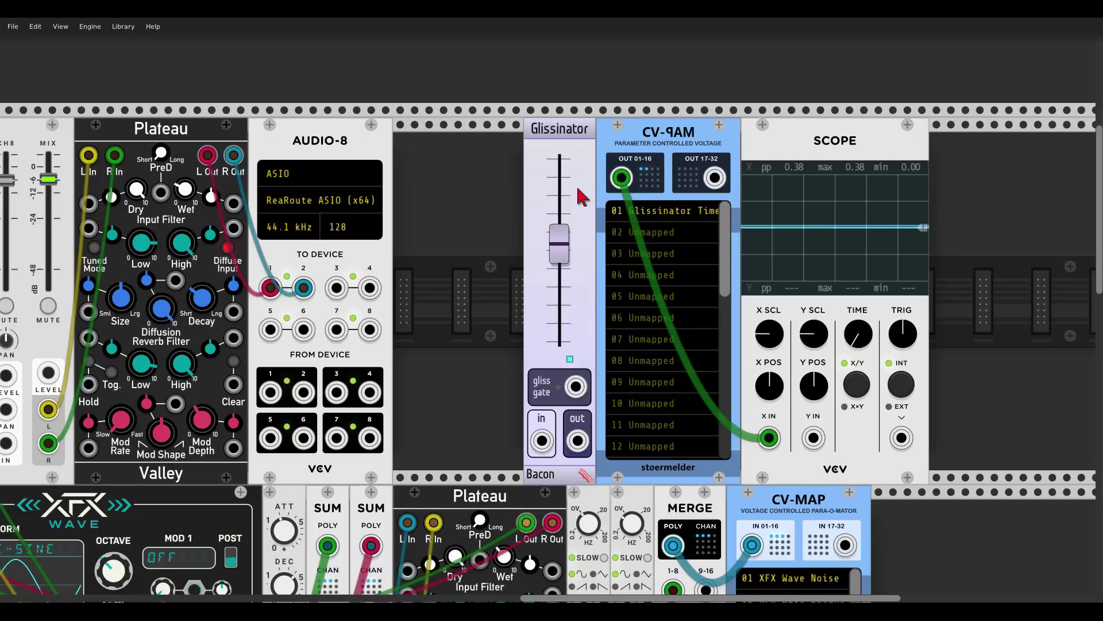
Delete the Glissinator, CV-PAM and Scope modules from the clock row.
{"action": "right_click", "coordinate": [566, 136]}
{"action": "left_click", "coordinate": [580, 235]}
{"action": "right_click", "coordinate": [643, 148]}
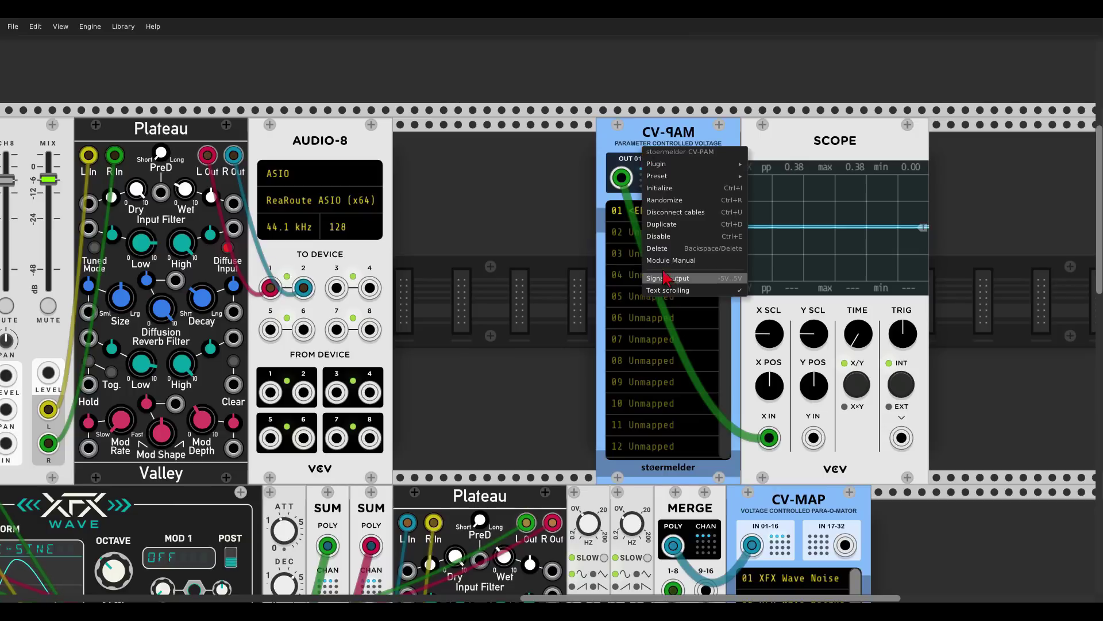
{"action": "left_click", "coordinate": [657, 249]}
{"action": "right_click", "coordinate": [757, 150]}
{"action": "left_click", "coordinate": [772, 251]}
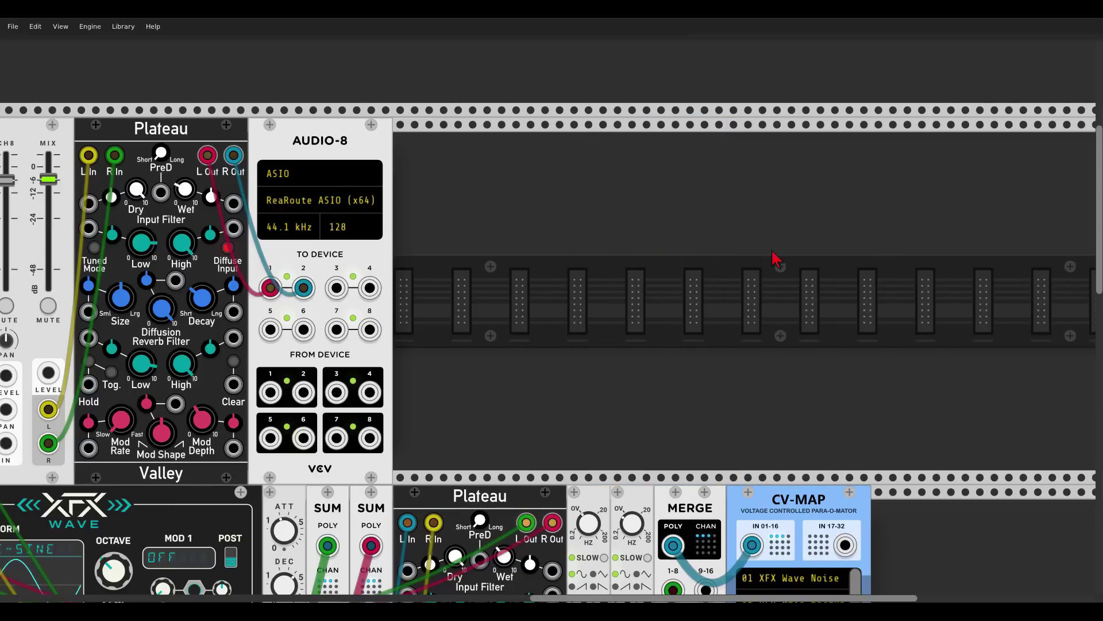
{"action": "scroll", "coordinate": [635, 253], "scroll_direction": "down", "scroll_amount": 4}
{"action": "scroll", "coordinate": [581, 290], "scroll_direction": "down", "scroll_amount": 3}
{"action": "scroll", "coordinate": [581, 291], "scroll_direction": "left", "scroll_amount": 4}
{"action": "scroll", "coordinate": [855, 148], "scroll_direction": "down", "scroll_amount": 3}
{"action": "scroll", "coordinate": [582, 498], "scroll_direction": "right", "scroll_amount": 1}
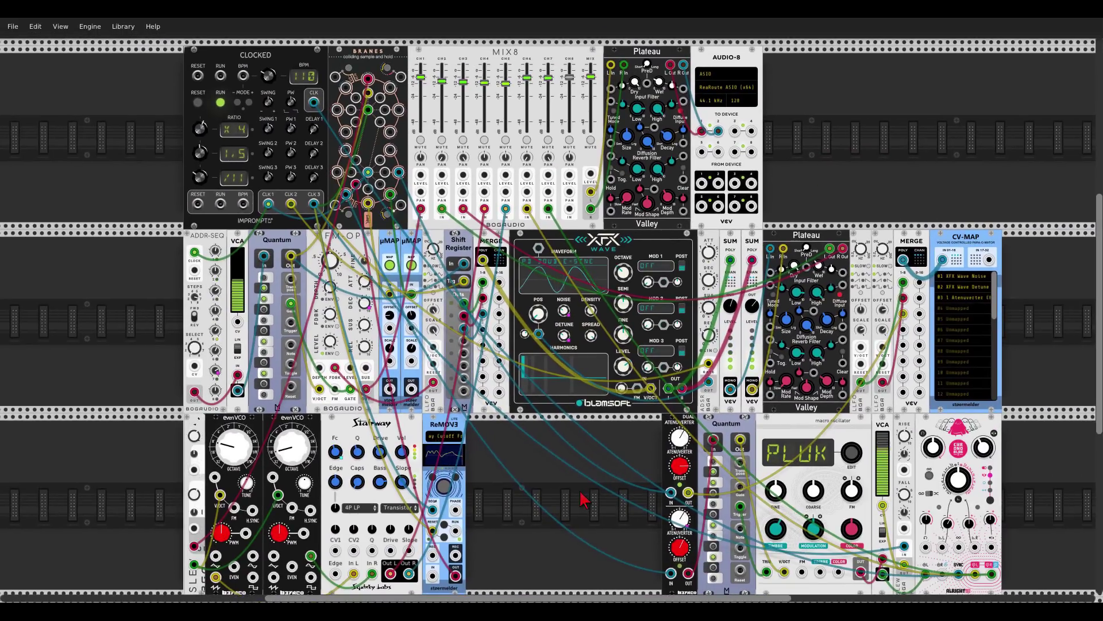